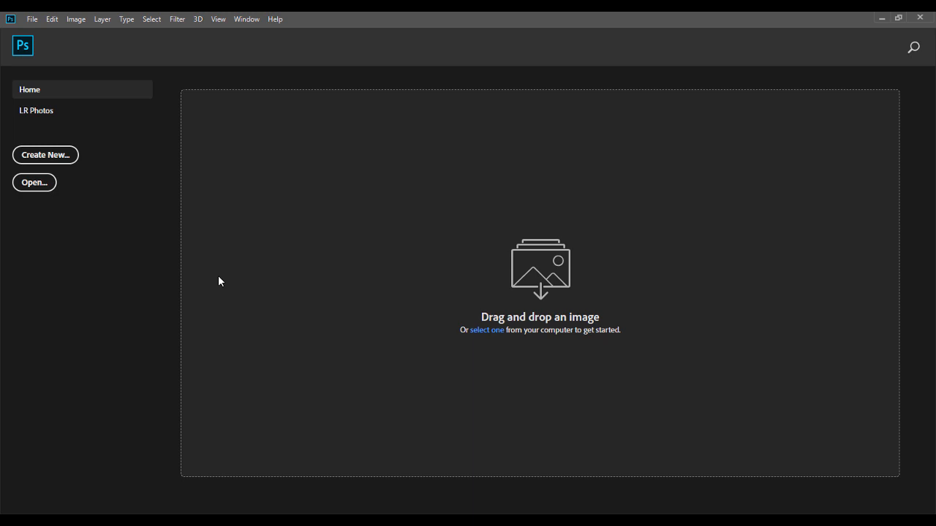
# Create a new RGB document 8 by 2 inches at 300 pixels/inch with a white background, and collapse the document properties.
pyautogui.click(31, 24)
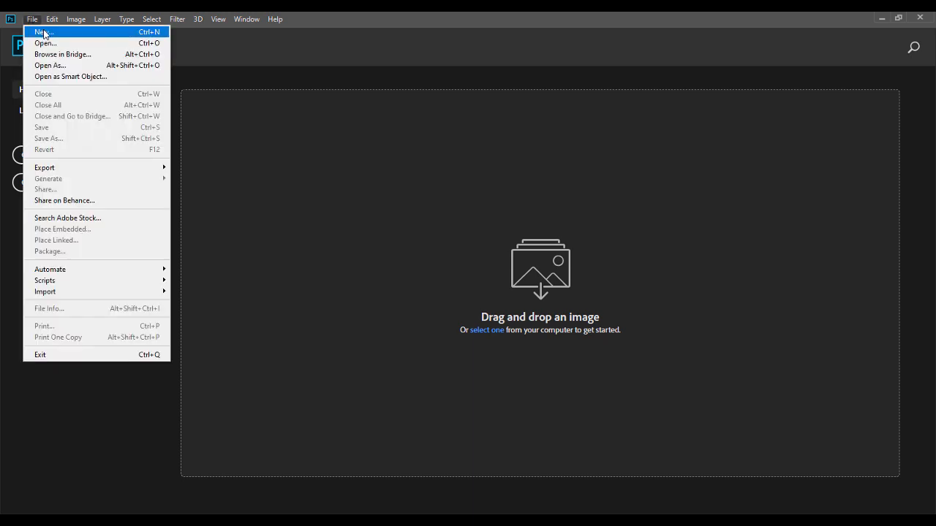
pyautogui.click(45, 33)
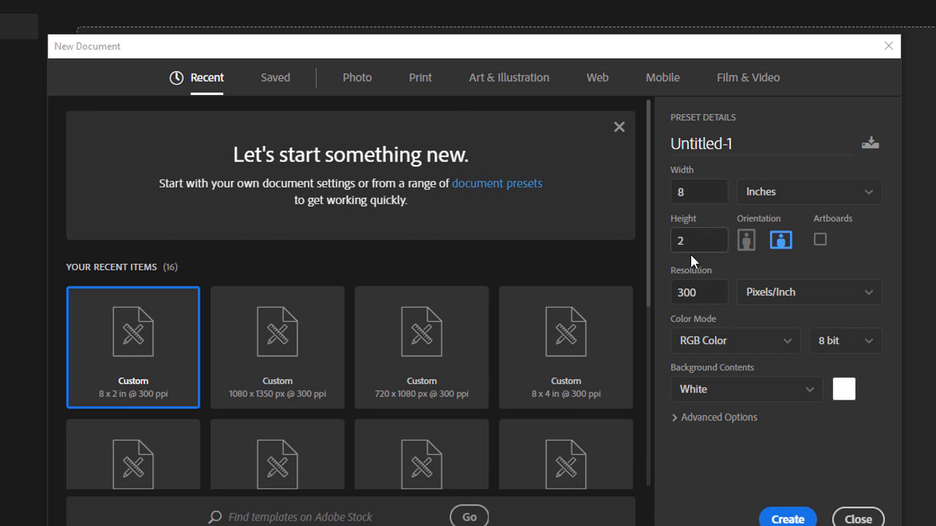
pyautogui.click(784, 519)
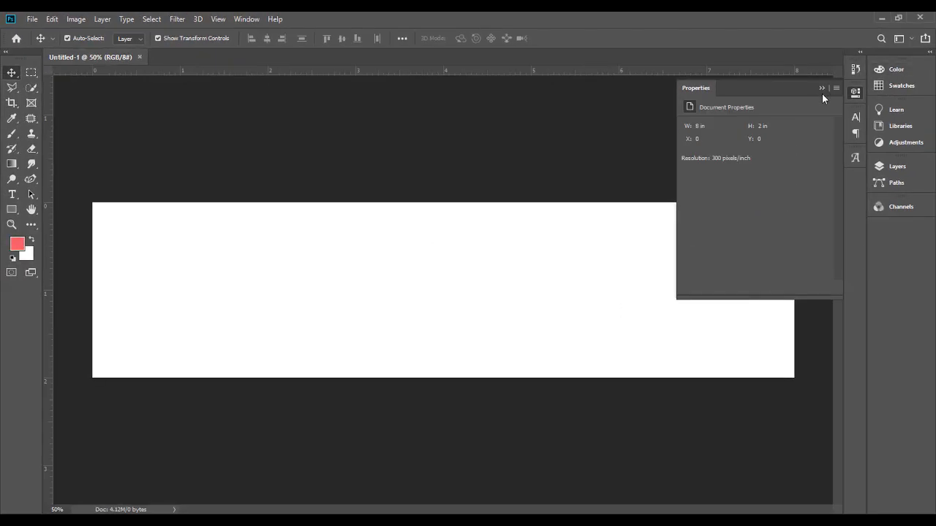
pyautogui.click(821, 88)
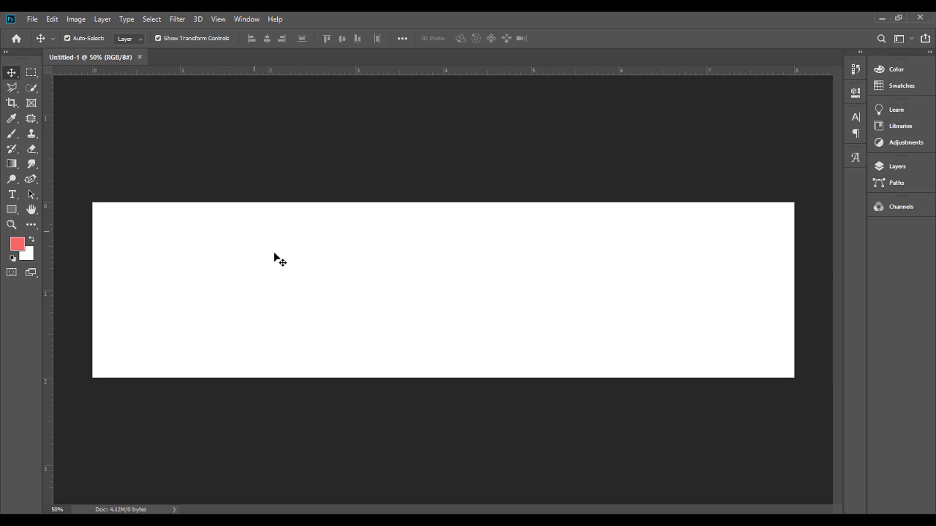
pyautogui.click(882, 17)
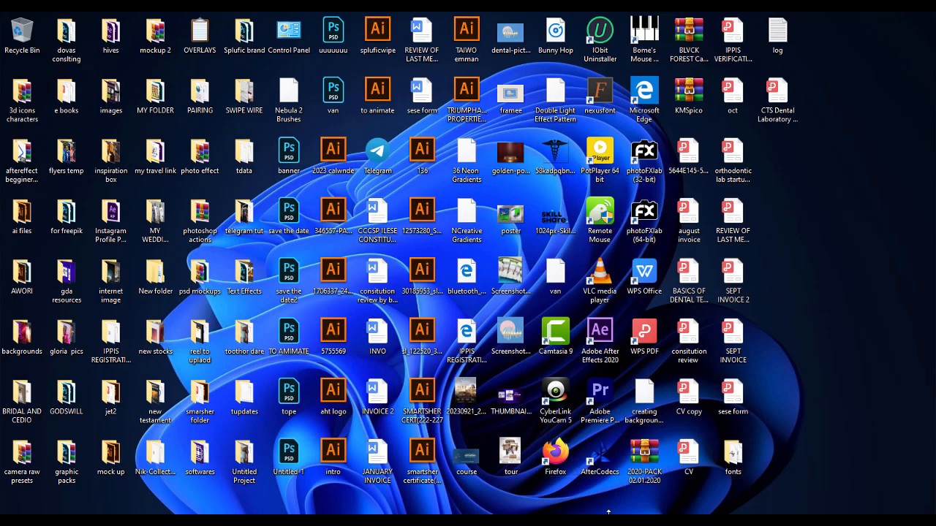
pyautogui.click(612, 520)
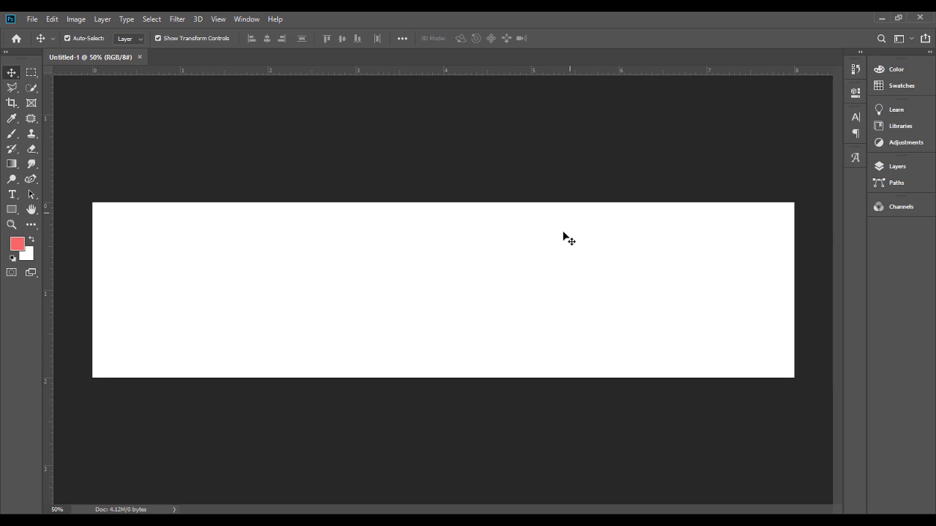
# Switch to the Windows Calculator, divide 576 by 72, and return to the Photoshop document.
pyautogui.press('super+s')
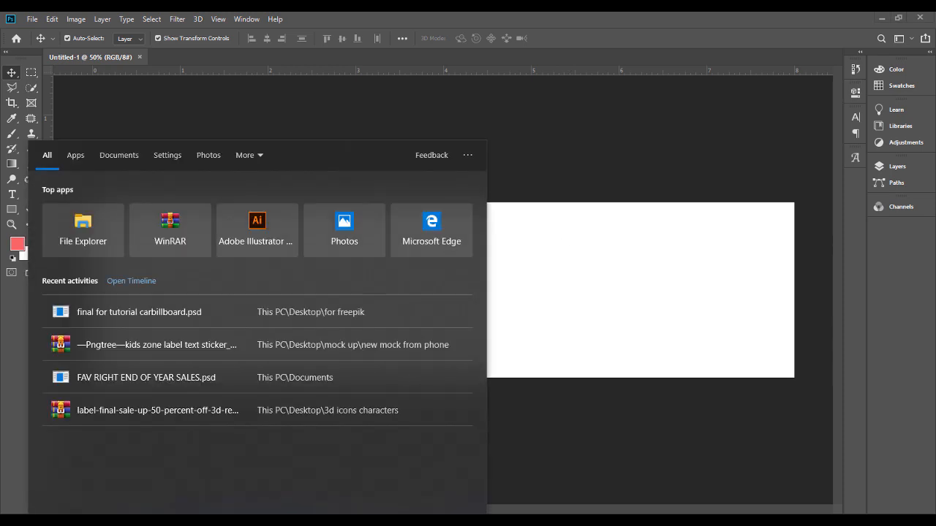
pyautogui.write('cal')
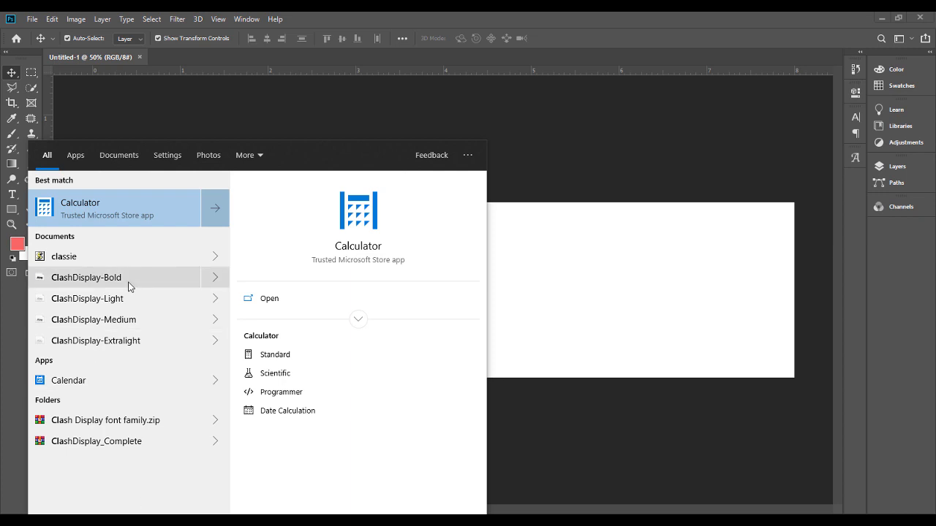
pyautogui.click(114, 211)
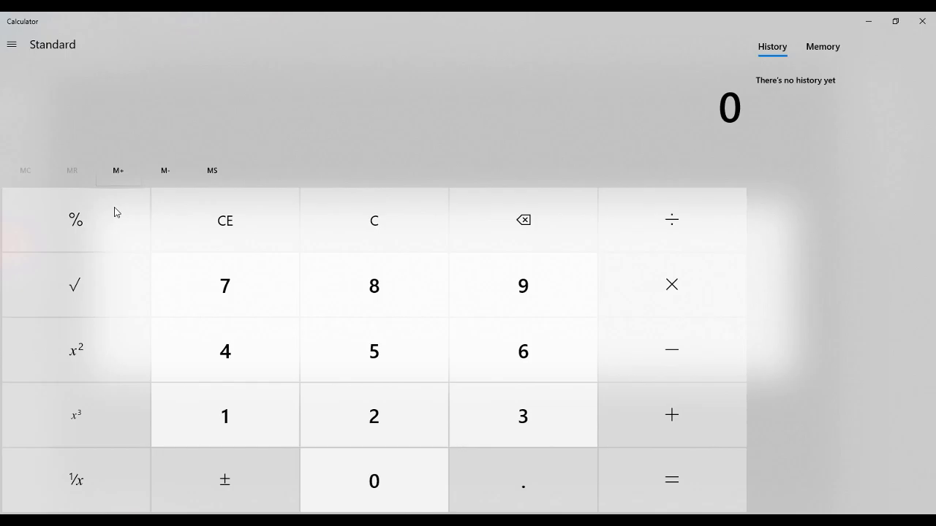
pyautogui.write('57')
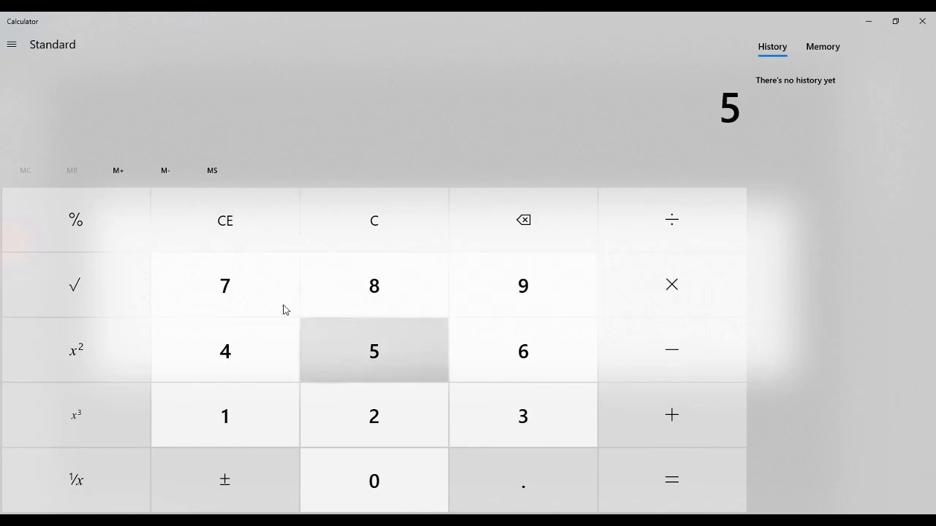
pyautogui.click(497, 348)
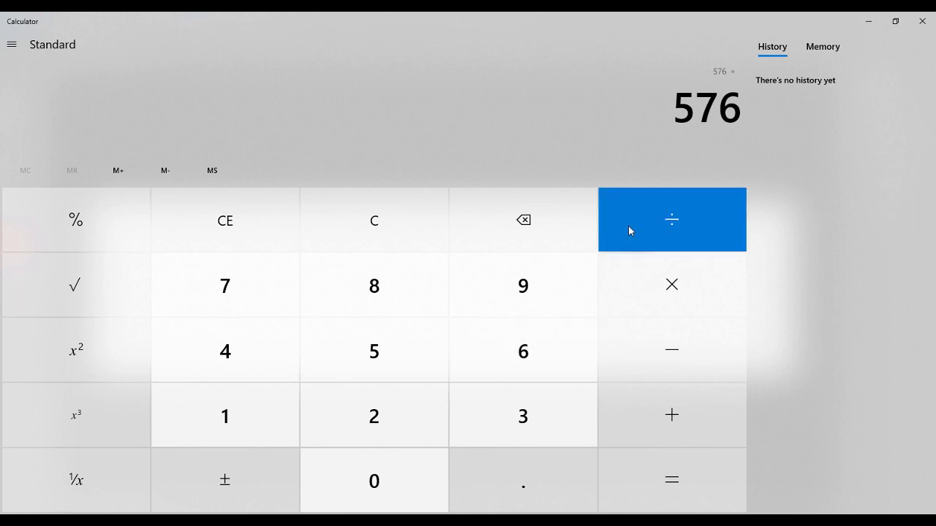
pyautogui.click(626, 228)
pyautogui.click(265, 300)
pyautogui.click(361, 410)
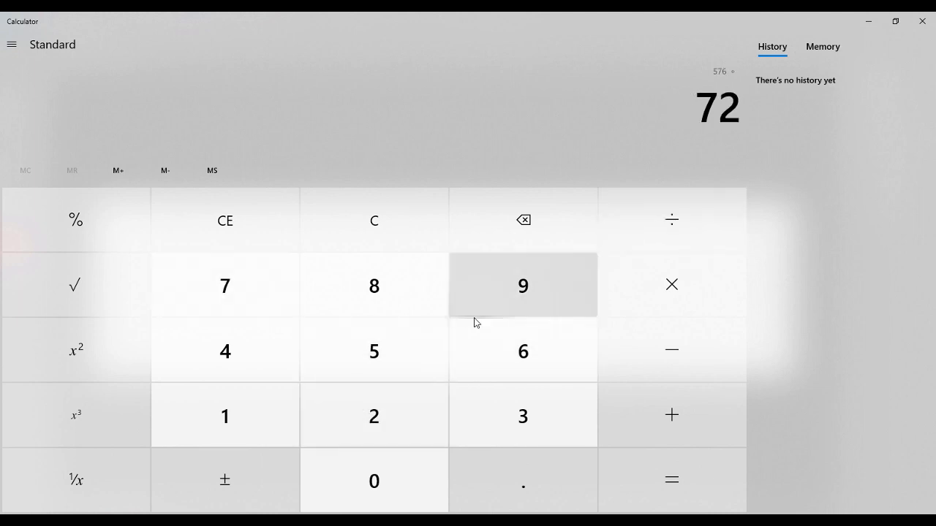
pyautogui.click(665, 464)
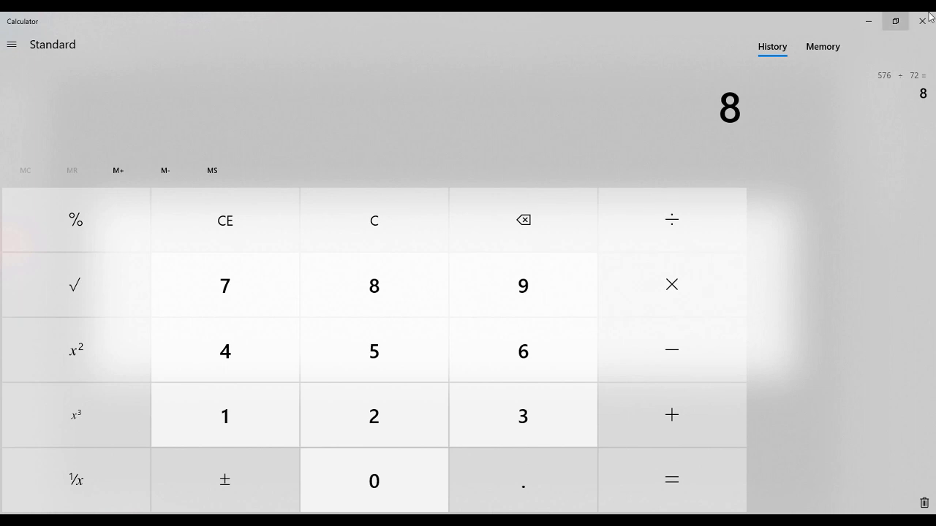
pyautogui.click(869, 21)
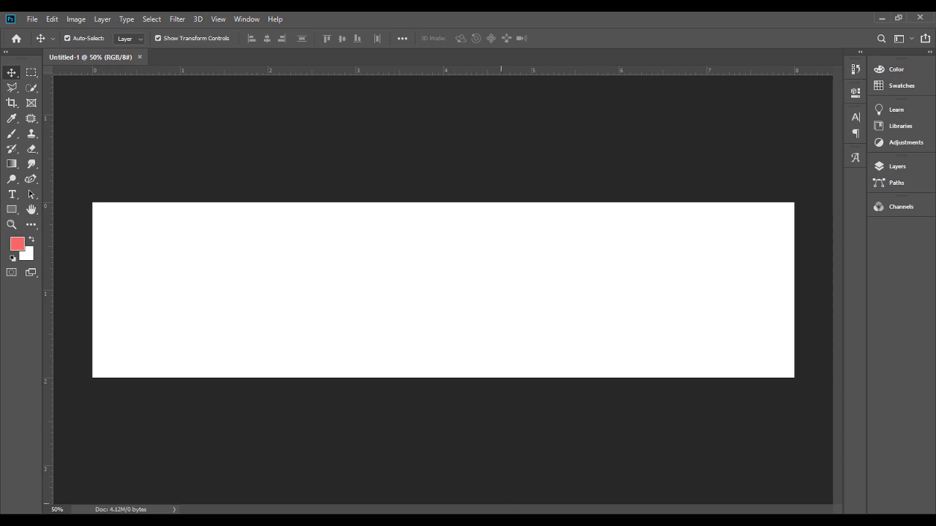
# Place the dark studio floor image dl.beatsnoop.com-3000-JHtzkwDOc0 from its folder into the document.
pyautogui.click(500, 521)
pyautogui.moveTo(135, 146); pyautogui.dragTo(475, 330)
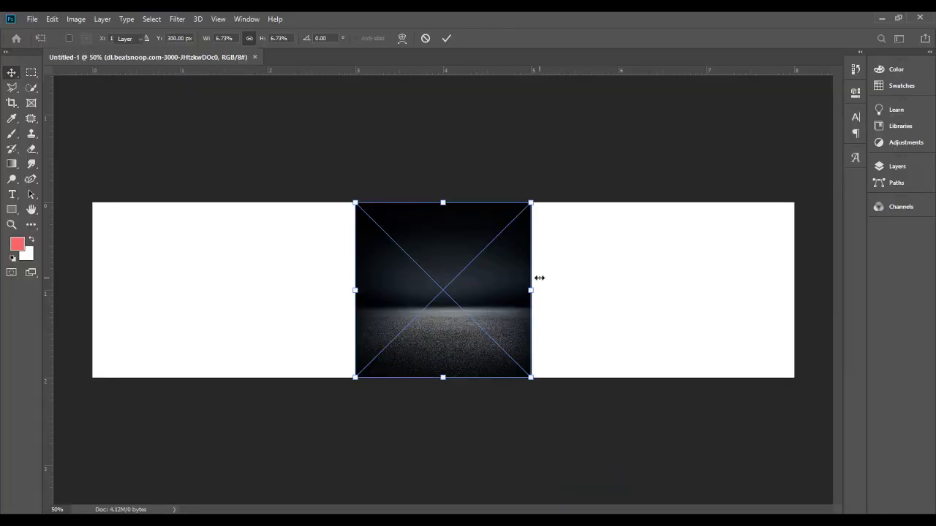
pyautogui.press('Return')
# Stretch the placed floor image horizontally in both directions so it spans the full canvas width.
pyautogui.click(285, 179)
pyautogui.click(478, 319)
pyautogui.moveTo(531, 290); pyautogui.dragTo(804, 288)
pyautogui.hotkey('ctrl', 'z')
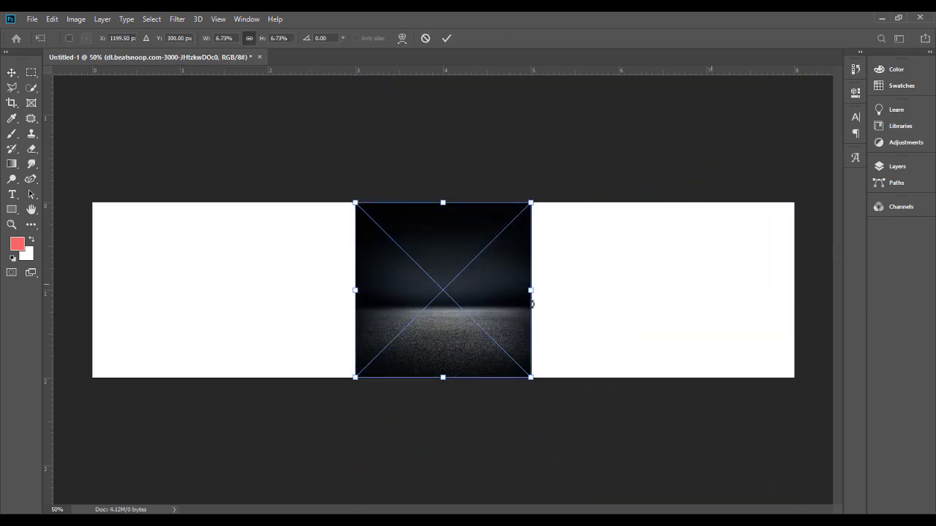
pyautogui.moveTo(532, 291); pyautogui.dragTo(796, 307)
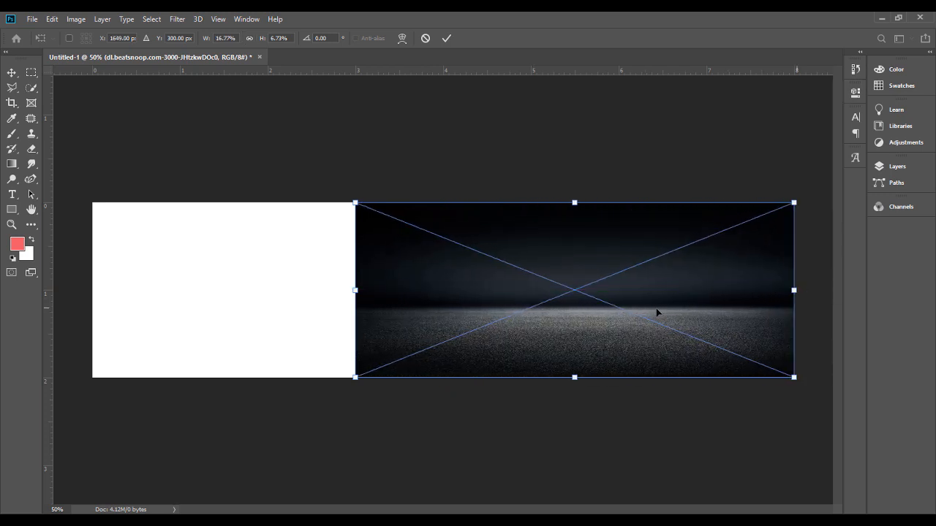
pyautogui.moveTo(355, 291); pyautogui.dragTo(89, 285)
pyautogui.press('Return')
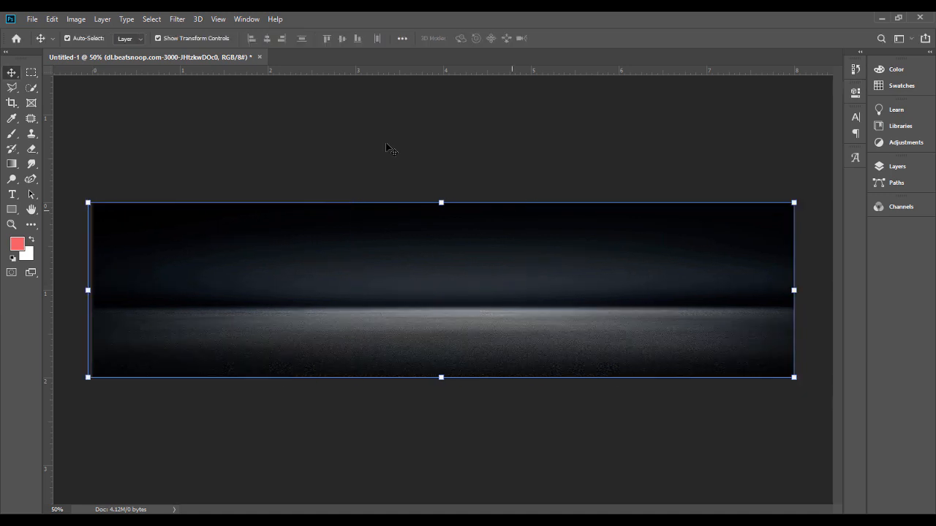
# Set alignment relative to the canvas, centre the stretched background image on it, and deselect the image.
pyautogui.click(402, 38)
pyautogui.click(438, 146)
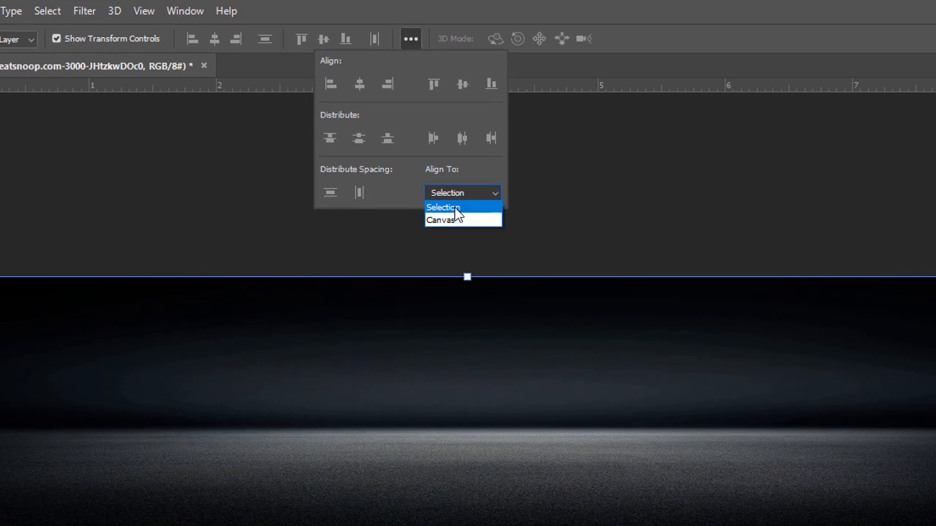
pyautogui.click(454, 219)
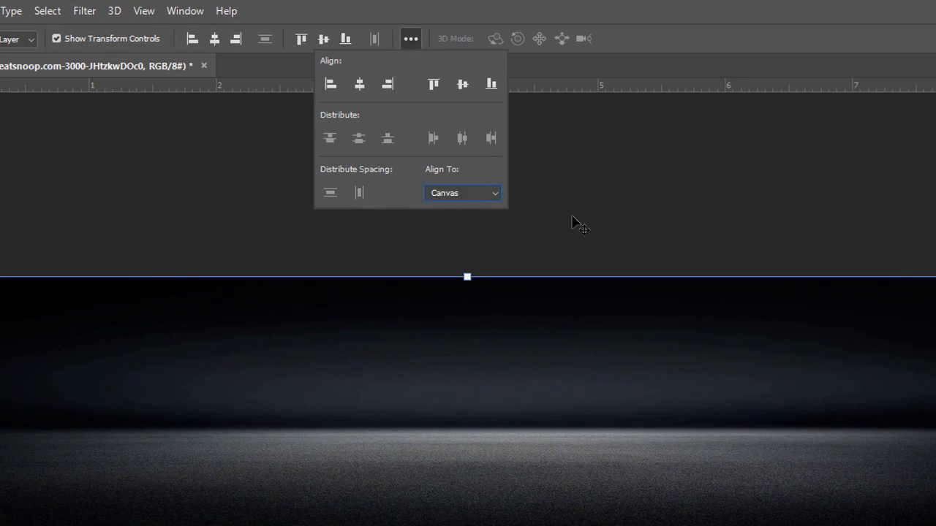
pyautogui.click(462, 84)
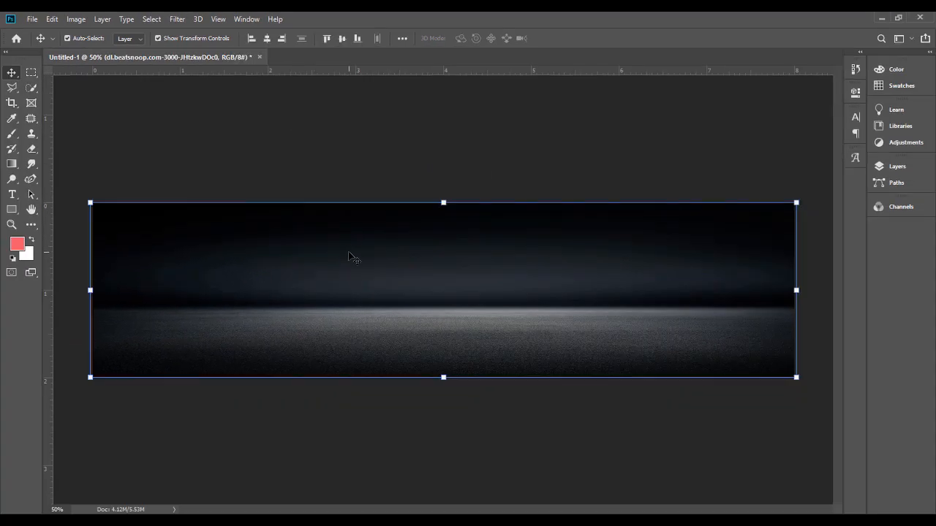
pyautogui.click(471, 110)
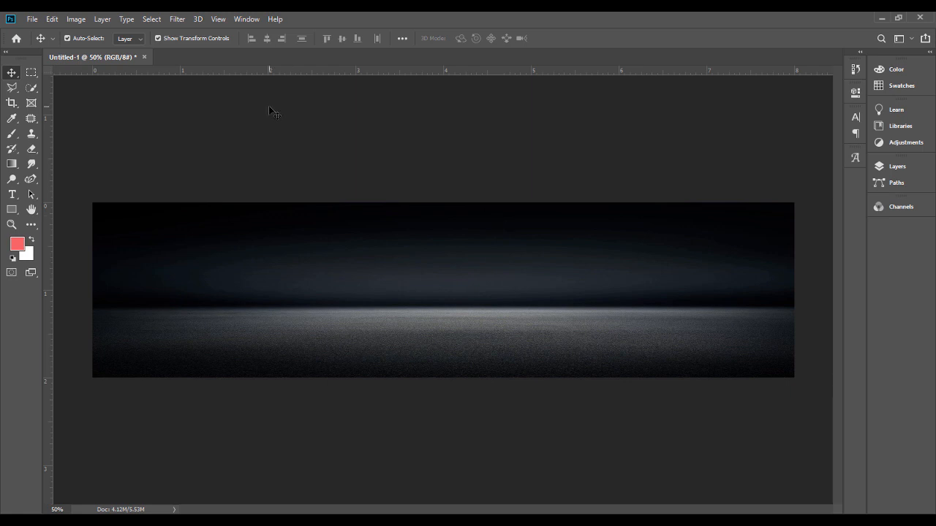
# Add two horizontal and two vertical guides just inside the canvas edges to mark an even margin.
pyautogui.moveTo(316, 70); pyautogui.dragTo(327, 217)
pyautogui.moveTo(48, 274); pyautogui.dragTo(110, 271)
pyautogui.moveTo(437, 71); pyautogui.dragTo(445, 361)
pyautogui.moveTo(51, 276); pyautogui.dragTo(776, 291)
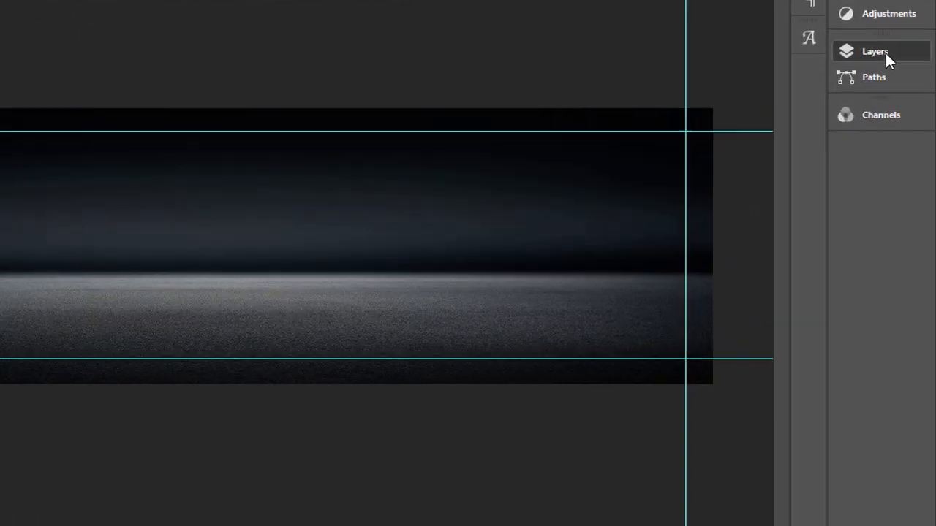
# Delete the locked white Background layer beneath the floor image.
pyautogui.click(894, 166)
pyautogui.click(709, 173)
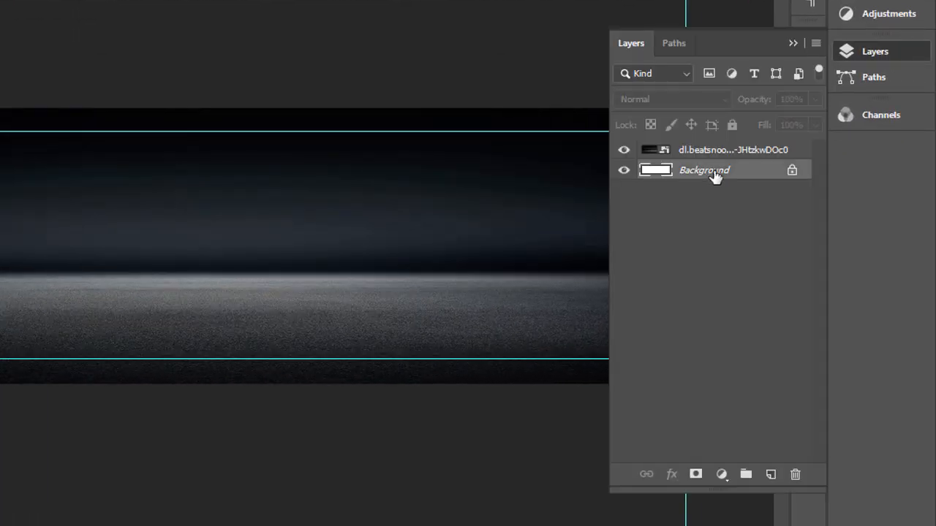
pyautogui.press('Delete')
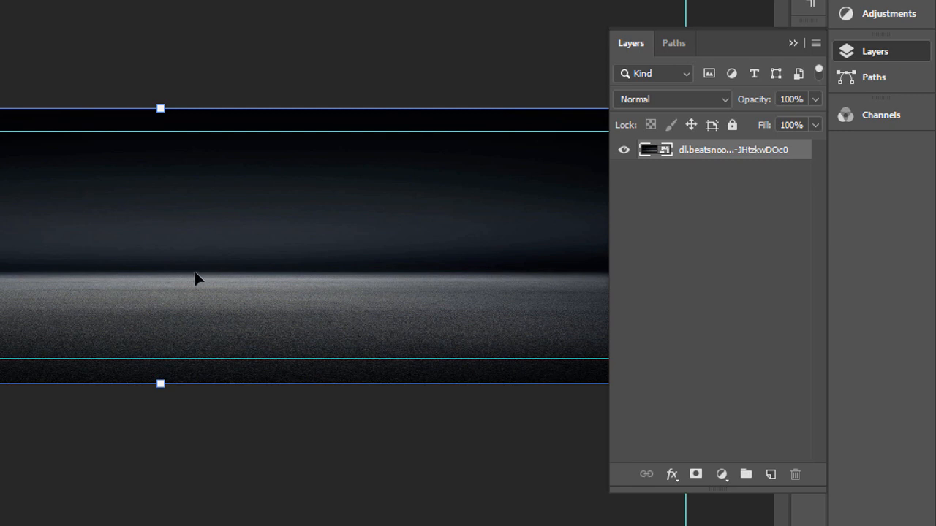
# Add a Hue/Saturation adjustment layer above the floor image and lower the saturation to -100.
pyautogui.click(721, 475)
pyautogui.click(767, 296)
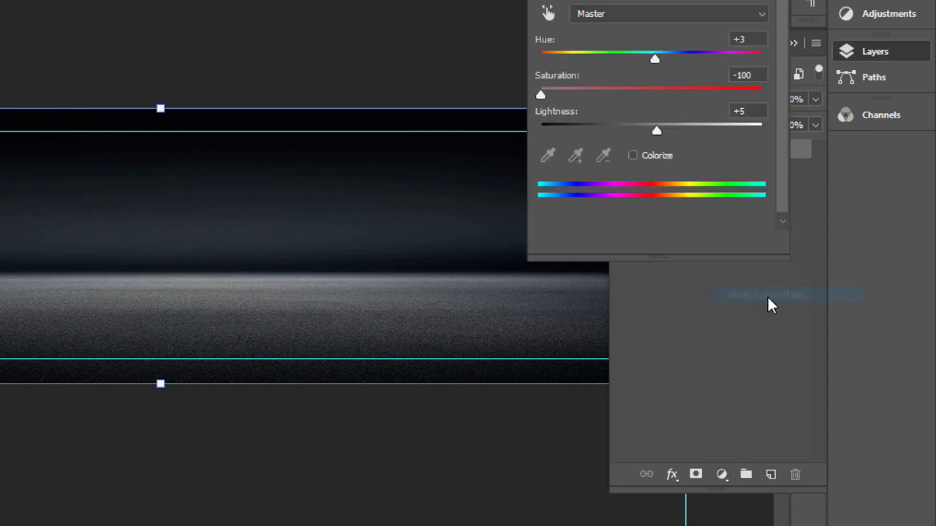
pyautogui.moveTo(603, 95); pyautogui.dragTo(497, 105)
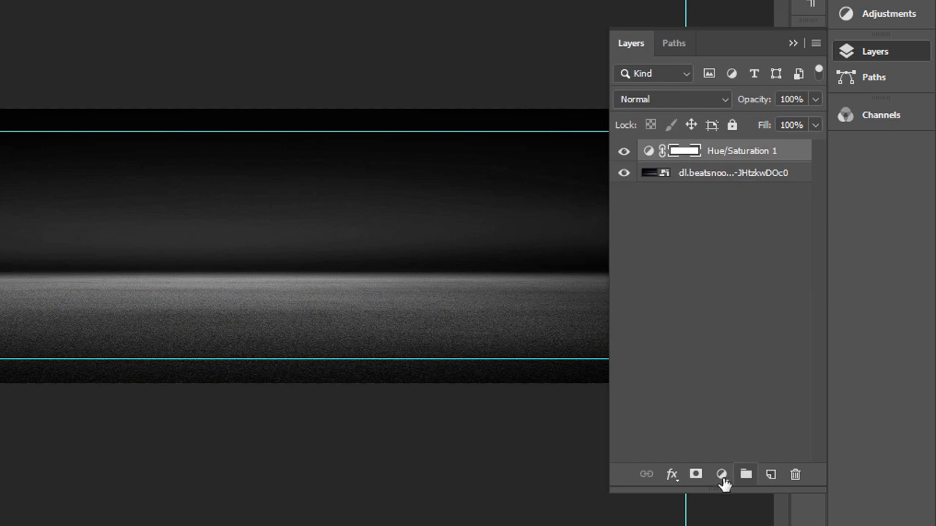
# Add a Levels adjustment layer above the Hue/Saturation layer and shift the midtone input to darken the background slightly.
pyautogui.click(721, 475)
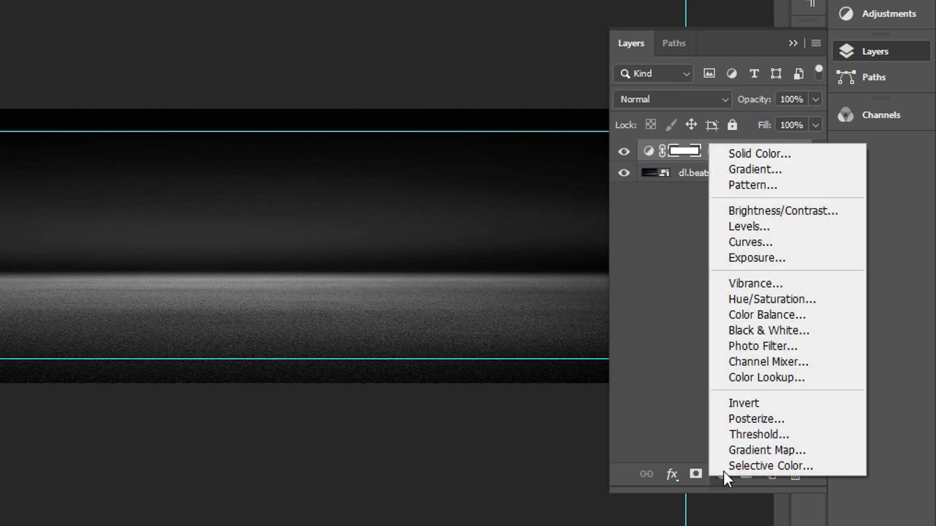
pyautogui.click(763, 233)
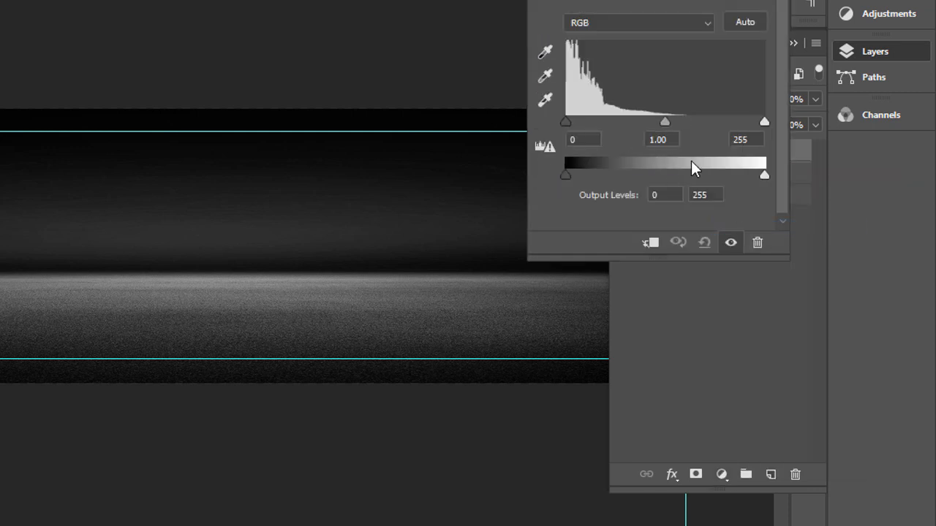
pyautogui.moveTo(764, 175)
pyautogui.mouseDown()
pyautogui.moveTo(753, 178)
pyautogui.moveTo(767, 178)
pyautogui.mouseUp()
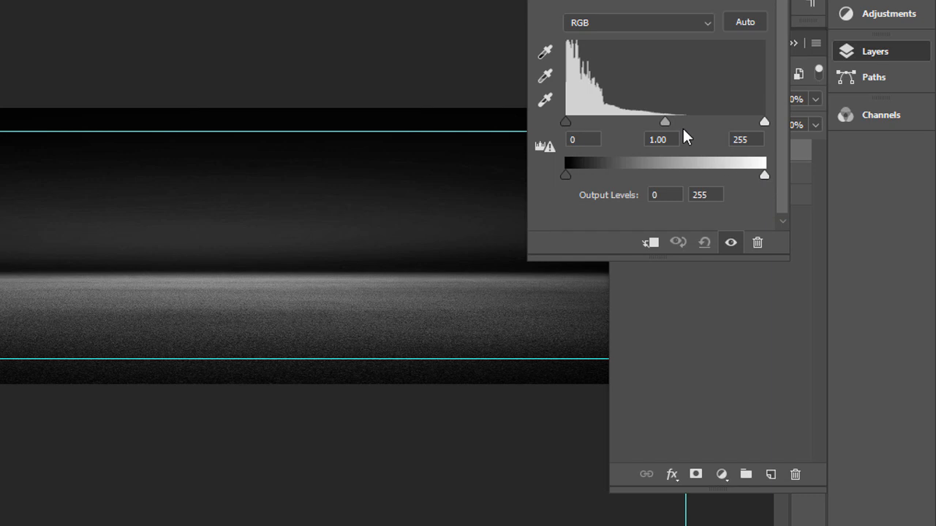
pyautogui.moveTo(658, 122); pyautogui.dragTo(684, 120)
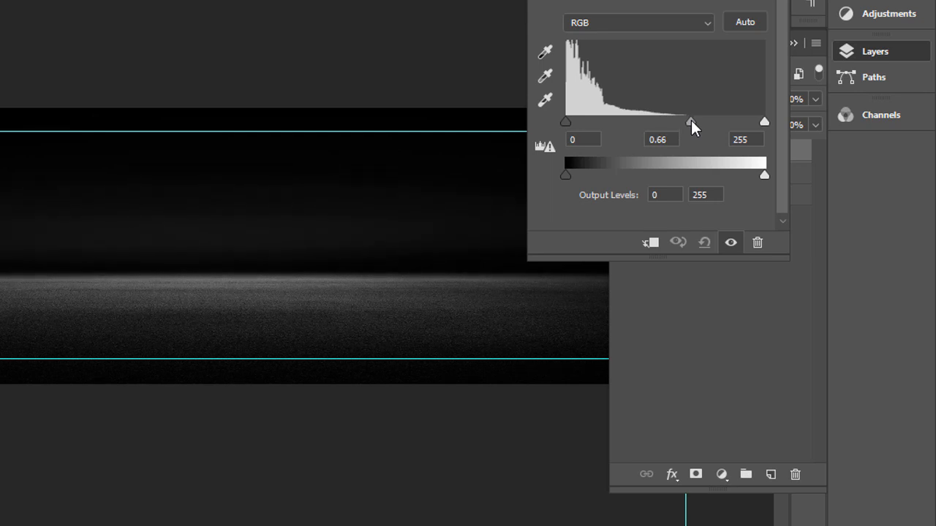
pyautogui.moveTo(694, 122); pyautogui.dragTo(674, 122)
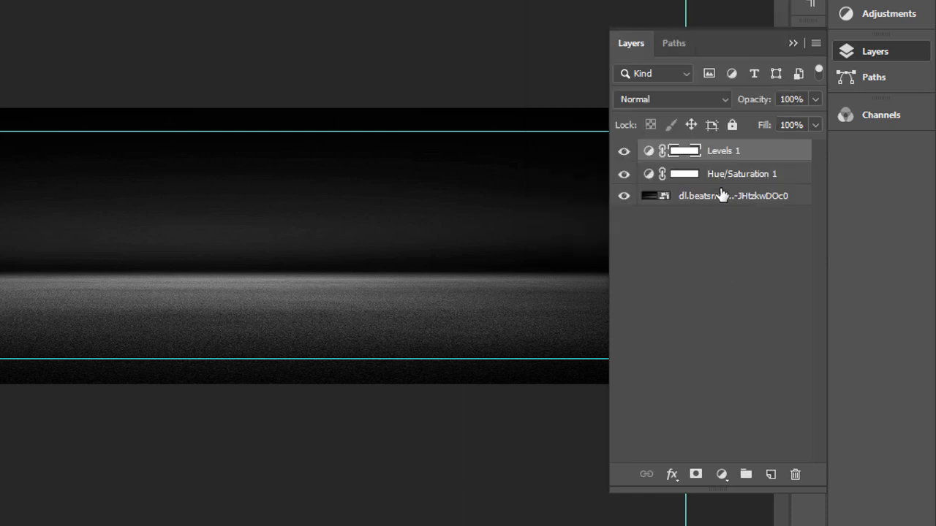
# Compare the background with the Levels adjustment hidden and shown, then collapse the layer list.
pyautogui.click(623, 150)
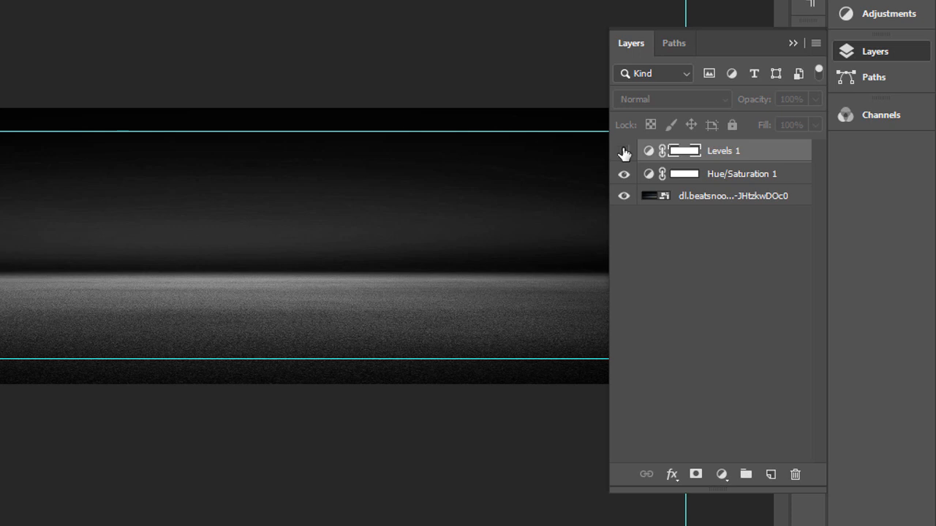
pyautogui.click(623, 151)
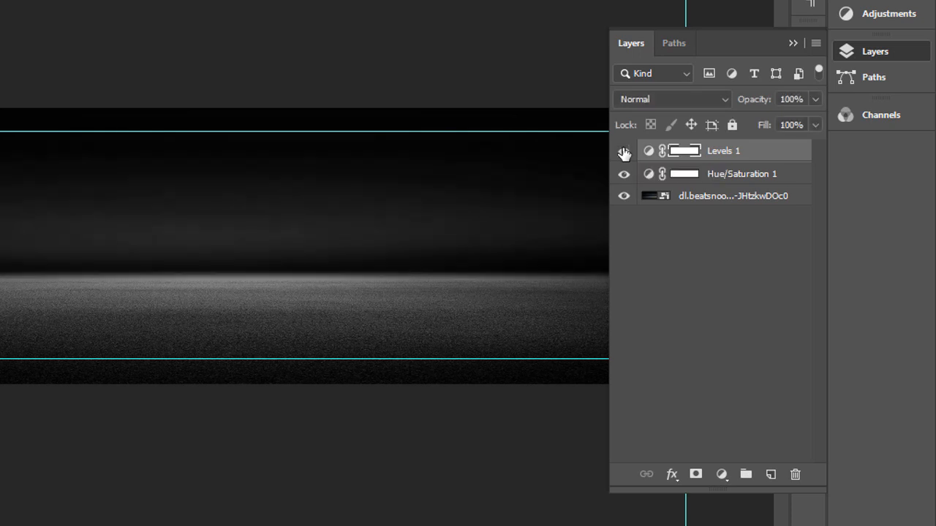
pyautogui.click(792, 43)
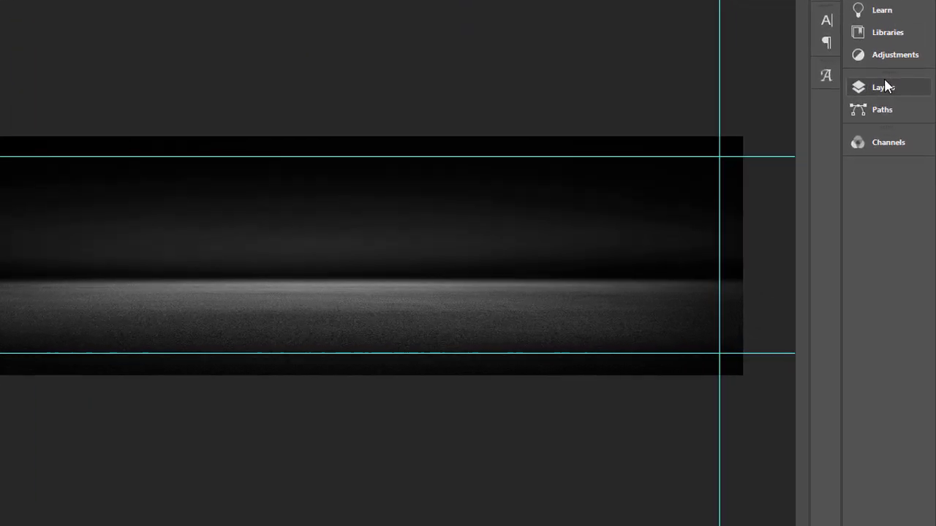
# Add a Gradient fill layer above the Levels adjustment, starting from the Black, White gradient preset.
pyautogui.click(884, 82)
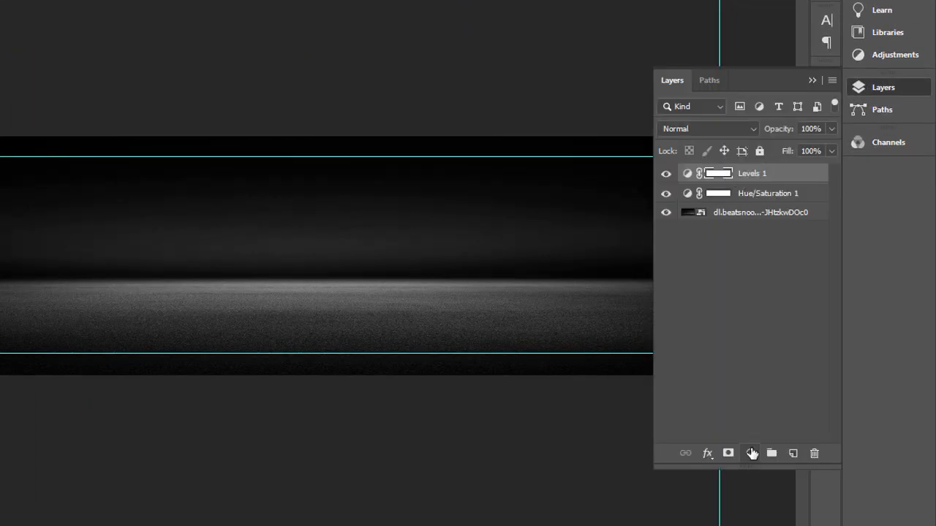
pyautogui.click(751, 453)
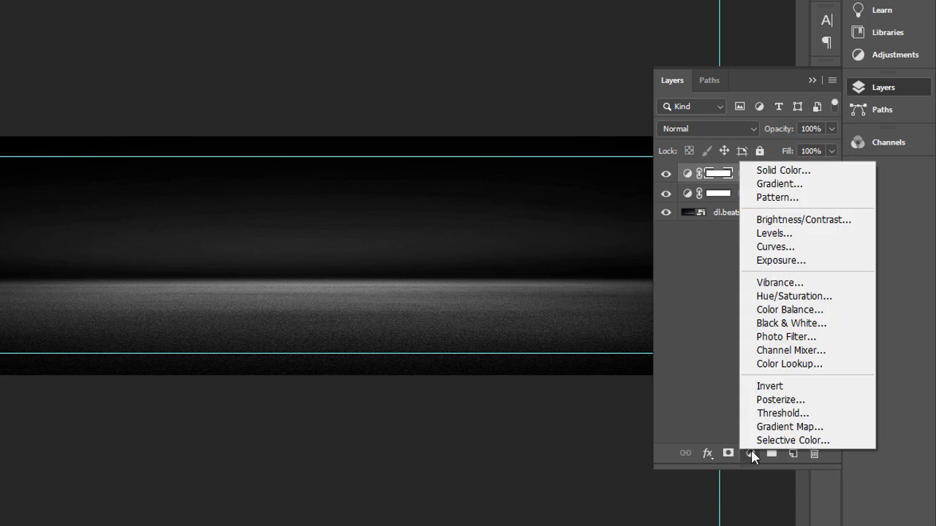
pyautogui.click(788, 183)
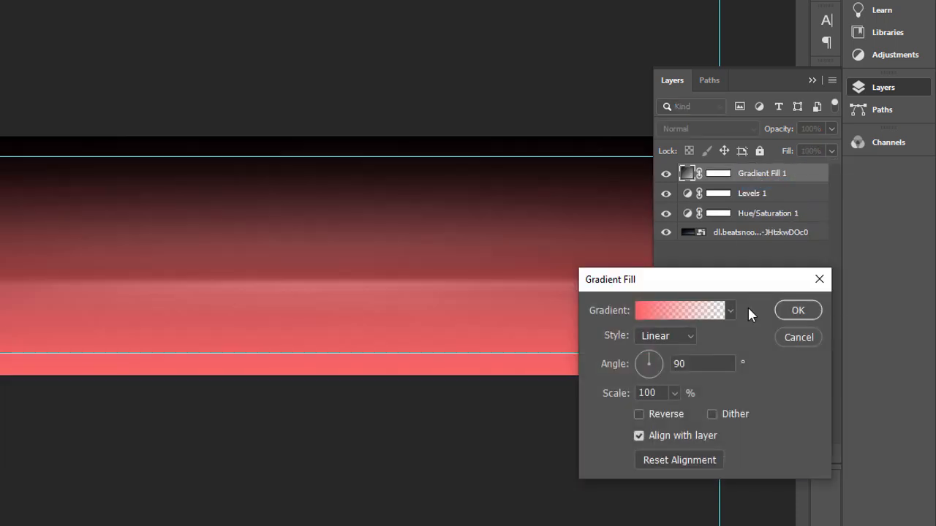
pyautogui.click(687, 314)
pyautogui.click(389, 38)
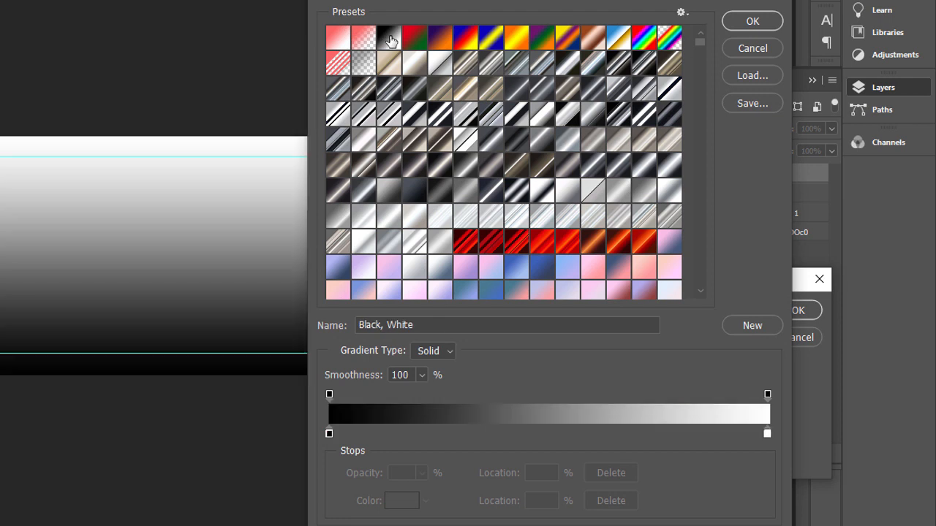
# Edit the gradient's black start stop to white (ffffff) with 0% opacity, producing a transparent-to-white gradient.
pyautogui.doubleClick(329, 433)
pyautogui.click(486, 70)
pyautogui.click(486, 68)
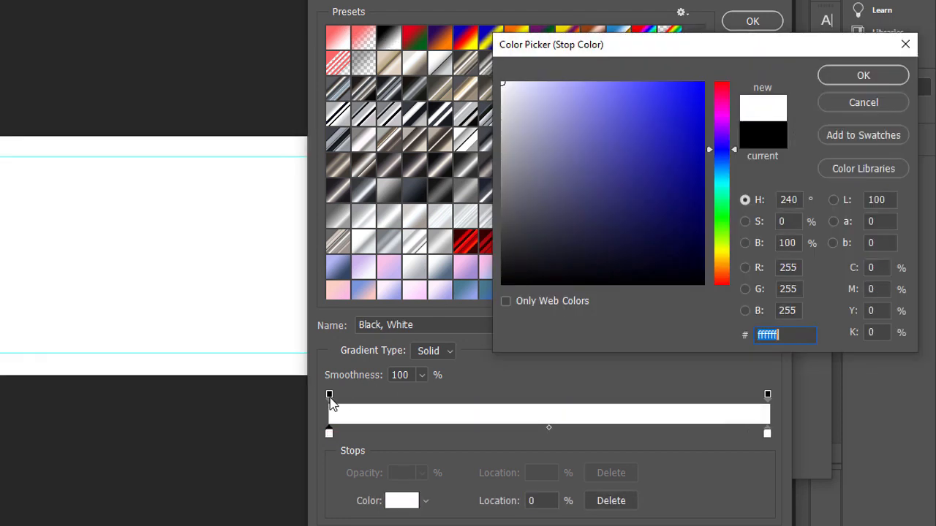
pyautogui.click(862, 75)
pyautogui.click(329, 394)
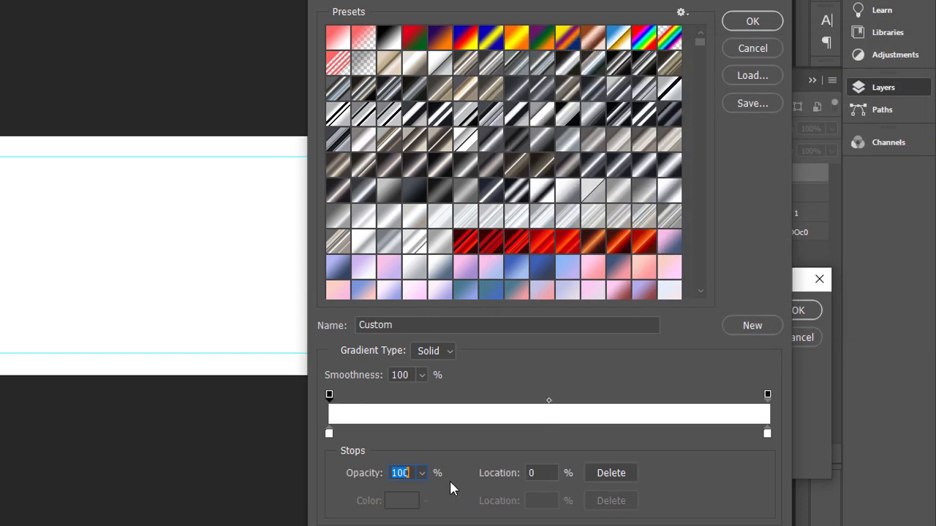
pyautogui.click(421, 473)
pyautogui.moveTo(397, 491); pyautogui.dragTo(334, 501)
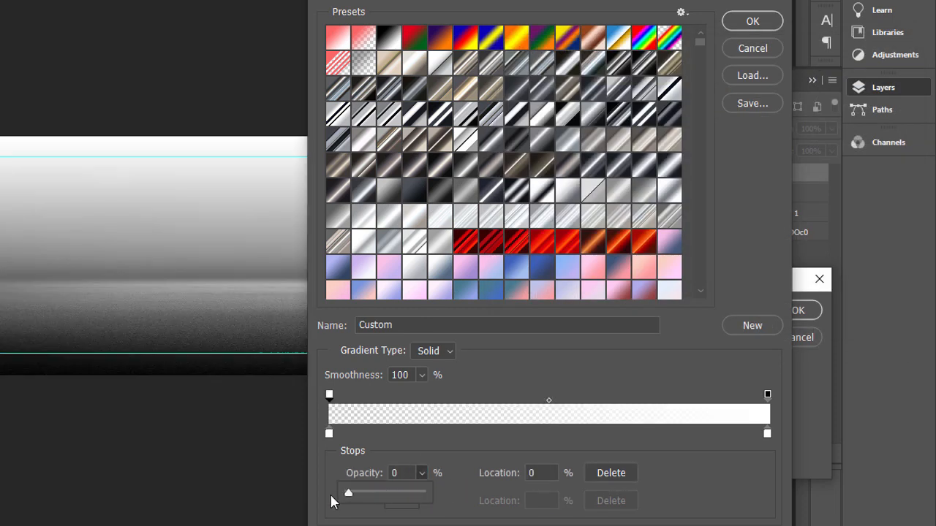
pyautogui.click(752, 22)
pyautogui.click(753, 21)
# Rotate the gradient to about -3.23° and reposition it so the white fades in toward the banner's right end.
pyautogui.moveTo(661, 365); pyautogui.dragTo(663, 363)
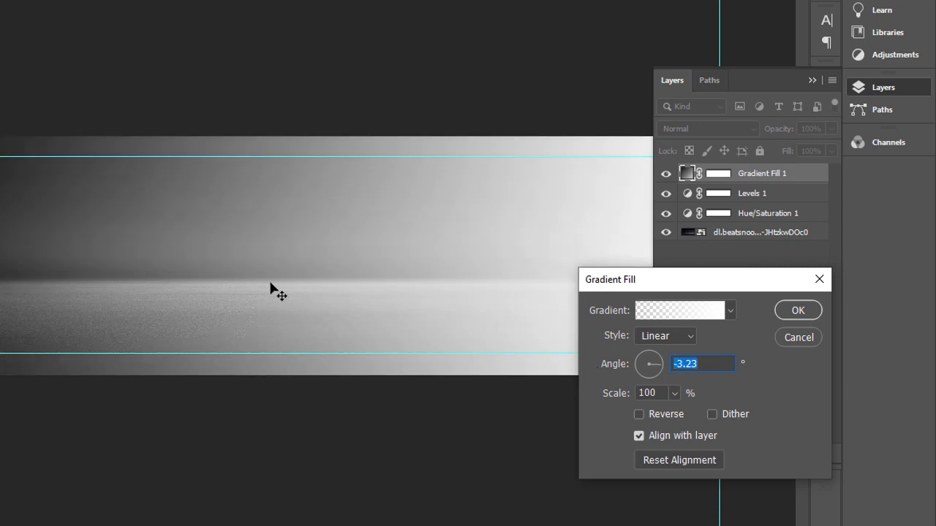
pyautogui.hotkey('ctrl', '+')
pyautogui.click(301, 229)
pyautogui.moveTo(538, 241); pyautogui.dragTo(90, 216)
pyautogui.moveTo(386, 270); pyautogui.dragTo(192, 226)
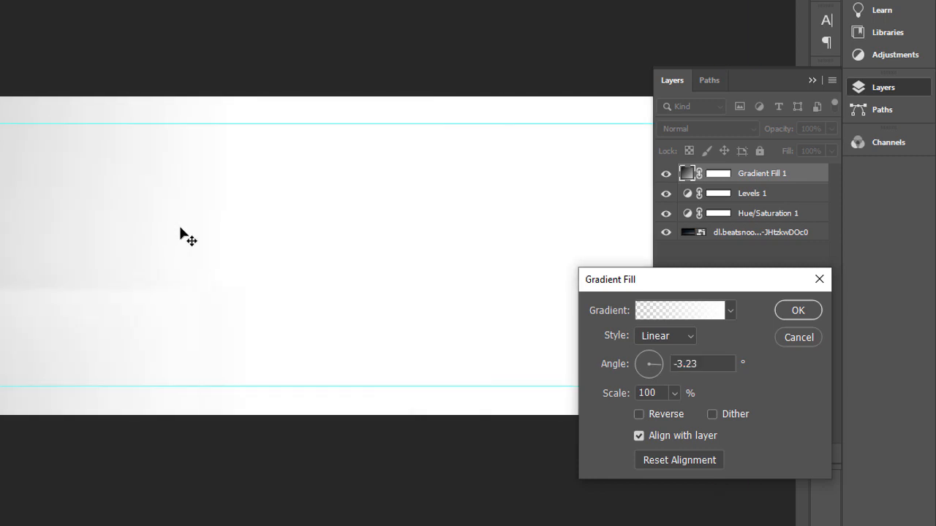
pyautogui.moveTo(162, 321); pyautogui.dragTo(647, 328)
pyautogui.moveTo(237, 301); pyautogui.dragTo(549, 295)
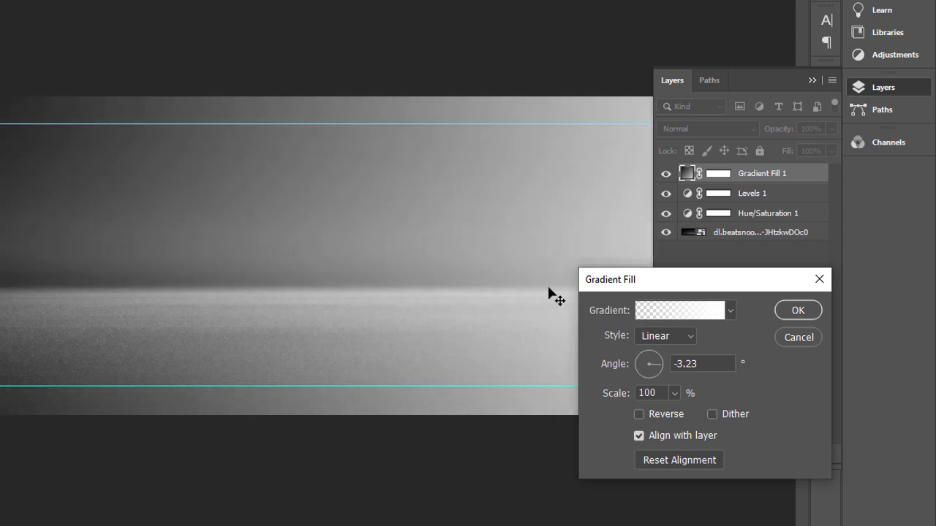
pyautogui.moveTo(342, 263); pyautogui.dragTo(366, 257)
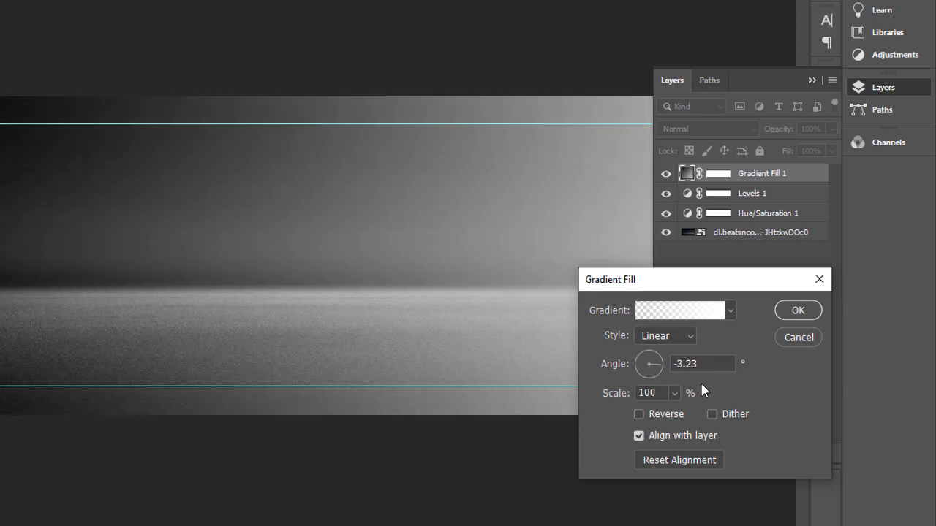
# Set the gradient angle to 0°, shift the gradient a little further right, and accept the fill.
pyautogui.doubleClick(689, 359)
pyautogui.write('0')
pyautogui.moveTo(383, 260); pyautogui.dragTo(441, 263)
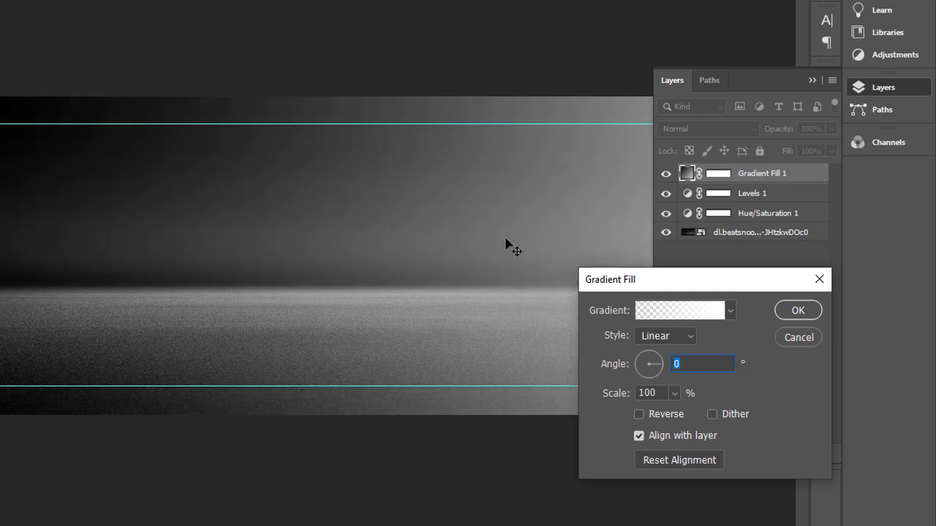
pyautogui.click(797, 309)
# Change the gradient fill layer's blend mode to Screen.
pyautogui.click(693, 128)
pyautogui.click(693, 130)
pyautogui.click(692, 126)
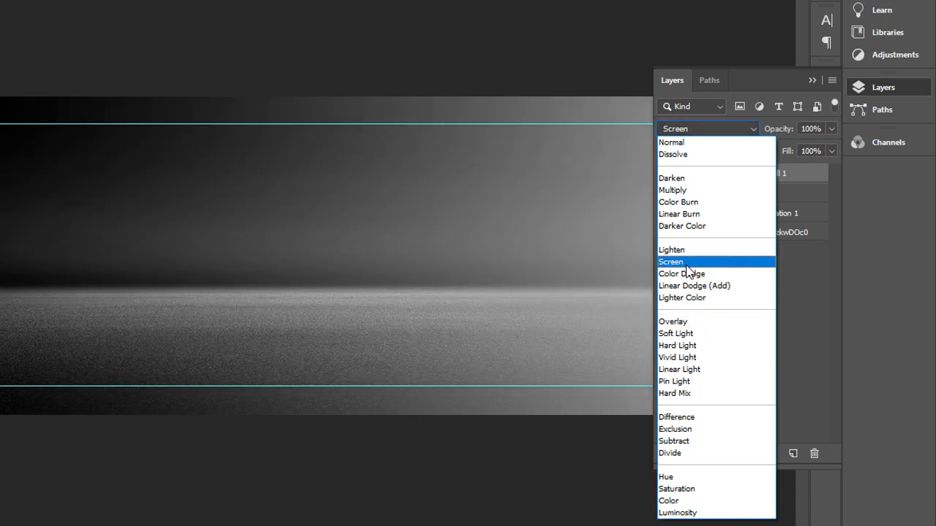
pyautogui.click(686, 265)
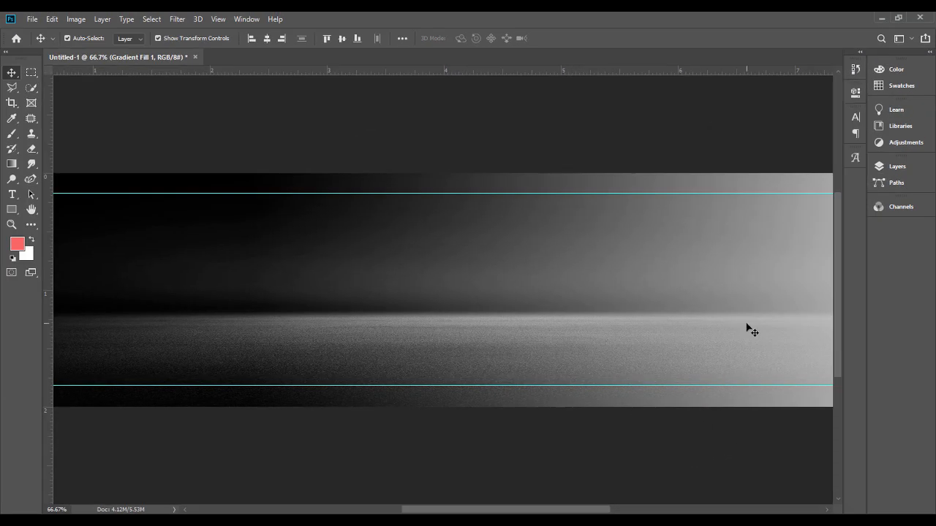
pyautogui.hotkey('ctrl', '-')
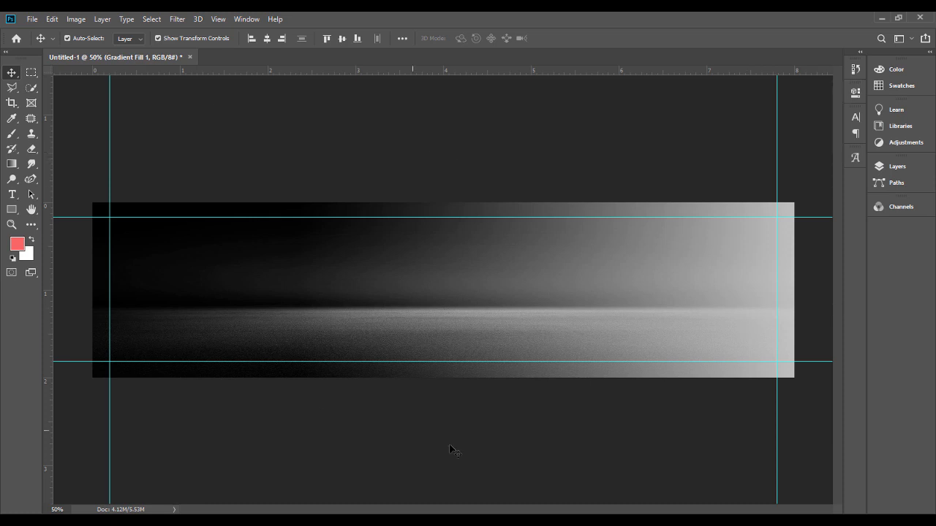
# Place the white car image kindpng_7880891 on the banner's lower right, scaled to about 14.58%.
pyautogui.click(491, 512)
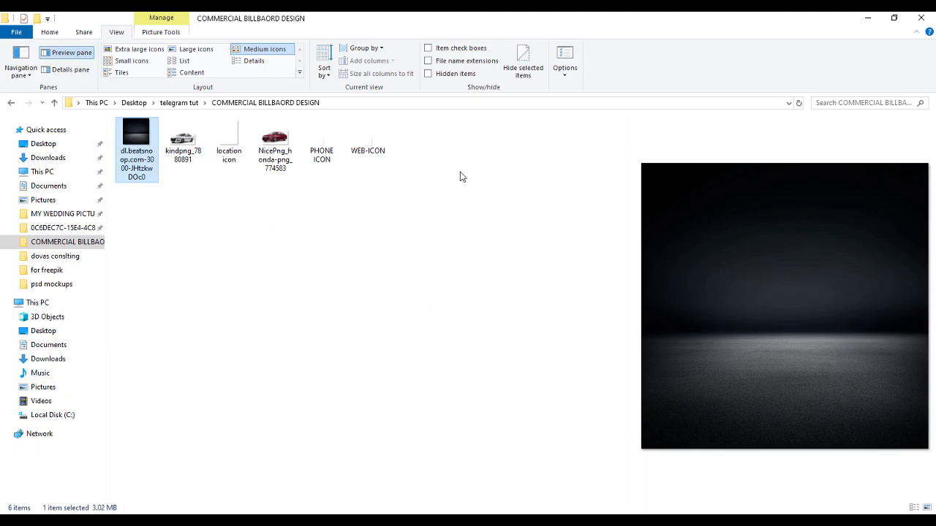
pyautogui.moveTo(183, 150); pyautogui.dragTo(611, 319)
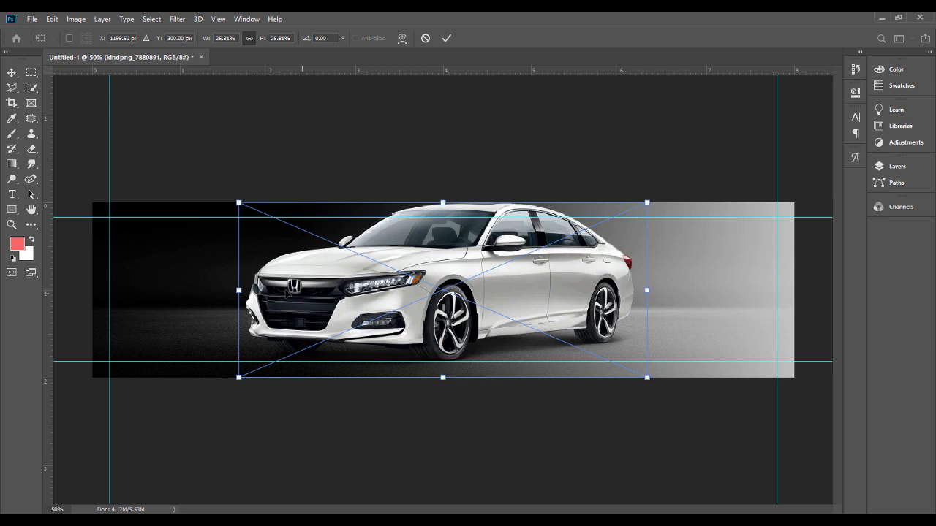
pyautogui.moveTo(238, 290); pyautogui.dragTo(382, 291)
pyautogui.moveTo(501, 274); pyautogui.dragTo(601, 302)
pyautogui.moveTo(482, 312); pyautogui.dragTo(505, 313)
pyautogui.moveTo(627, 301); pyautogui.dragTo(623, 314)
pyautogui.press('Return')
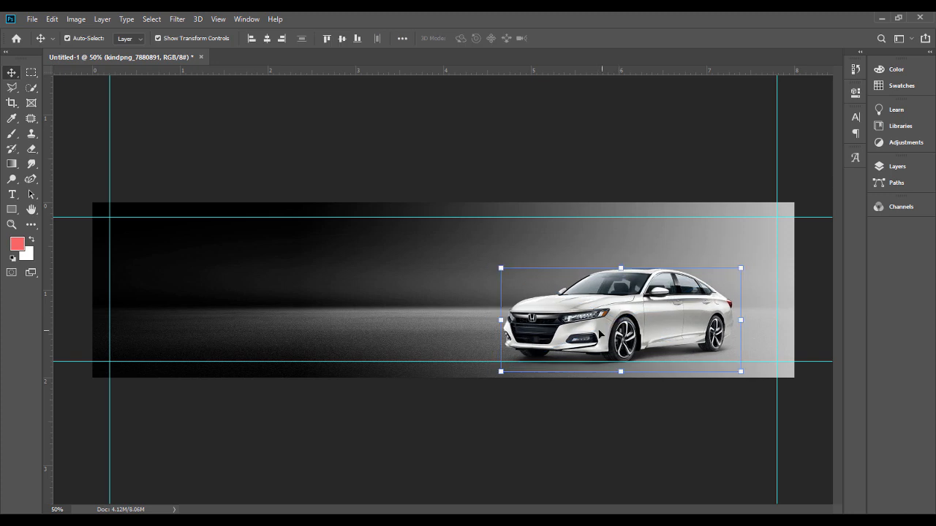
pyautogui.moveTo(501, 319); pyautogui.dragTo(509, 319)
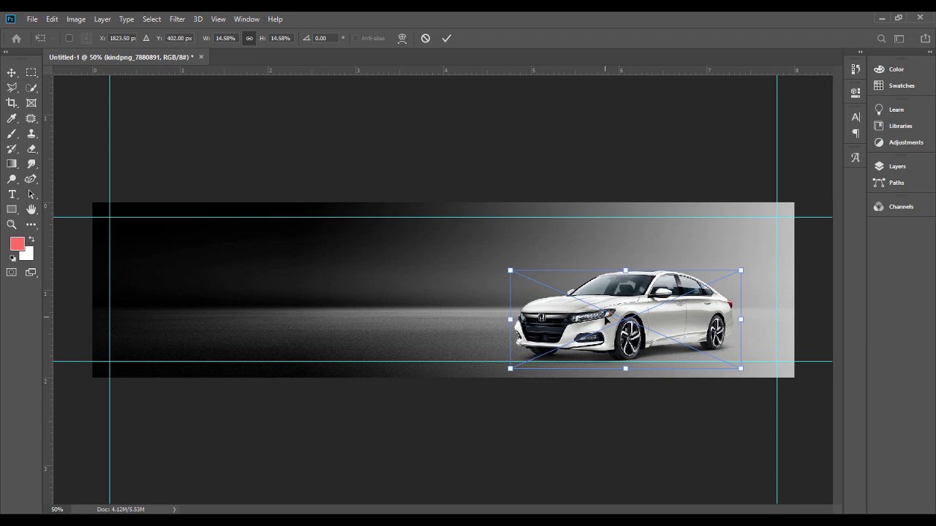
pyautogui.press('Return')
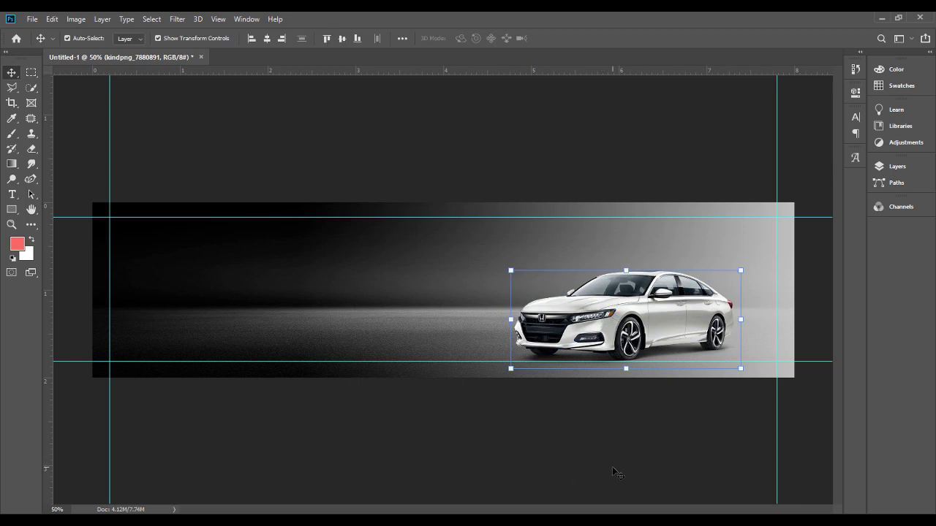
# Place the red car image NicePng_honda-png_774583 directly above the gradient fill layer, scaled to about 19.41% behind the white car's front.
pyautogui.click(896, 168)
pyautogui.click(809, 246)
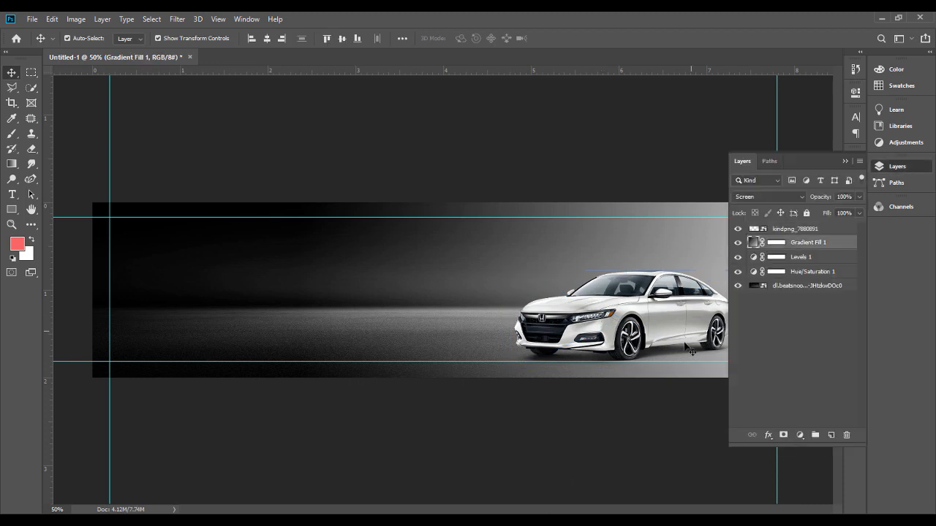
pyautogui.hotkey('alt', 'Tab')
pyautogui.moveTo(290, 145); pyautogui.dragTo(579, 320)
pyautogui.moveTo(287, 291); pyautogui.dragTo(435, 263)
pyautogui.moveTo(522, 262); pyautogui.dragTo(533, 278)
pyautogui.press('Return')
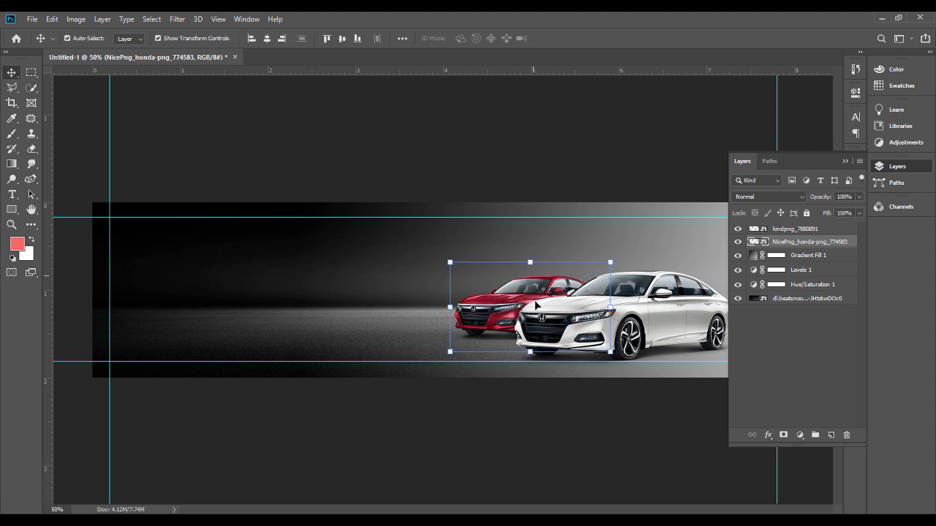
# Enlarge the red car slightly to about 20.26%.
pyautogui.hotkey('ctrl', 't')
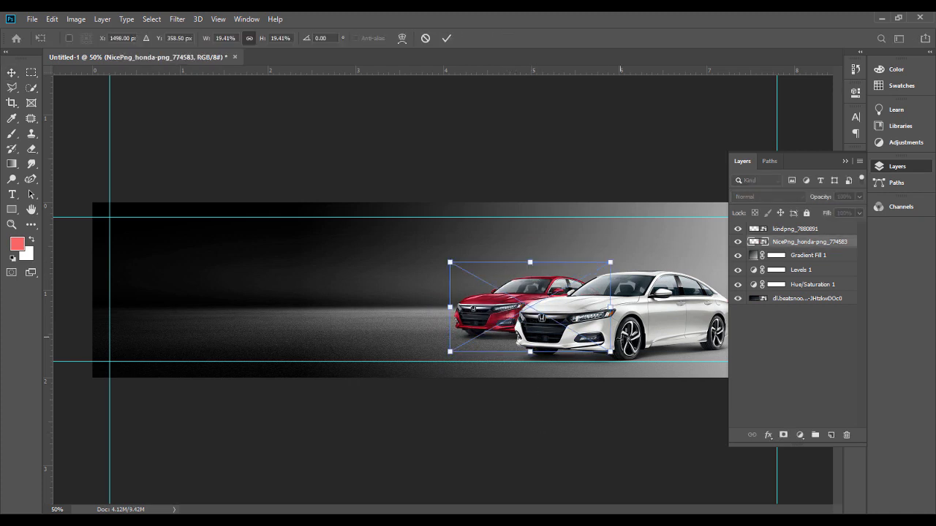
pyautogui.click(844, 161)
pyautogui.click(12, 72)
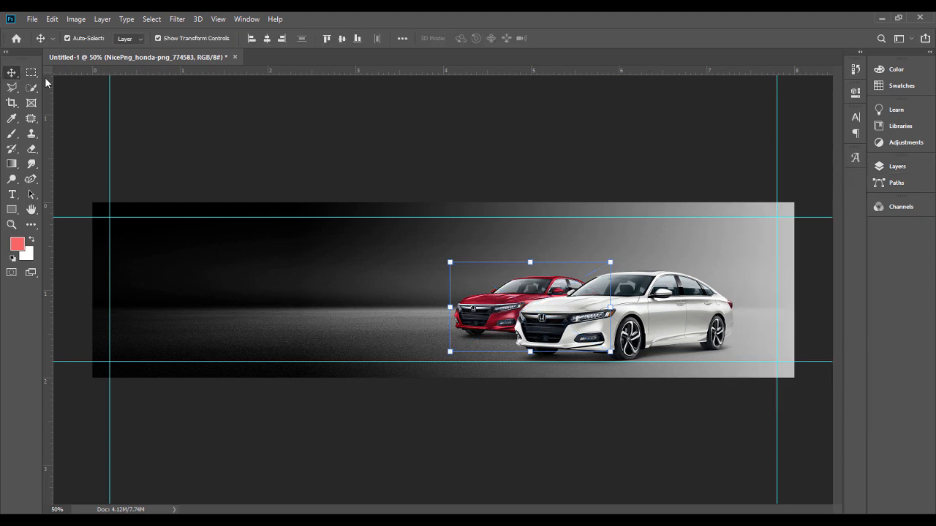
pyautogui.click(517, 328)
pyautogui.hotkey('ctrl', 't')
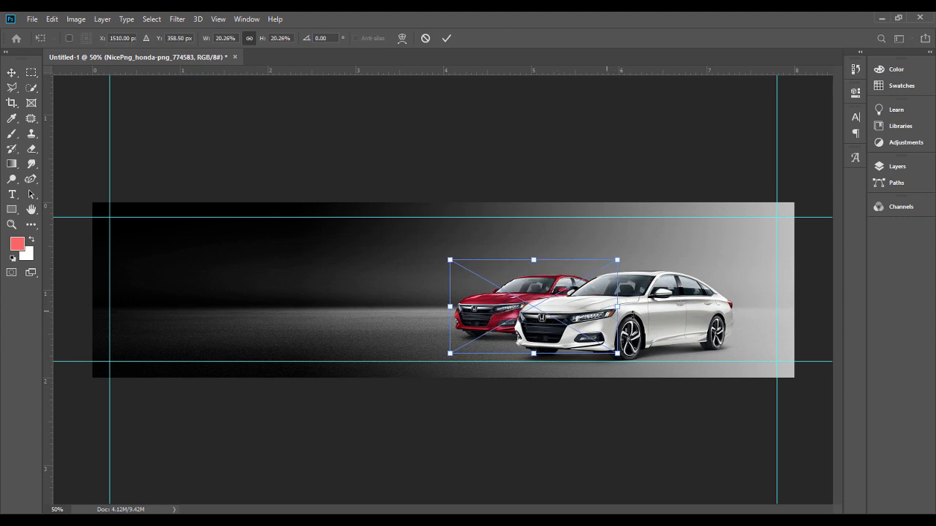
pyautogui.hotkey('ctrl', '+')
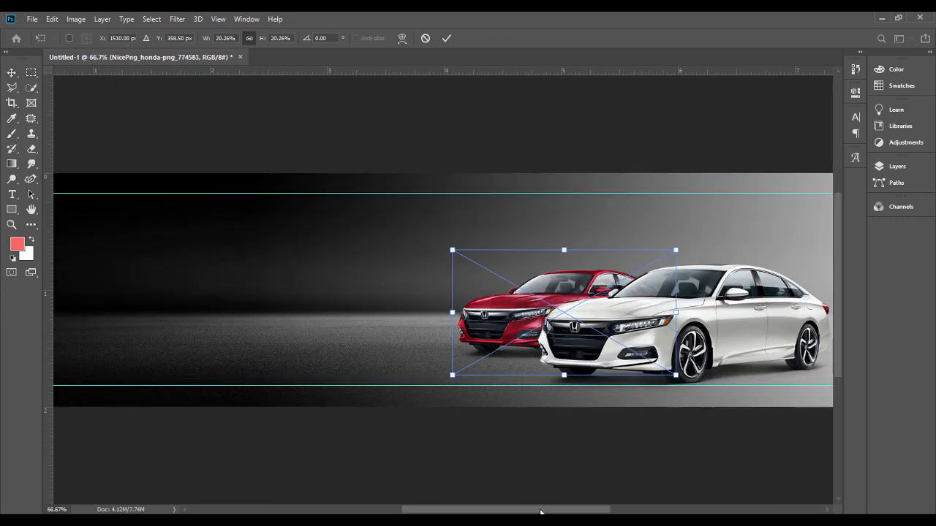
pyautogui.moveTo(540, 512); pyautogui.dragTo(573, 508)
pyautogui.press('Return')
# Move the white car toward the right margin guide, and shift the red car right to sit close behind it.
pyautogui.moveTo(616, 317); pyautogui.dragTo(651, 315)
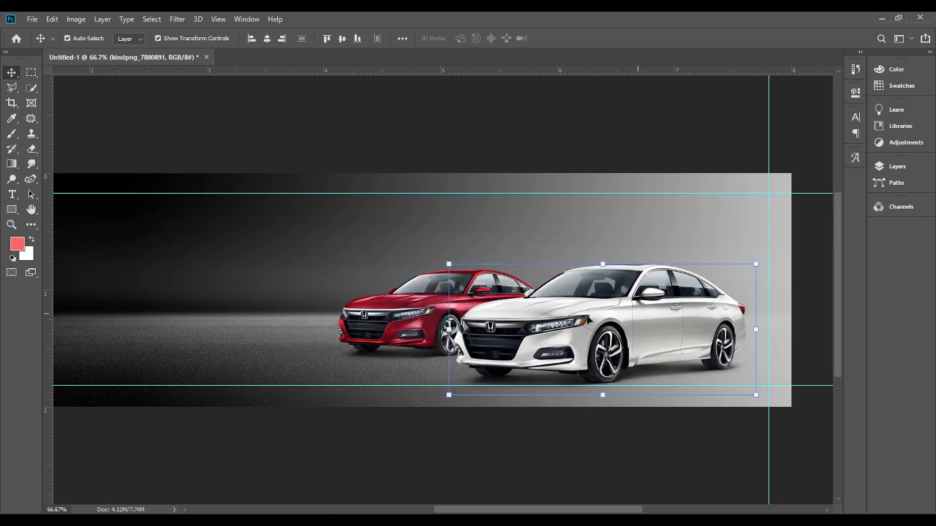
pyautogui.click(402, 324)
pyautogui.moveTo(401, 324); pyautogui.dragTo(441, 324)
pyautogui.click(483, 451)
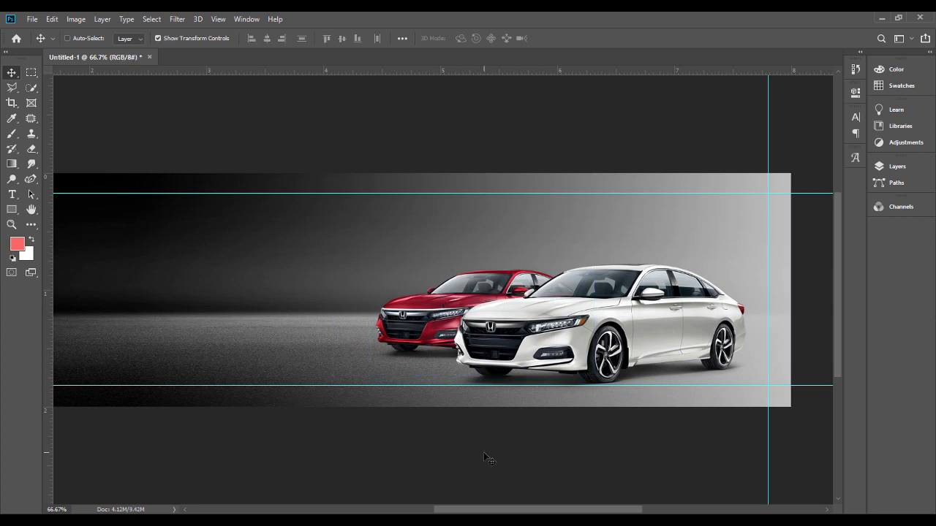
# Select both cars and enlarge them together slightly toward the left.
pyautogui.hotkey('ctrl', '-')
pyautogui.click(548, 318)
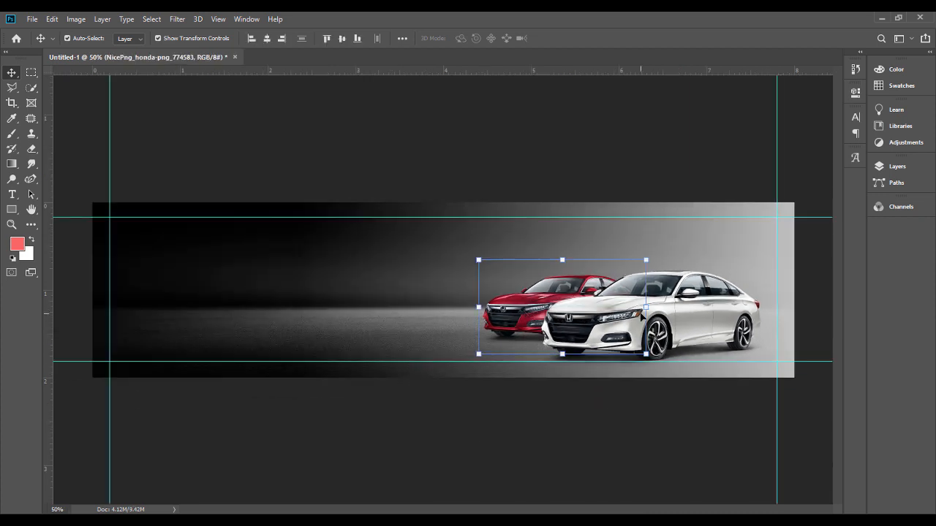
pyautogui.moveTo(473, 314); pyautogui.dragTo(454, 313)
pyautogui.press('Return')
pyautogui.click(504, 439)
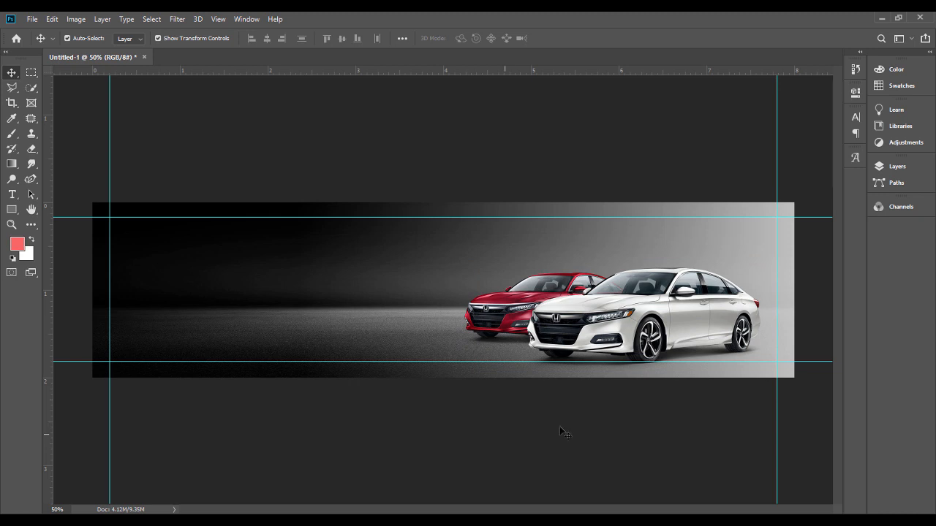
# Reopen the gradient fill and shift the gradient further right so the area behind the cars is darker.
pyautogui.click(747, 240)
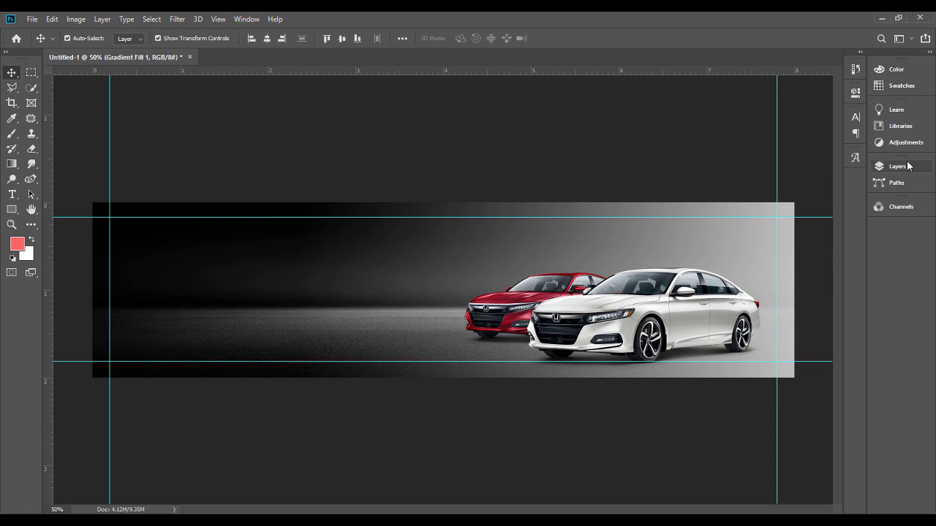
pyautogui.click(894, 166)
pyautogui.doubleClick(753, 256)
pyautogui.moveTo(586, 285); pyautogui.dragTo(660, 271)
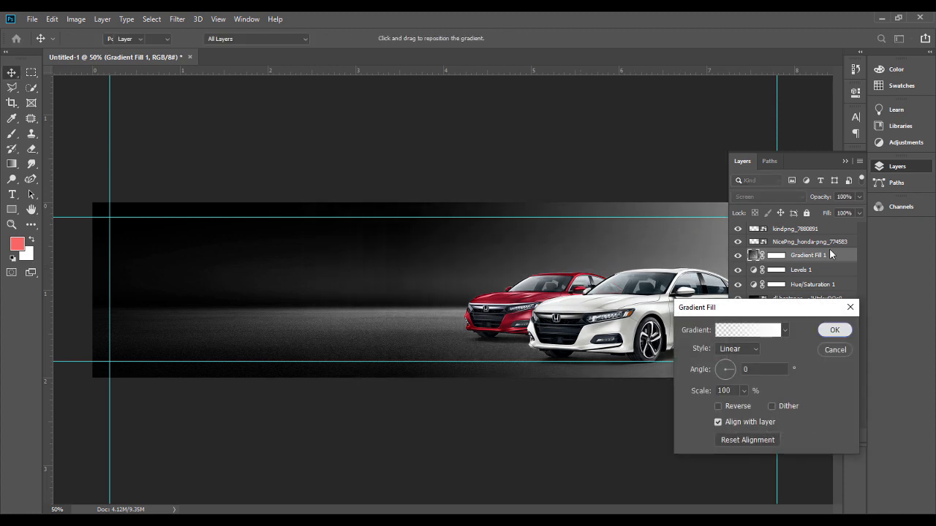
pyautogui.click(832, 329)
pyautogui.click(845, 163)
pyautogui.click(618, 443)
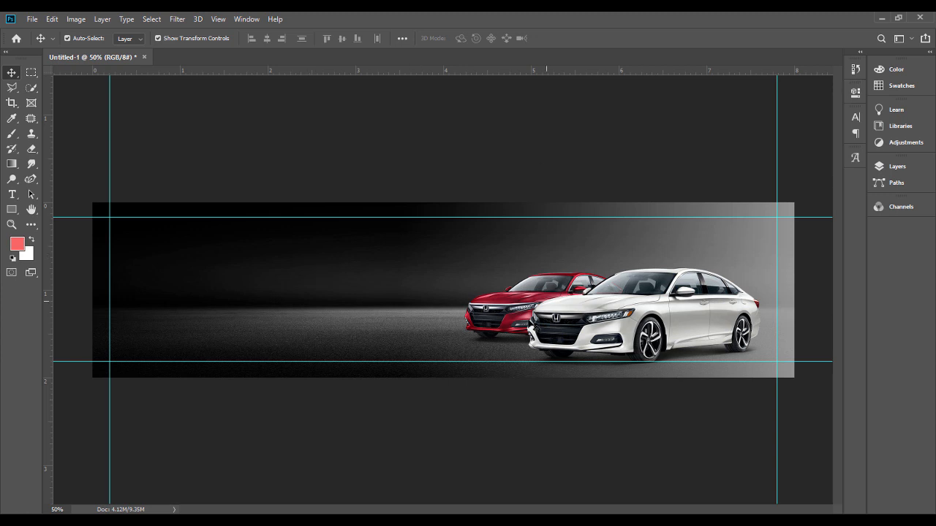
# Add a Hue/Saturation adjustment clipped to the red car's layer and raise its saturation to +38.
pyautogui.click(532, 303)
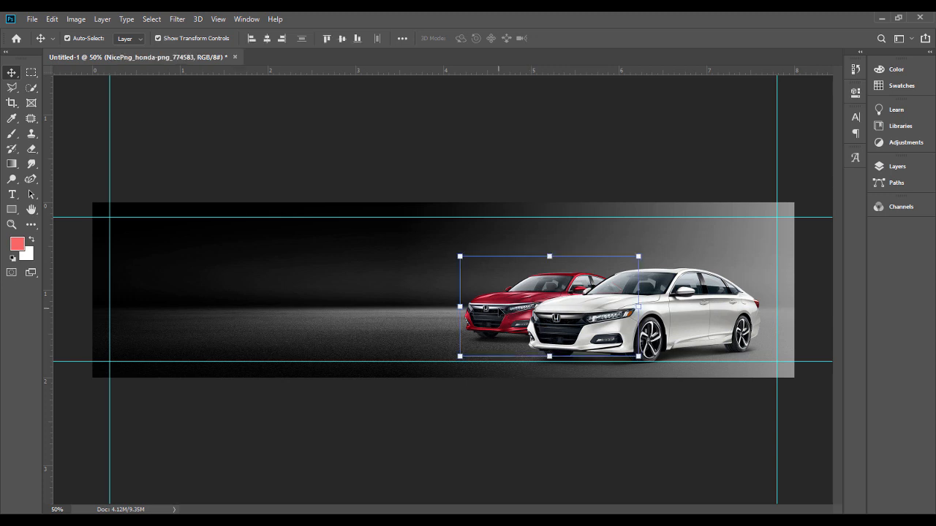
pyautogui.click(895, 168)
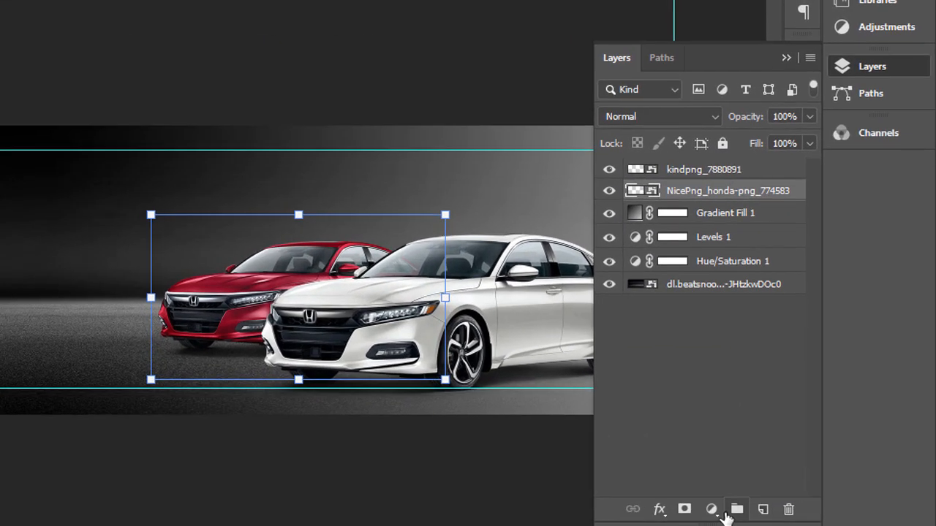
pyautogui.click(799, 435)
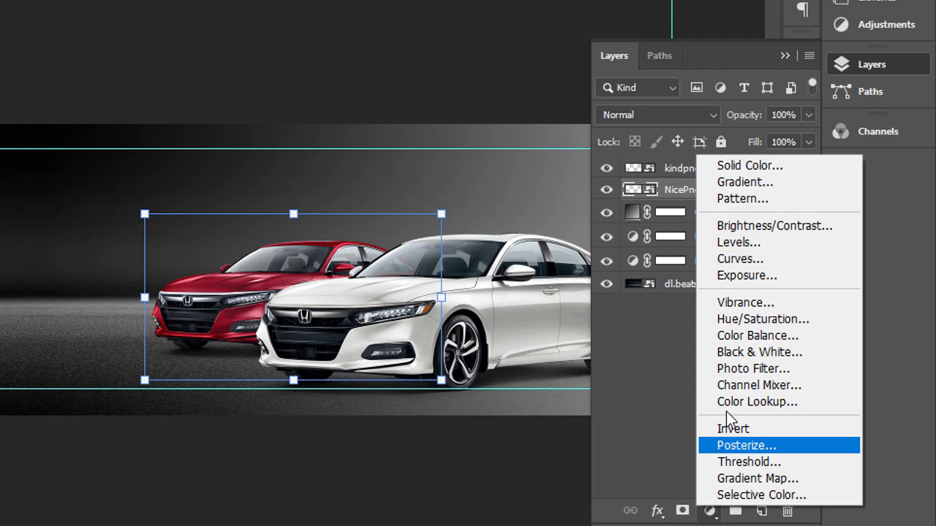
pyautogui.click(762, 318)
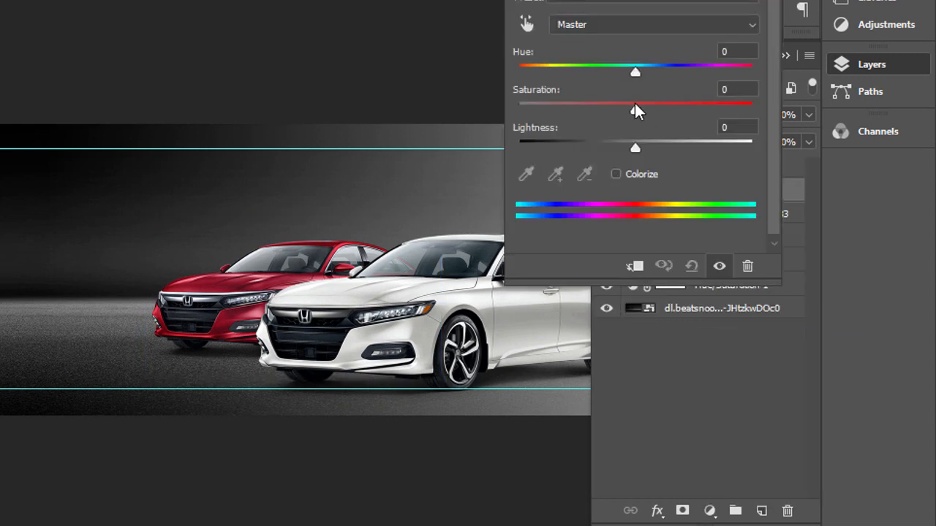
pyautogui.moveTo(637, 106); pyautogui.dragTo(679, 106)
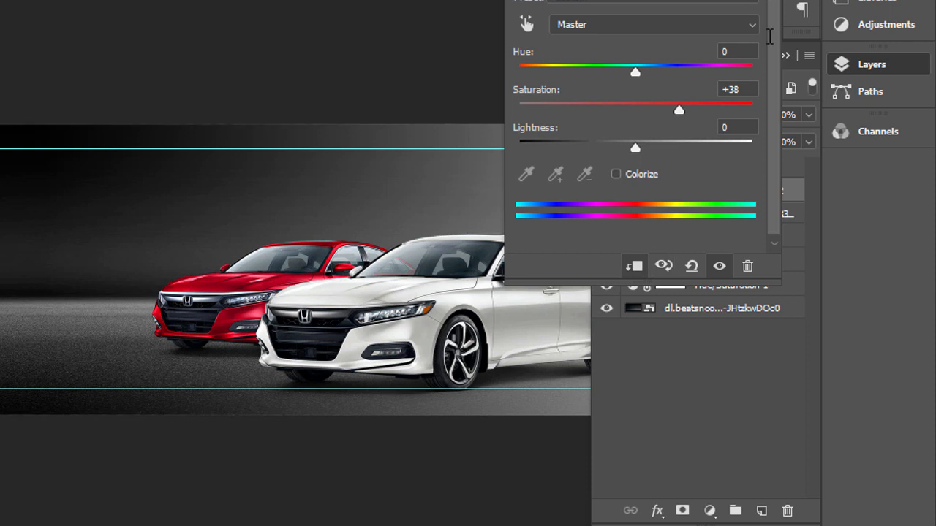
pyautogui.click(763, 83)
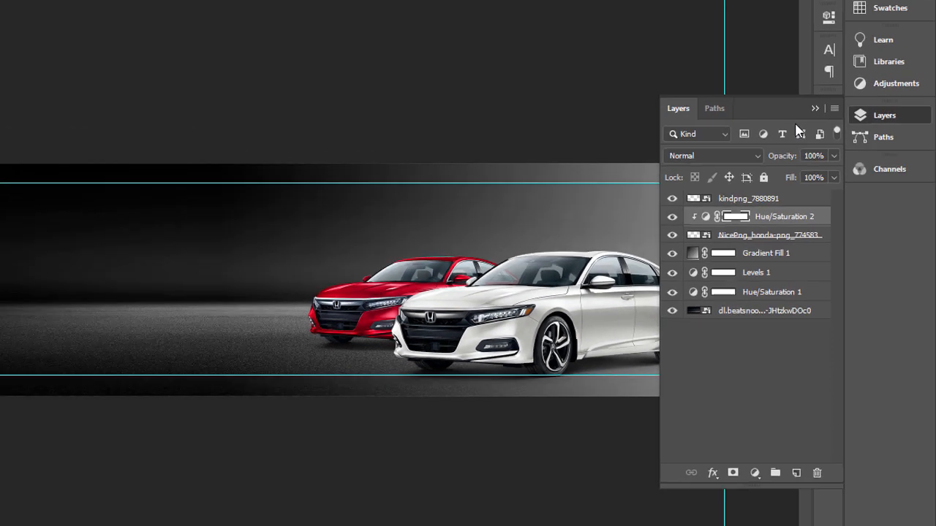
pyautogui.click(815, 108)
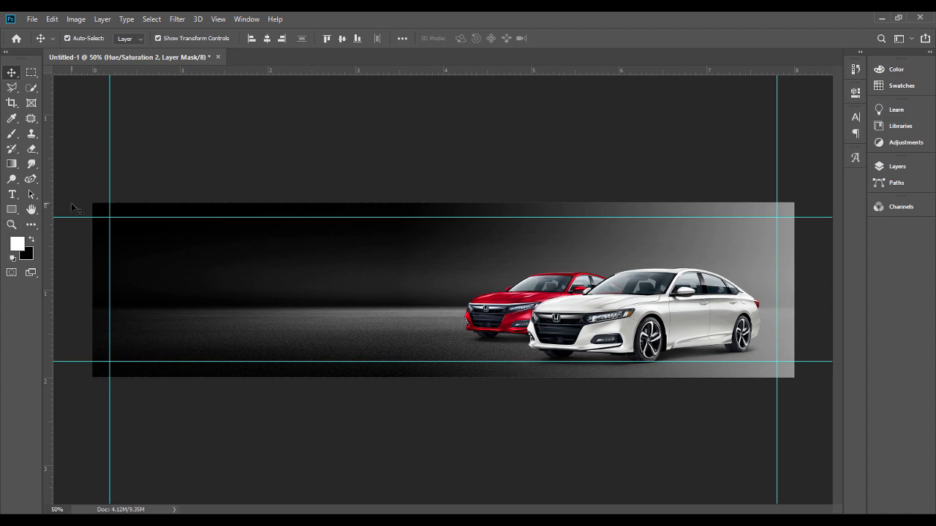
# Add a red, right-aligned SerpentineEF Bold Italic heading on the dark side of the banner, reading BEST CAR / RENTAL / SERVICES on three lines.
pyautogui.click(11, 194)
pyautogui.click(173, 268)
pyautogui.click(12, 72)
pyautogui.moveTo(157, 271); pyautogui.dragTo(306, 266)
pyautogui.press('t')
pyautogui.press('Return')
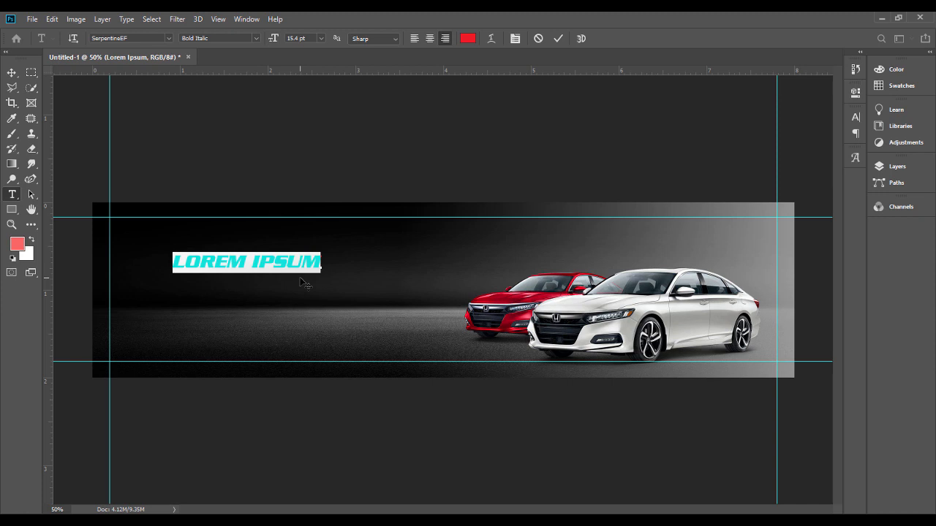
pyautogui.write('BES')
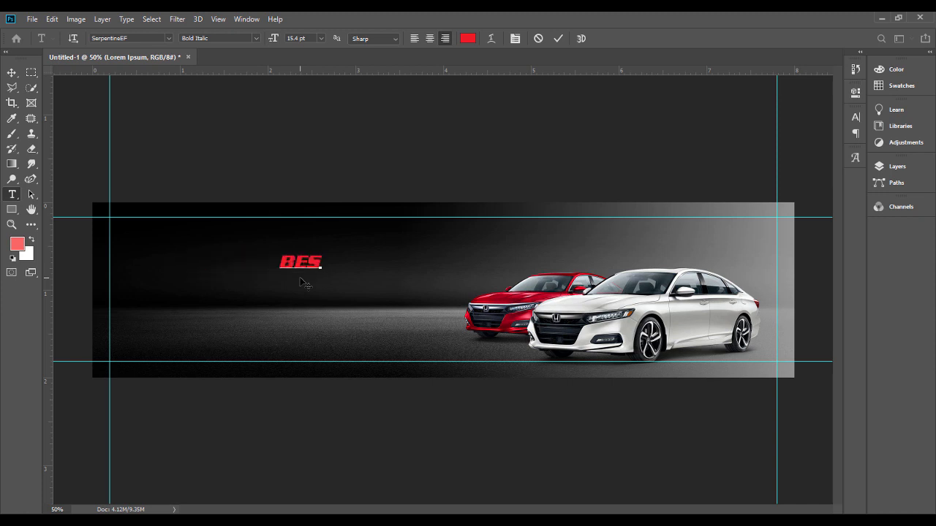
pyautogui.write('T CAR ')
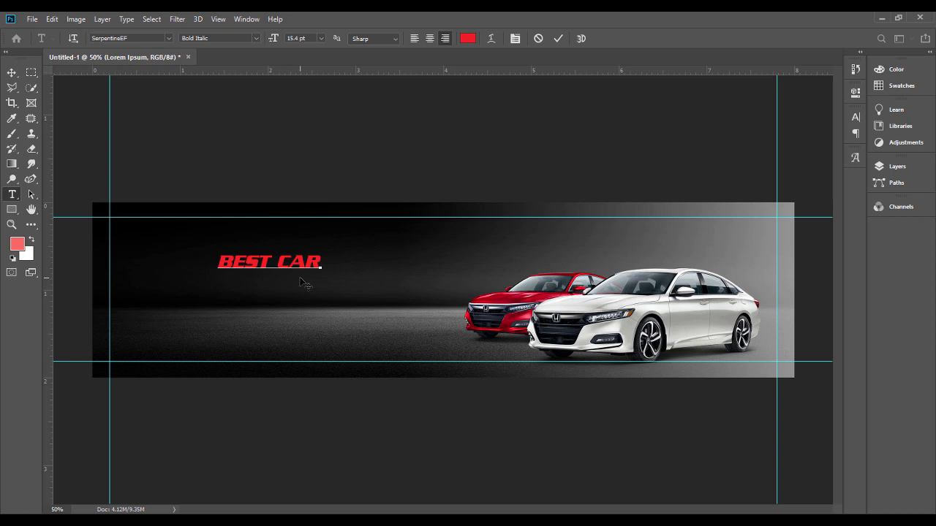
pyautogui.write('RENTAL')
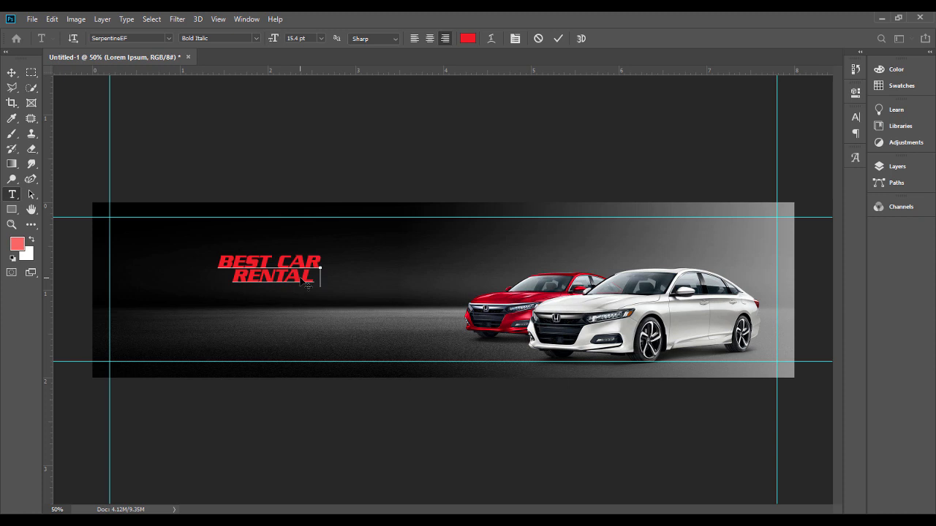
pyautogui.press('Return')
pyautogui.write('SERVICES')
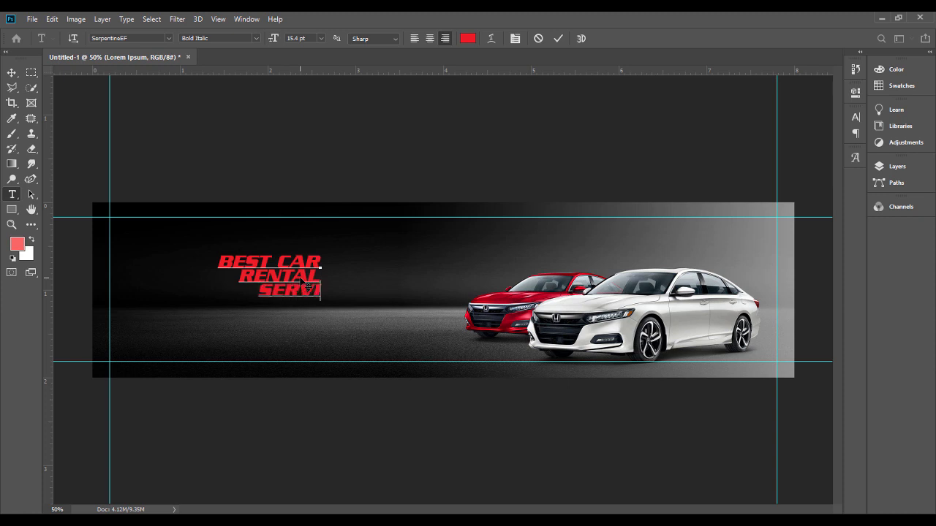
# Scale the three-line heading up to about 25.81 pt and place it between the margin guides.
pyautogui.click(12, 71)
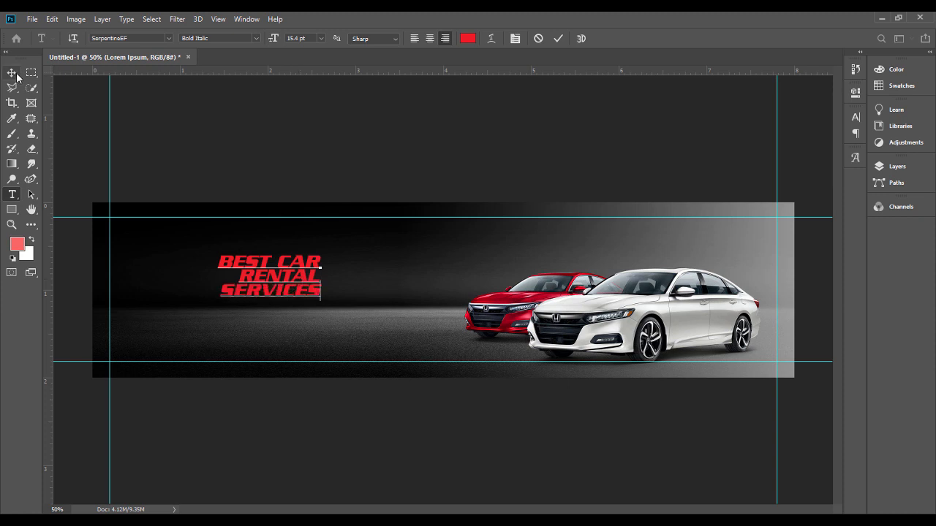
pyautogui.moveTo(322, 275); pyautogui.dragTo(278, 299)
pyautogui.press('Return')
# Delete the words SERVICES and BEST from the heading, leaving CAR RENTAL on two lines.
pyautogui.press('t')
pyautogui.click(267, 282)
pyautogui.hotkey('ctrl', 'a')
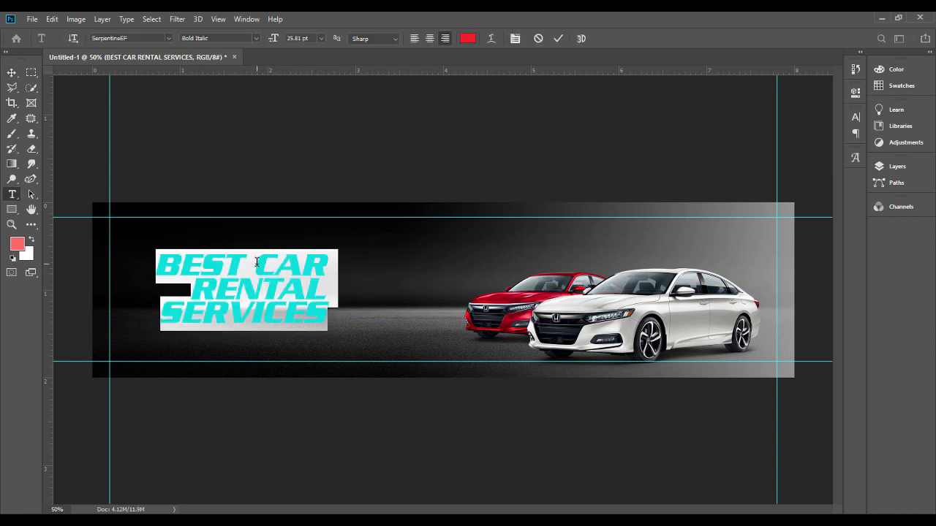
pyautogui.moveTo(324, 306); pyautogui.dragTo(153, 306)
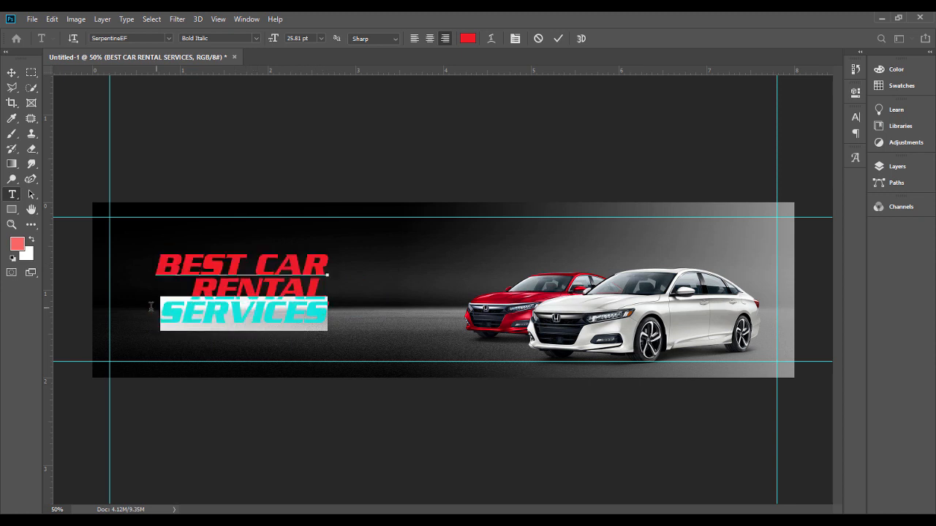
pyautogui.press('BackSpace')
pyautogui.moveTo(247, 260); pyautogui.dragTo(102, 260)
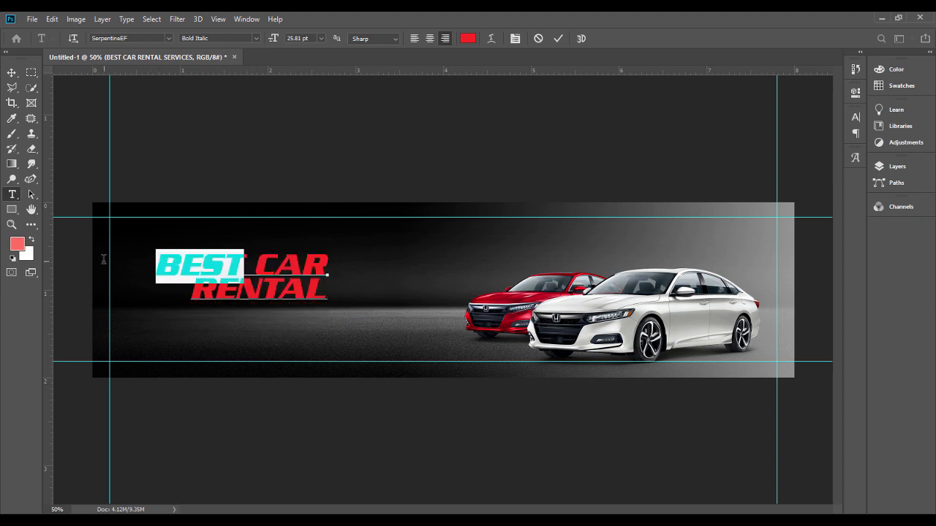
pyautogui.press('BackSpace')
# Enlarge the CAR RENTAL heading to about 35.46 pt and reposition it in the dark area.
pyautogui.click(12, 72)
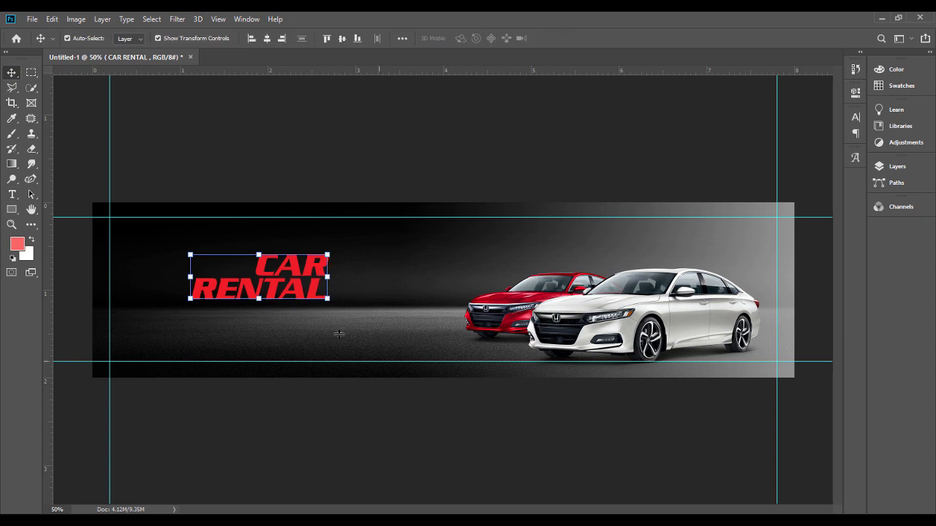
pyautogui.moveTo(333, 301); pyautogui.dragTo(298, 311)
pyautogui.press('Return')
# Recolour the CAR RENTAL heading to the brighter red #f40808.
pyautogui.doubleClick(298, 310)
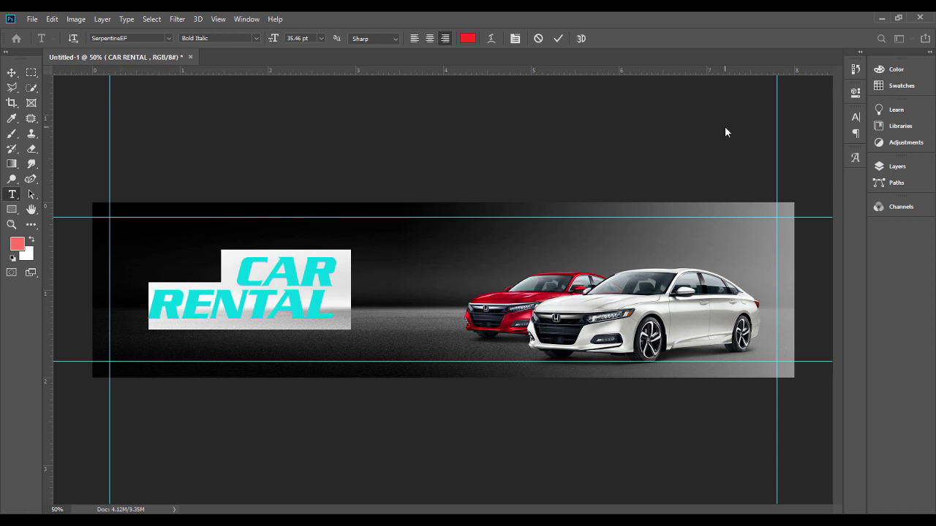
pyautogui.click(467, 39)
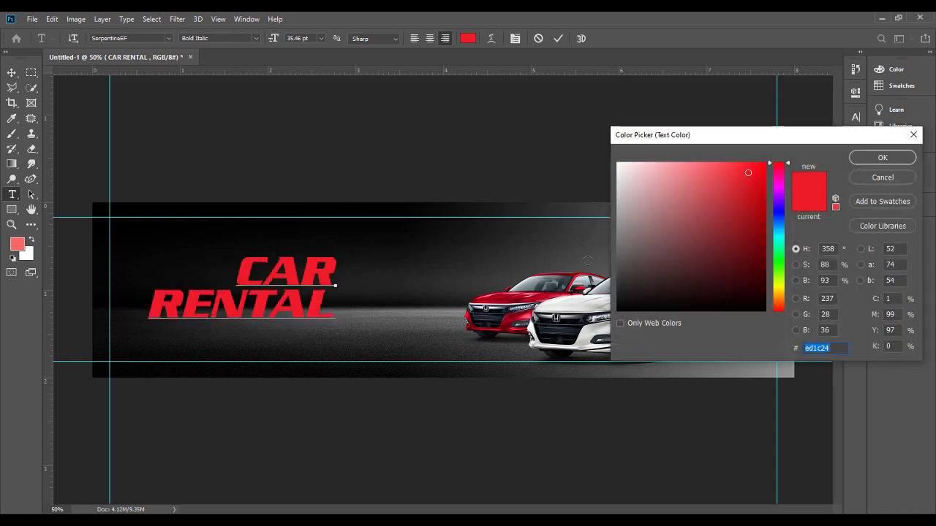
pyautogui.write('8d0019')
pyautogui.hotkey('ctrl', 'a')
pyautogui.write('f40845')
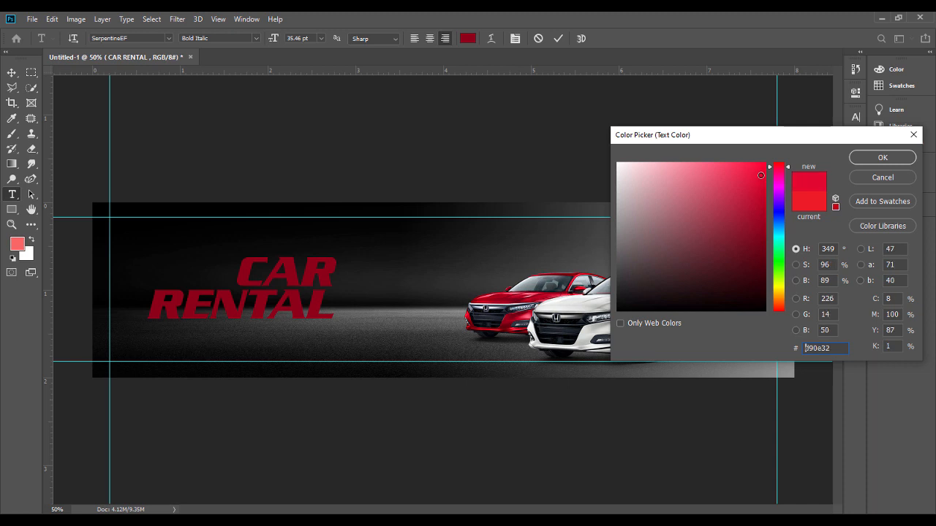
pyautogui.moveTo(783, 168); pyautogui.dragTo(783, 164)
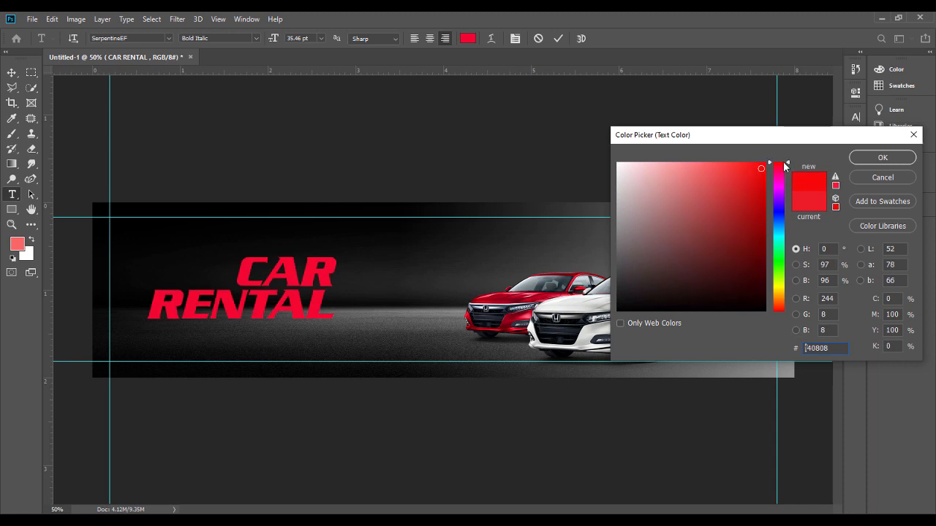
pyautogui.click(873, 157)
pyautogui.click(17, 75)
pyautogui.moveTo(299, 277); pyautogui.dragTo(299, 275)
# Set the text colour of the CAR RENTAL heading to #ED1C24.
pyautogui.doubleClick(300, 276)
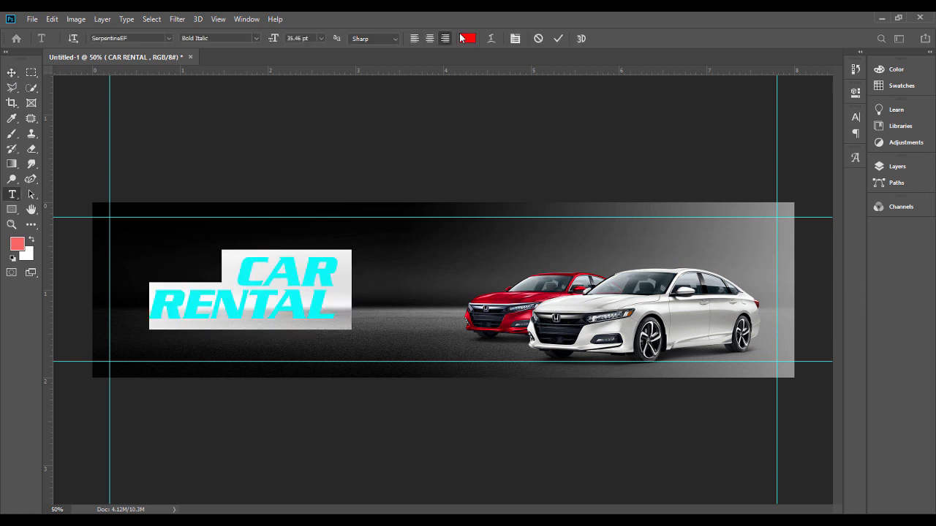
pyautogui.click(467, 38)
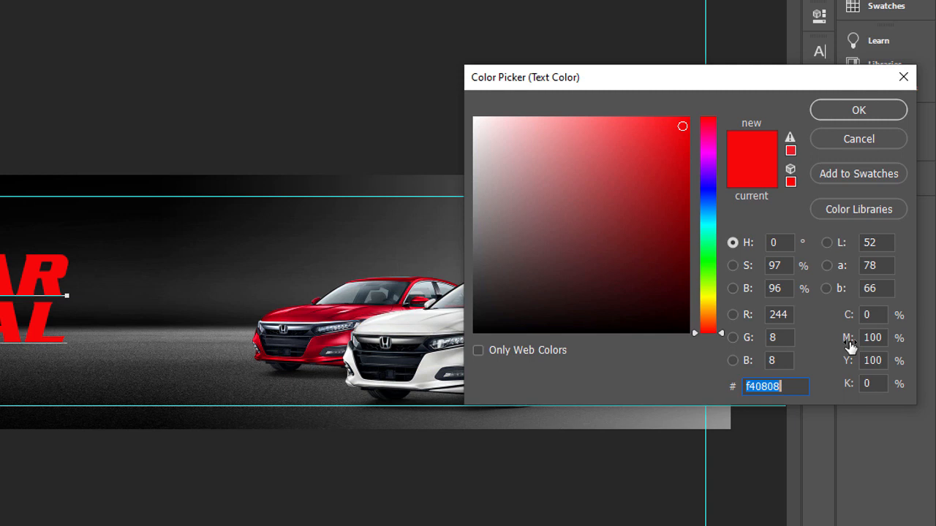
pyautogui.write('ED')
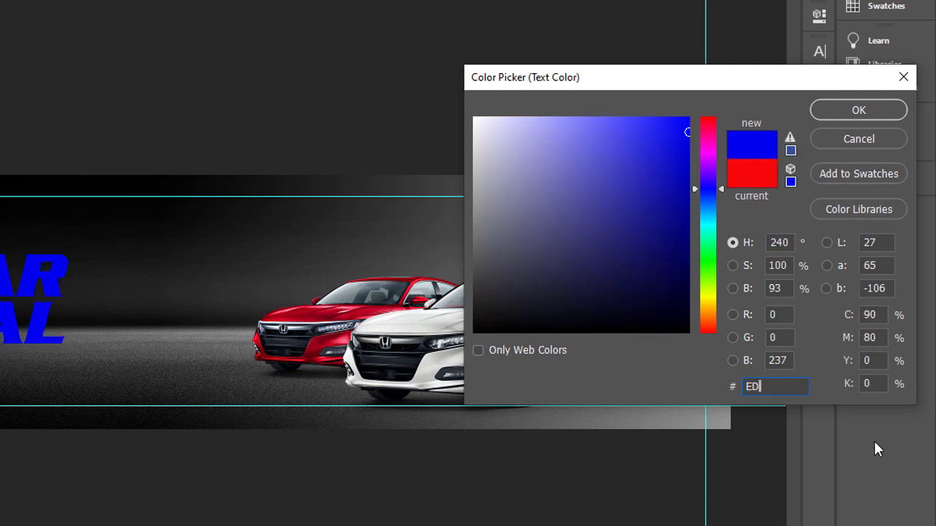
pyautogui.write('1')
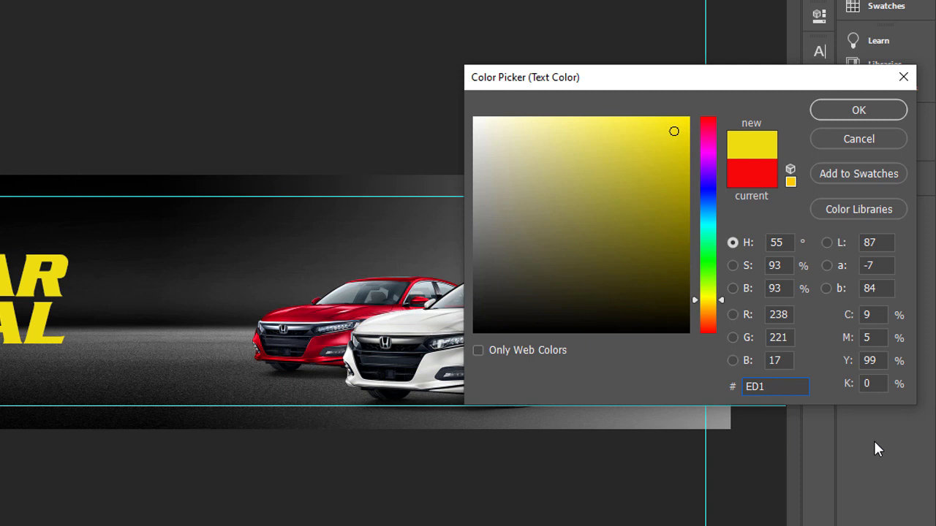
pyautogui.write('C')
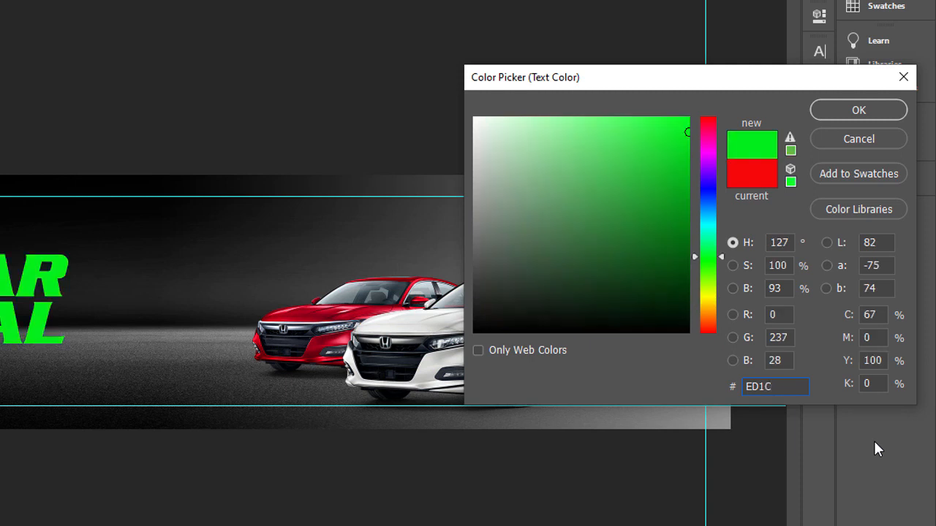
pyautogui.write('24')
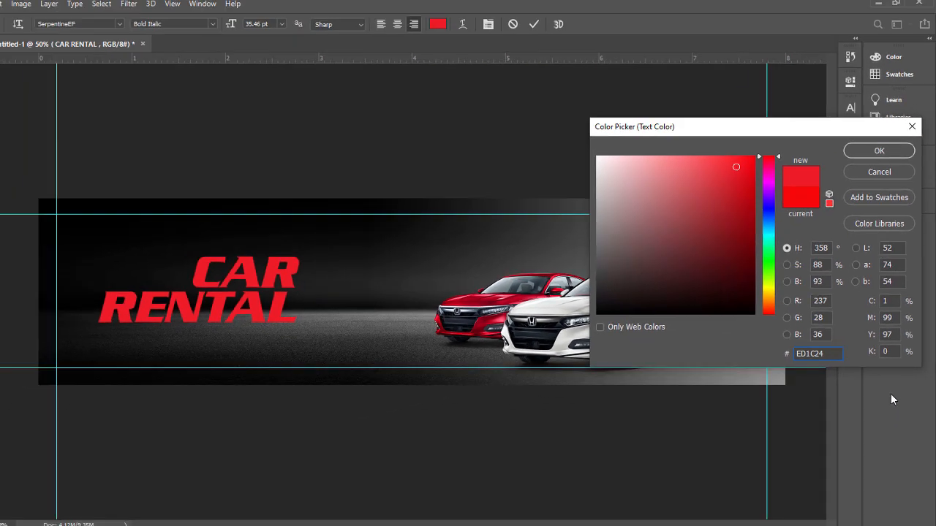
pyautogui.press('Return')
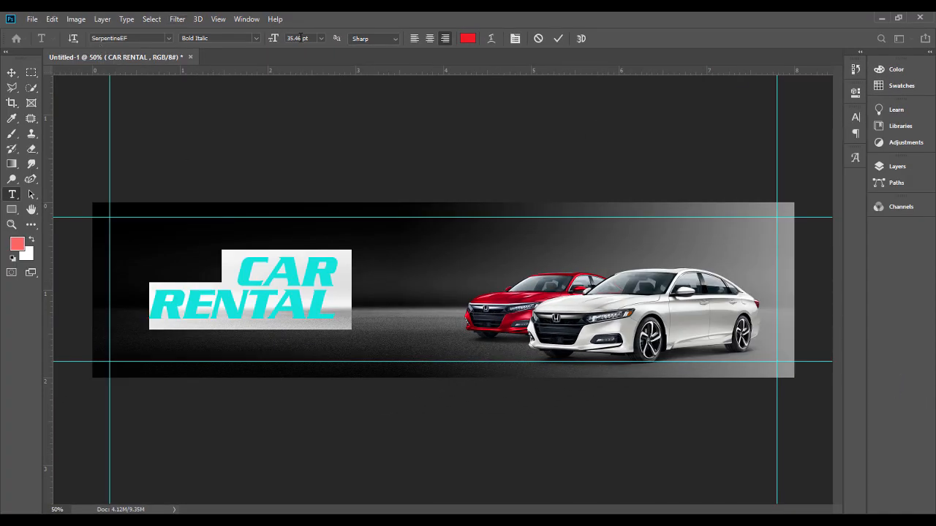
# Increase the font size of the CAR RENTAL heading to 38 pt.
pyautogui.press('Up')
pyautogui.press('Up')
pyautogui.press('Up')
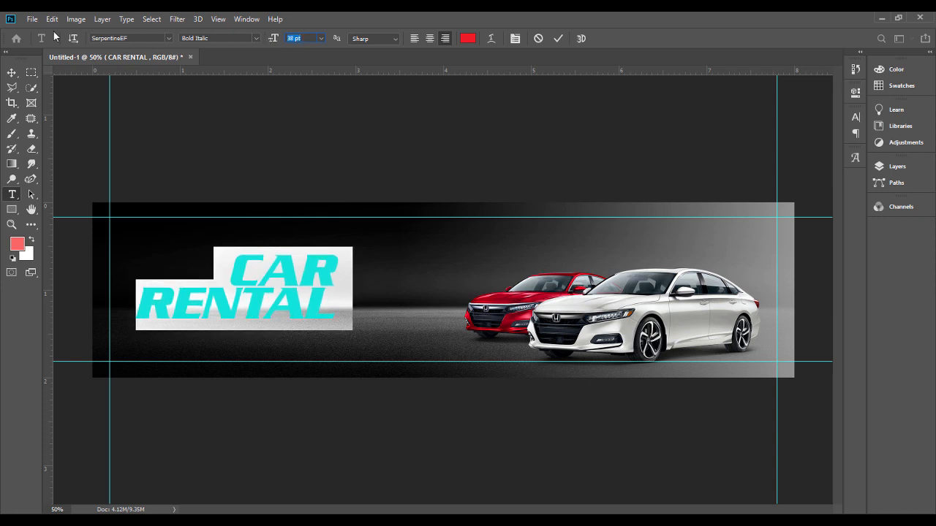
pyautogui.click(12, 72)
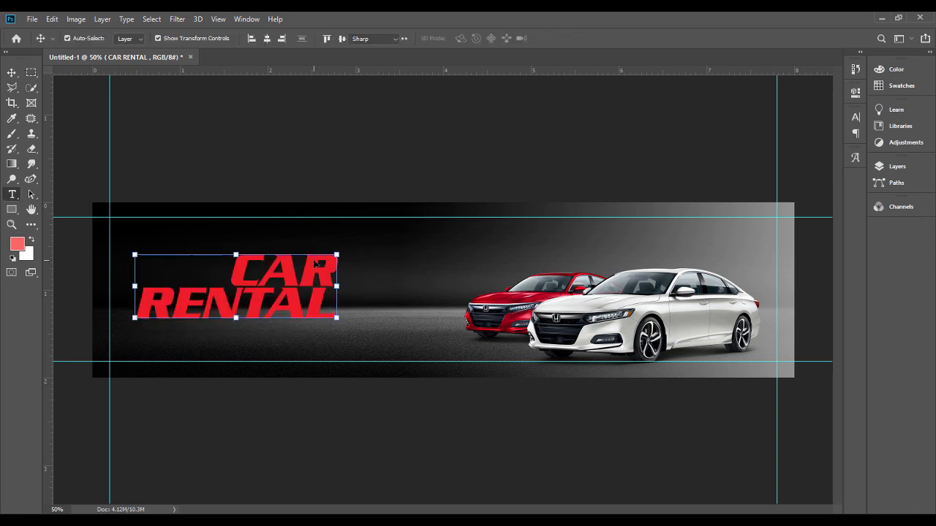
# Remove the stray trailing characters after RENTAL and shift the heading slightly to the right.
pyautogui.press('Return')
pyautogui.press('Return')
pyautogui.write('\\')
pyautogui.press('BackSpace')
pyautogui.press('BackSpace')
pyautogui.press('BackSpace')
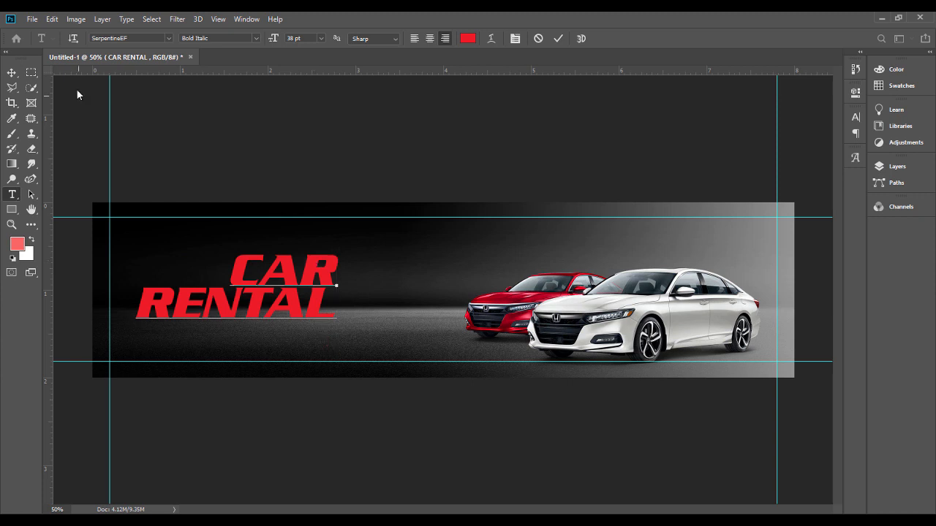
pyautogui.click(12, 72)
pyautogui.moveTo(328, 299); pyautogui.dragTo(343, 298)
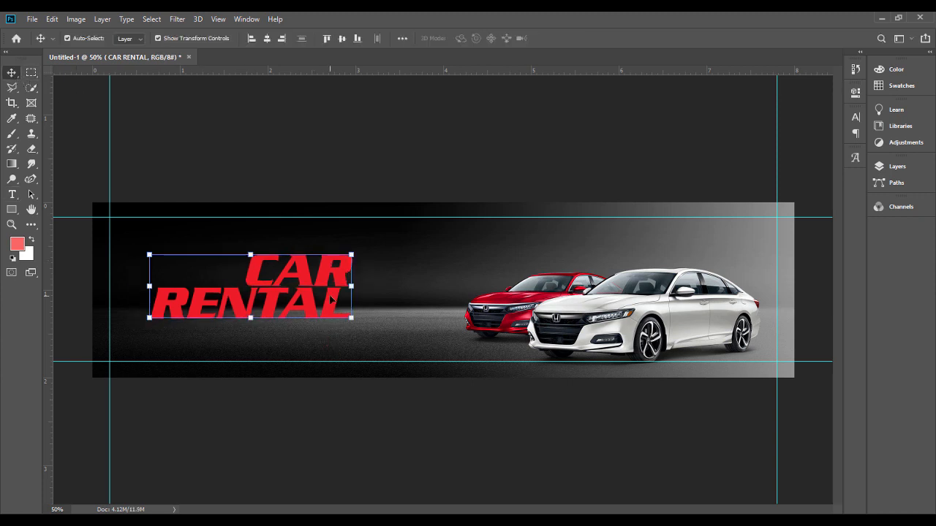
# Set the line spacing of the CAR RENTAL heading to 29 pt.
pyautogui.doubleClick(342, 299)
pyautogui.click(856, 118)
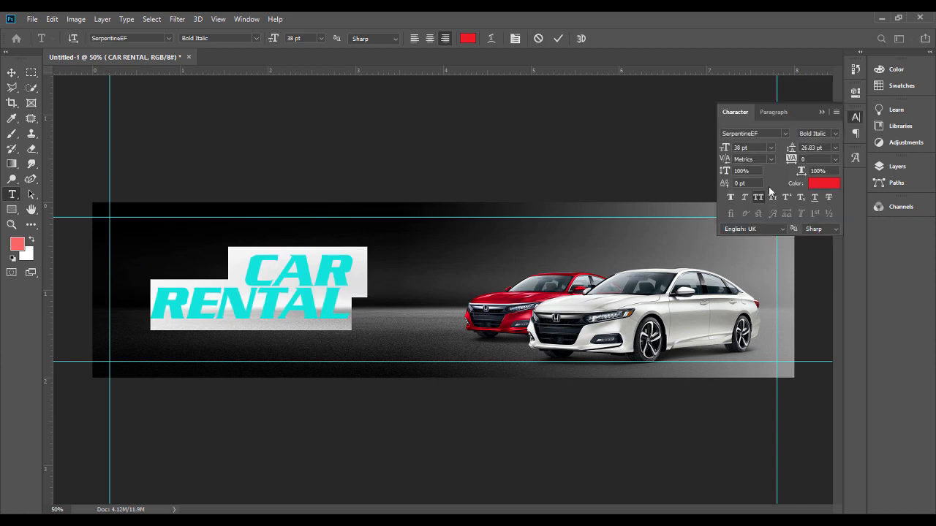
pyautogui.write('28')
pyautogui.press('Return')
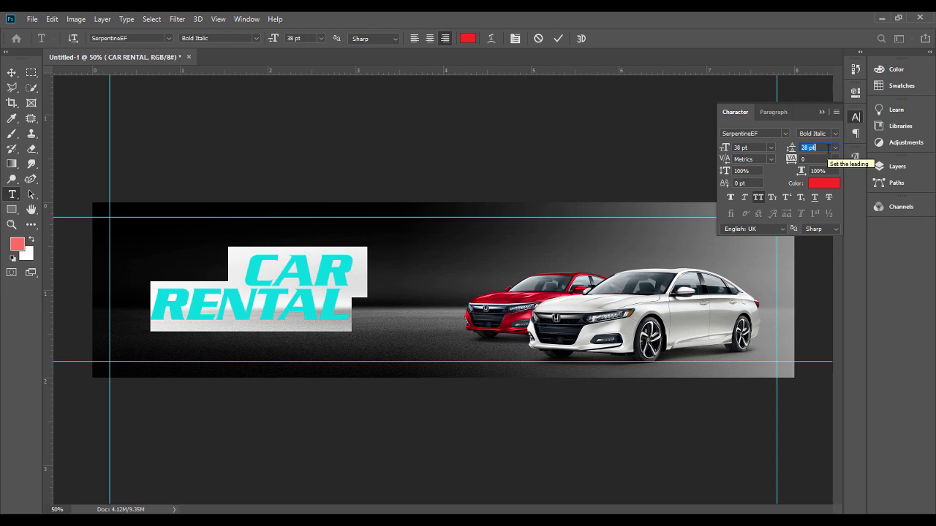
pyautogui.press('Up')
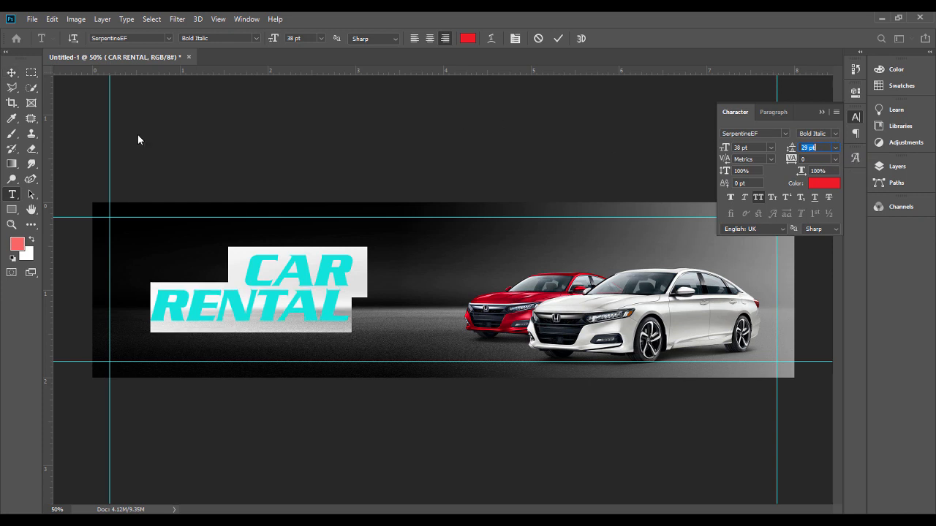
# Duplicate the CAR RENTAL heading and change the copy's text to BEST.
pyautogui.click(12, 73)
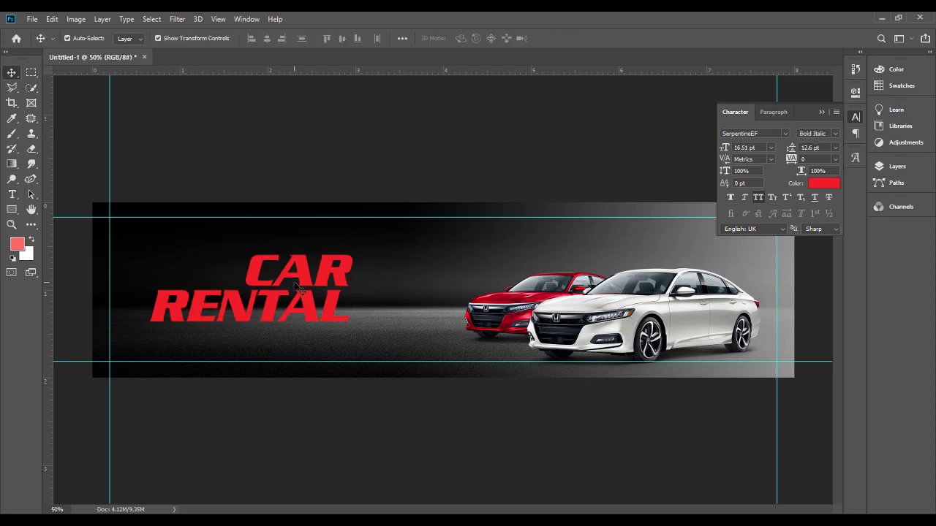
pyautogui.click(285, 313)
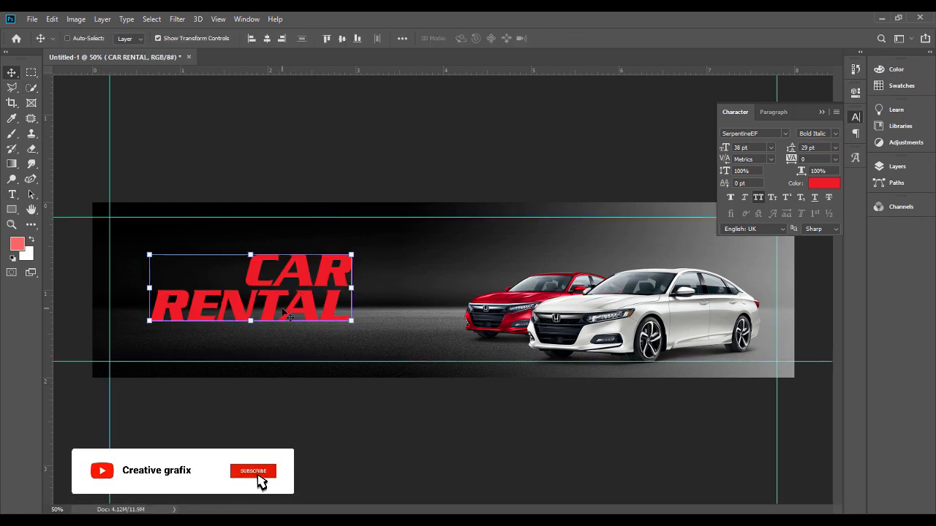
pyautogui.hotkey('ctrl', 'j')
pyautogui.moveTo(285, 312); pyautogui.dragTo(346, 340)
pyautogui.doubleClick(346, 339)
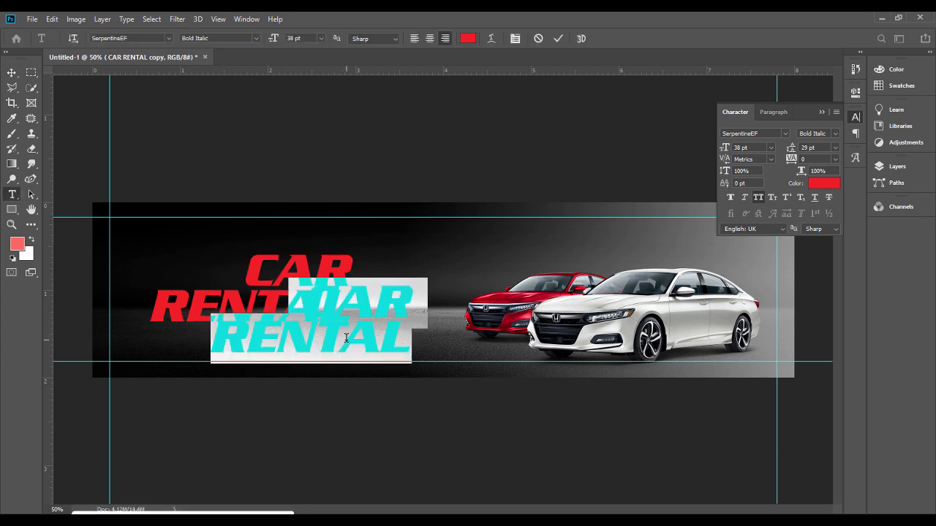
pyautogui.write('BEST')
pyautogui.click(12, 73)
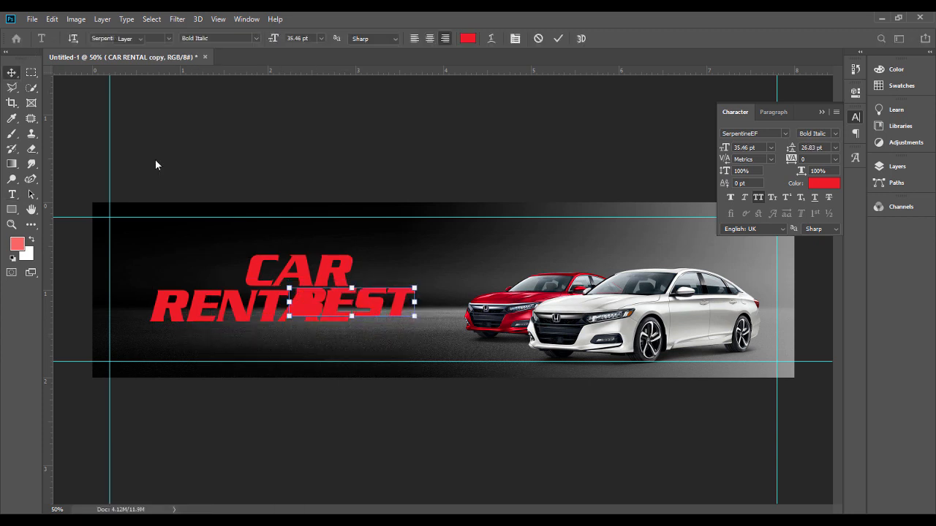
# Place BEST in front of CAR, scale it down to about 24.93 pt and nudge it left to fit.
pyautogui.moveTo(380, 307); pyautogui.dragTo(225, 271)
pyautogui.moveTo(117, 261); pyautogui.dragTo(199, 273)
pyautogui.press('Return')
pyautogui.press('Left')
pyautogui.press('Left')
pyautogui.press('Left')
pyautogui.press('Left')
pyautogui.press('Left')
pyautogui.press('Left')
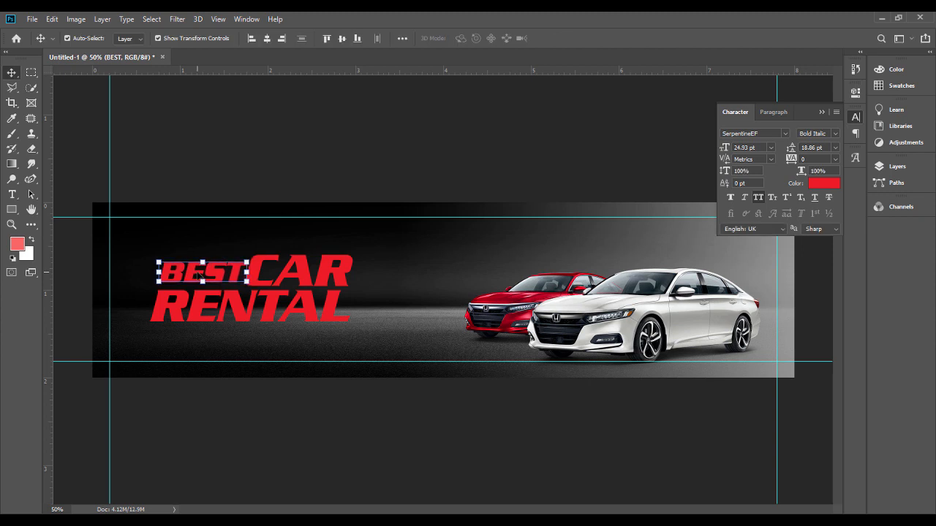
# Move BEST and CAR RENTAL together slightly left and up on the banner.
pyautogui.keyDown('shift'); pyautogui.click(319, 292); pyautogui.keyUp('shift')
pyautogui.moveTo(319, 292); pyautogui.dragTo(305, 286)
pyautogui.click(282, 378)
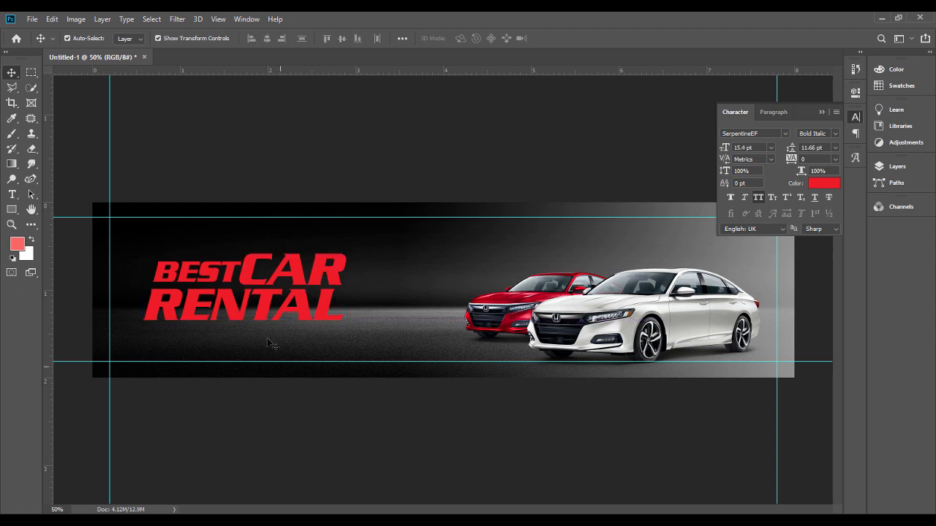
# Duplicate BEST below RENTAL and change the copy's text to SERVICES.
pyautogui.click(225, 277)
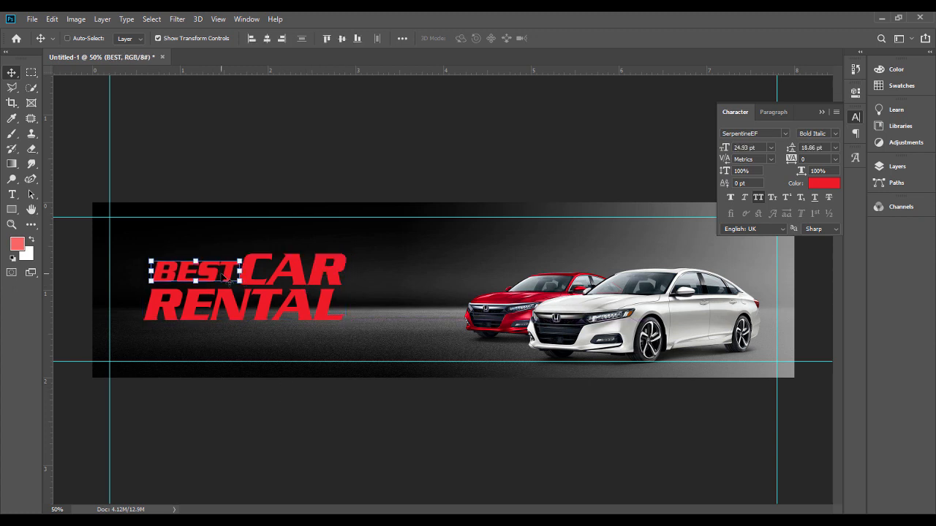
pyautogui.moveTo(225, 278); pyautogui.dragTo(202, 341)
pyautogui.doubleClick(203, 340)
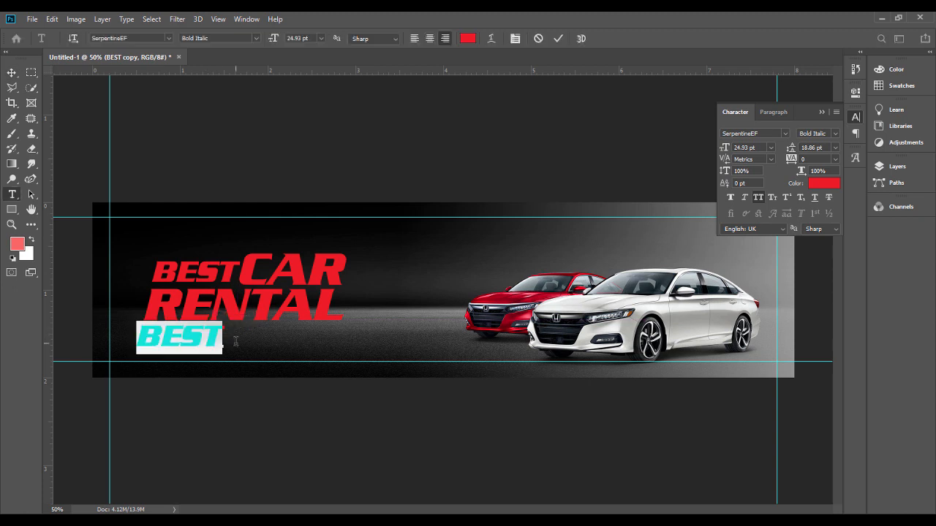
pyautogui.write('SER')
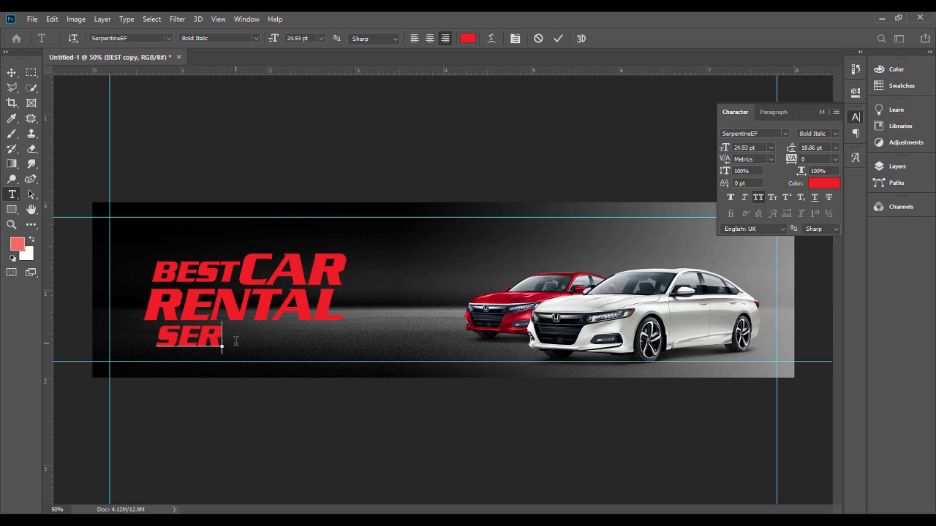
pyautogui.write('VICES')
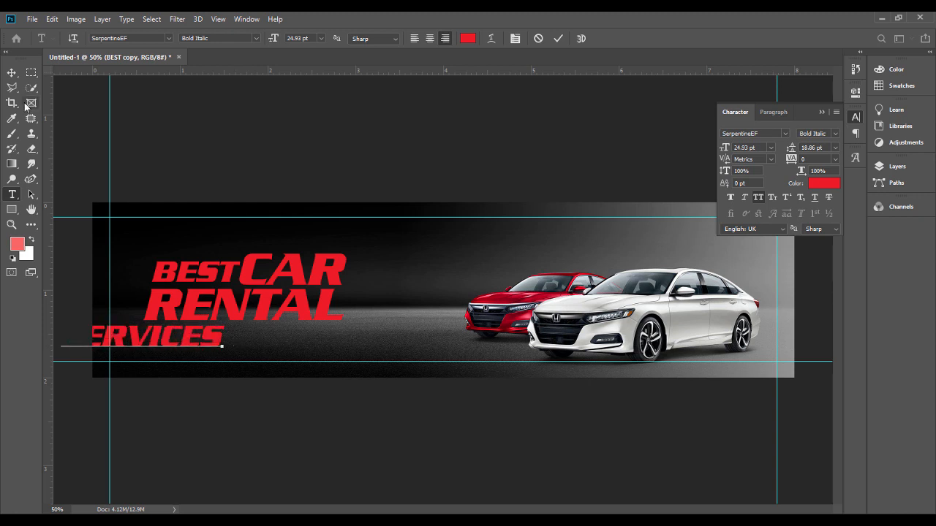
# Move SERVICES directly beneath RENTAL, starting slightly further left than the line above.
pyautogui.click(12, 72)
pyautogui.moveTo(218, 339); pyautogui.dragTo(290, 339)
pyautogui.press('Left')
pyautogui.press('Left')
pyautogui.press('Left')
pyautogui.press('Up')
pyautogui.press('Up')
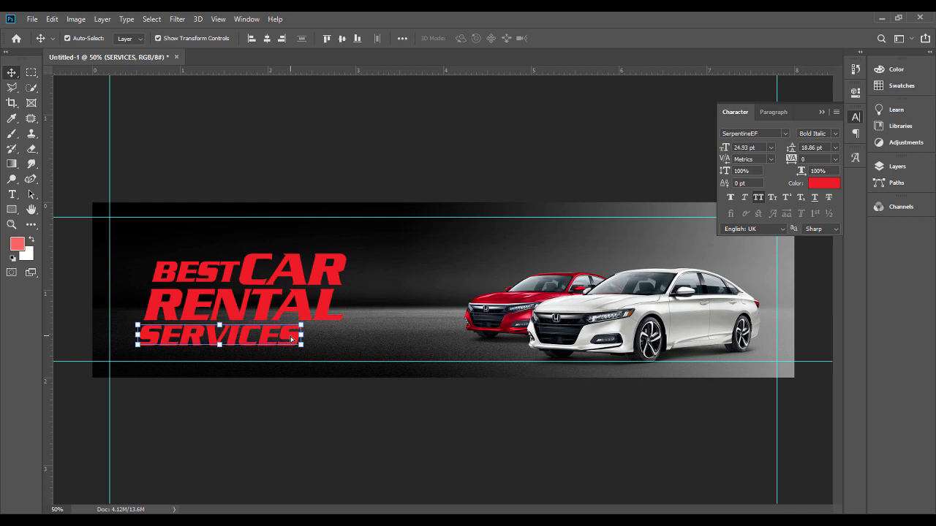
# Left-align the SERVICES text and move it back beneath RENTAL.
pyautogui.doubleClick(282, 340)
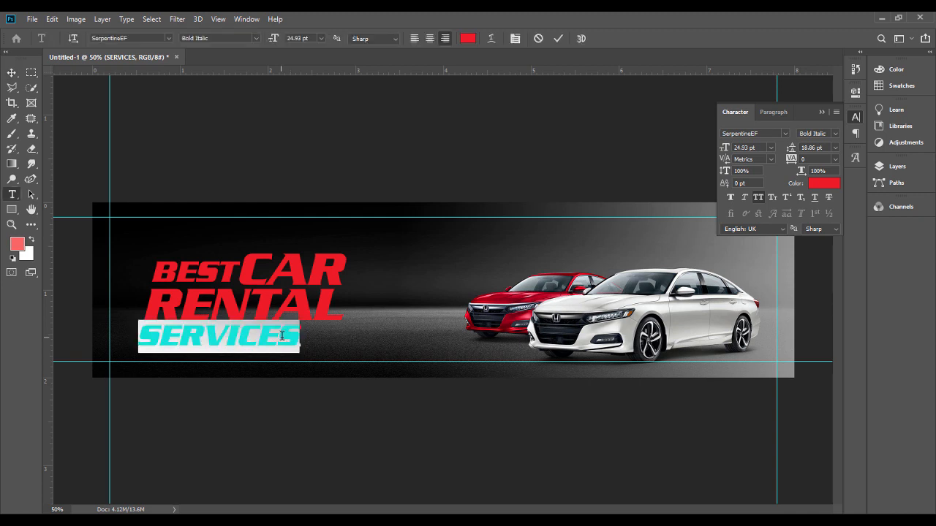
pyautogui.click(300, 334)
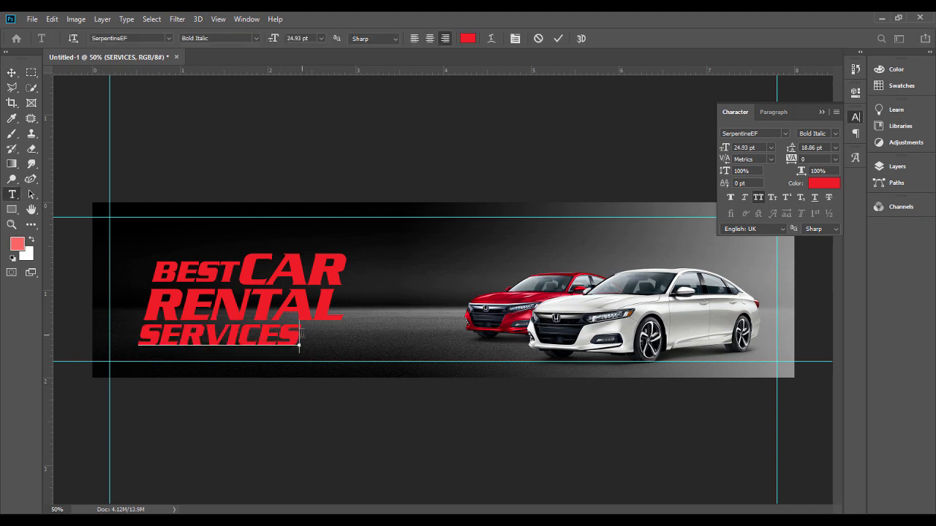
pyautogui.hotkey('ctrl', 'a')
pyautogui.click(412, 39)
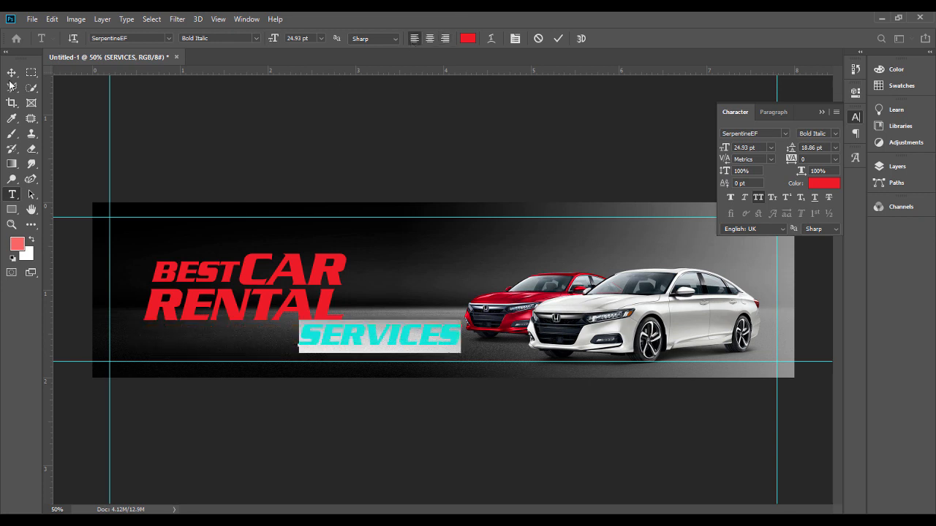
pyautogui.click(12, 72)
pyautogui.moveTo(396, 341); pyautogui.dragTo(257, 336)
pyautogui.press('Right')
pyautogui.press('Right')
pyautogui.press('Right')
pyautogui.press('Right')
# Add a space and four slashes (////) after SERVICES.
pyautogui.doubleClick(257, 337)
pyautogui.press('Right')
pyautogui.write('//')
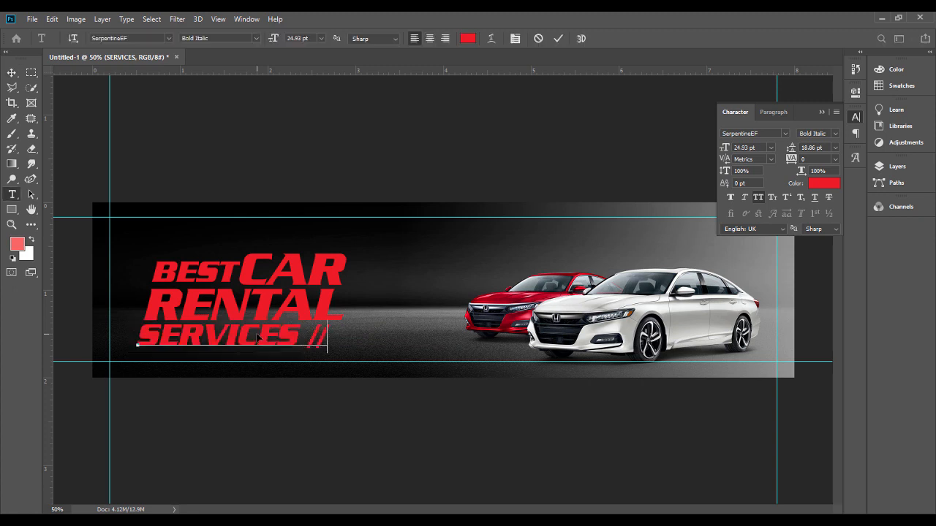
pyautogui.write('//')
pyautogui.click(11, 73)
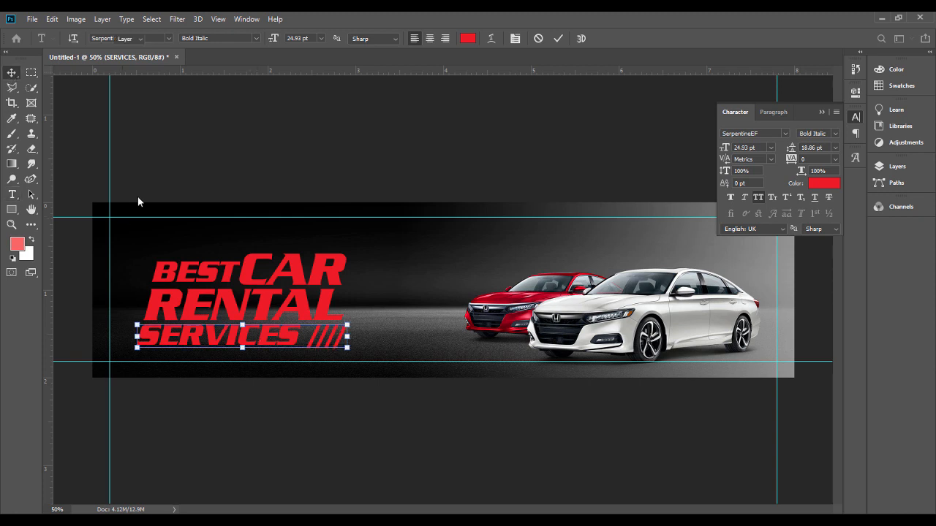
# Try a slightly smaller scale for the SERVICES //// line and restore its previous size.
pyautogui.moveTo(346, 330); pyautogui.dragTo(333, 331)
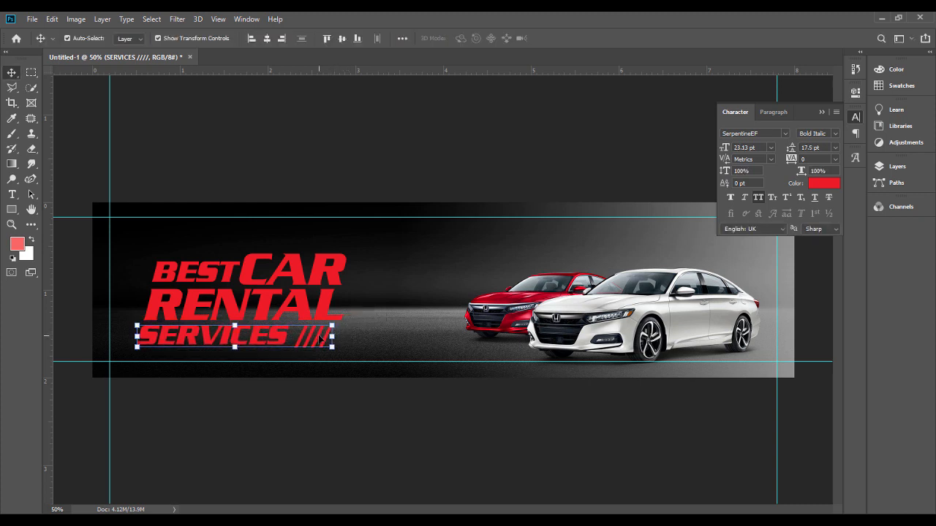
pyautogui.moveTo(332, 335); pyautogui.dragTo(347, 335)
pyautogui.click(271, 104)
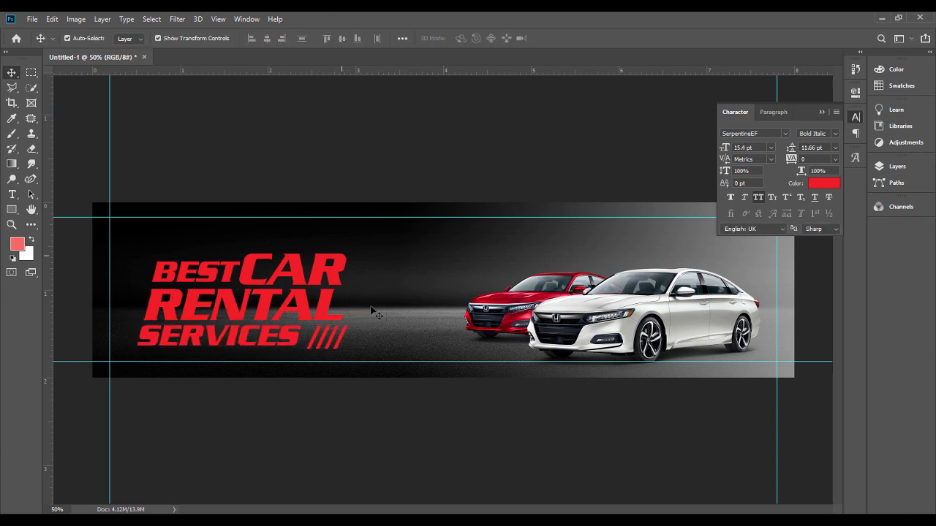
# Remove the last slash after SERVICES so that the line ends in ///.
pyautogui.click(343, 338)
pyautogui.doubleClick(343, 337)
pyautogui.click(344, 337)
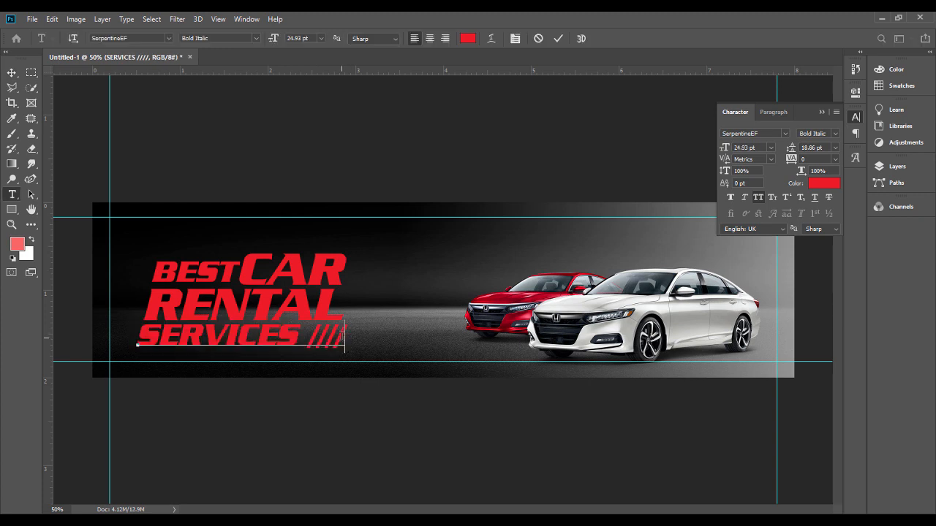
pyautogui.click(12, 72)
# Set the font size of BEST to 24 pt and nudge the word slightly left.
pyautogui.click(226, 272)
pyautogui.doubleClick(226, 273)
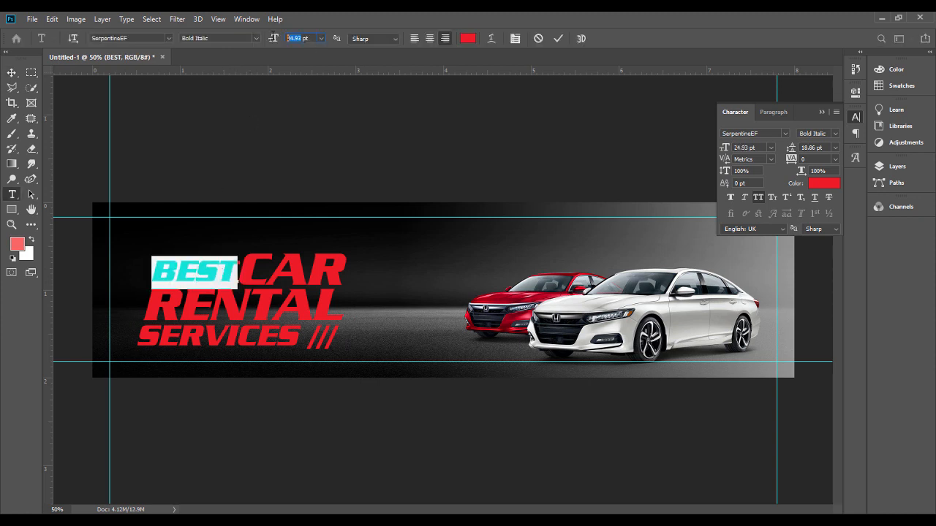
pyautogui.write('2')
pyautogui.press('Return')
pyautogui.click(11, 72)
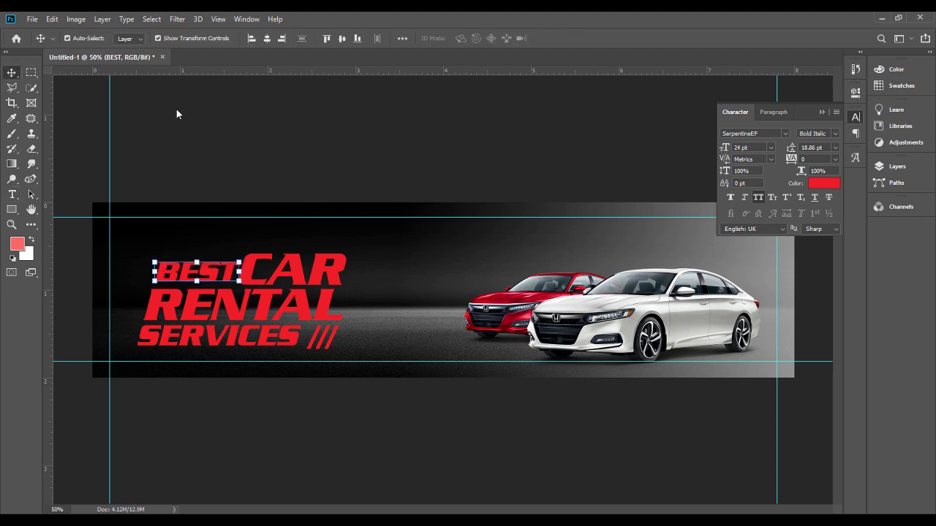
pyautogui.click(214, 272)
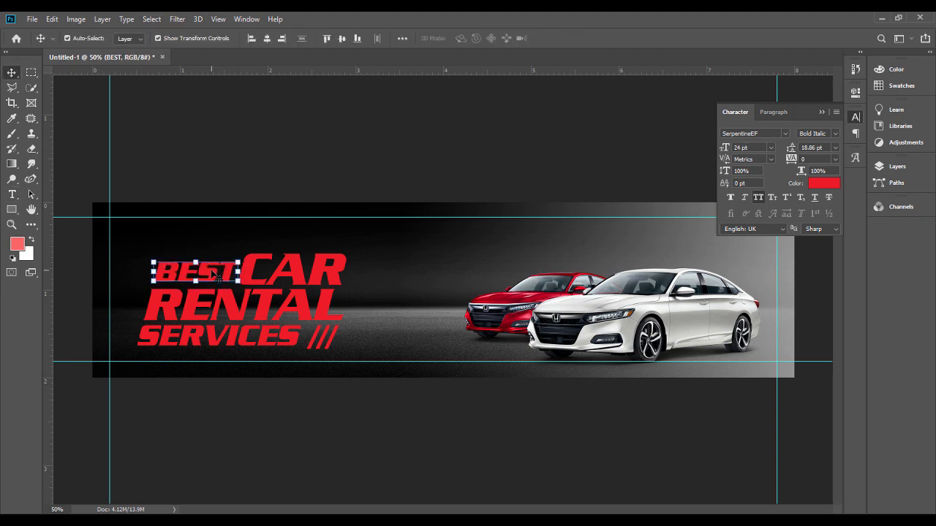
# Set the font size of the SERVICES /// line to 24 pt.
pyautogui.doubleClick(290, 345)
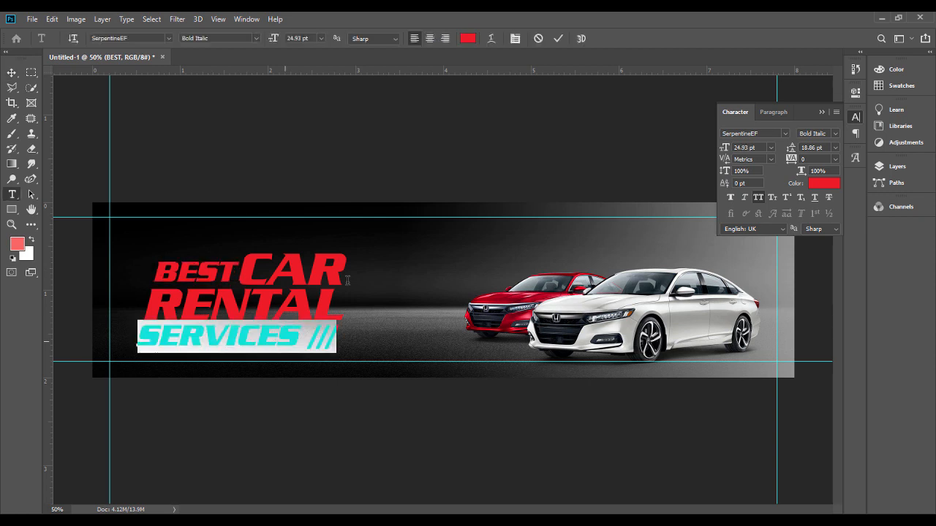
pyautogui.click(272, 39)
pyautogui.write('3')
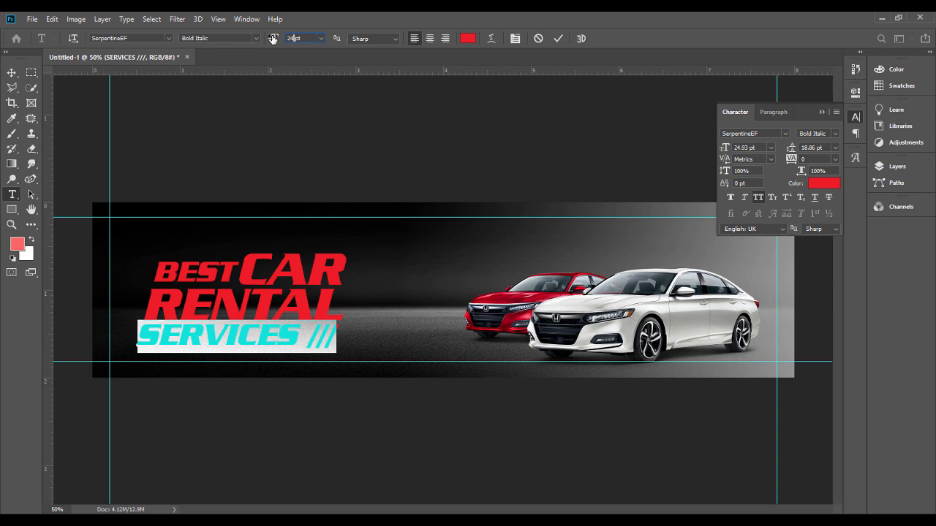
pyautogui.press('Return')
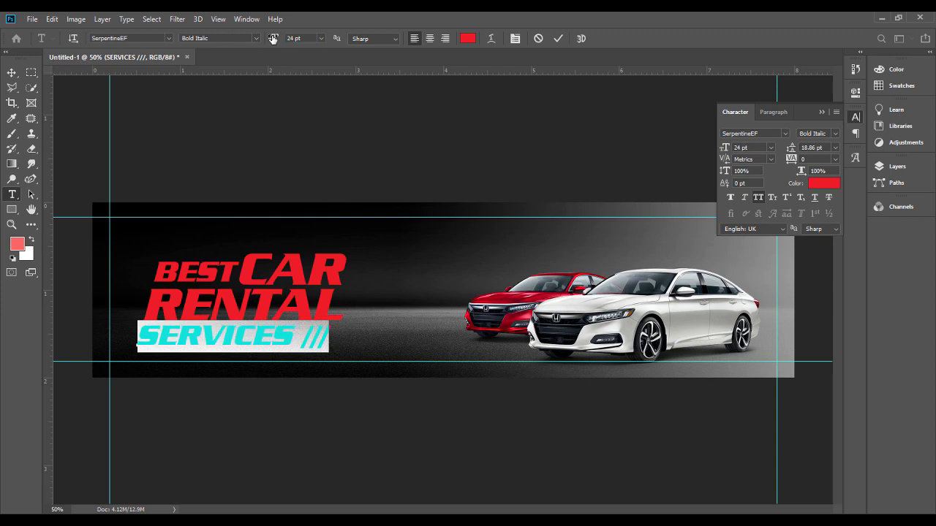
pyautogui.click(12, 73)
# Make the SERVICES line end in four slashes (////).
pyautogui.doubleClick(317, 336)
pyautogui.click(317, 336)
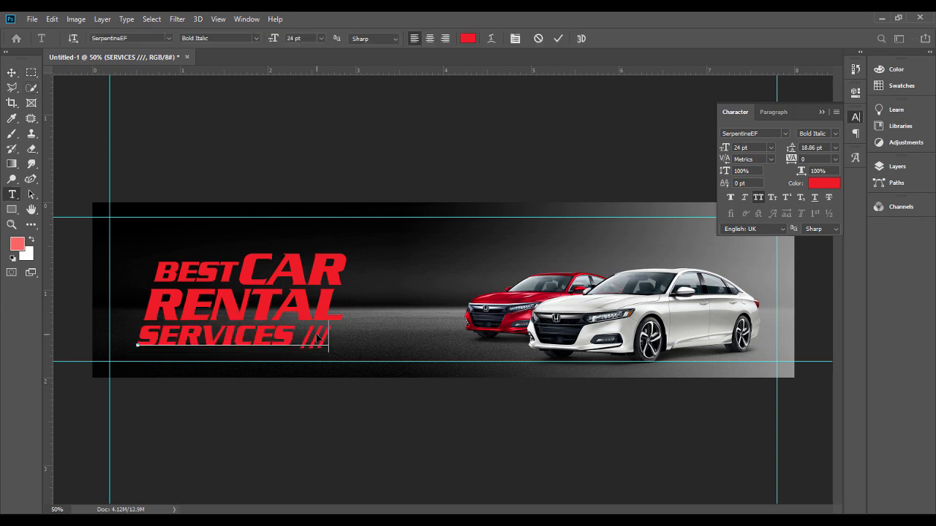
pyautogui.click(12, 72)
pyautogui.click(214, 271)
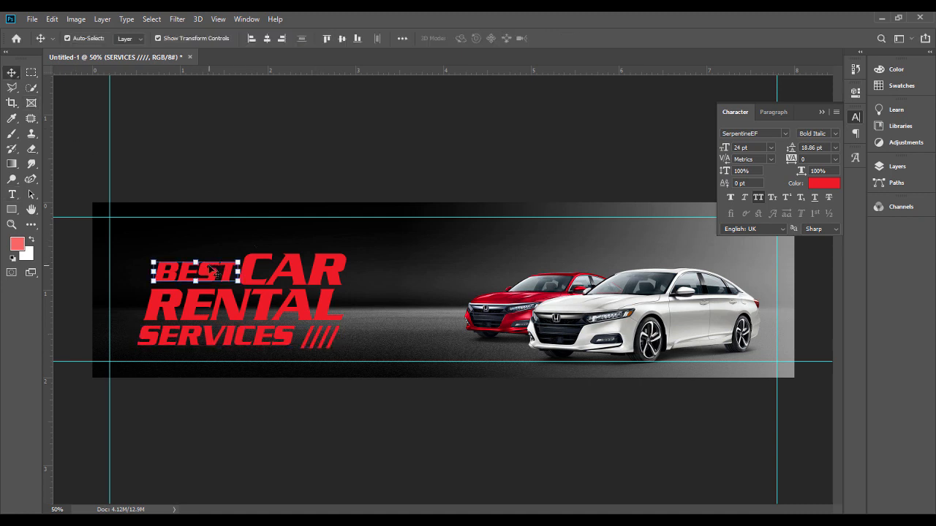
# Group the SERVICES ////, BEST and CAR RENTAL text layers and centre the group vertically on the banner.
pyautogui.click(365, 328)
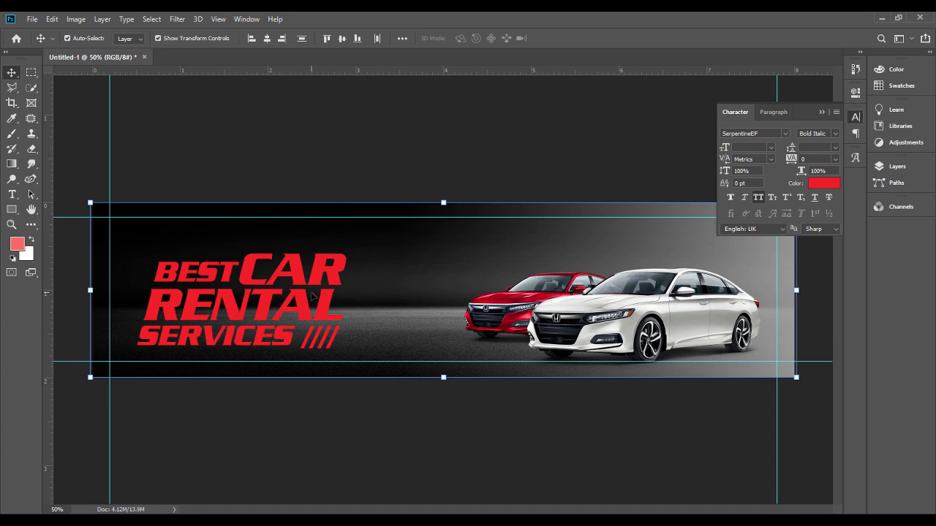
pyautogui.click(897, 165)
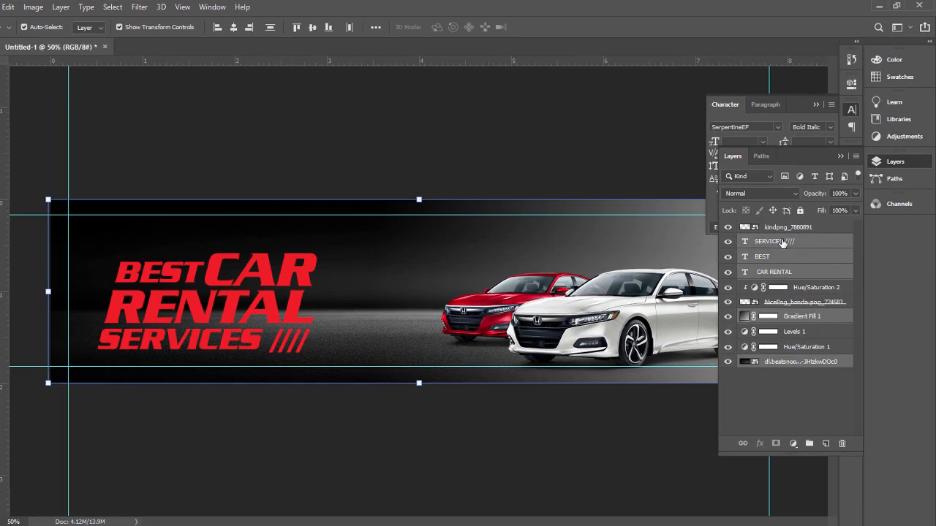
pyautogui.click(810, 240)
pyautogui.keyDown('shift'); pyautogui.click(752, 274); pyautogui.keyUp('shift')
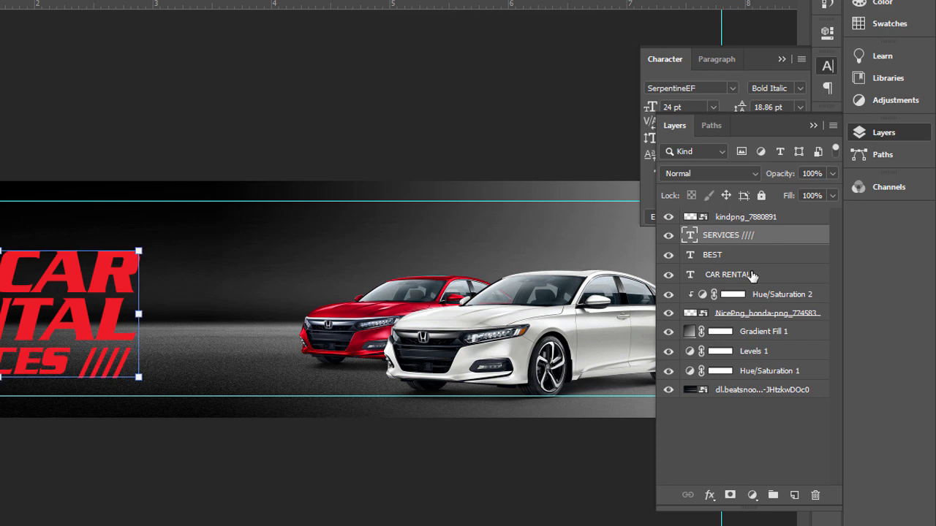
pyautogui.hotkey('ctrl', 'g')
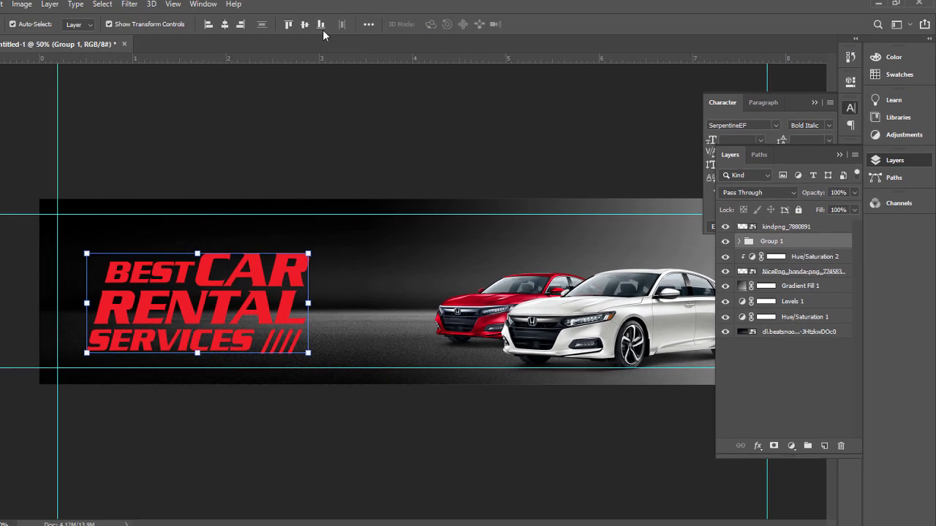
pyautogui.click(397, 126)
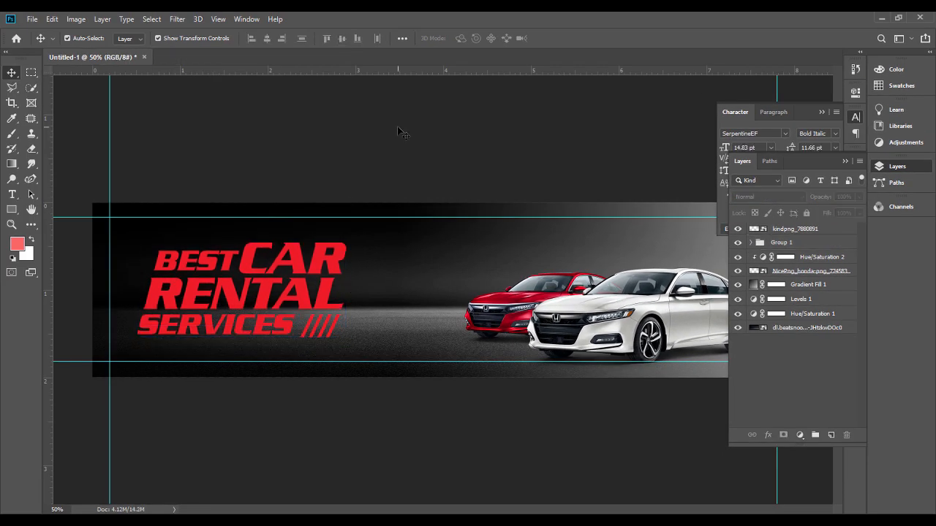
# Scale the heading text group up to about 106%, keeping its left edge in place.
pyautogui.click(811, 245)
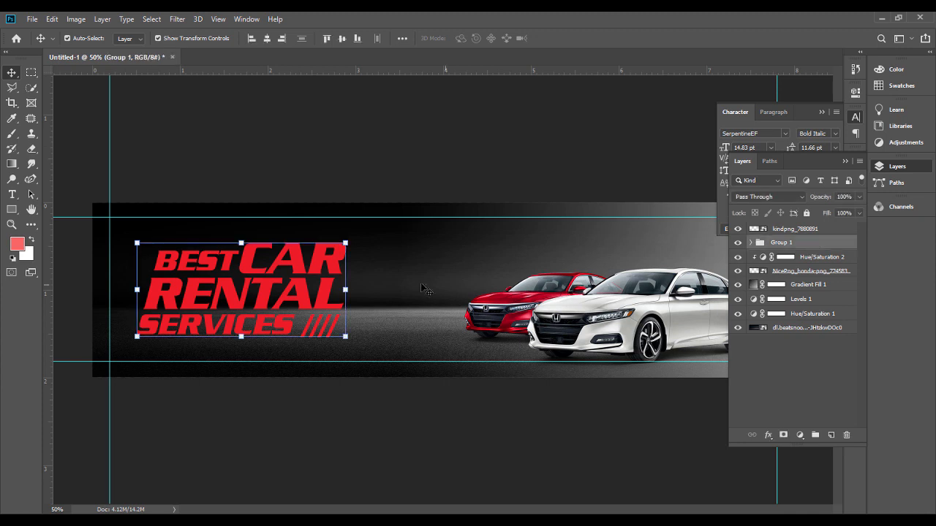
pyautogui.moveTo(351, 293); pyautogui.dragTo(358, 291)
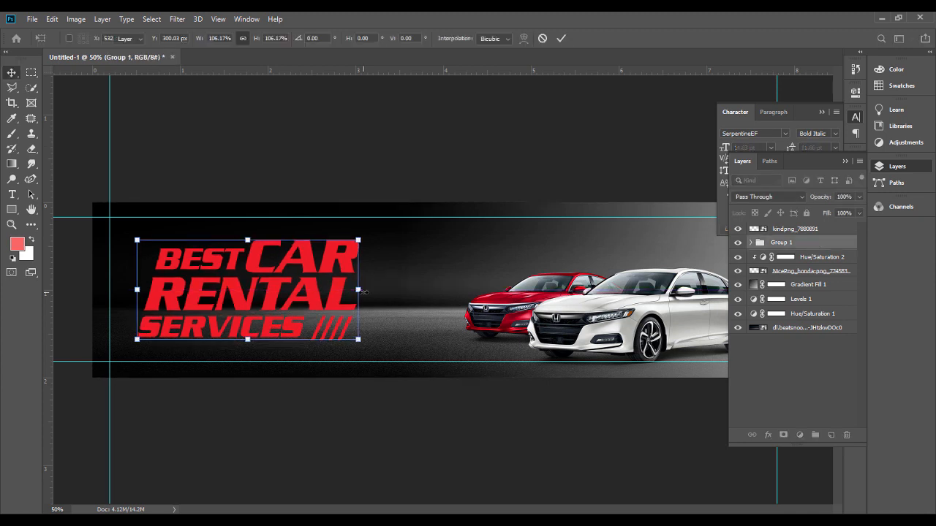
pyautogui.press('Return')
pyautogui.click(842, 159)
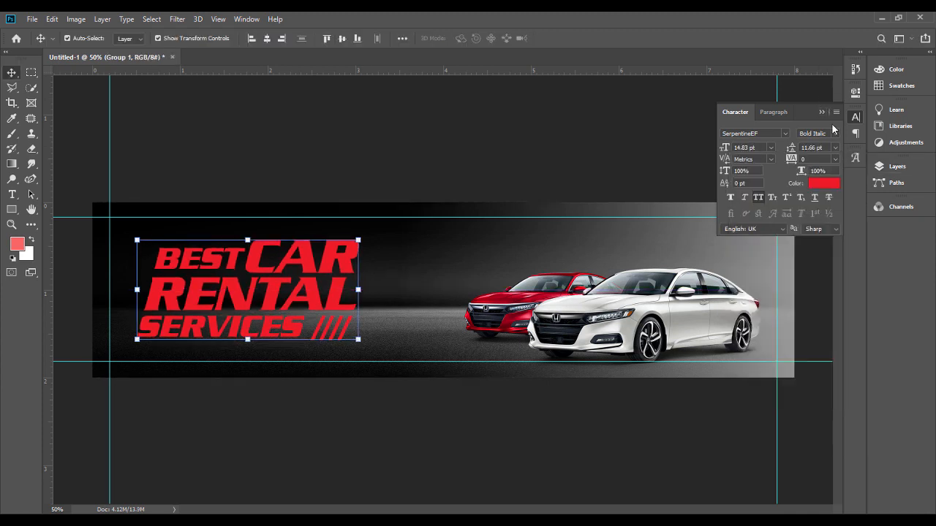
# Try a Gradient Overlay on the BEST text layer.
pyautogui.click(639, 128)
pyautogui.click(221, 264)
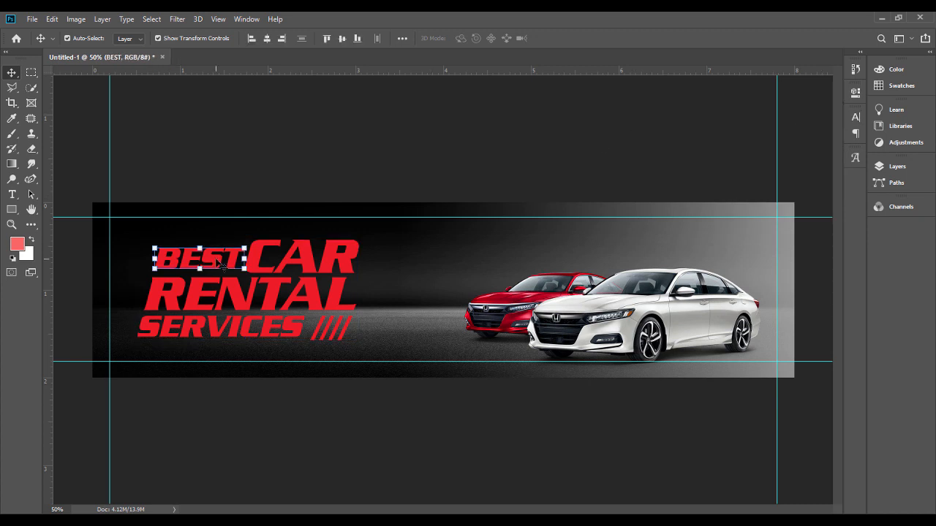
pyautogui.click(289, 287)
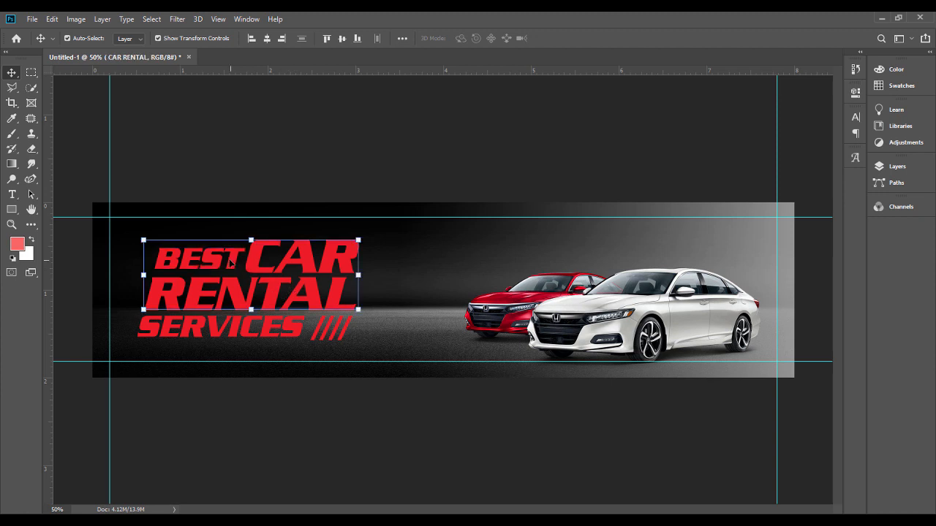
pyautogui.click(232, 265)
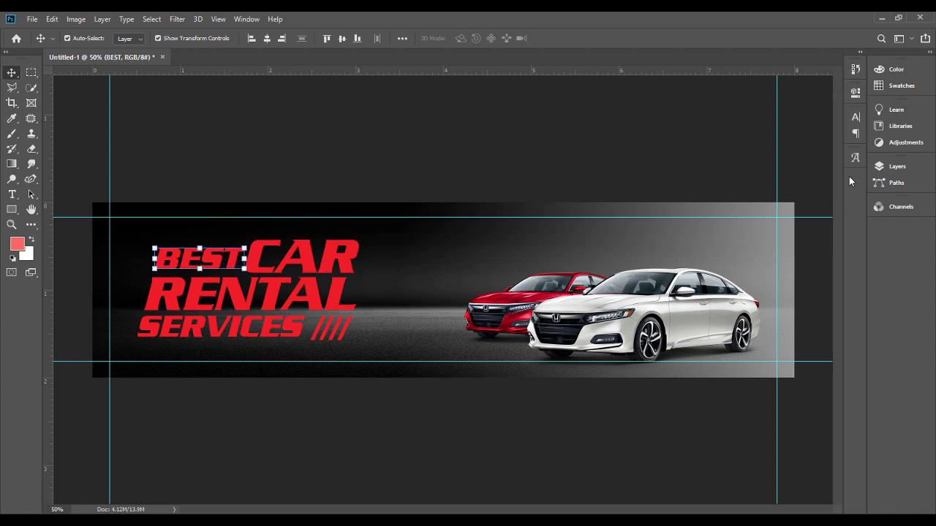
pyautogui.click(895, 166)
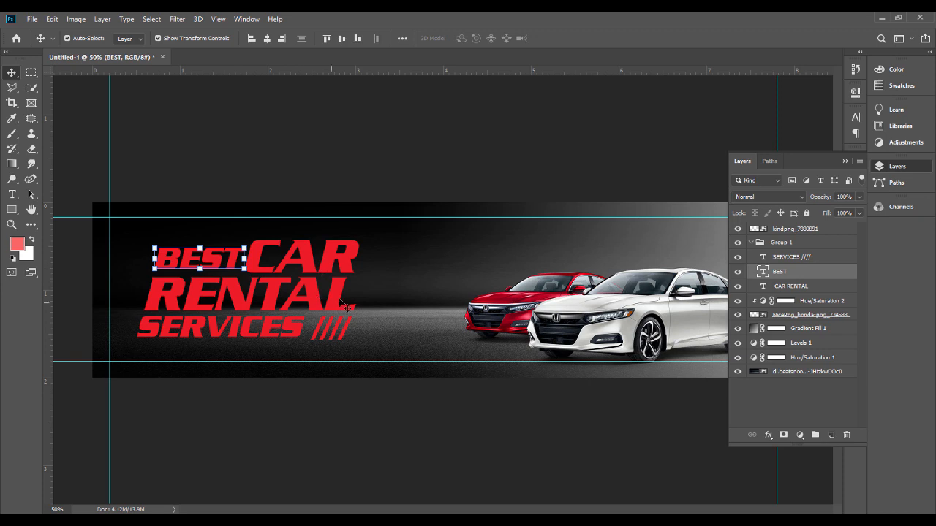
pyautogui.rightClick(795, 278)
pyautogui.click(685, 19)
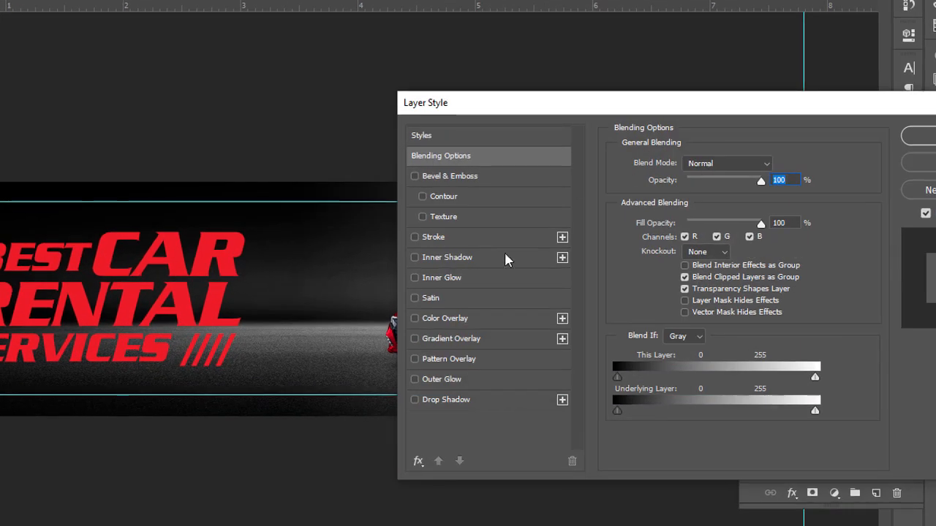
pyautogui.click(432, 337)
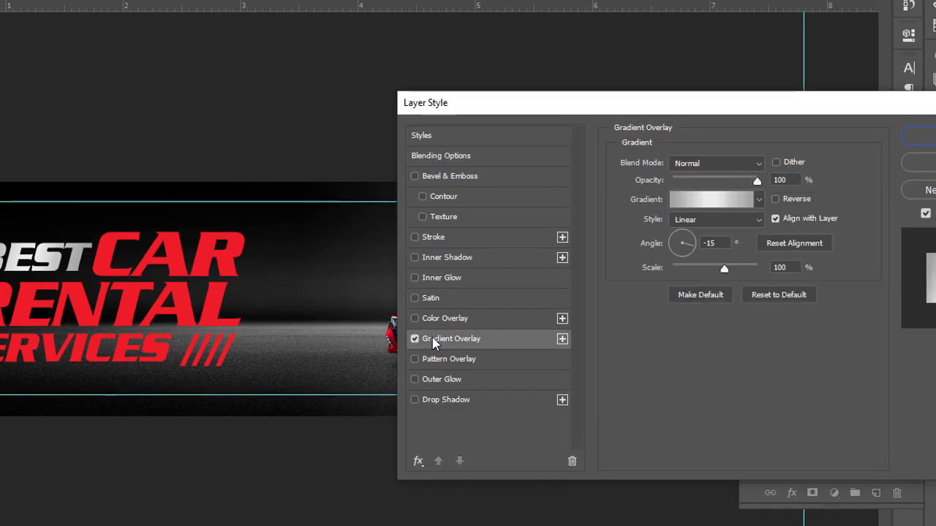
# Try the aluminum 10 gradient preset for the BEST overlay and browse the other presets.
pyautogui.click(705, 206)
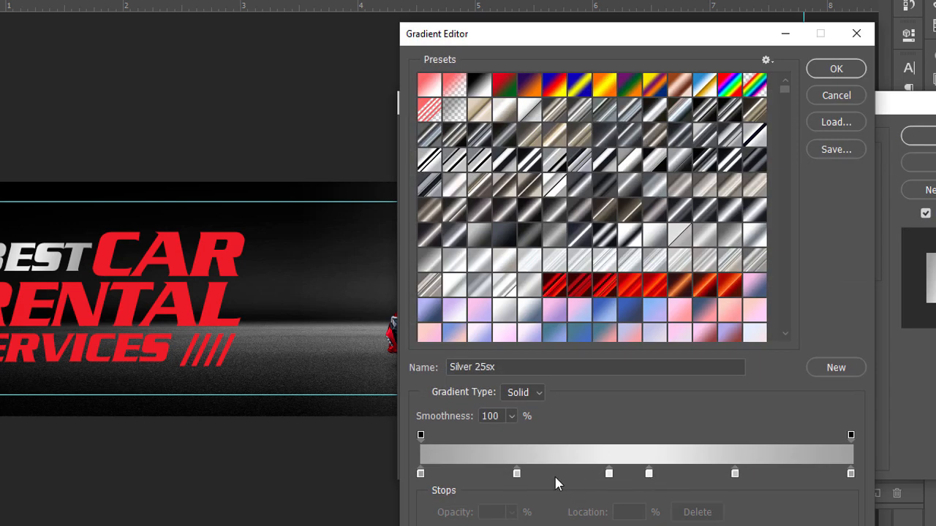
pyautogui.click(488, 263)
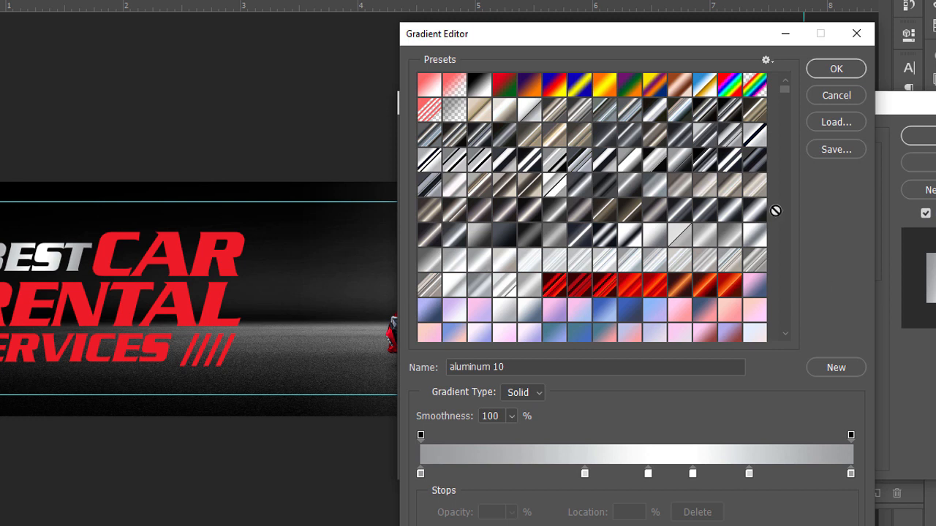
pyautogui.moveTo(787, 97); pyautogui.dragTo(790, 205)
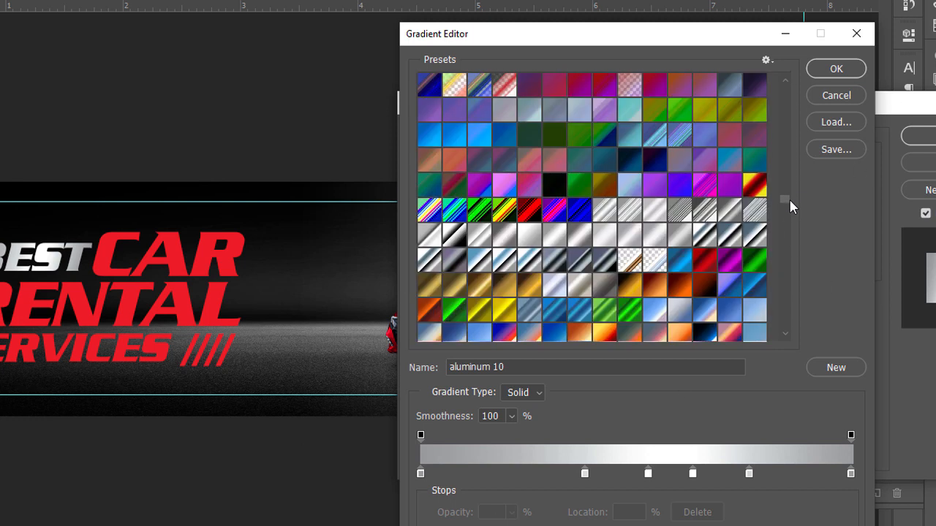
pyautogui.click(835, 95)
# Examine the colours of the first three stops in the Silver 25sx gradient, leaving the layer style unapplied.
pyautogui.click(721, 204)
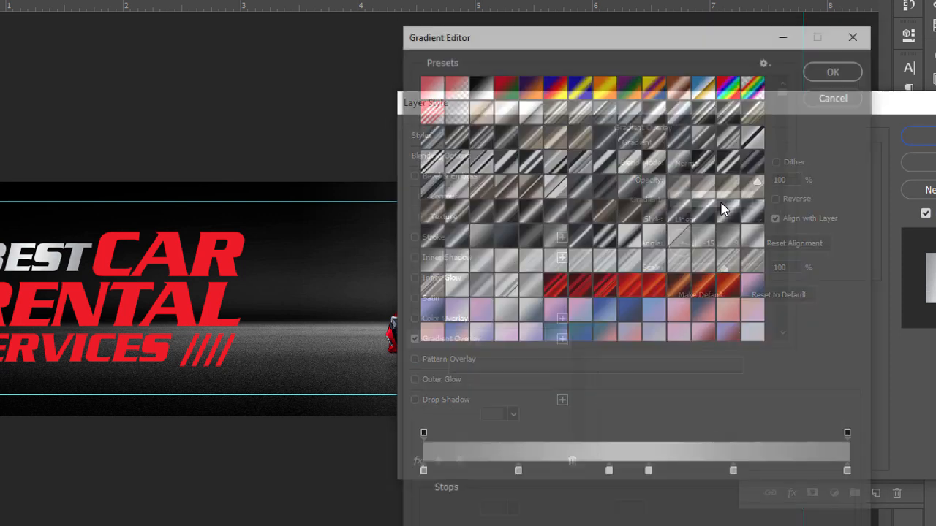
pyautogui.scroll(-5, 783, 85)
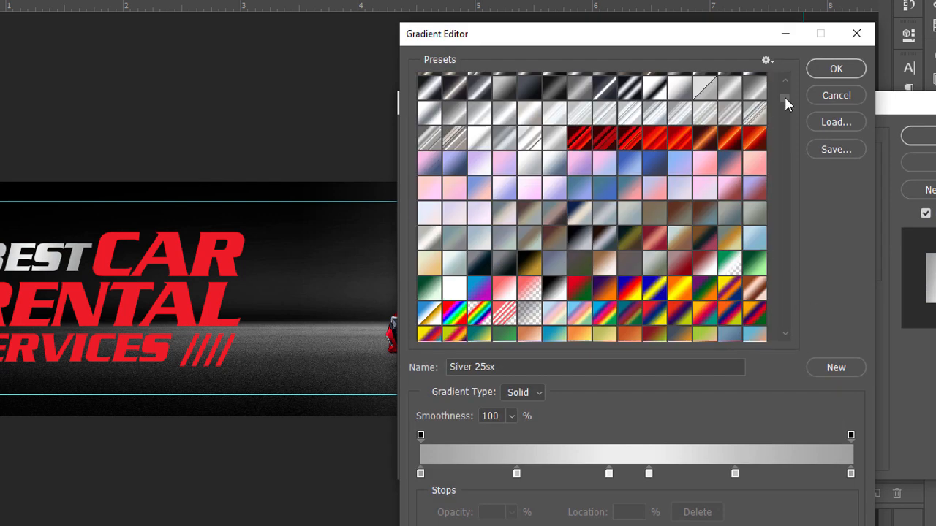
pyautogui.doubleClick(420, 473)
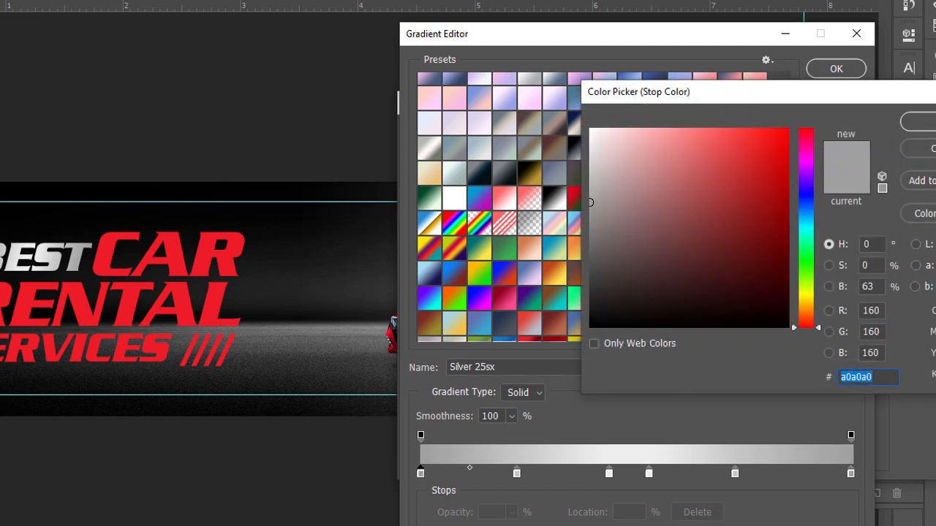
pyautogui.click(931, 148)
pyautogui.click(518, 475)
pyautogui.doubleClick(517, 473)
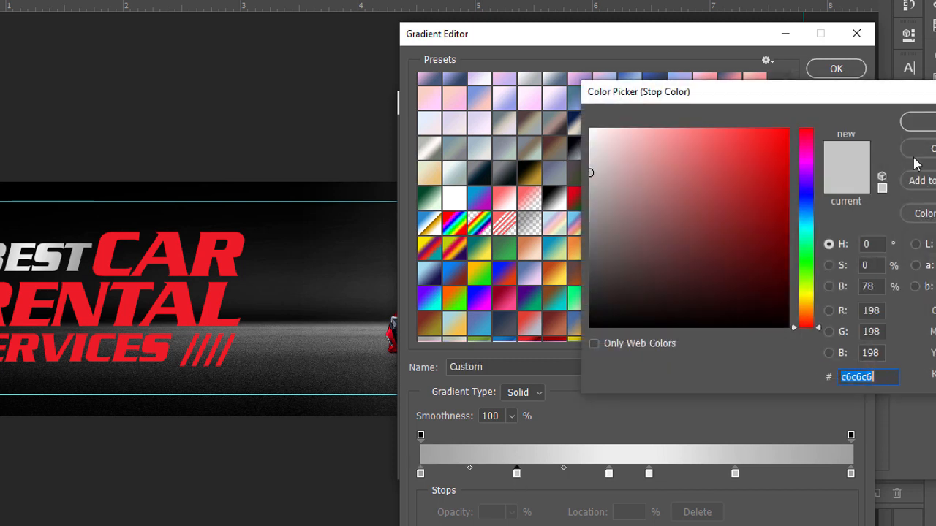
pyautogui.press('Return')
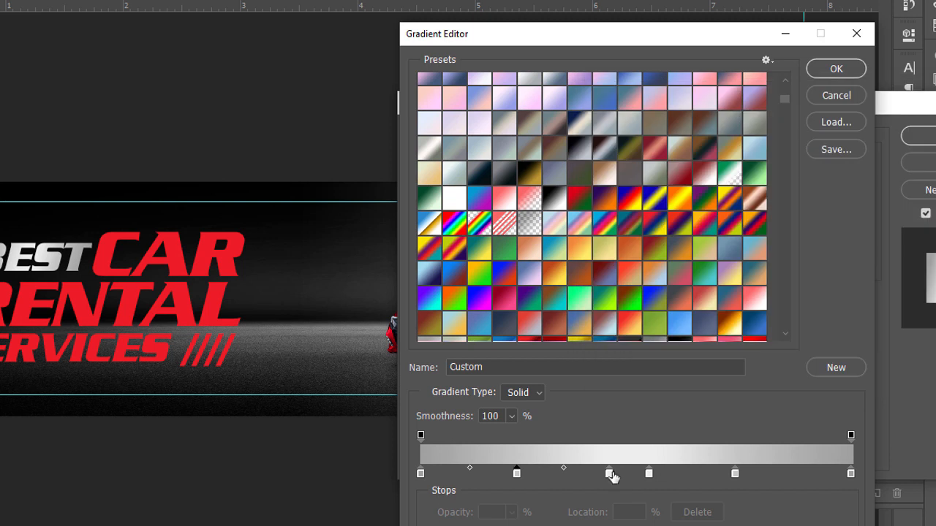
pyautogui.doubleClick(610, 473)
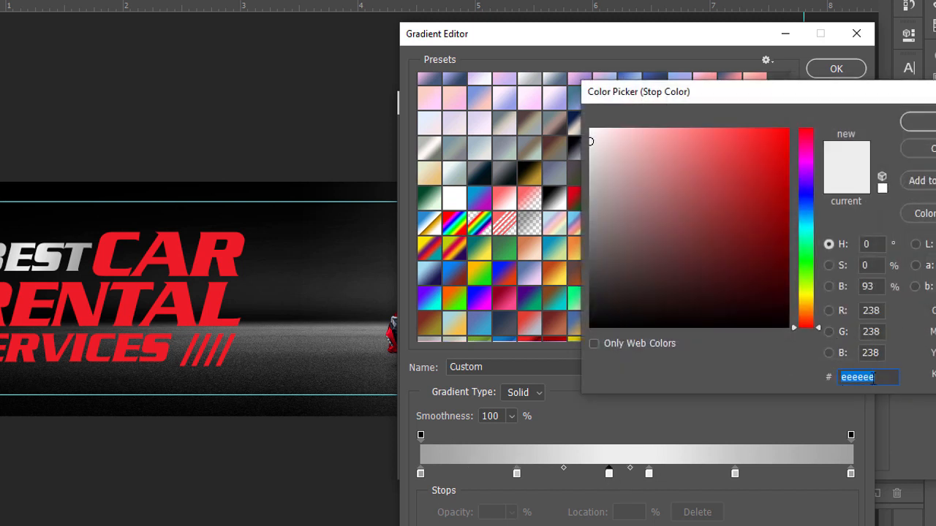
pyautogui.press('Return')
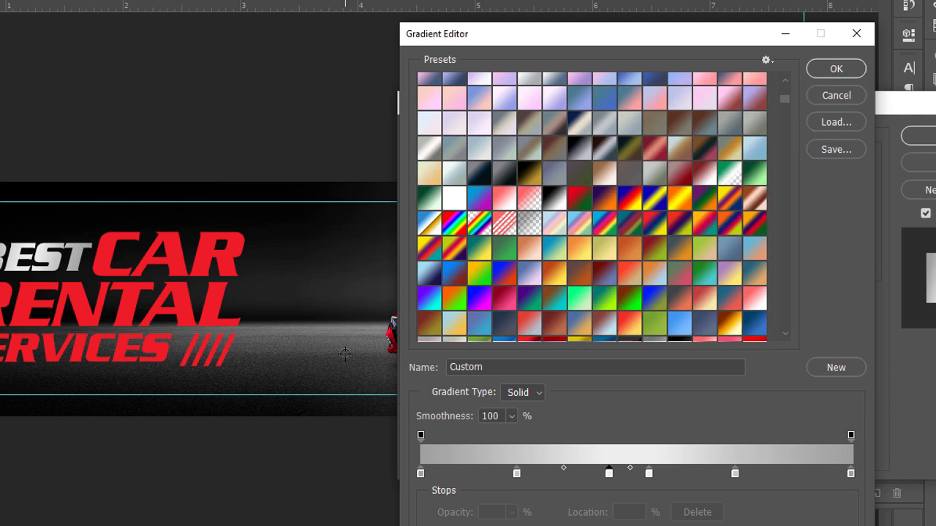
pyautogui.click(845, 98)
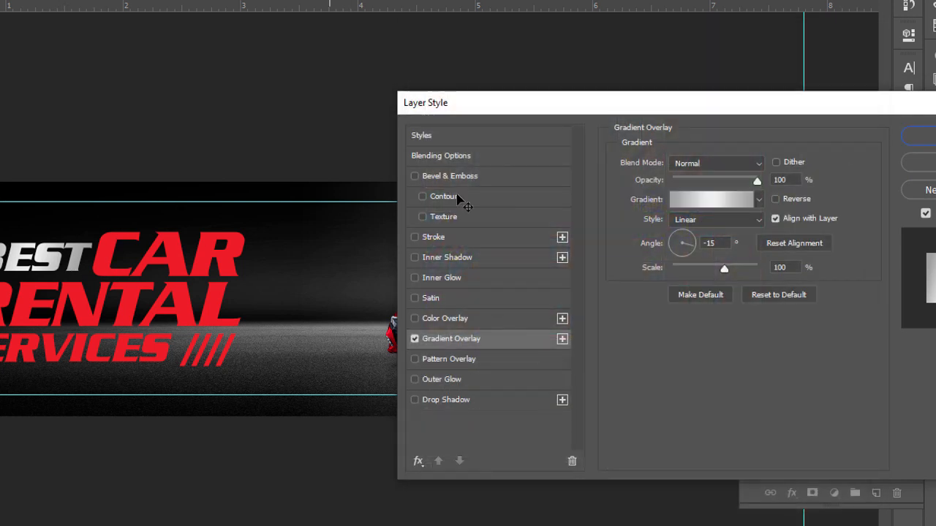
pyautogui.click(919, 136)
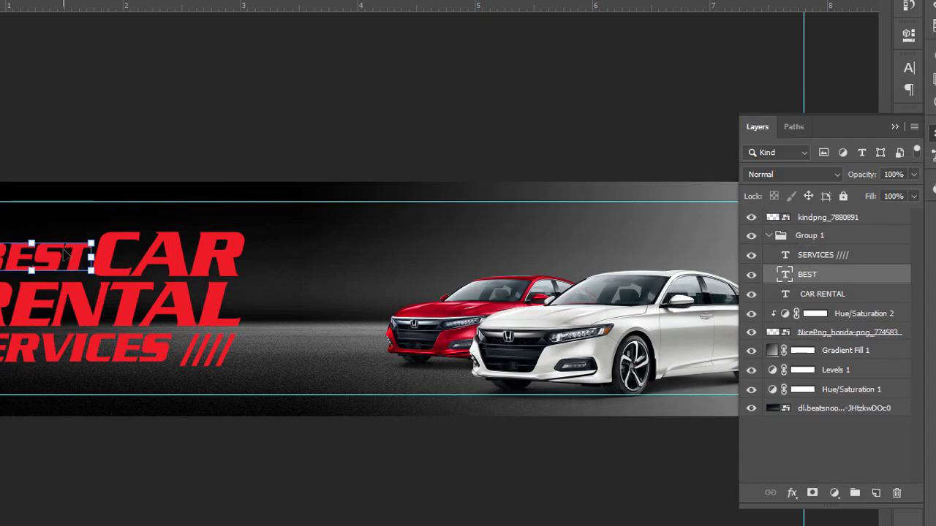
# Apply the silver linear Gradient Overlay to the BEST text layer.
pyautogui.doubleClick(64, 255)
pyautogui.click(831, 274)
pyautogui.rightClick(832, 275)
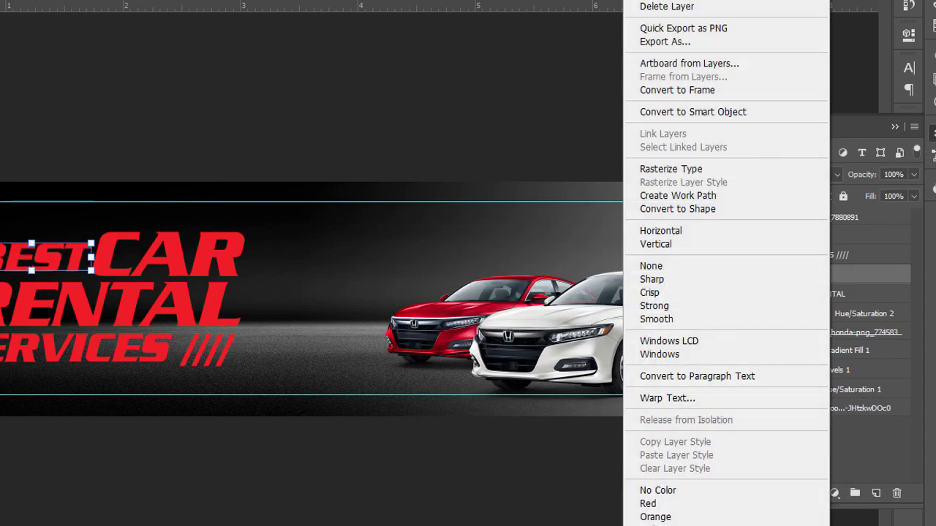
pyautogui.click(676, 0)
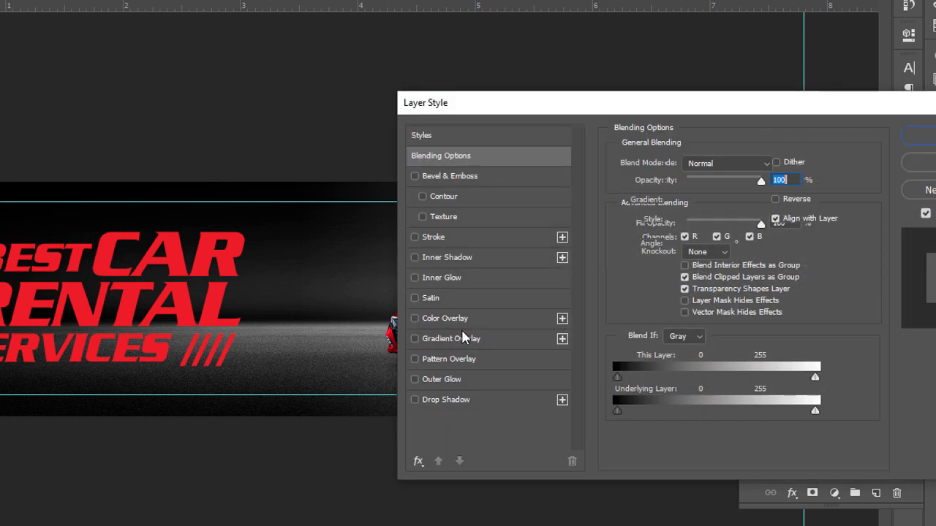
pyautogui.click(462, 338)
pyautogui.click(919, 136)
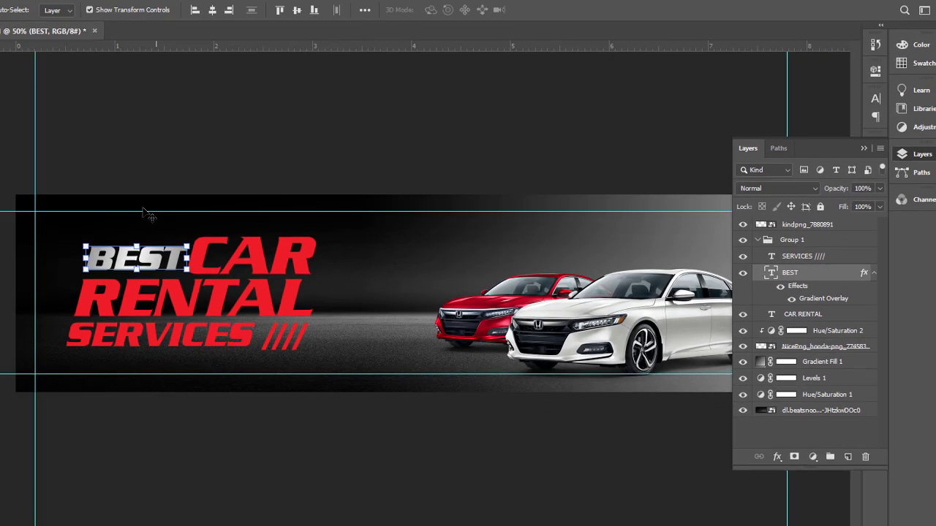
# Change the font of the BEST text to Serpentine ICG Oblique.
pyautogui.doubleClick(213, 255)
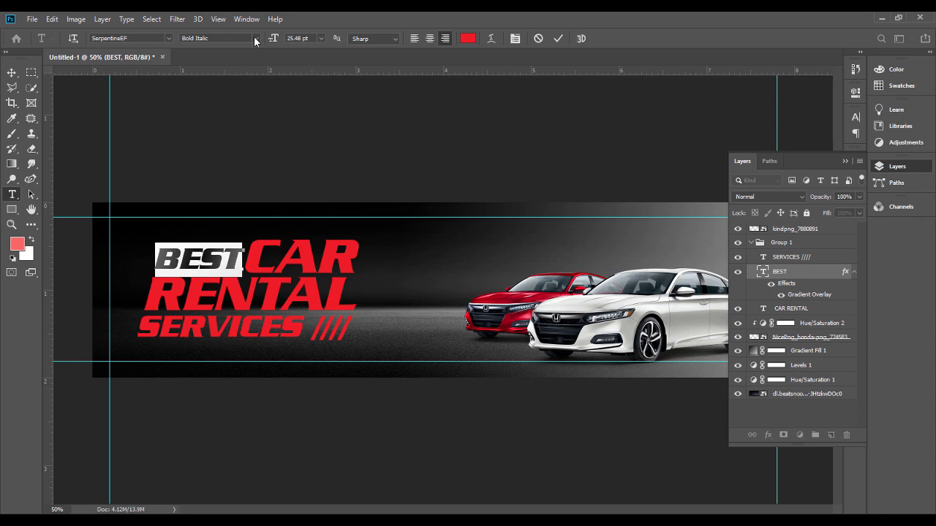
pyautogui.click(150, 38)
pyautogui.write('SSE')
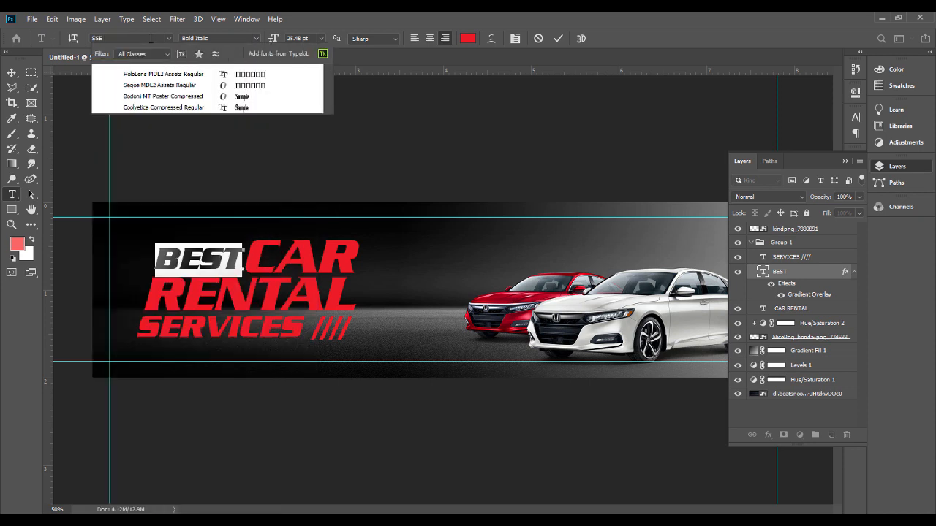
pyautogui.press('BackSpace')
pyautogui.press('BackSpace')
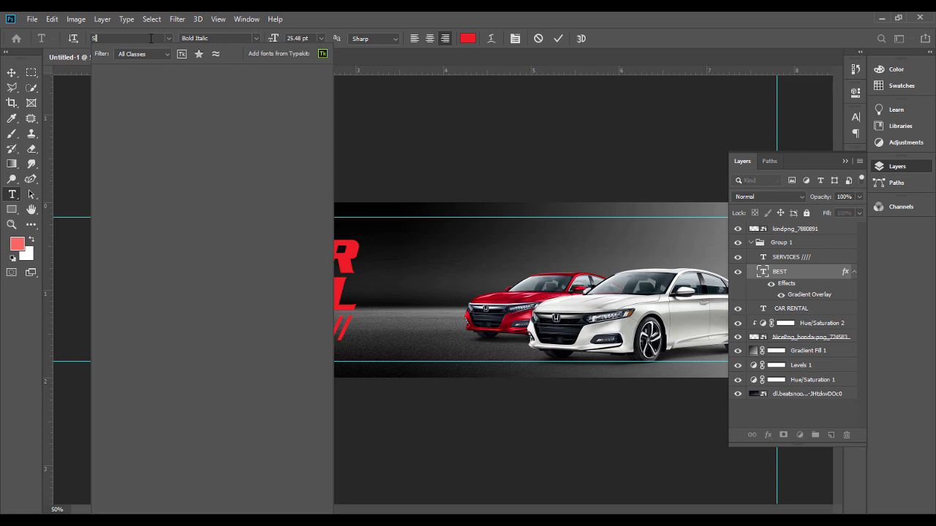
pyautogui.write('ER')
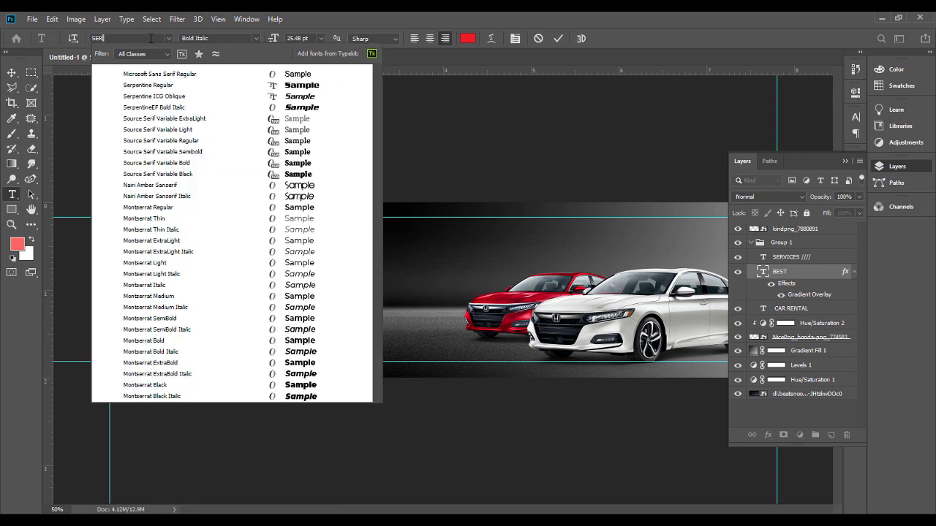
pyautogui.click(297, 100)
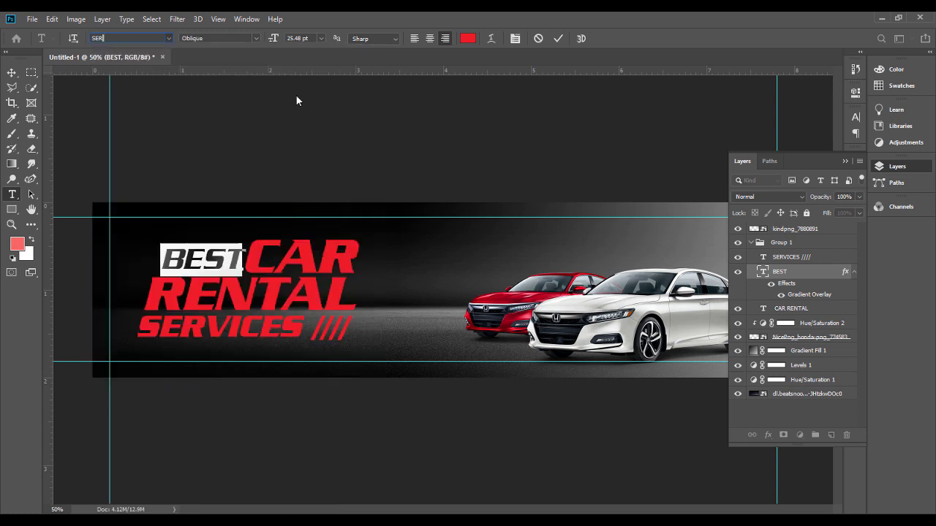
pyautogui.click(12, 72)
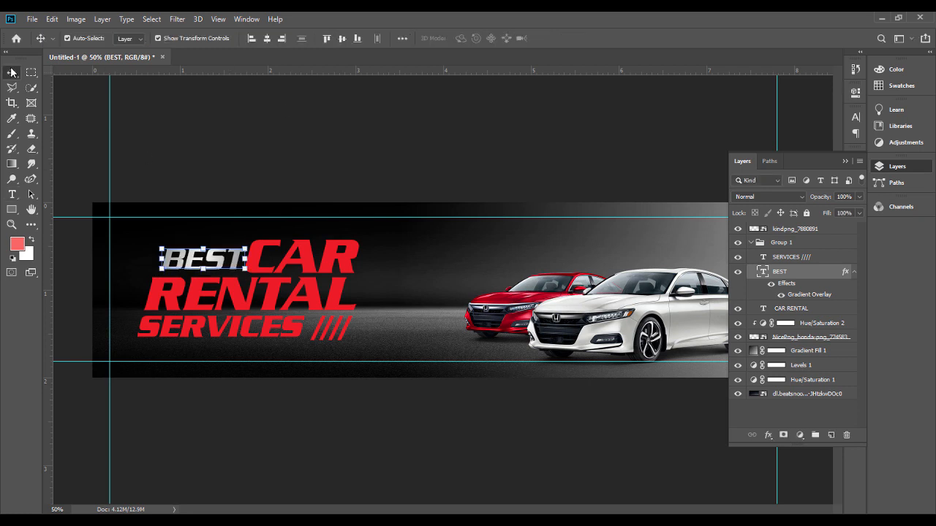
# Nudge the BEST text slightly left, away from the word CAR.
pyautogui.press('Left')
pyautogui.press('Left')
pyautogui.press('Left')
pyautogui.press('Left')
pyautogui.press('Left')
pyautogui.press('Left')
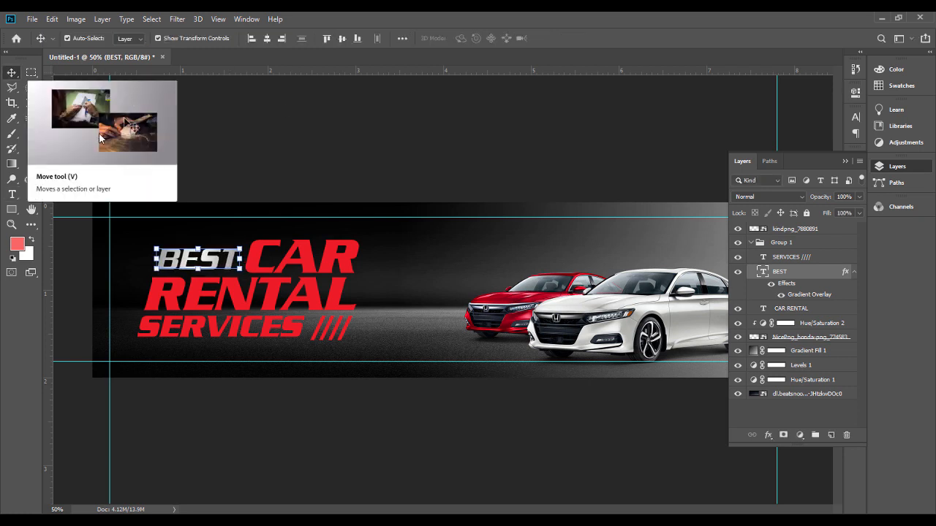
pyautogui.hotkey('ctrl', 't')
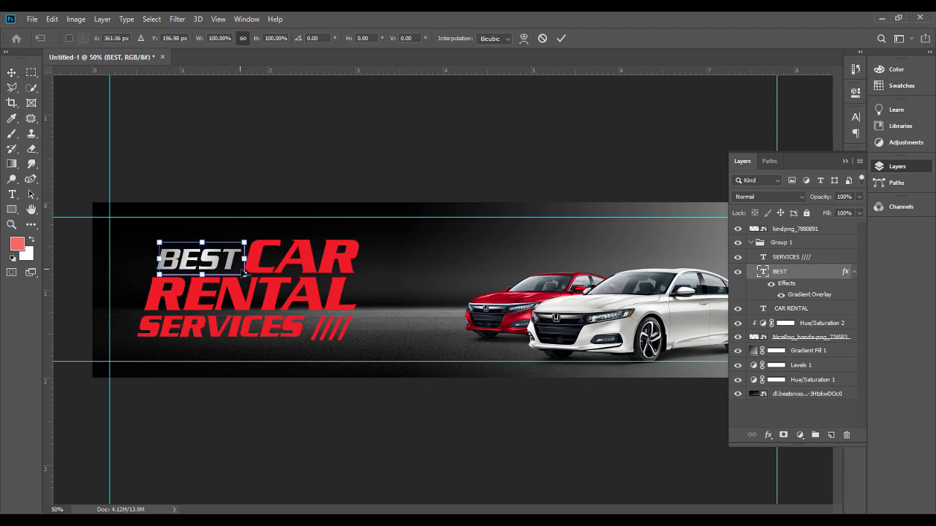
pyautogui.press('Return')
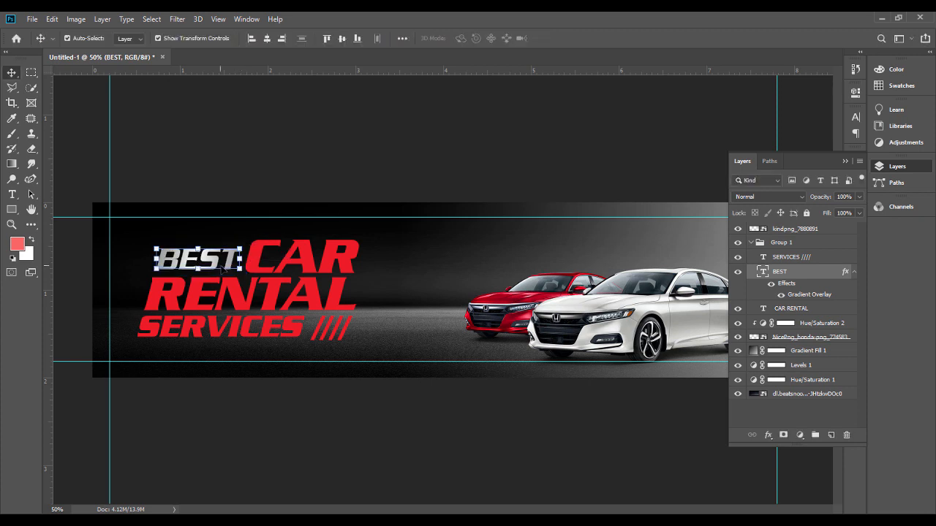
# Set the font size of the BEST text to 28 pt.
pyautogui.doubleClick(215, 263)
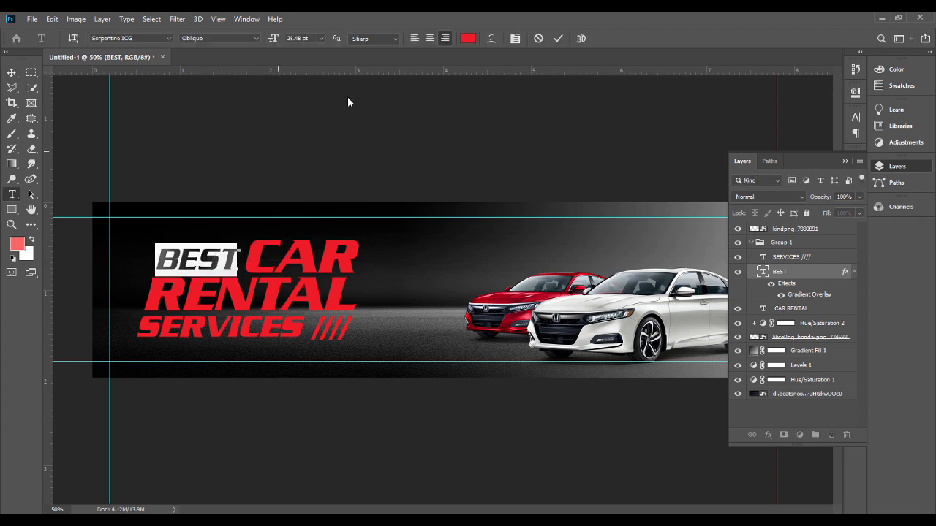
pyautogui.press('Up')
pyautogui.press('Up')
pyautogui.press('Up')
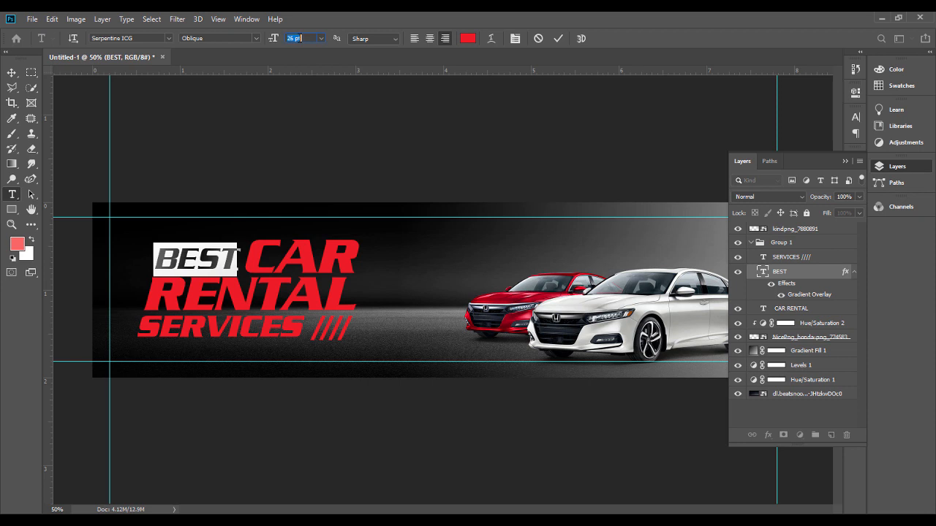
pyautogui.click(11, 72)
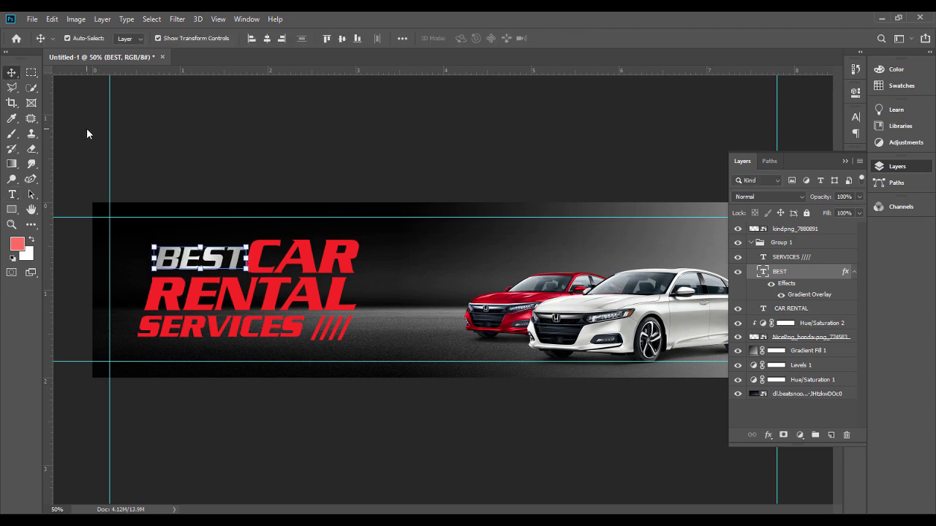
# Nudge the BEST text slightly down so it sits just above RENTAL.
pyautogui.hotkey('shift', 'Down')
pyautogui.press('Up')
pyautogui.press('Up')
pyautogui.press('Up')
pyautogui.press('Up')
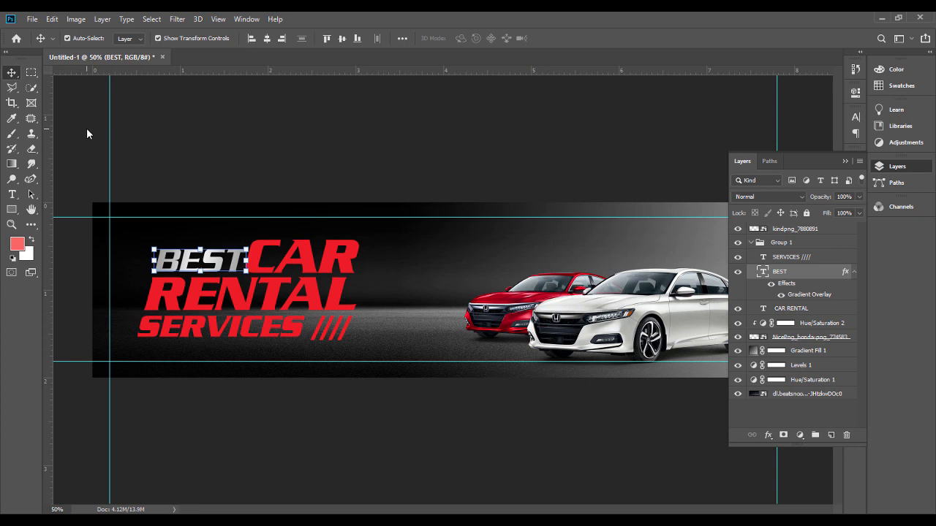
pyautogui.moveTo(227, 256); pyautogui.dragTo(224, 255)
# Set the font size of the SERVICES //// text to 28 pt to match the BEST text.
pyautogui.doubleClick(225, 257)
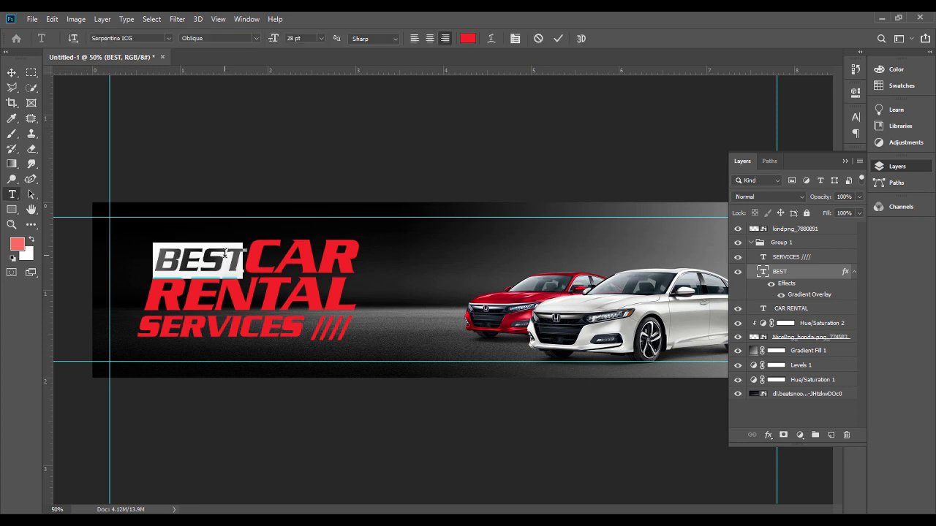
pyautogui.click(12, 72)
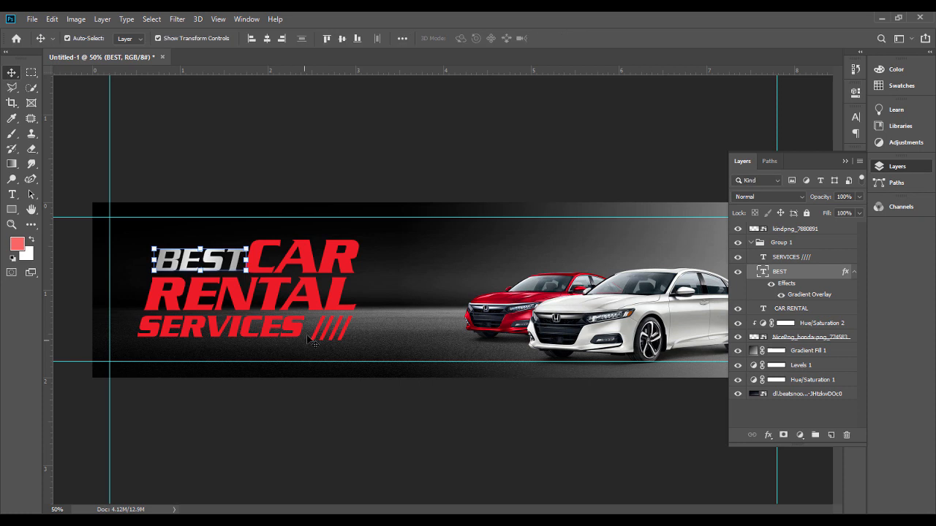
pyautogui.click(310, 335)
pyautogui.doubleClick(310, 334)
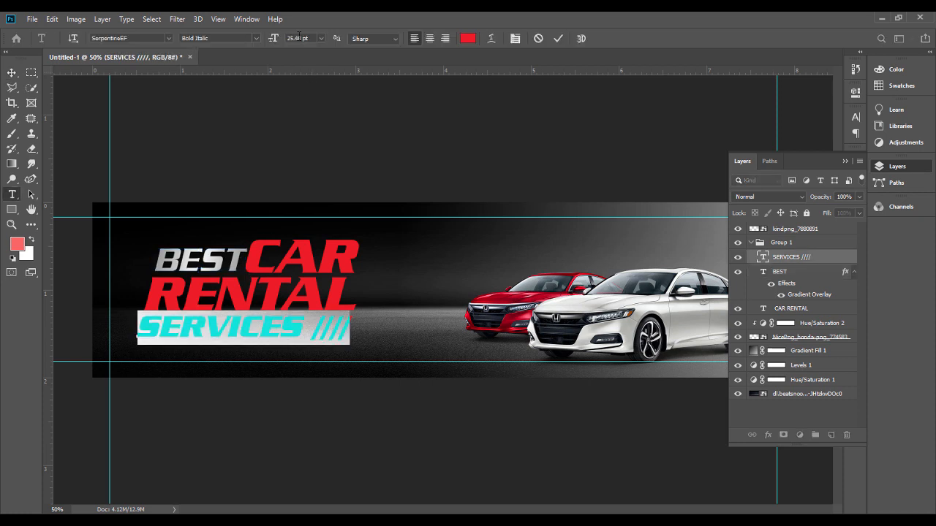
pyautogui.click(271, 36)
pyautogui.press('Return')
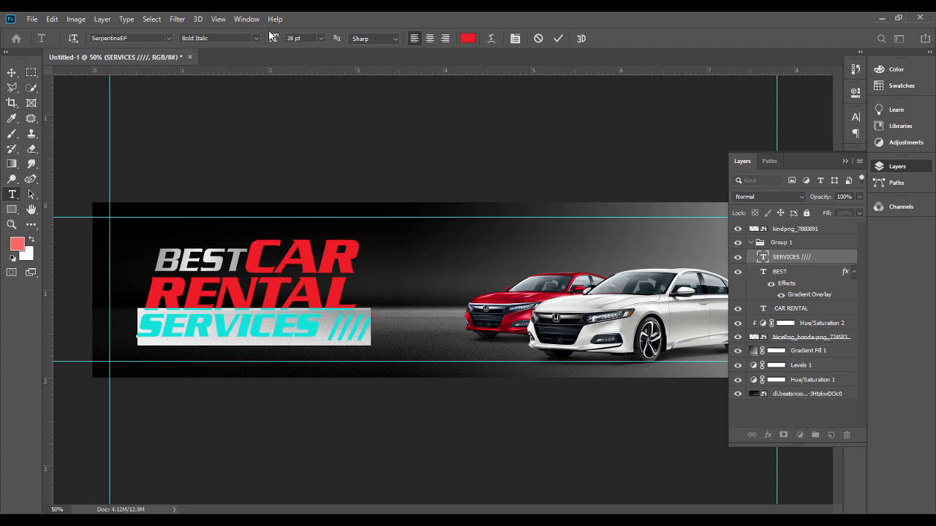
# Change the font of the SERVICES //// text to Serpentine ICG Oblique.
pyautogui.click(169, 38)
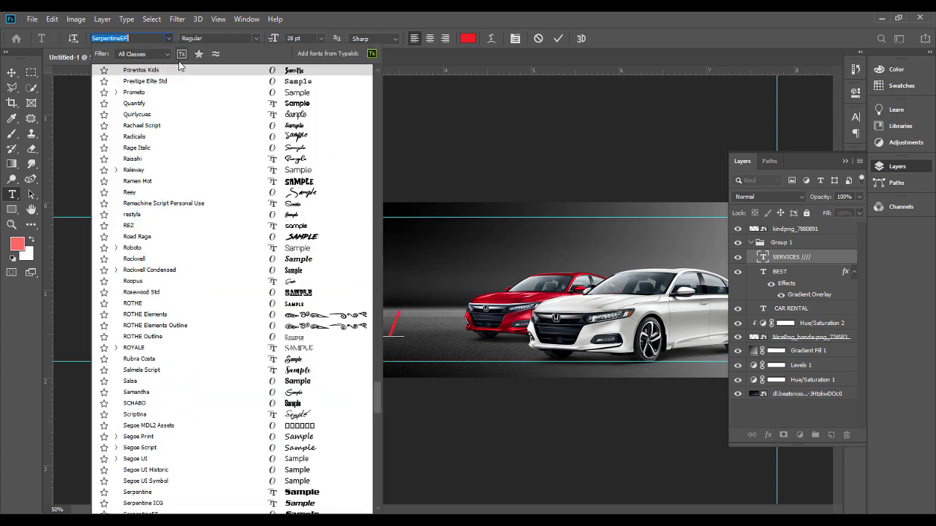
pyautogui.write('Se')
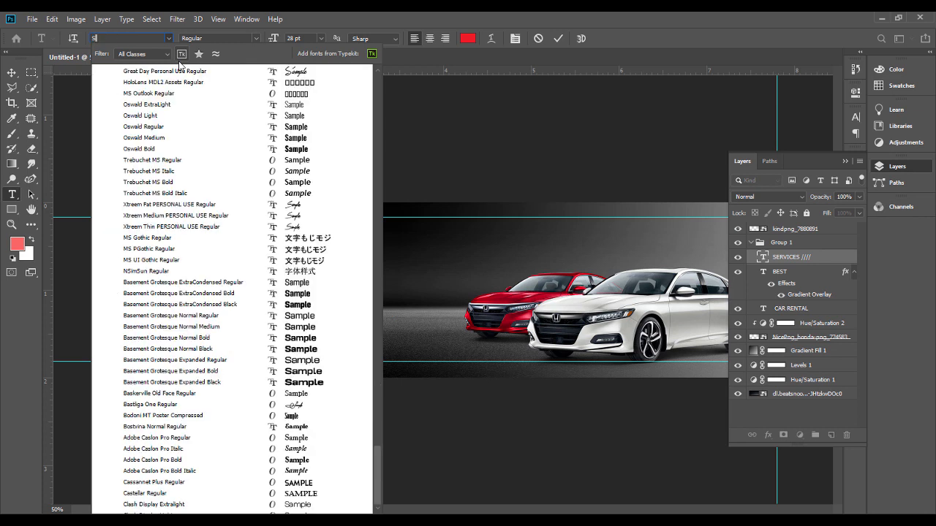
pyautogui.write('RP')
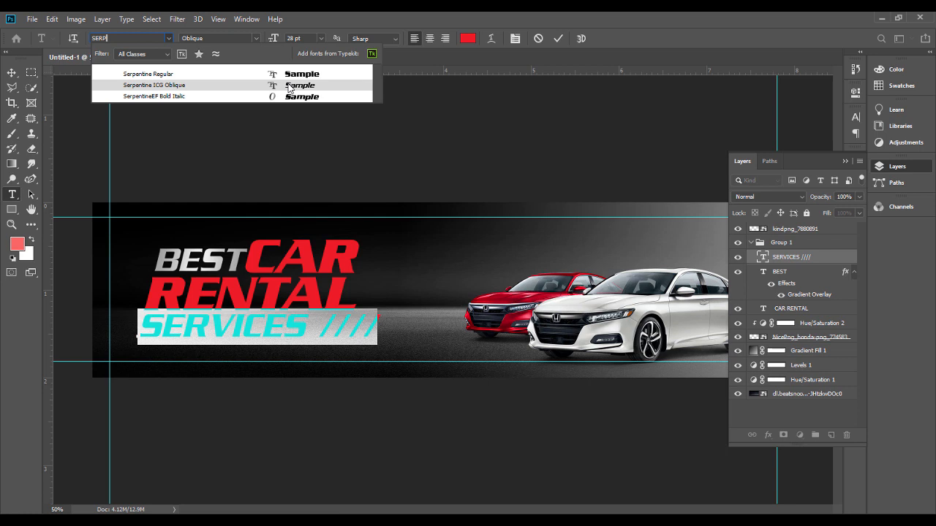
pyautogui.click(289, 86)
pyautogui.click(11, 72)
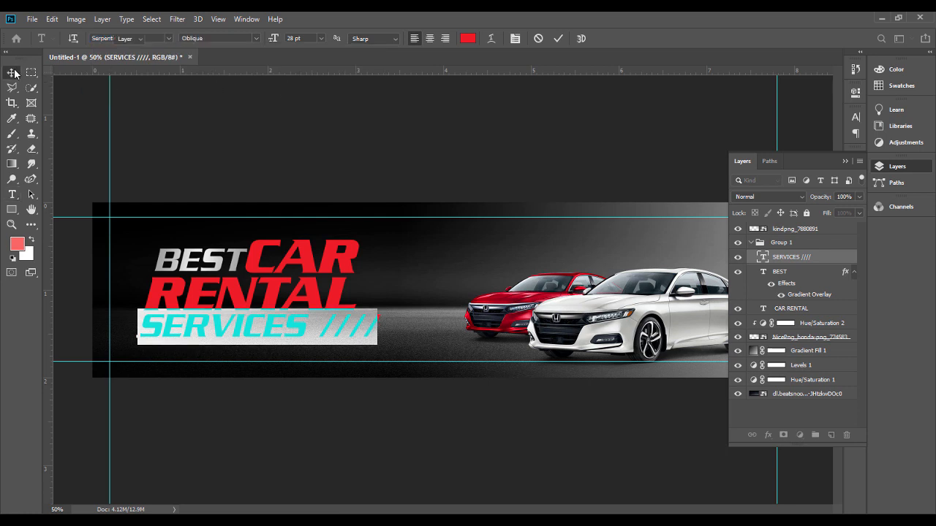
# Scale the SERVICES //// text down slightly so its slashes end in line with the end of RENTAL.
pyautogui.click(340, 339)
pyautogui.moveTo(384, 330); pyautogui.dragTo(364, 327)
pyautogui.press('Return')
pyautogui.click(335, 166)
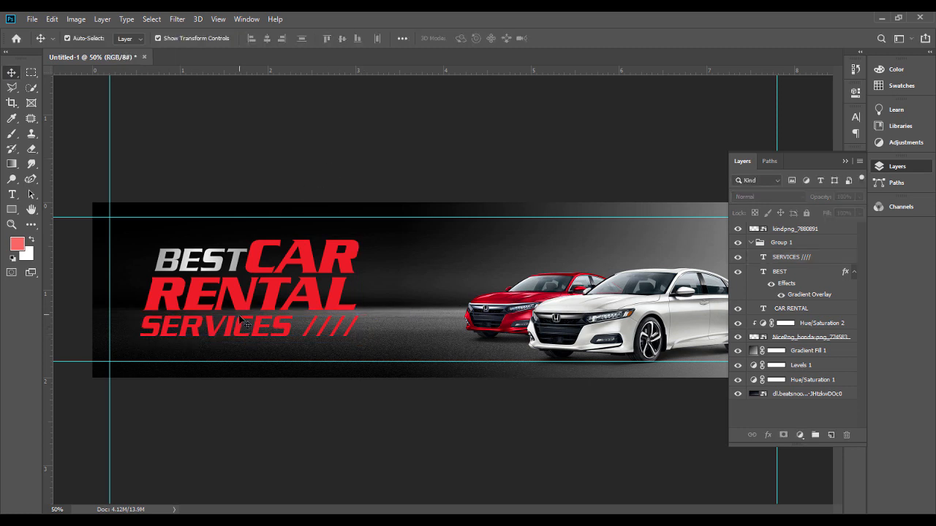
# Copy the silver gradient layer style from the BEST text and paste it onto the SERVICES //// text.
pyautogui.click(215, 263)
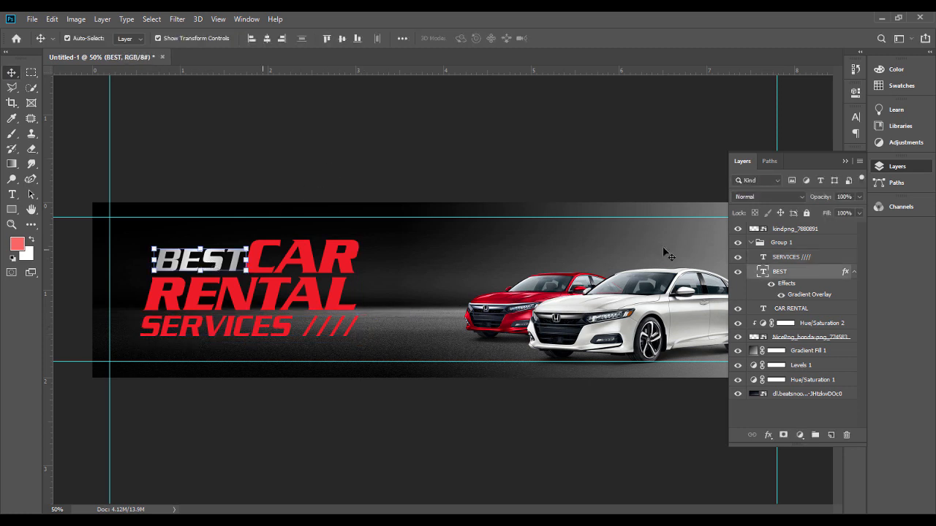
pyautogui.rightClick(804, 281)
pyautogui.click(698, 399)
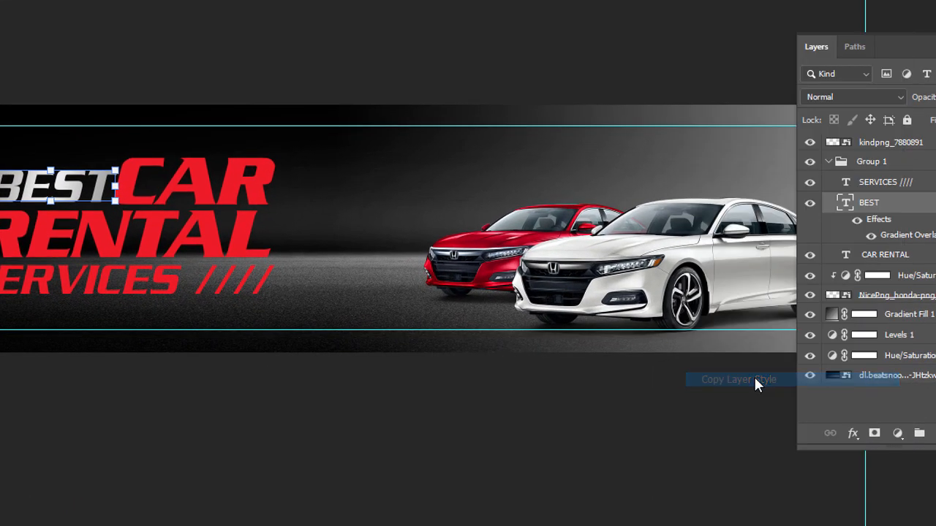
pyautogui.click(233, 281)
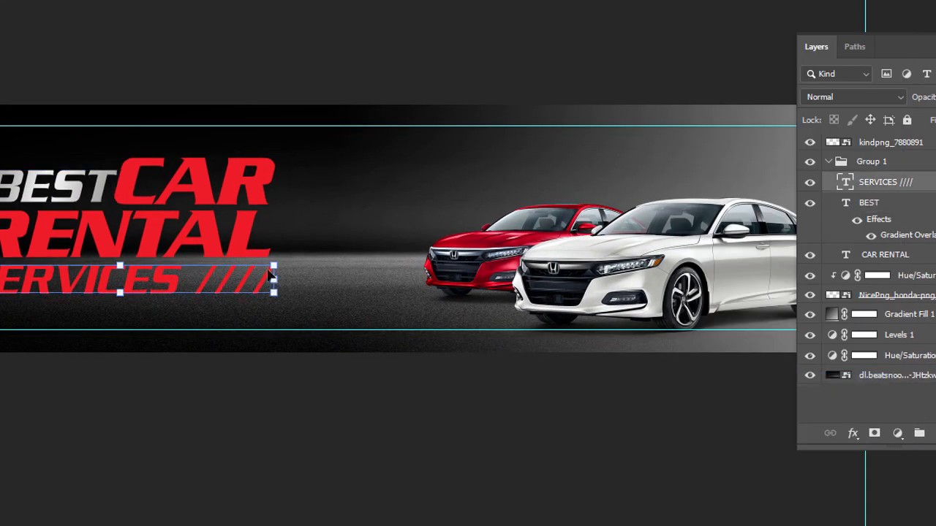
pyautogui.rightClick(909, 189)
pyautogui.click(759, 393)
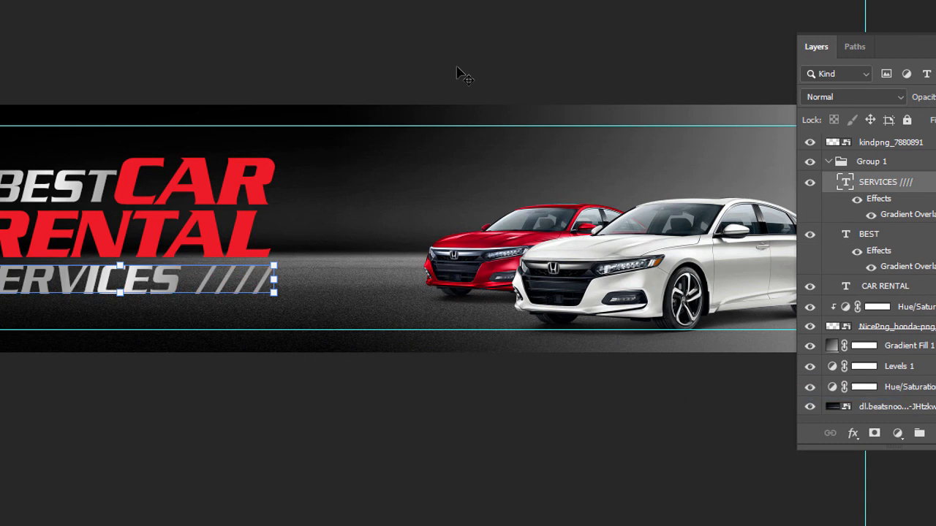
pyautogui.click(456, 69)
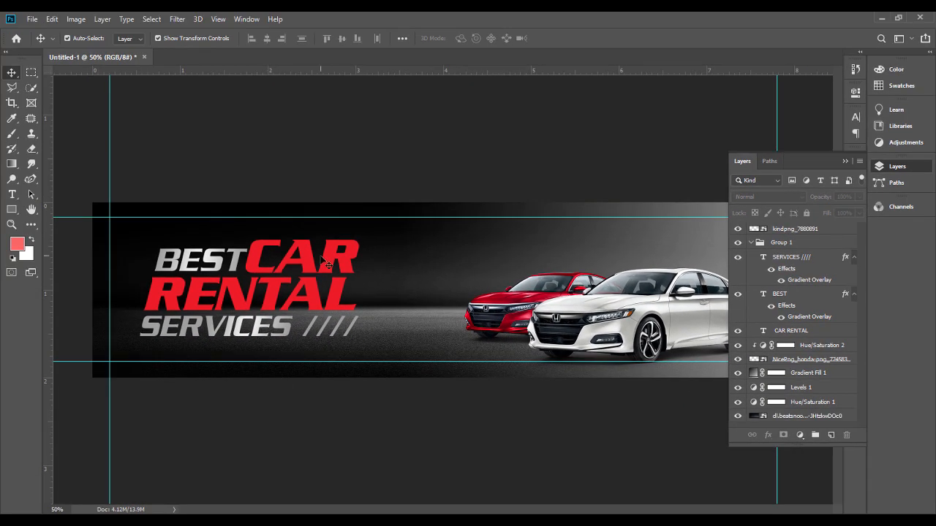
# Change the color of the CAR RENTAL text to the brighter red f00912.
pyautogui.doubleClick(327, 263)
pyautogui.click(461, 40)
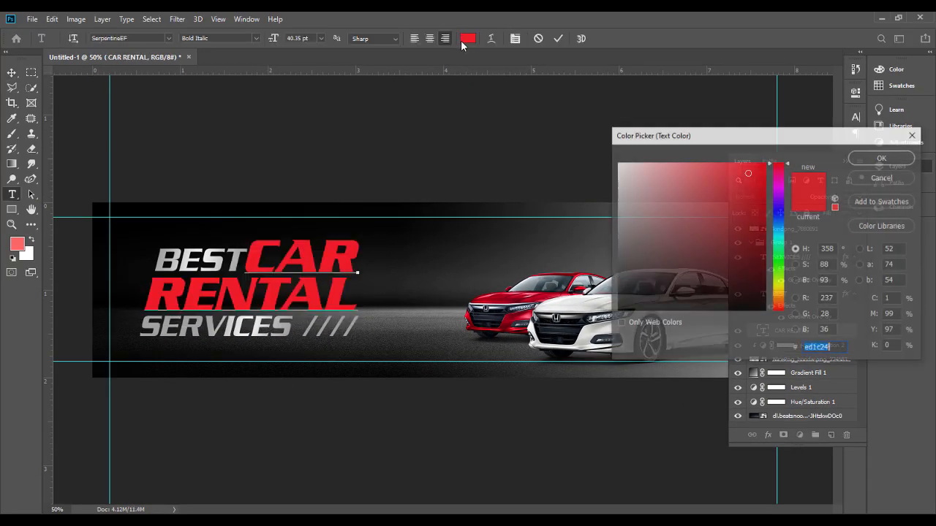
pyautogui.write('ef0c15')
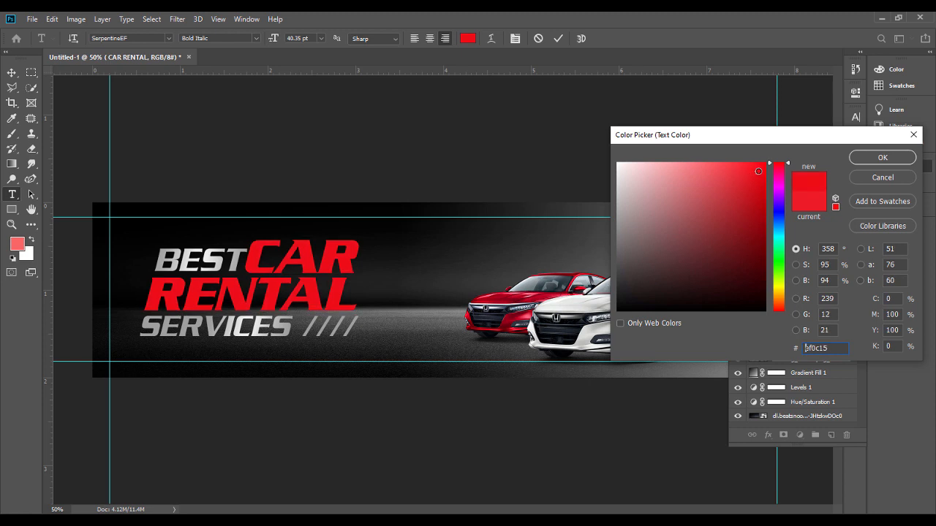
pyautogui.moveTo(760, 177); pyautogui.dragTo(761, 169)
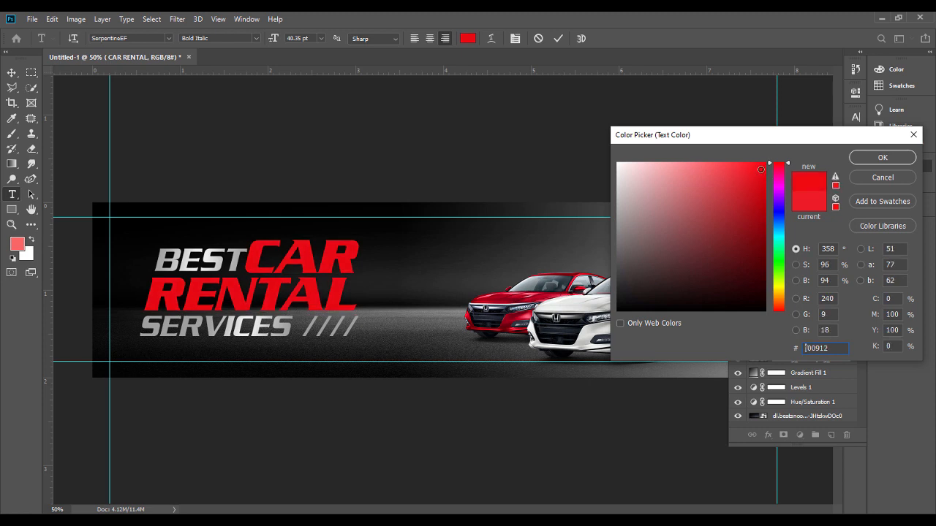
pyautogui.click(884, 157)
pyautogui.click(846, 161)
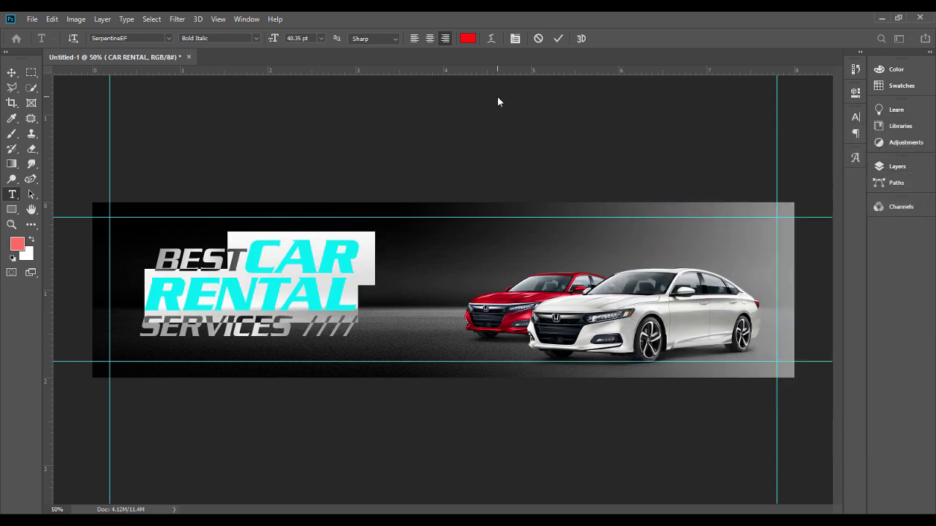
pyautogui.click(11, 72)
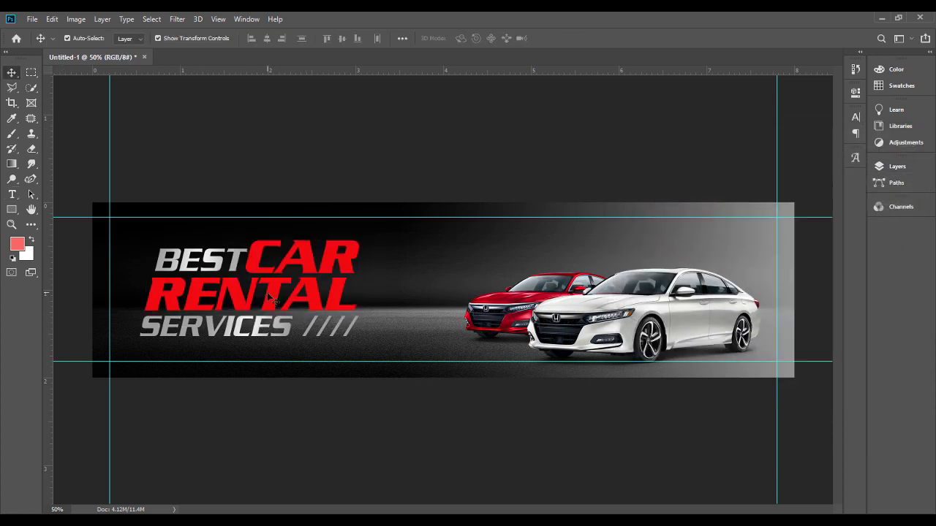
# Nudge the SERVICES //// text slightly up toward RENTAL and the BEST text slightly left, away from CAR.
pyautogui.click(270, 331)
pyautogui.press('Up')
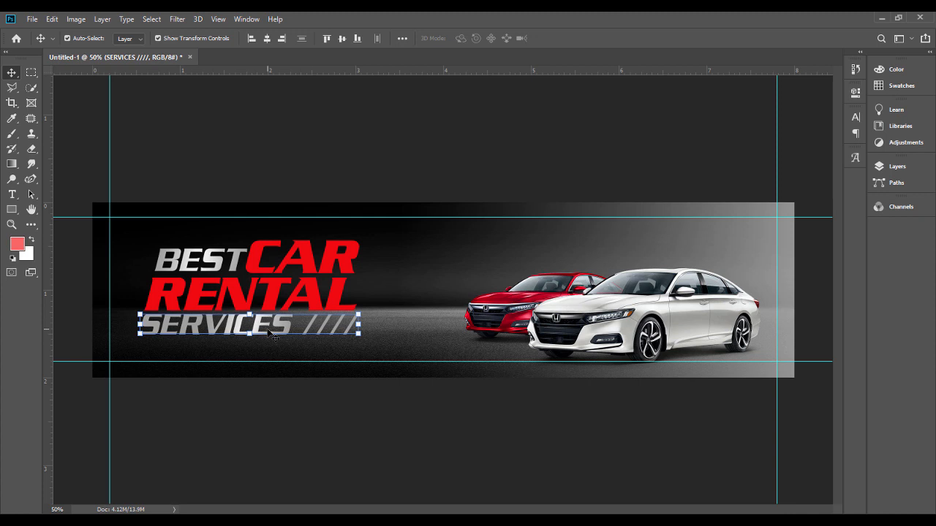
pyautogui.click(216, 262)
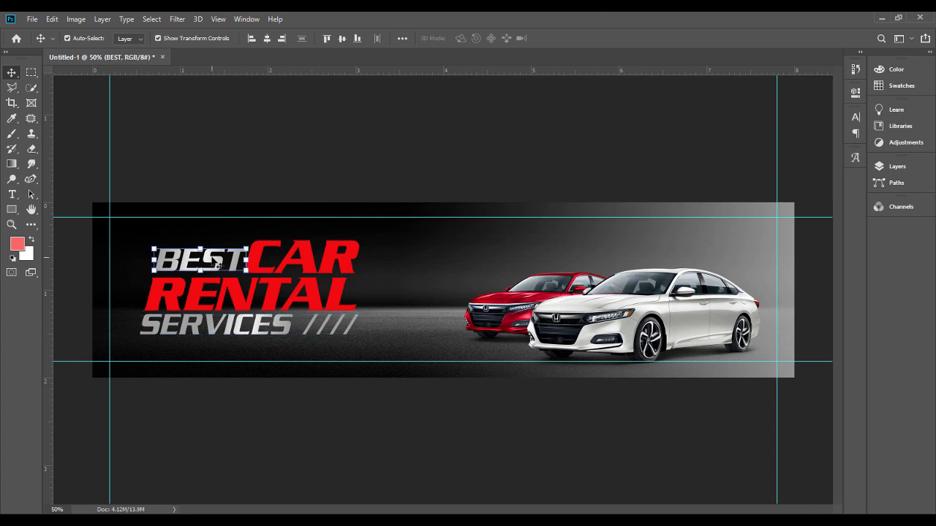
# Reduce the leading of the CAR RENTAL text to 29 pt.
pyautogui.doubleClick(301, 271)
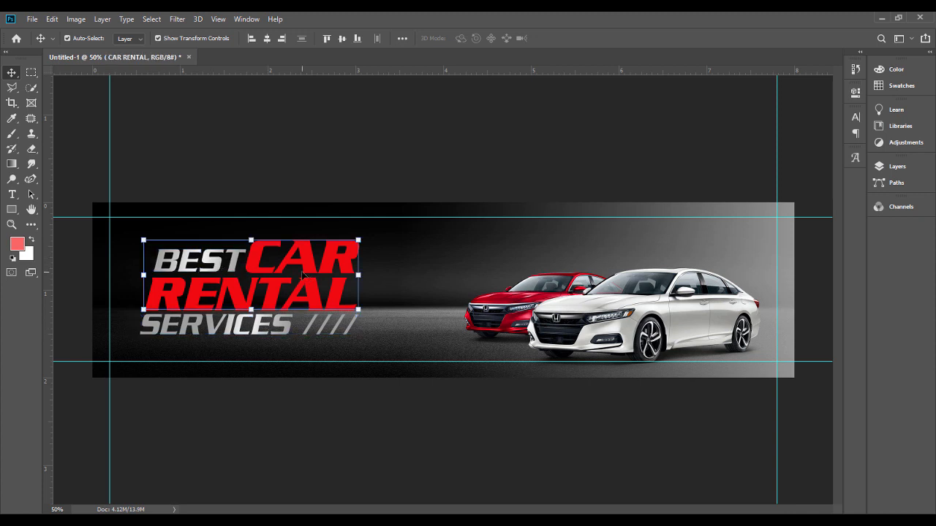
pyautogui.click(857, 116)
pyautogui.click(831, 149)
pyautogui.press('Down')
pyautogui.press('Down')
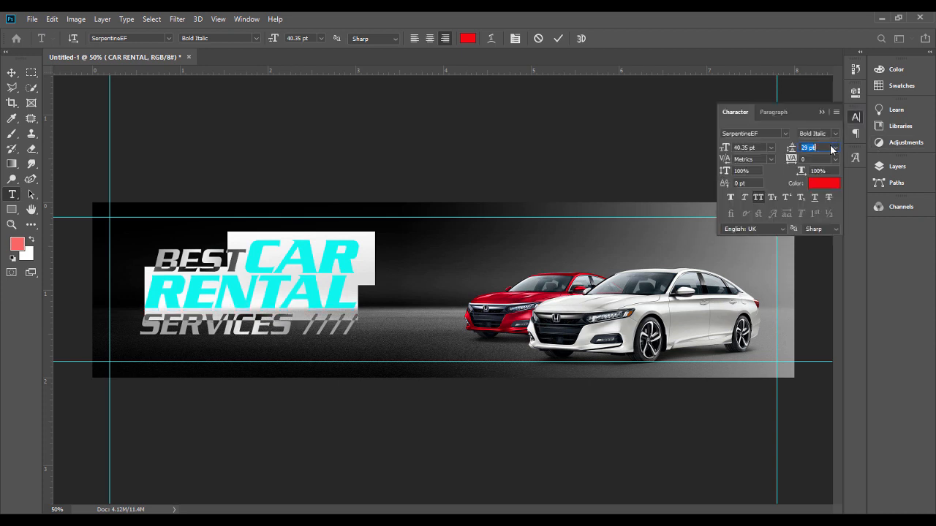
pyautogui.click(12, 72)
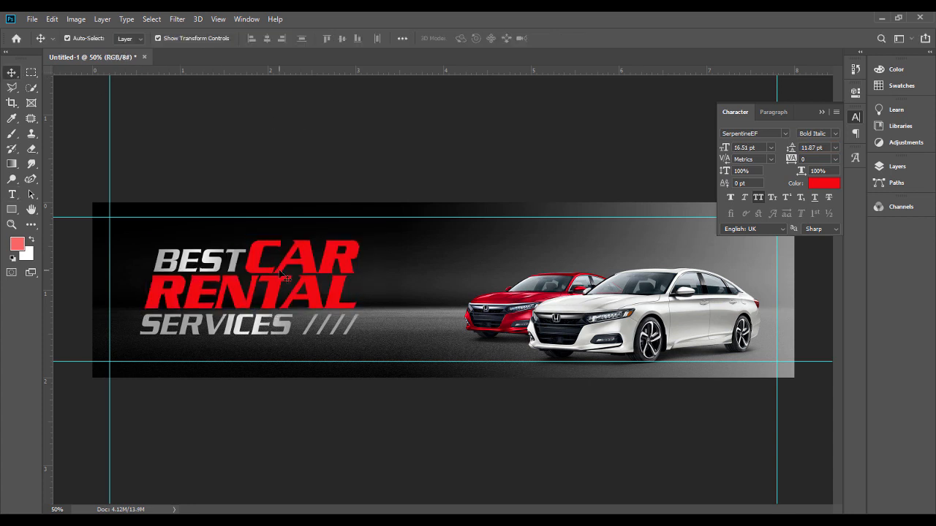
# Nudge the CAR RENTAL and BEST texts slightly down, closer to the SERVICES line.
pyautogui.click(304, 294)
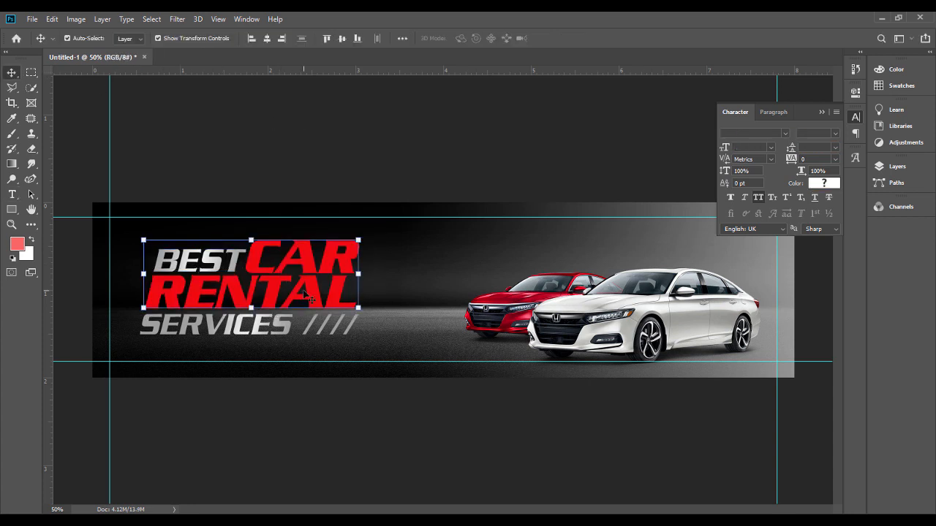
pyautogui.click(361, 411)
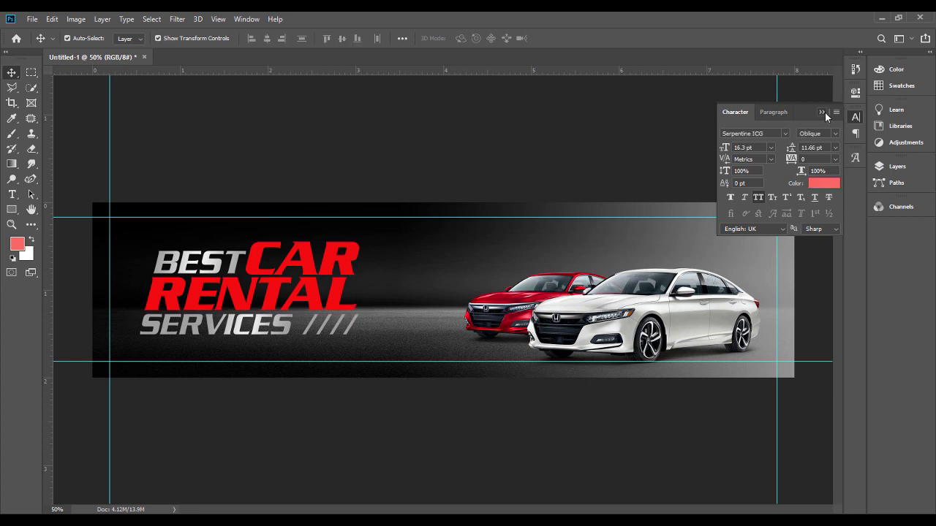
pyautogui.click(822, 111)
pyautogui.click(908, 114)
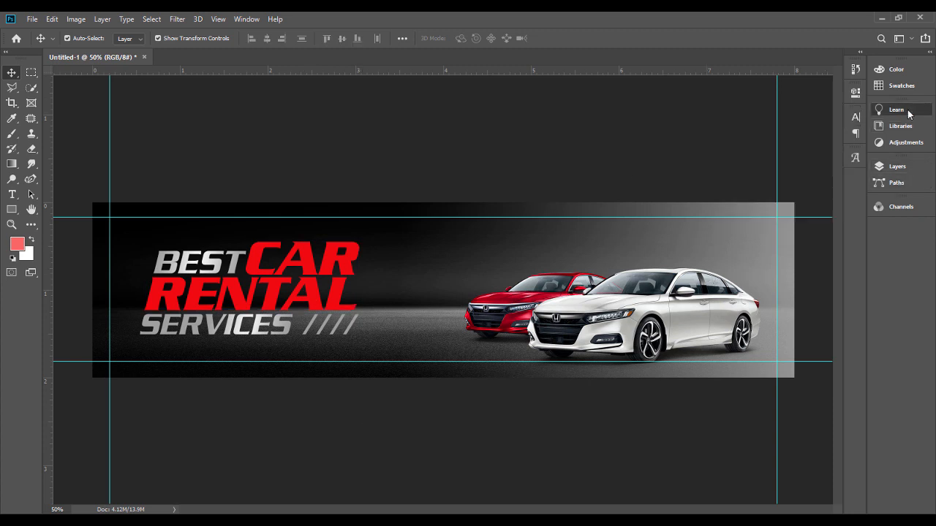
# Collapse Group 1 with the heading texts and align the group to the vertical center of the banner.
pyautogui.click(895, 166)
pyautogui.click(751, 244)
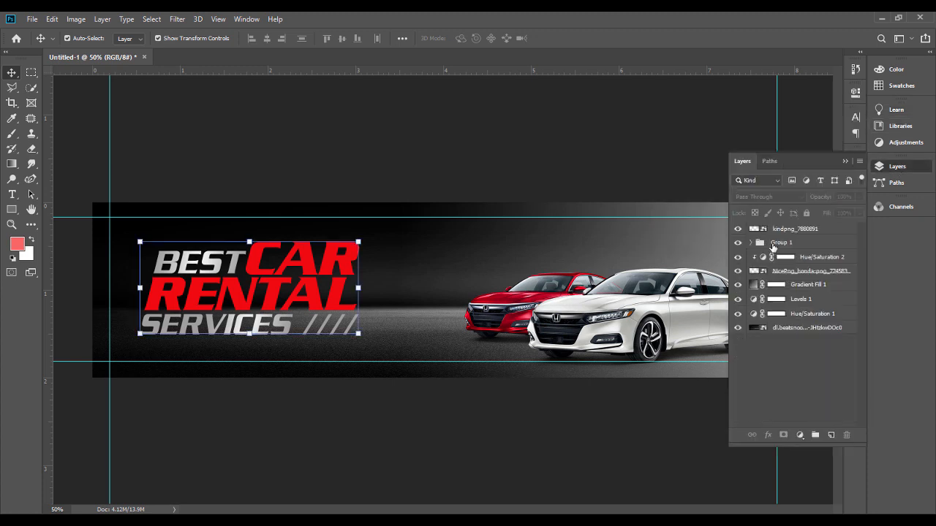
pyautogui.click(339, 42)
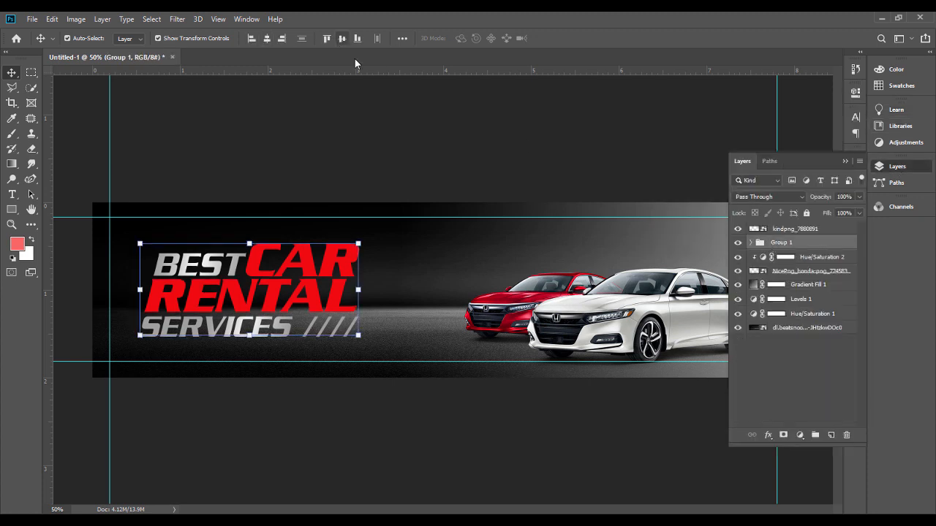
pyautogui.click(413, 135)
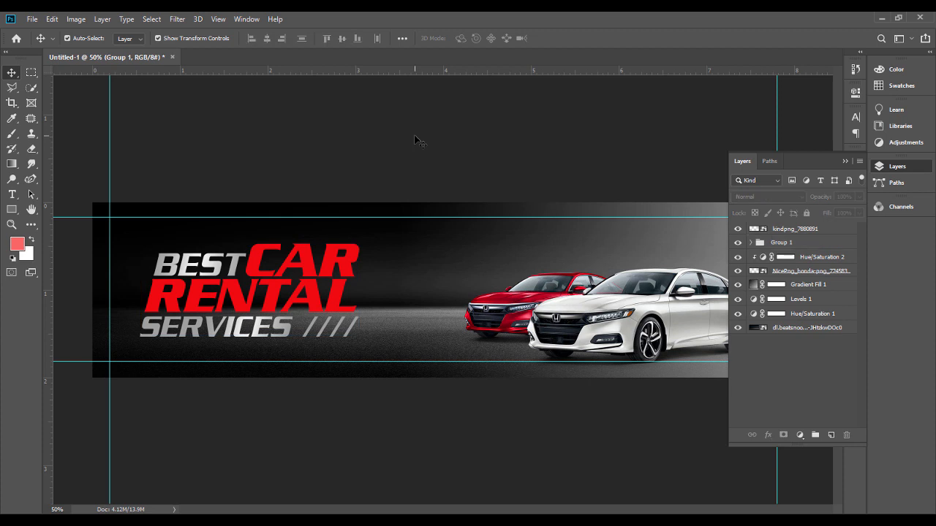
pyautogui.click(843, 161)
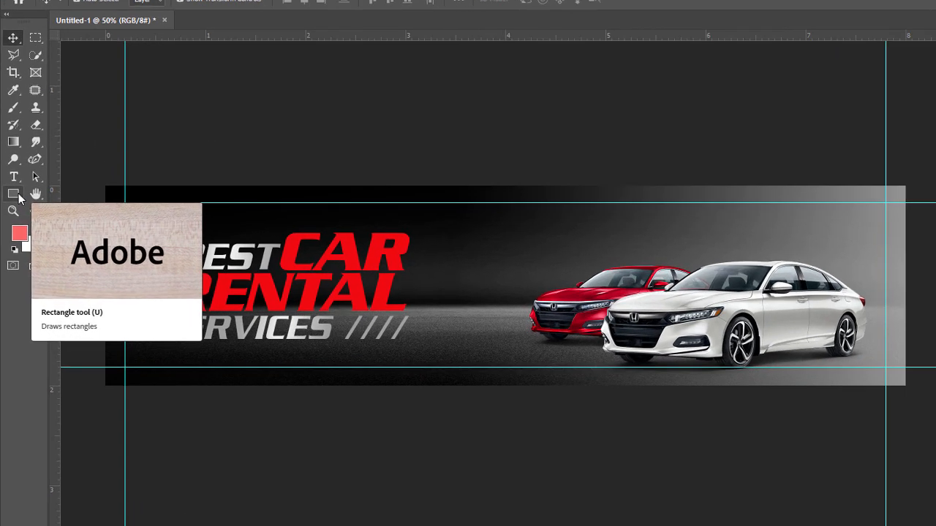
# Draw a diagonal-stripes custom shape over the banner's left edge beside the heading and scale it down slightly.
pyautogui.rightClick(18, 194)
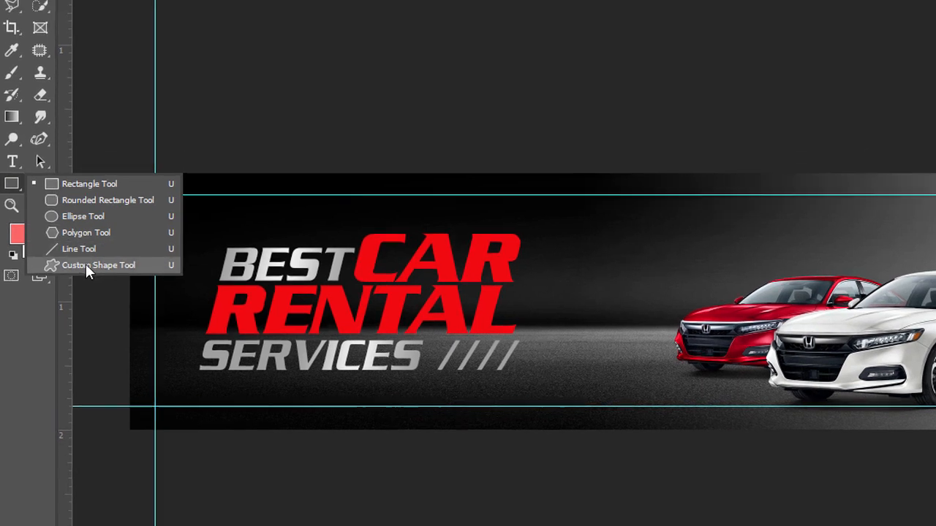
pyautogui.click(86, 241)
pyautogui.click(731, 45)
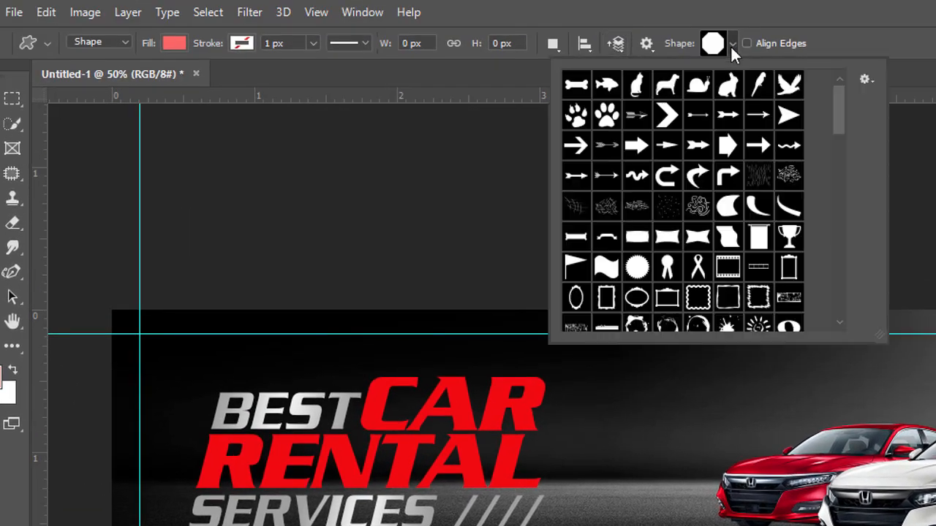
pyautogui.moveTo(839, 107); pyautogui.dragTo(857, 282)
pyautogui.click(735, 274)
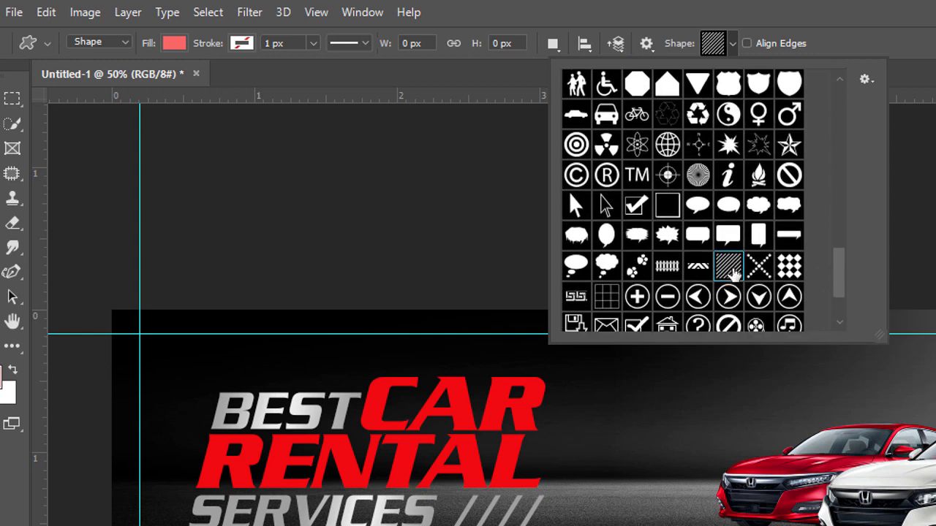
pyautogui.moveTo(95, 379); pyautogui.dragTo(247, 525)
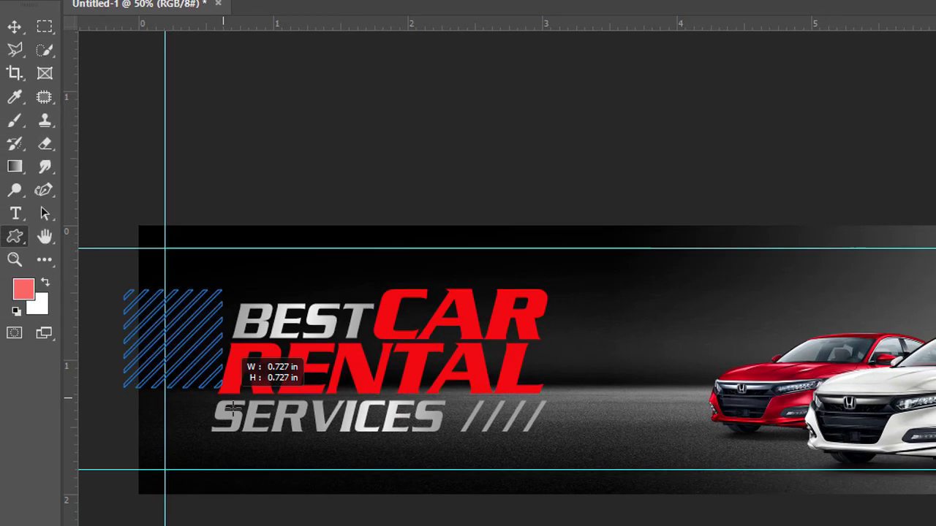
pyautogui.moveTo(271, 426)
pyautogui.mouseDown()
pyautogui.moveTo(261, 415)
pyautogui.moveTo(273, 422)
pyautogui.mouseUp()
pyautogui.click(18, 20)
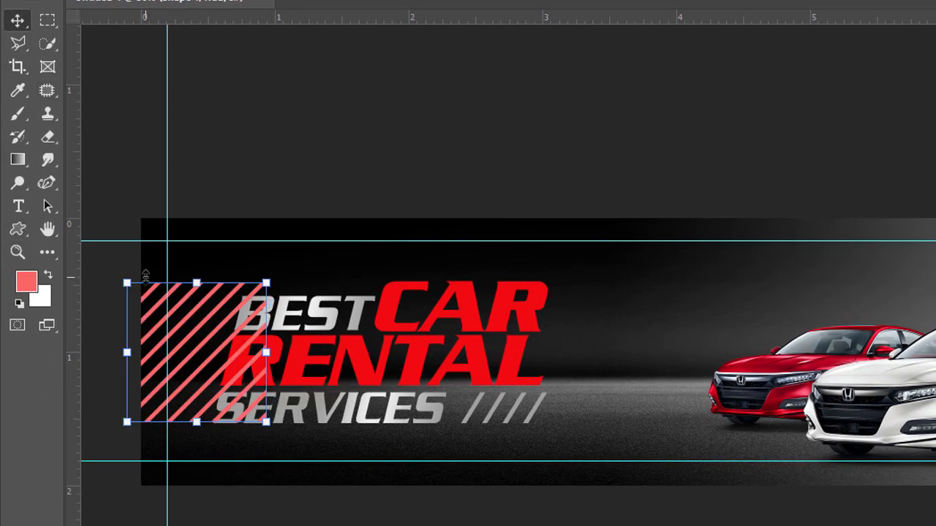
pyautogui.moveTo(126, 281); pyautogui.dragTo(137, 295)
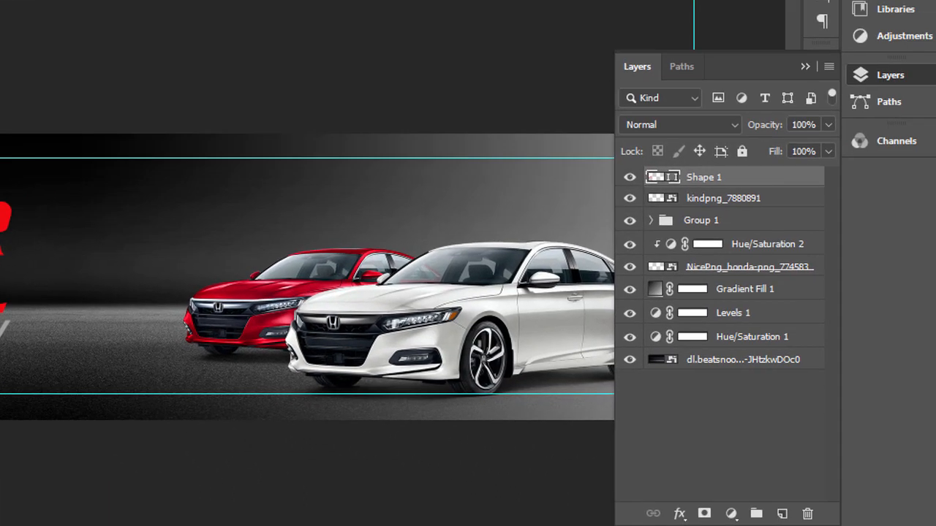
# Copy the silver gradient layer style from the BEST text and paste it onto the Shape 1 stripes layer.
pyautogui.click(935, 299)
pyautogui.click(935, 378)
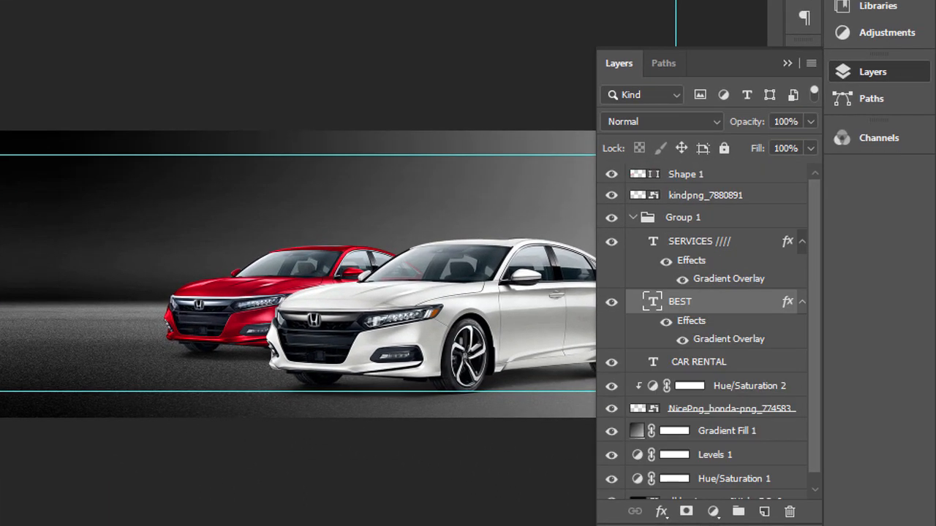
pyautogui.rightClick(720, 314)
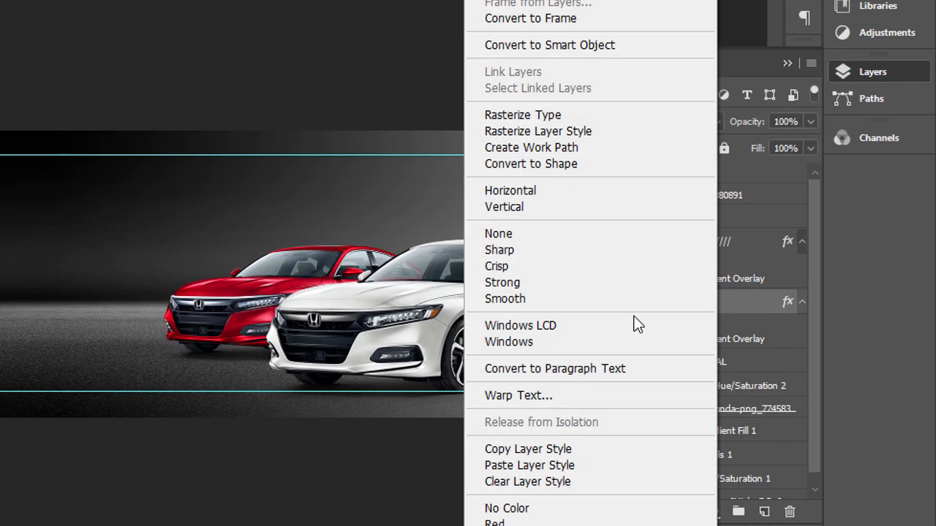
pyautogui.click(520, 450)
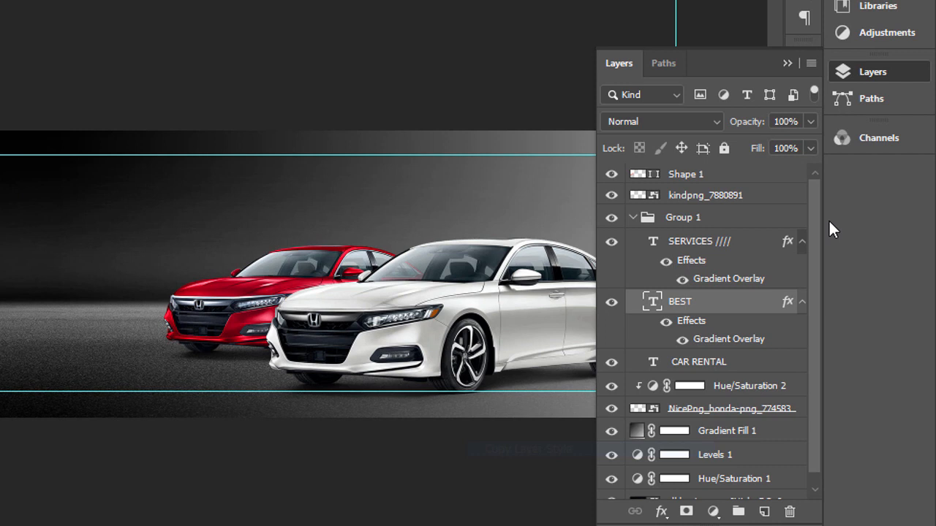
pyautogui.click(746, 182)
pyautogui.rightClick(747, 189)
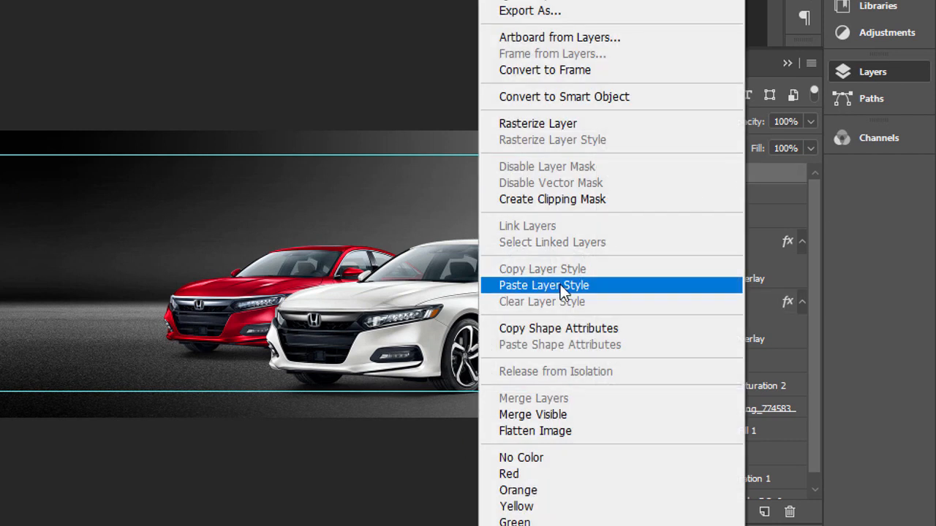
pyautogui.click(555, 230)
# Move the diagonal stripes left, partly off the banner's edge, until they clear the heading text.
pyautogui.moveTo(212, 240); pyautogui.dragTo(174, 228)
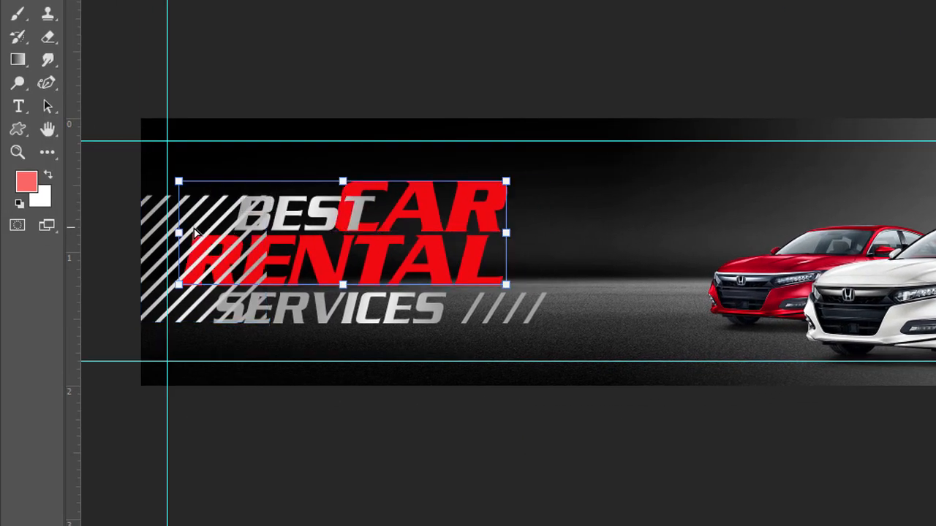
pyautogui.hotkey('ctrl', 'z')
pyautogui.click(174, 212)
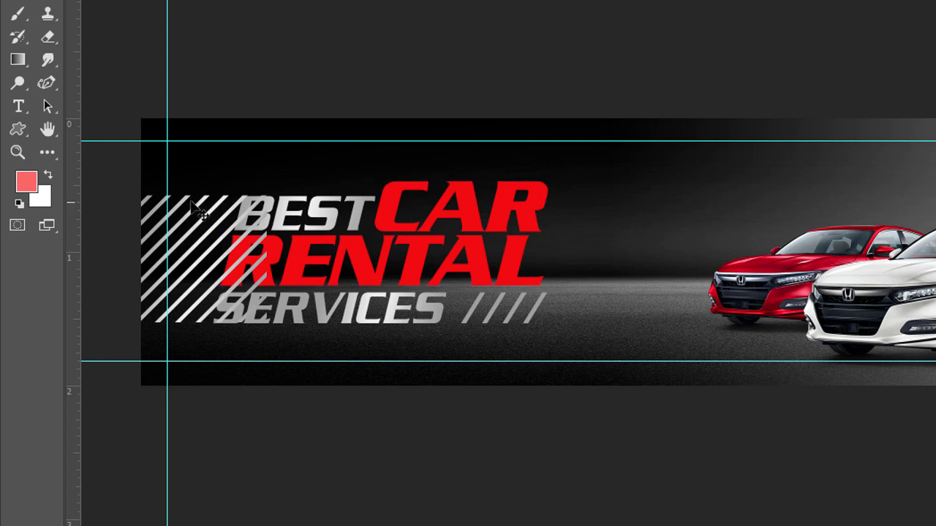
pyautogui.click(195, 210)
pyautogui.hotkey('shift', 'Left')
pyautogui.hotkey('shift', 'Left')
pyautogui.hotkey('shift', 'Left')
pyautogui.hotkey('shift', 'Left')
pyautogui.hotkey('shift', 'Left')
pyautogui.hotkey('shift', 'Left')
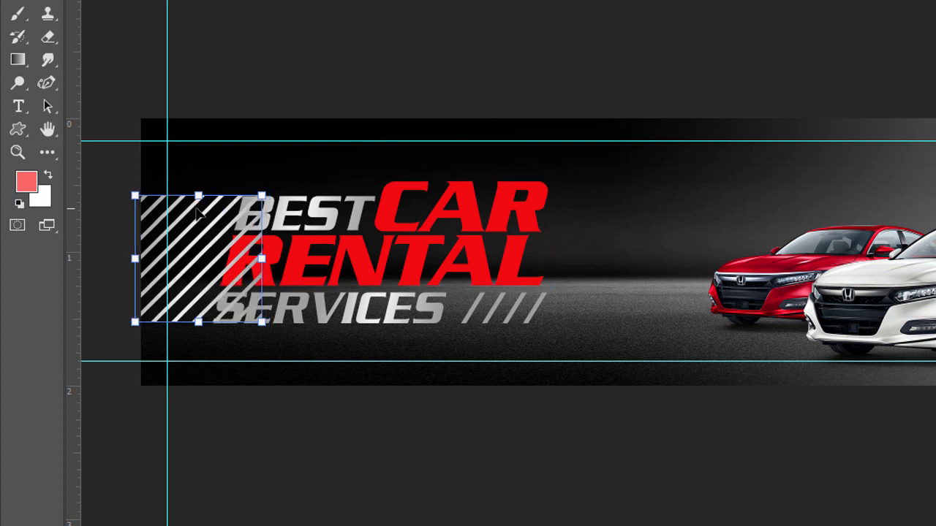
pyautogui.hotkey('shift', 'Left')
pyautogui.hotkey('shift', 'Left')
pyautogui.hotkey('shift', 'Left')
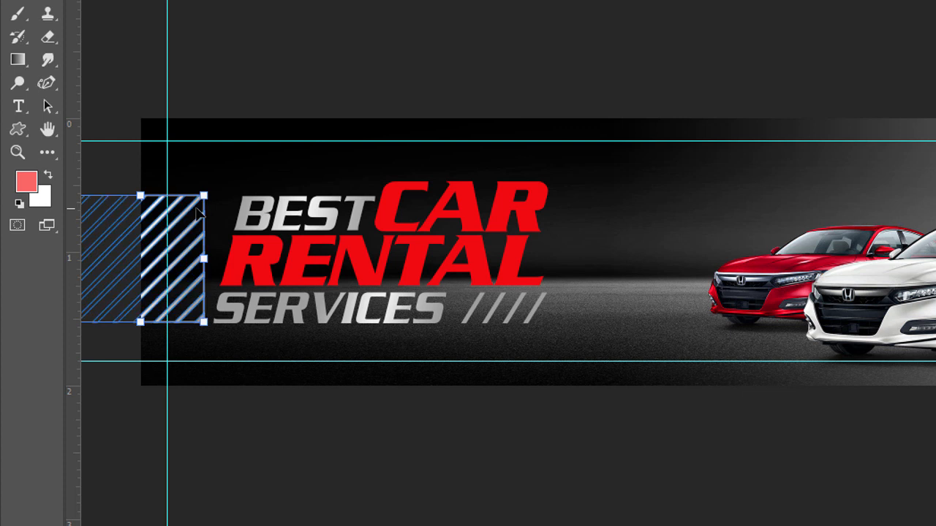
# Skew the diagonal stripes so their right side slants like the italic heading and nudge them slightly left.
pyautogui.rightClick(198, 210)
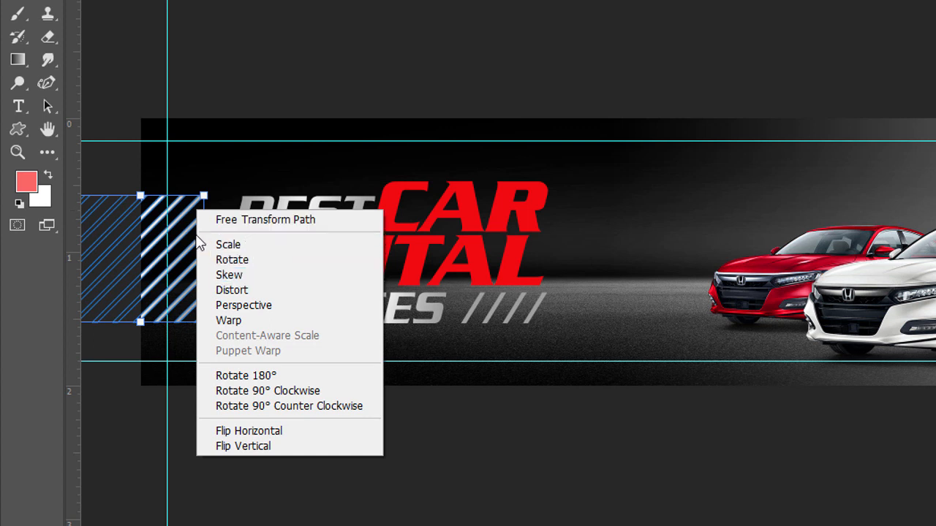
pyautogui.click(243, 275)
pyautogui.moveTo(142, 197); pyautogui.dragTo(174, 198)
pyautogui.click(18, 2)
pyautogui.hotkey('shift', 'Left')
pyautogui.click(523, 11)
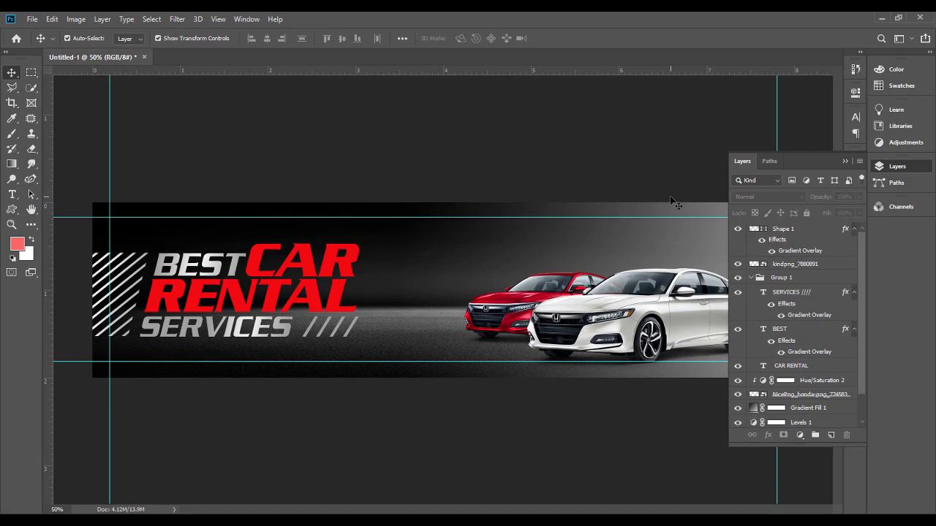
pyautogui.click(846, 160)
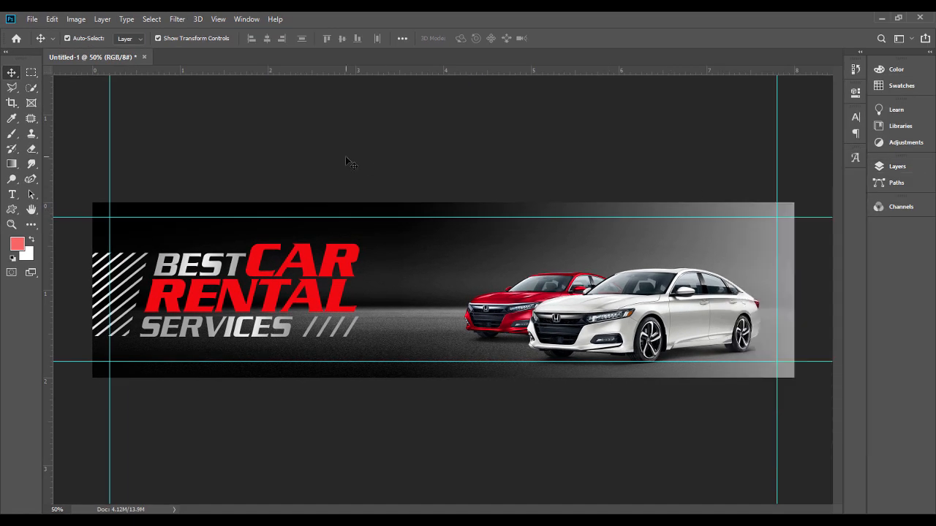
# Draw an open Pen shape, about 2344 by 380 px, from above BEST around the heading's left side and under both cars past the right edge.
pyautogui.click(31, 182)
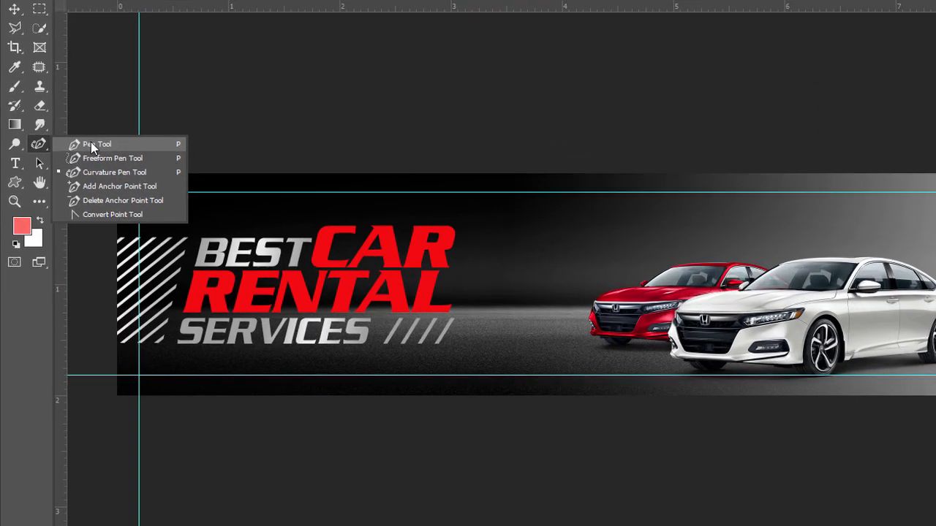
pyautogui.click(73, 177)
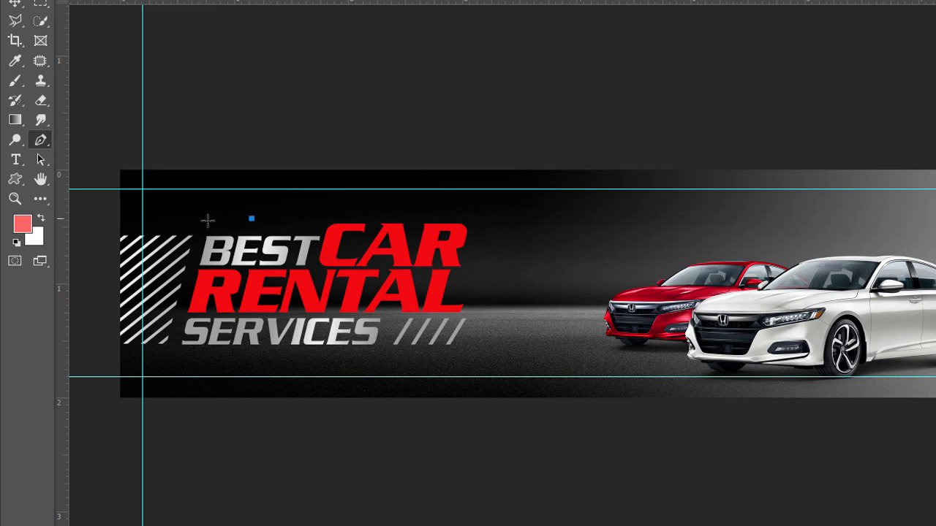
pyautogui.click(170, 219)
pyautogui.click(166, 362)
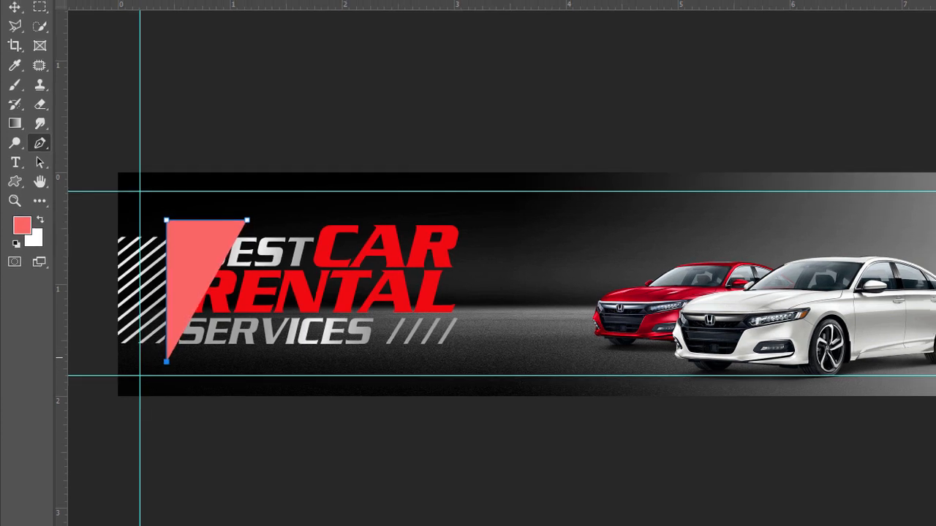
pyautogui.click(869, 352)
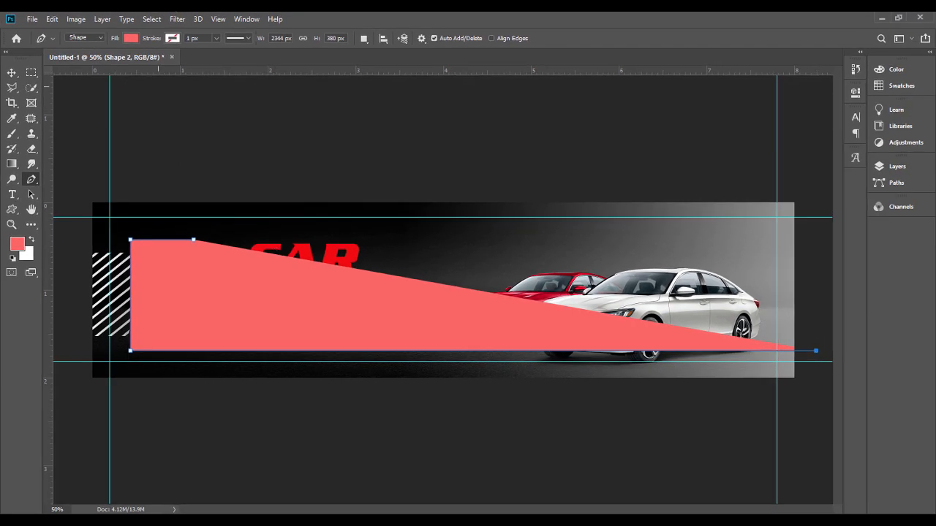
# Give the Pen shape no fill and a 15 px stroke in the red sampled from the CAR text.
pyautogui.click(172, 38)
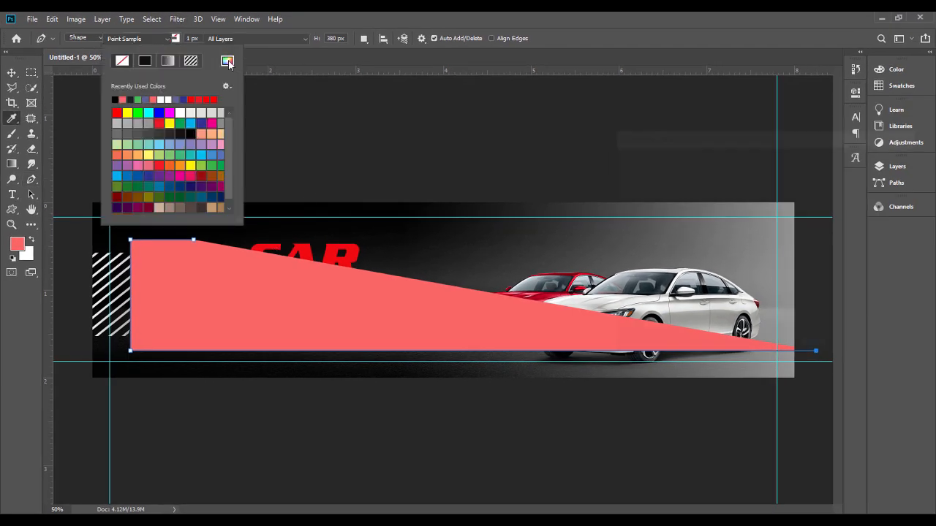
pyautogui.click(228, 61)
pyautogui.click(353, 254)
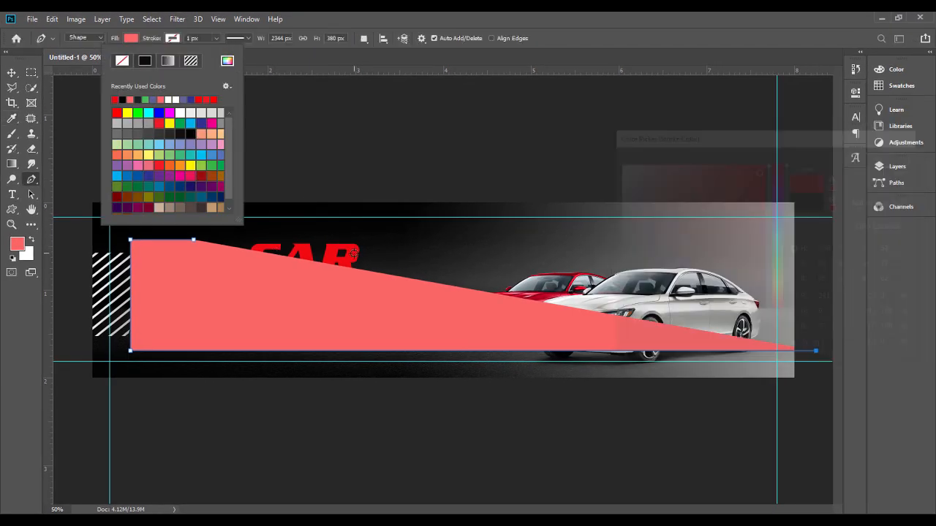
pyautogui.click(131, 38)
pyautogui.click(81, 60)
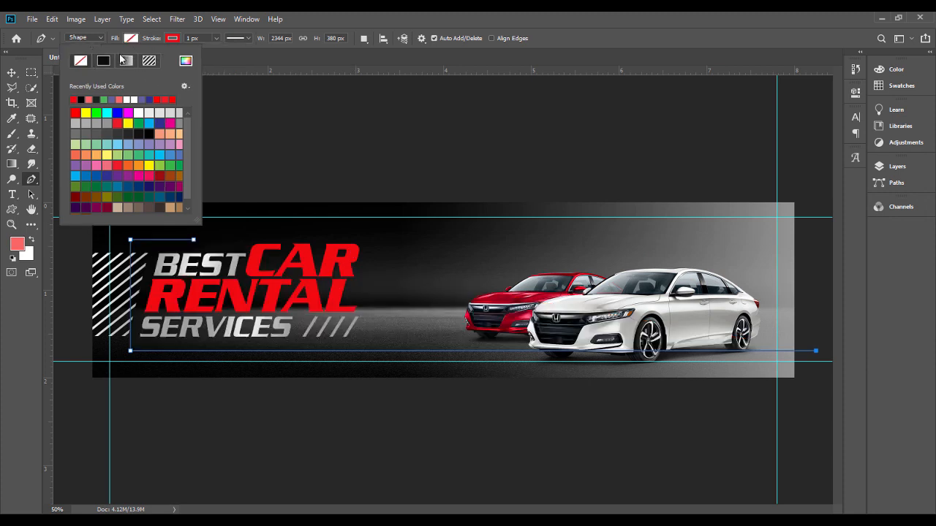
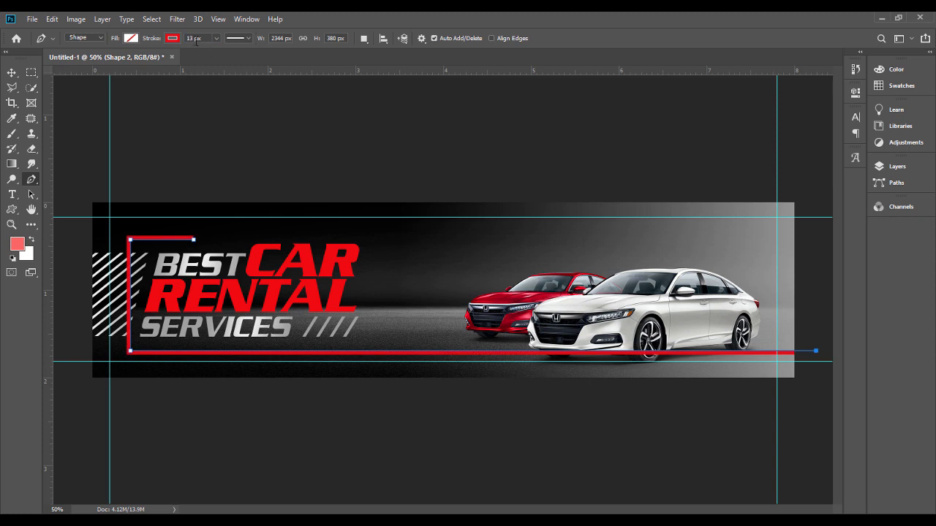
pyautogui.scroll(1, 196, 38)
pyautogui.press('Return')
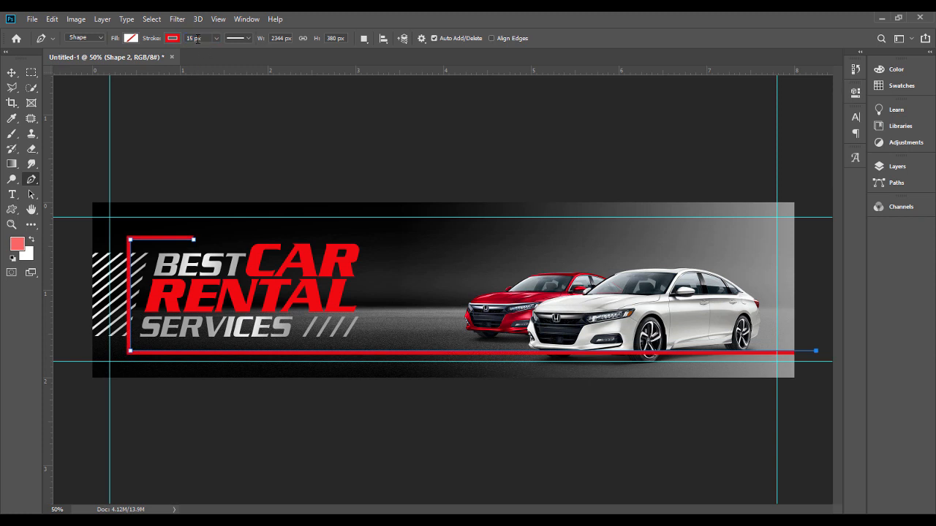
# Nudge the red outline slightly left, away from the heading.
pyautogui.click(11, 72)
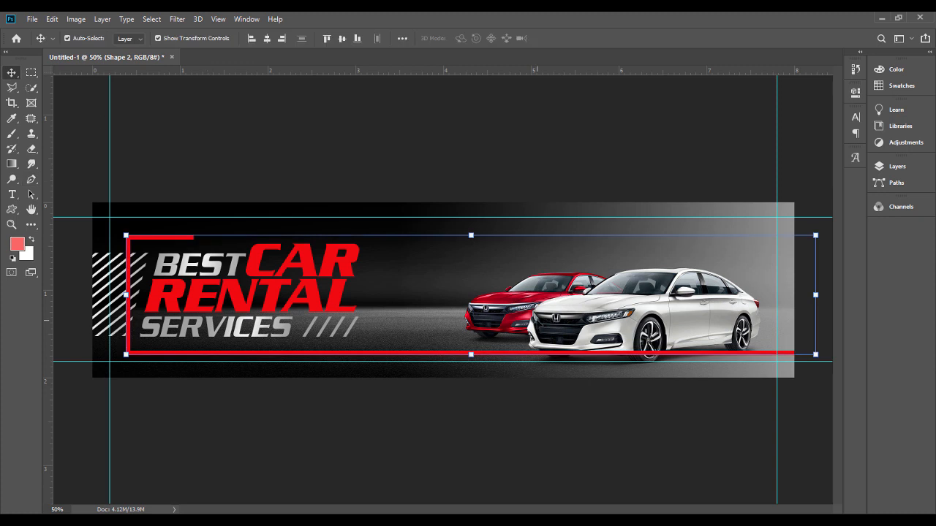
pyautogui.hotkey('shift', 'Left')
pyautogui.hotkey('shift', 'Left')
pyautogui.hotkey('shift', 'Left')
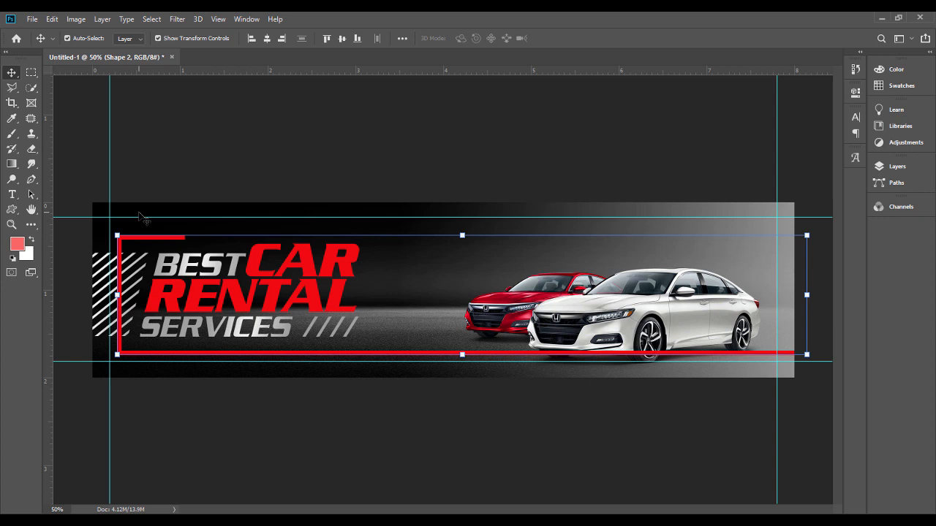
# Shift only the red outline's upper-left anchor point right so its vertical side slants parallel to the italic heading.
pyautogui.click(32, 193)
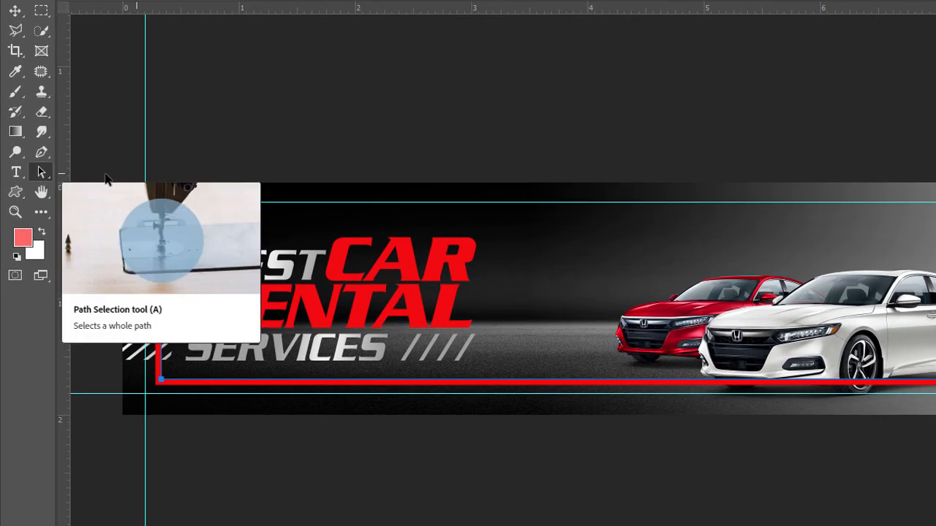
pyautogui.click(44, 174)
pyautogui.click(162, 234)
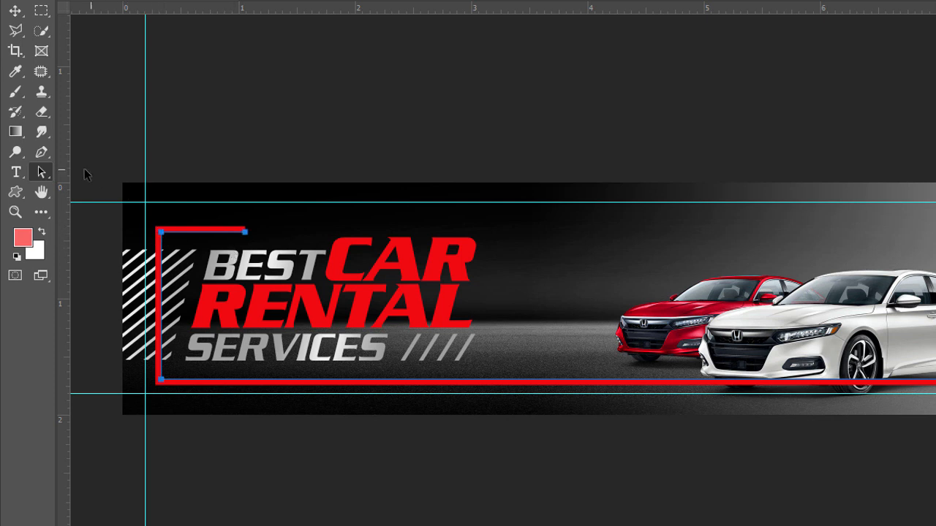
pyautogui.moveTo(49, 170); pyautogui.dragTo(75, 184)
pyautogui.click(161, 233)
pyautogui.press('Right')
pyautogui.press('Right')
pyautogui.press('Right')
pyautogui.press('Right')
pyautogui.press('Right')
pyautogui.press('Right')
pyautogui.press('Right')
pyautogui.press('Right')
pyautogui.press('Right')
pyautogui.press('Right')
pyautogui.press('Right')
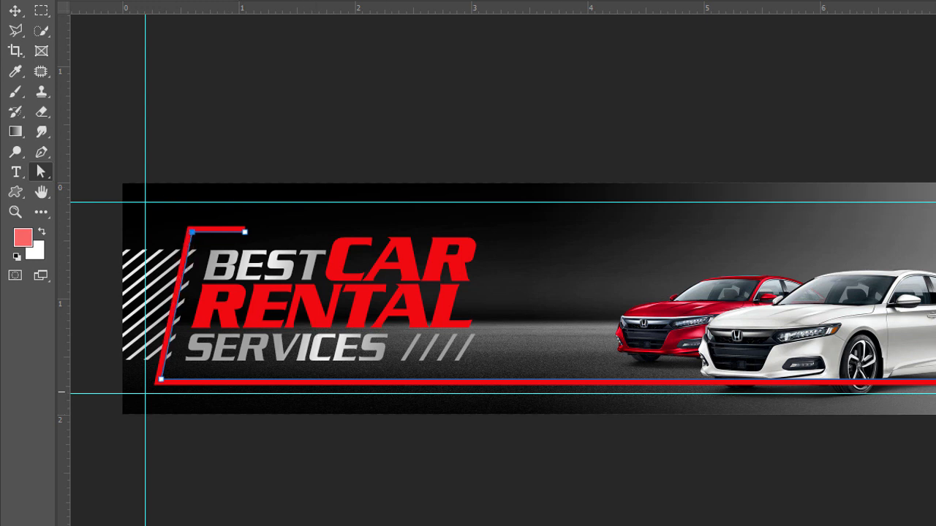
# Raise the red outline's bottom line slightly toward the SERVICES text.
pyautogui.click(160, 379)
pyautogui.press('Up')
pyautogui.press('Up')
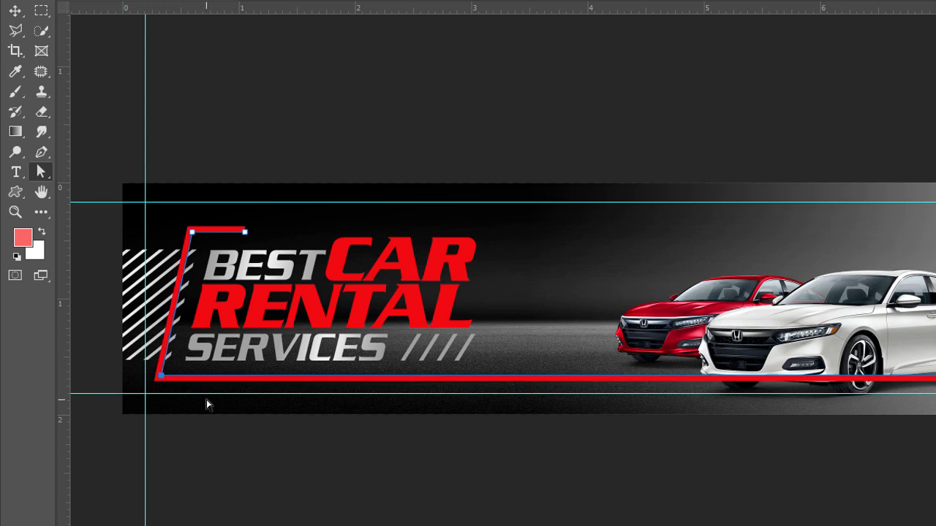
# Lower both anchor points of the red outline's short top line slightly, closer to the BEST text, keeping it horizontal.
pyautogui.click(191, 232)
pyautogui.press('Down')
pyautogui.press('Down')
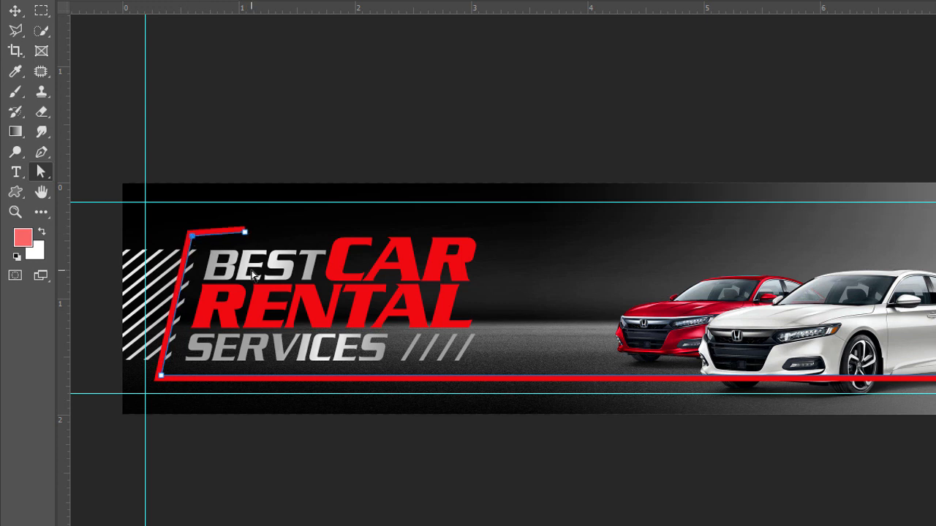
pyautogui.press('Up')
pyautogui.press('Up')
pyautogui.press('Down')
pyautogui.press('Down')
pyautogui.press('Down')
pyautogui.press('Down')
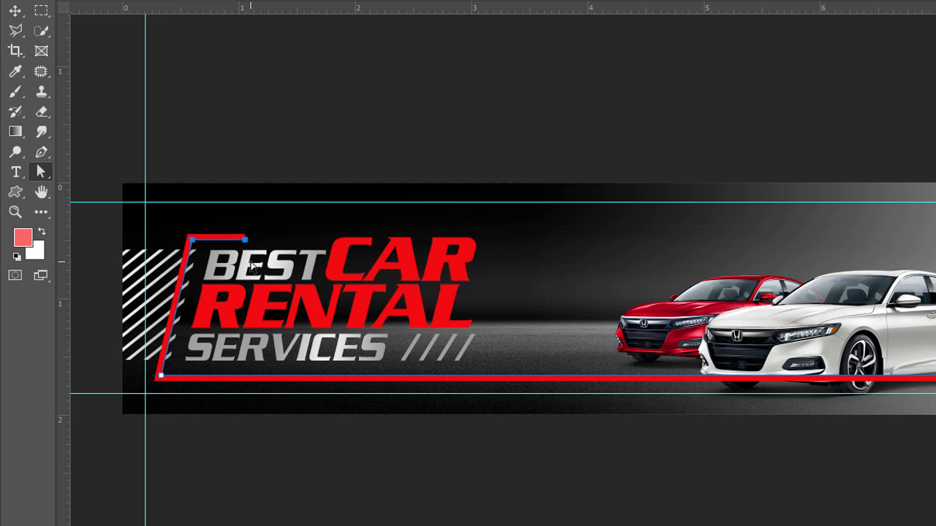
pyautogui.click(13, 11)
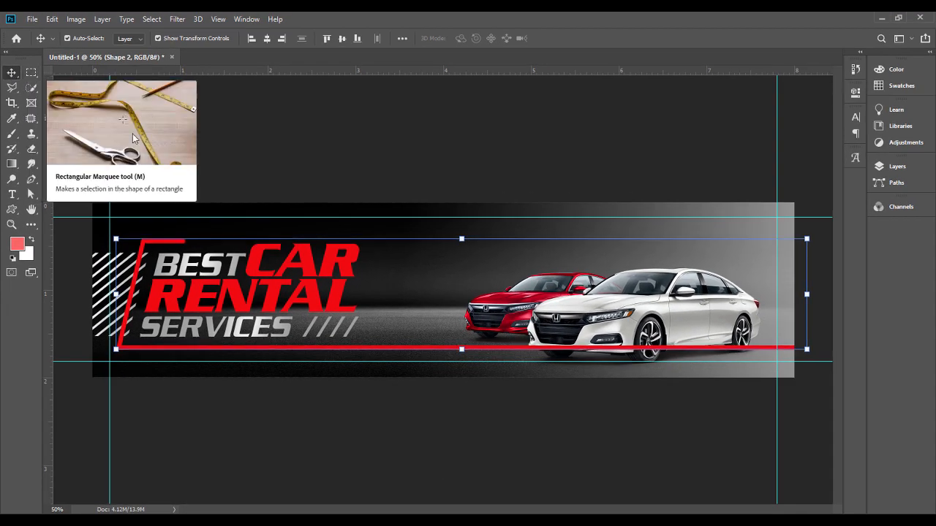
# Shorten the red outline's short top line slightly by moving its free end anchor toward the slanted side.
pyautogui.click(32, 198)
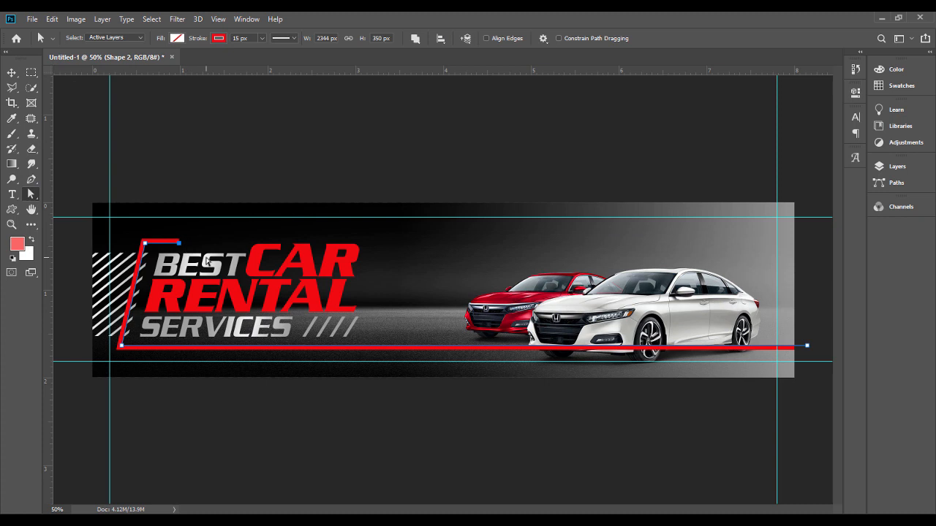
pyautogui.click(12, 72)
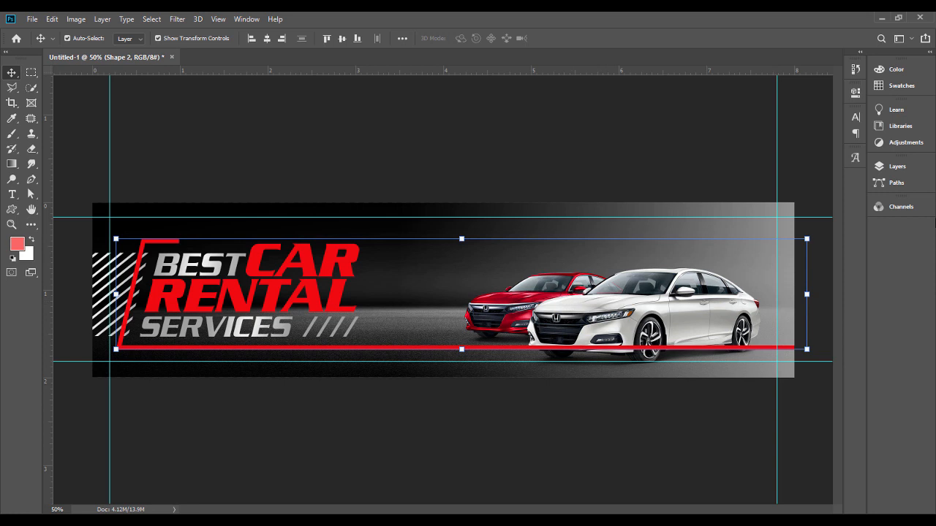
# Move the Shape 2 outline layer beneath both car layers, directly above Gradient Fill 1, so the line runs behind the cars.
pyautogui.click(897, 167)
pyautogui.moveTo(800, 231); pyautogui.dragTo(805, 311)
pyautogui.moveTo(821, 331); pyautogui.dragTo(826, 373)
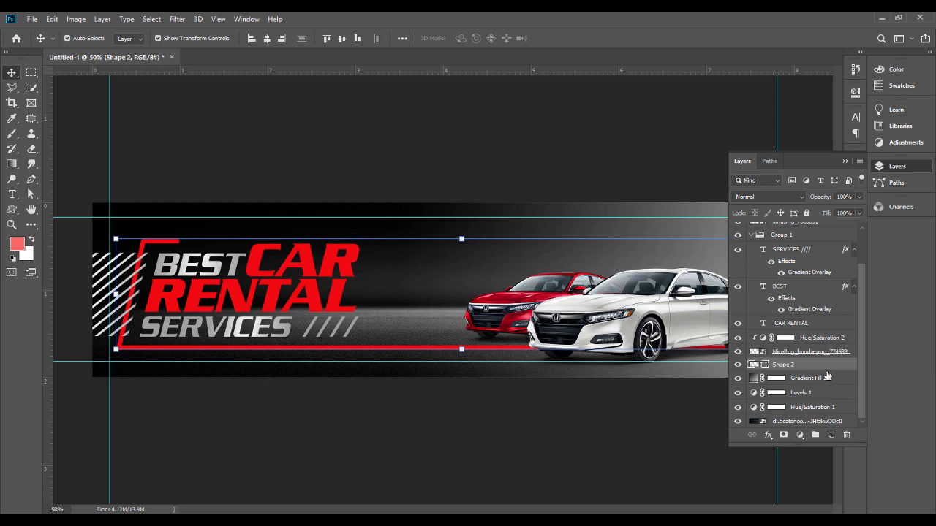
pyautogui.click(648, 425)
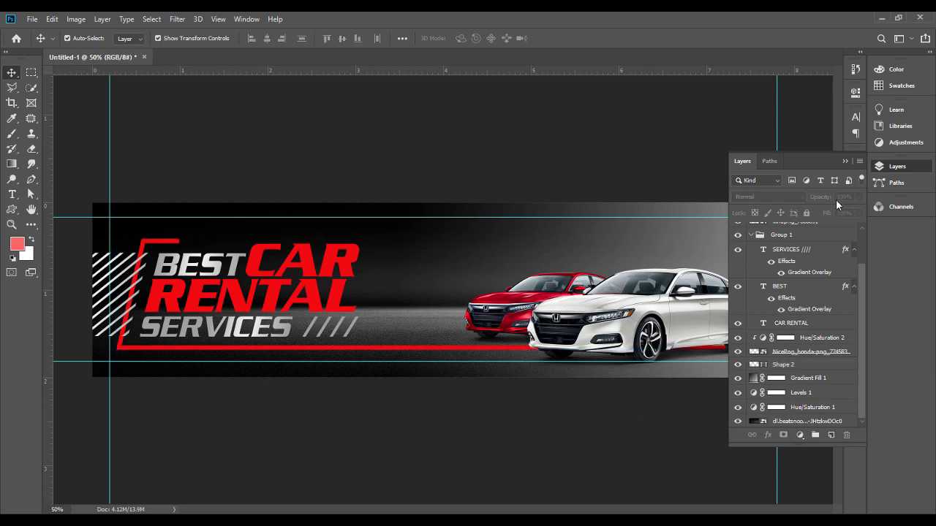
pyautogui.click(846, 161)
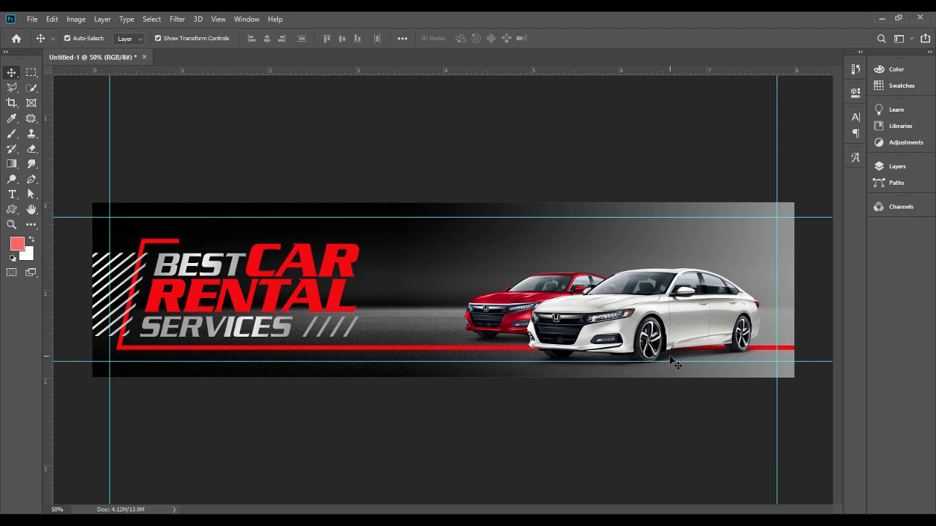
# Select the white car's layer and collapse the heading's Group 1 in the layer stack.
pyautogui.click(552, 303)
pyautogui.click(892, 167)
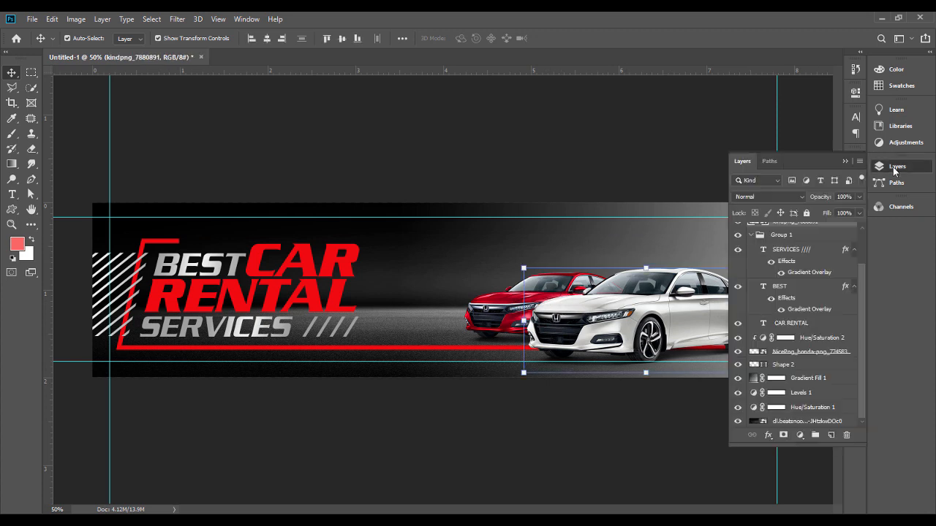
pyautogui.click(750, 235)
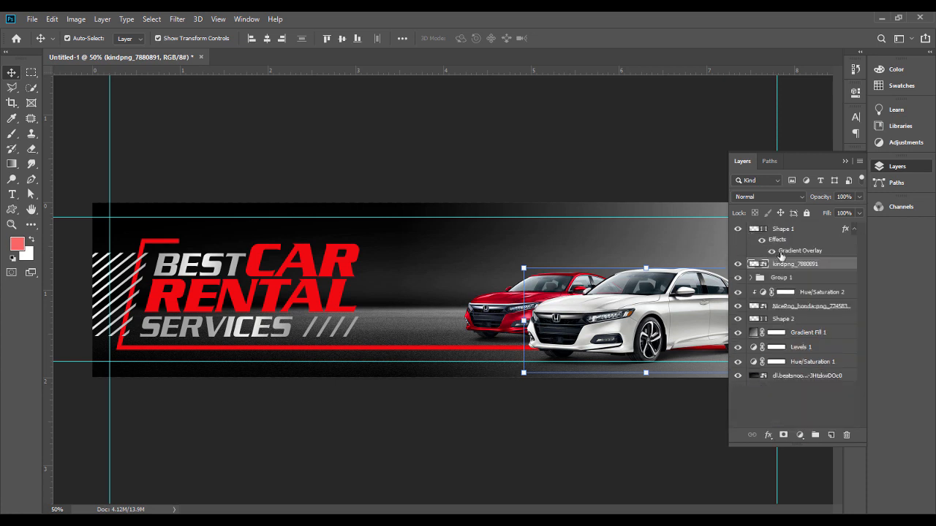
# Try grouping the red car layer with its Hue/Saturation 2 adjustment, toggle the group's visibility as a check, and ungroup it.
pyautogui.click(773, 279)
pyautogui.click(798, 294)
pyautogui.click(810, 306)
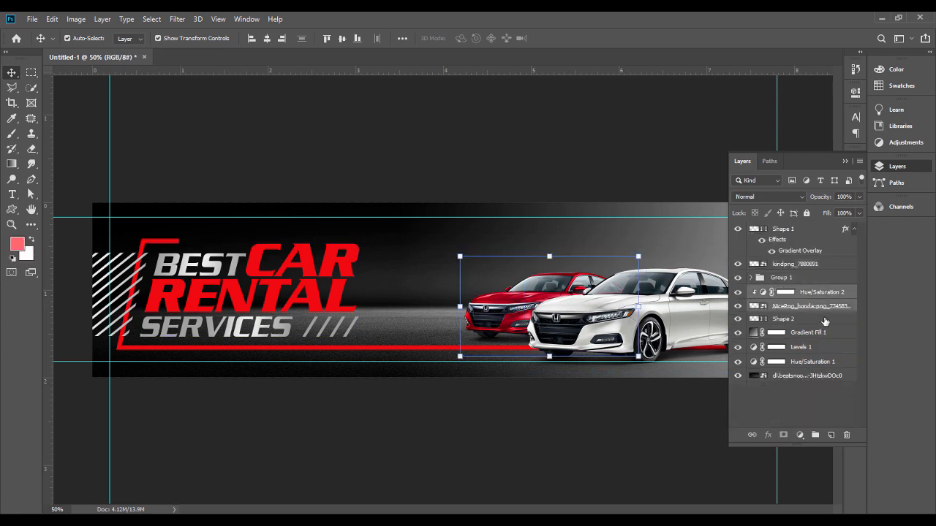
pyautogui.hotkey('ctrl', 'g')
pyautogui.click(737, 292)
pyautogui.click(737, 291)
pyautogui.click(737, 292)
pyautogui.click(737, 291)
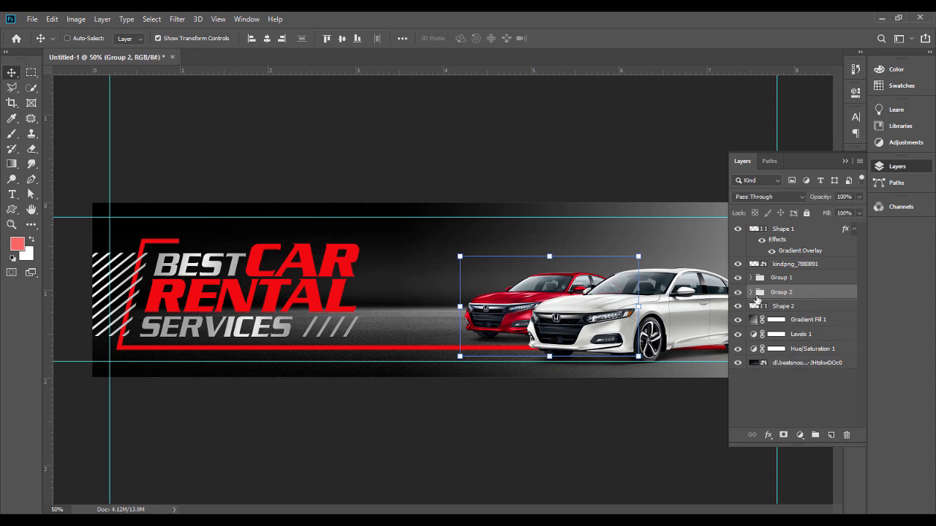
pyautogui.hotkey('ctrl', 'shift', 'g')
# Select the white car's layer.
pyautogui.keyDown('ctrl'); pyautogui.click(640, 308); pyautogui.keyUp('ctrl')
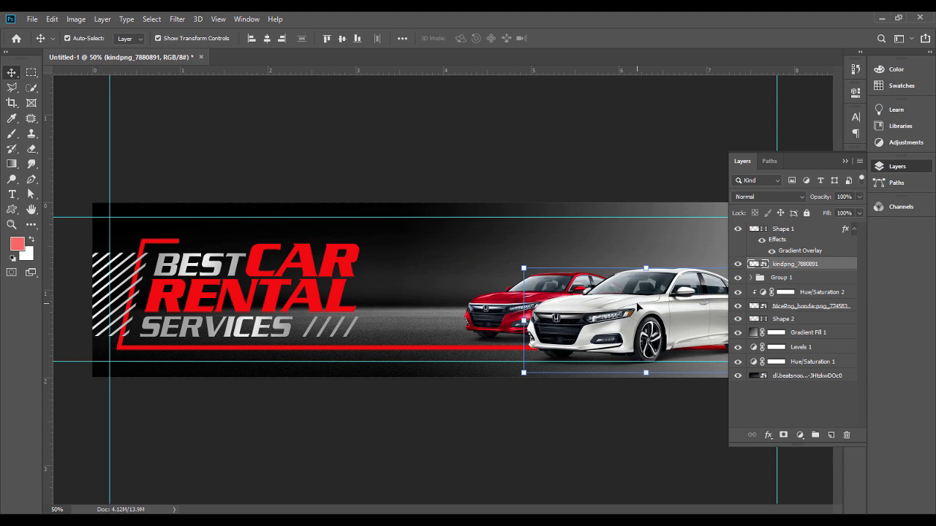
# Place the white car layer below the text group and group both car layers with the Hue/Saturation 2 adjustment.
pyautogui.click(794, 278)
pyautogui.click(798, 264)
pyautogui.moveTo(839, 271); pyautogui.dragTo(823, 294)
pyautogui.hotkey('ctrl', 'z')
pyautogui.keyDown('shift'); pyautogui.click(819, 307); pyautogui.keyUp('shift')
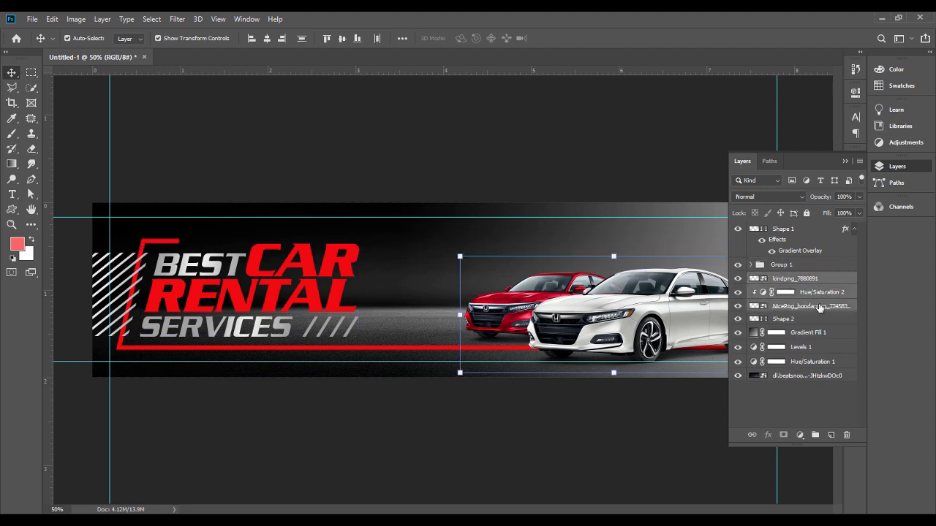
pyautogui.hotkey('ctrl', 'g')
pyautogui.click(737, 278)
pyautogui.click(738, 278)
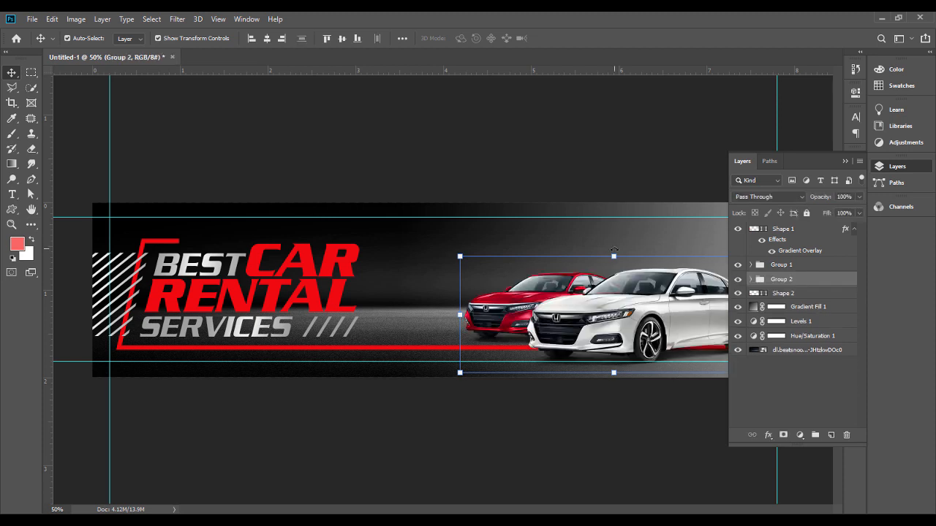
# Nudge the car group slightly upward so the cars' wheels sit closer to the red line.
pyautogui.press('Up')
pyautogui.press('Up')
pyautogui.press('Up')
pyautogui.press('Up')
pyautogui.press('Up')
pyautogui.press('Up')
pyautogui.press('Up')
pyautogui.press('Up')
pyautogui.press('Up')
pyautogui.press('Up')
pyautogui.press('Up')
pyautogui.press('Up')
pyautogui.press('Up')
pyautogui.press('Up')
pyautogui.press('Up')
pyautogui.press('Up')
pyautogui.press('Up')
pyautogui.press('Up')
pyautogui.press('Up')
pyautogui.press('Up')
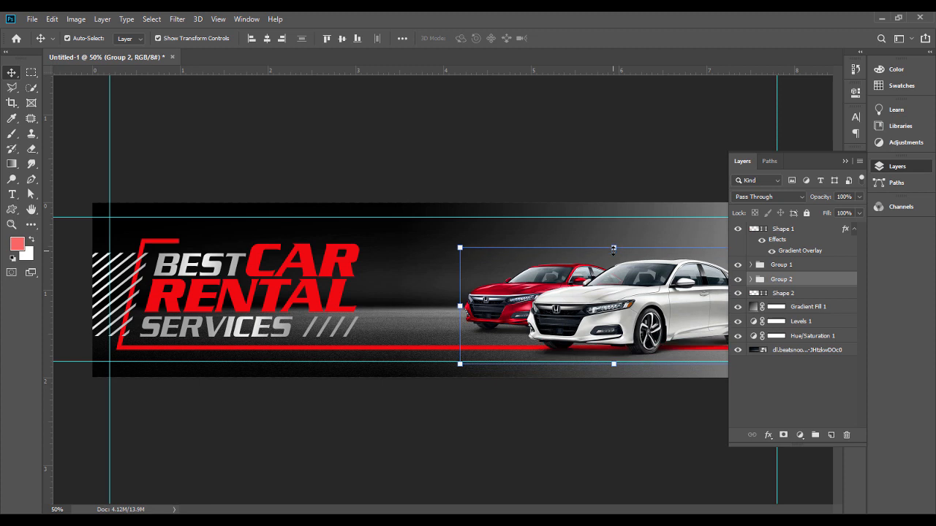
pyautogui.click(844, 161)
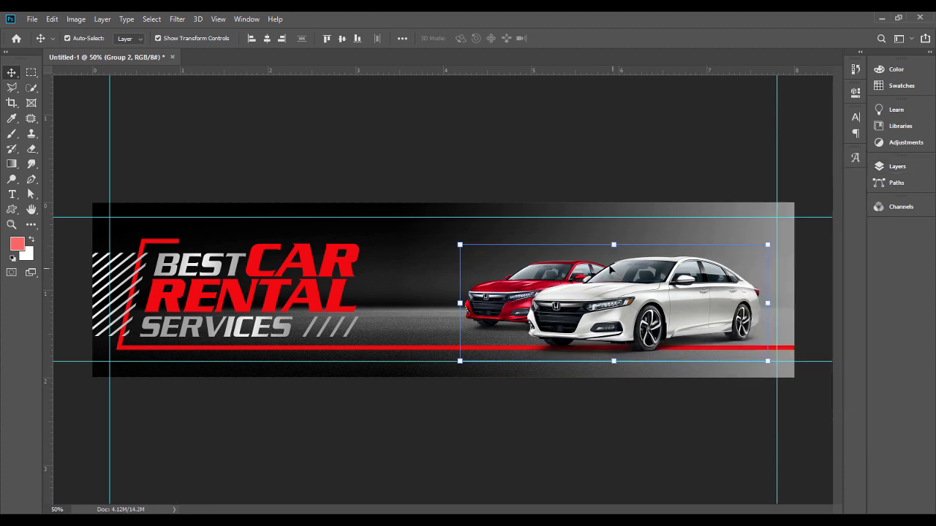
# Scale the car group up slightly around its center and deselect it.
pyautogui.moveTo(614, 244); pyautogui.dragTo(614, 239)
pyautogui.press('Return')
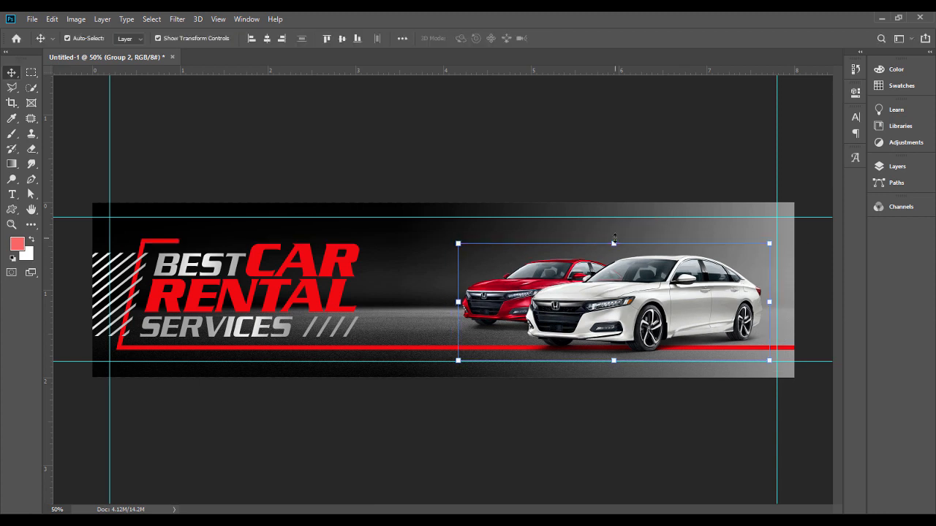
pyautogui.click(333, 137)
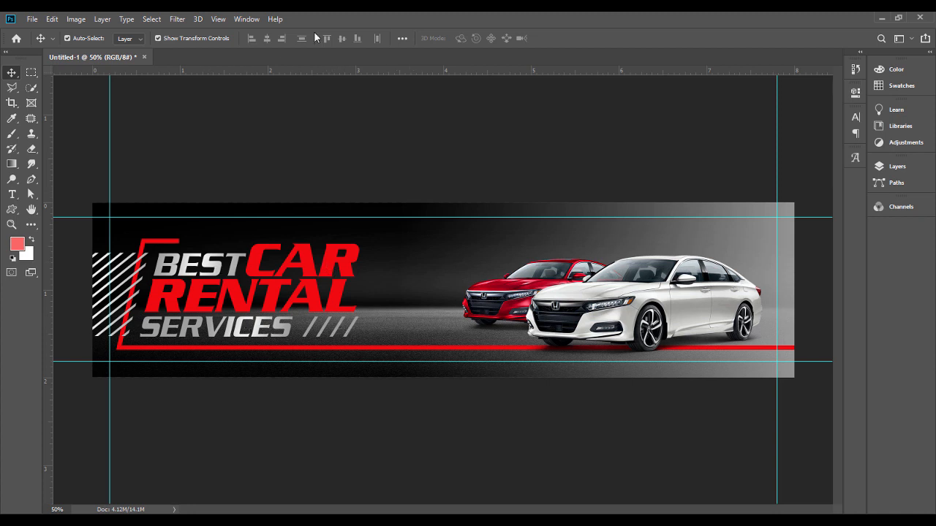
# Draw a filled octagon custom shape of about 256 by 256 px between the headline and the cars.
pyautogui.click(404, 38)
pyautogui.click(407, 39)
pyautogui.click(11, 209)
pyautogui.click(471, 38)
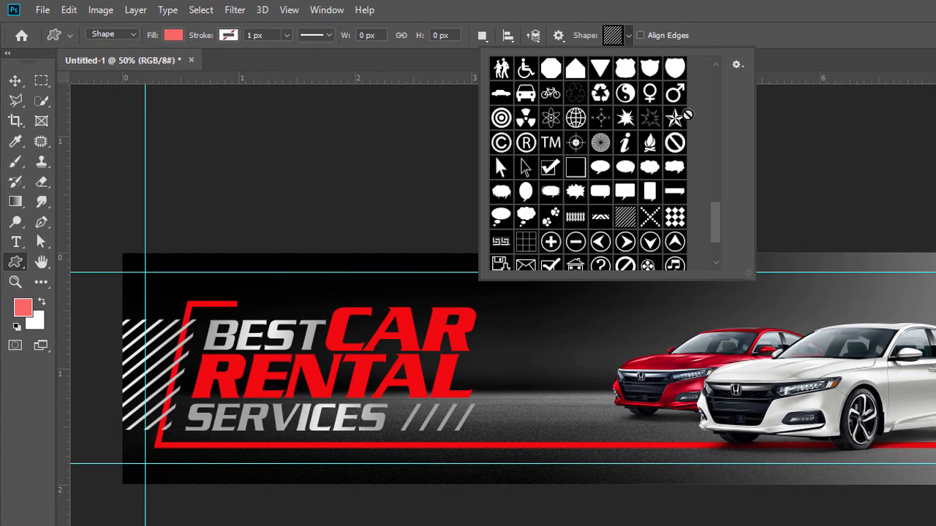
pyautogui.click(550, 72)
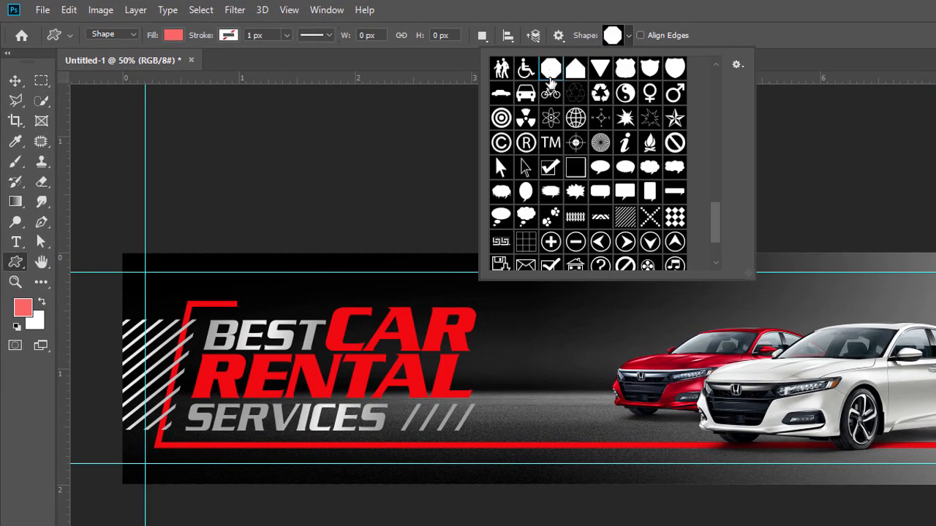
pyautogui.moveTo(515, 348); pyautogui.dragTo(628, 446)
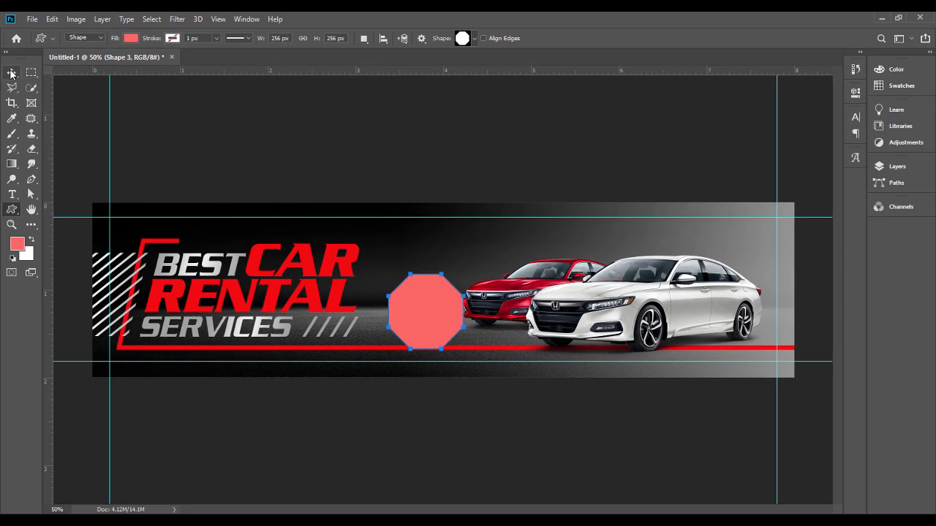
# Position the octagon between the headline and the red car, with its lower edge on the red line.
pyautogui.click(15, 80)
pyautogui.hotkey('ctrl', '+')
pyautogui.hotkey('ctrl', '+')
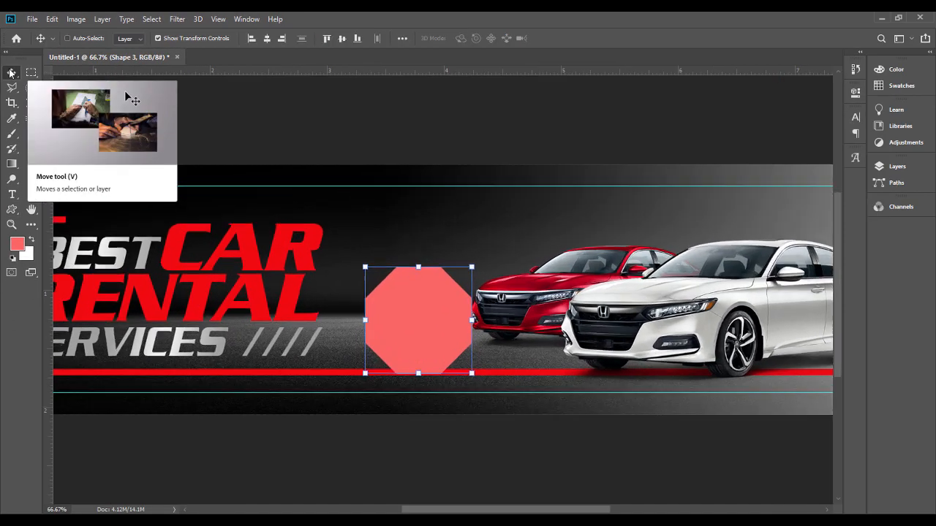
pyautogui.moveTo(395, 326); pyautogui.dragTo(376, 325)
pyautogui.press('Down')
pyautogui.press('Down')
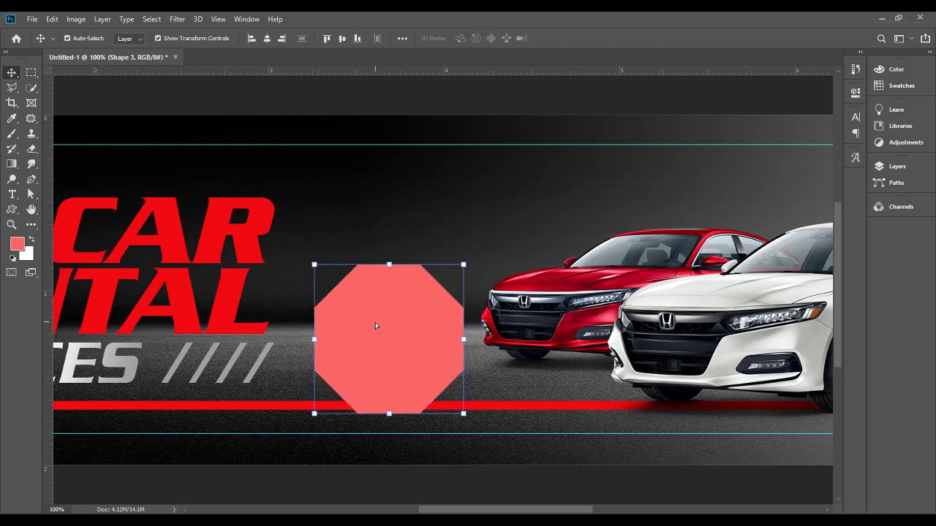
pyautogui.press('Down')
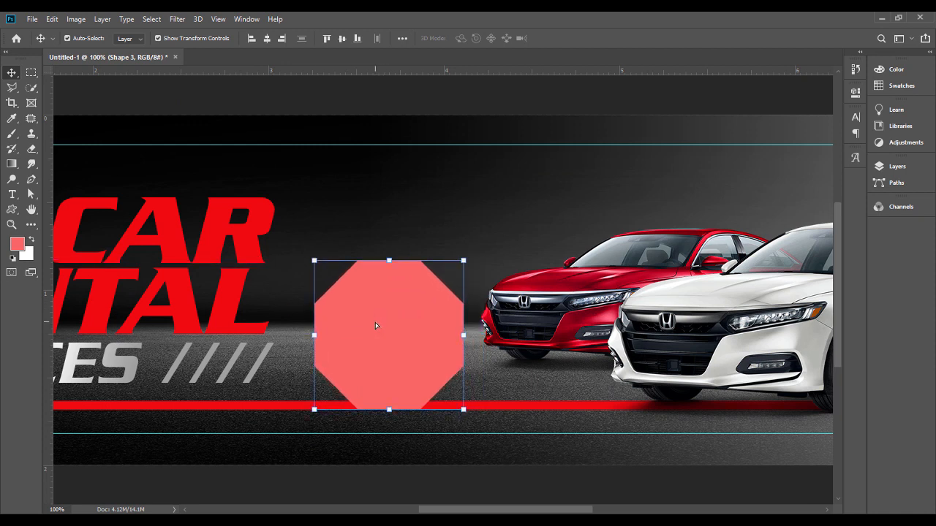
pyautogui.press('Right')
pyautogui.press('Right')
pyautogui.press('Right')
pyautogui.press('Right')
pyautogui.press('Right')
pyautogui.press('Right')
pyautogui.press('Right')
pyautogui.press('Right')
pyautogui.press('Right')
pyautogui.press('Right')
pyautogui.press('Right')
pyautogui.press('Right')
pyautogui.press('Right')
pyautogui.press('Right')
pyautogui.press('Right')
pyautogui.press('Right')
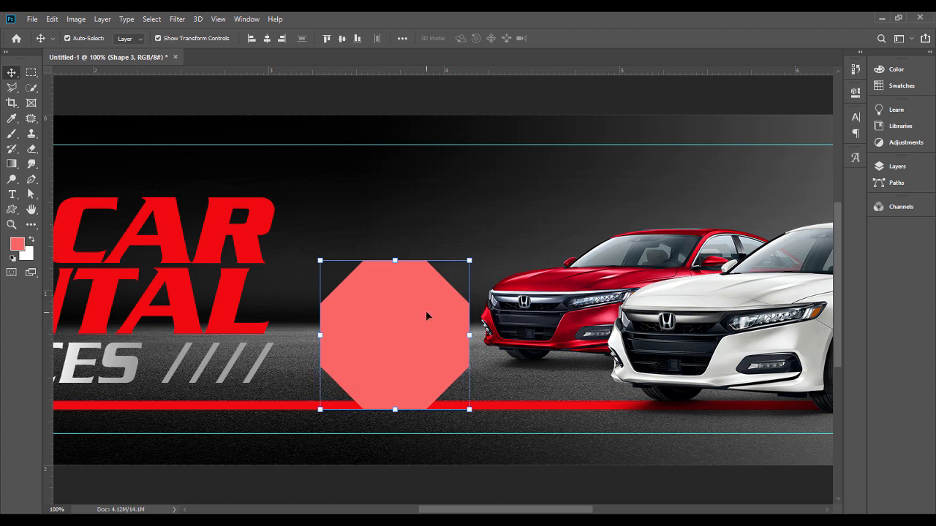
# Copy the layer style of the SERVICES text and paste it onto the octagon shape layer.
pyautogui.click(126, 376)
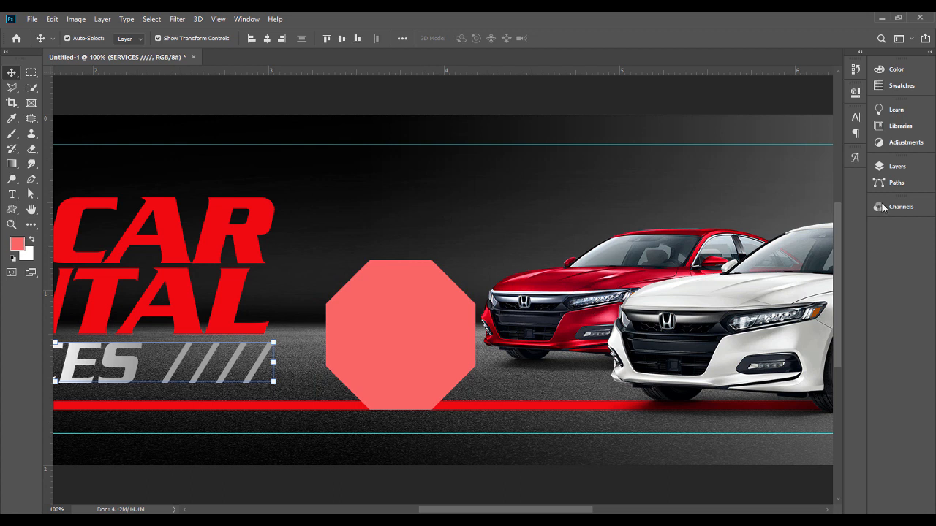
pyautogui.click(897, 167)
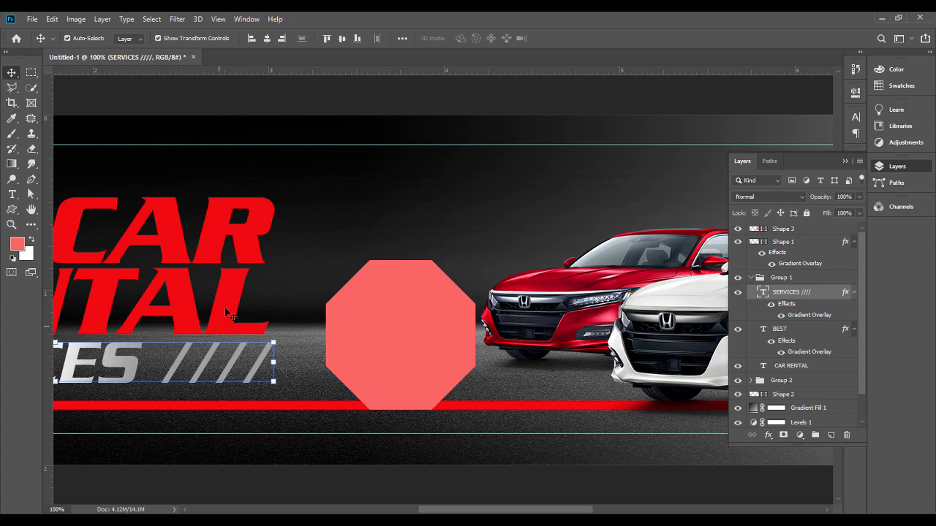
pyautogui.rightClick(805, 293)
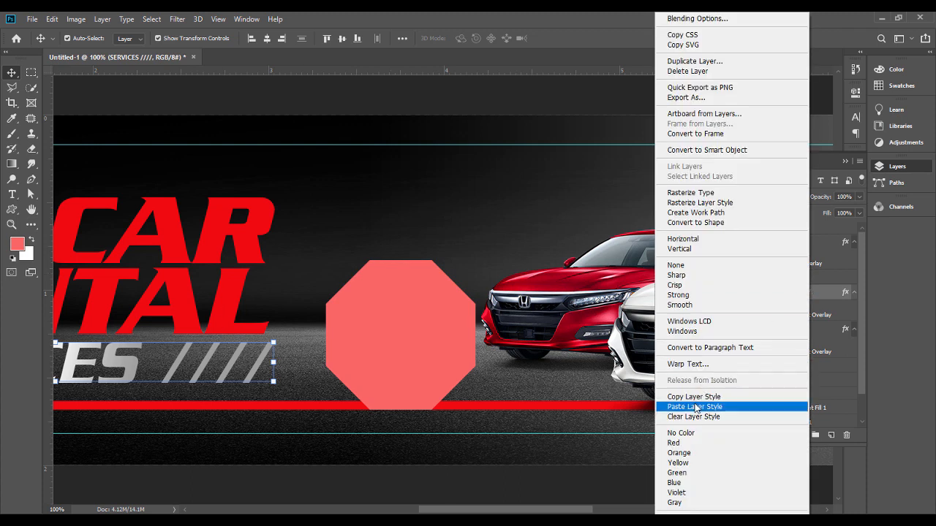
pyautogui.click(694, 396)
pyautogui.hotkey('ctrl', '-')
pyautogui.hotkey('ctrl', '-')
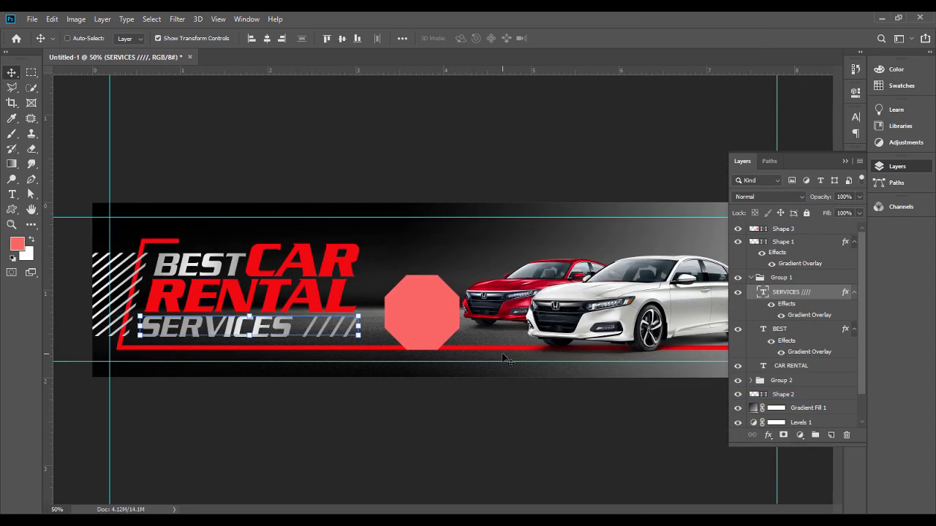
pyautogui.keyDown('ctrl'); pyautogui.click(425, 291); pyautogui.keyUp('ctrl')
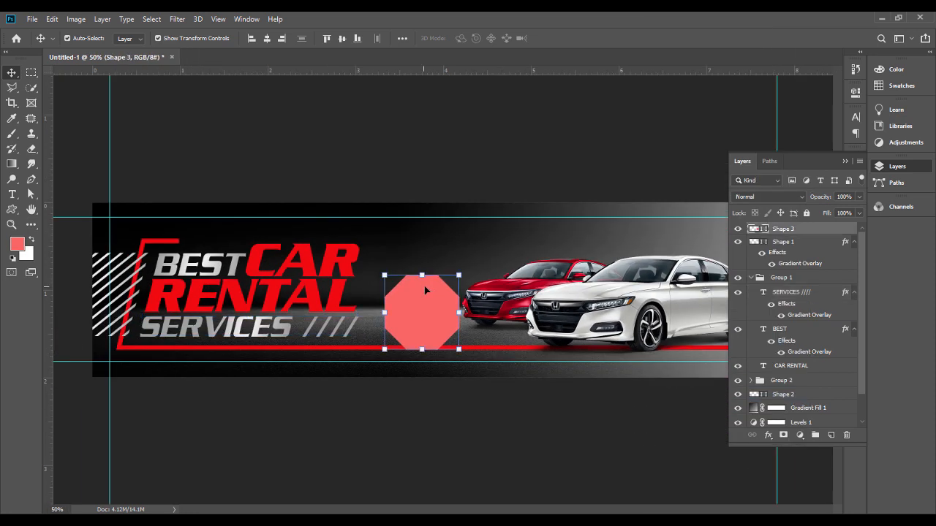
pyautogui.rightClick(802, 231)
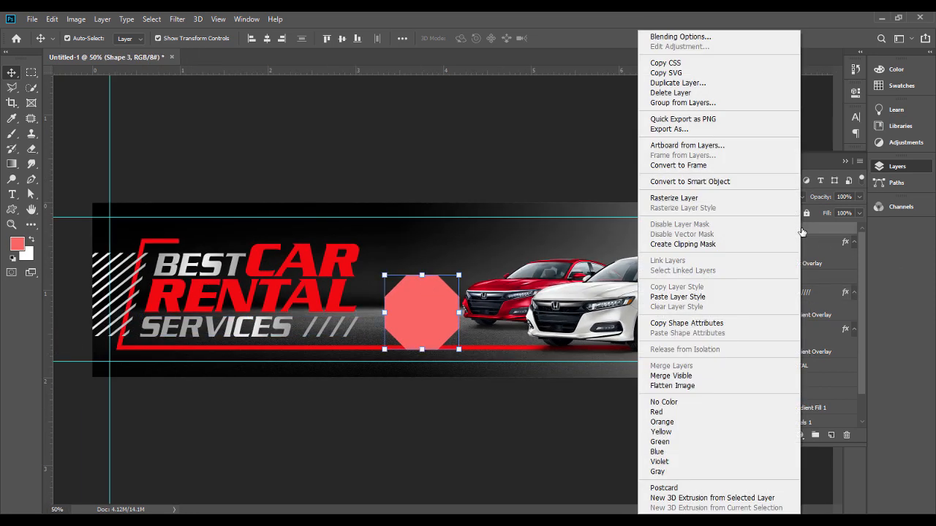
pyautogui.click(679, 296)
pyautogui.click(526, 403)
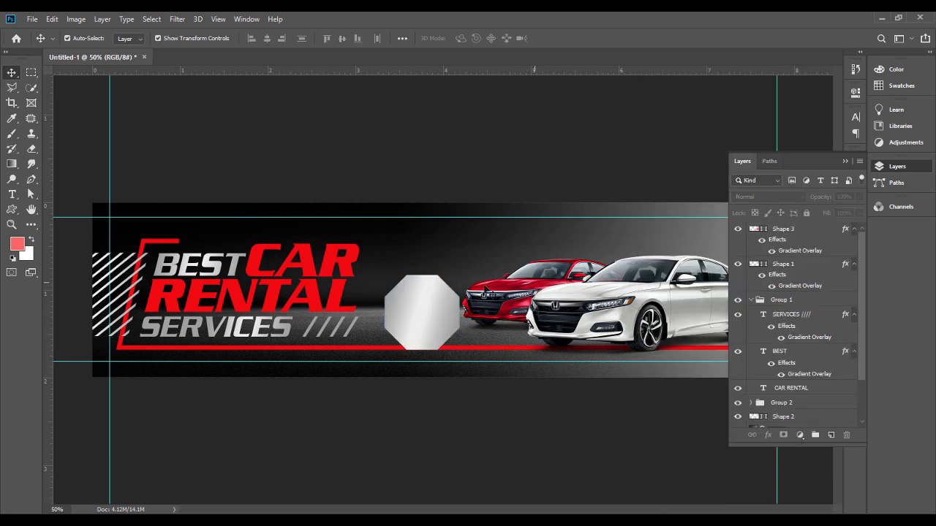
# Change the angle of the octagon's gradient overlay so its bands slant the opposite way.
pyautogui.click(453, 302)
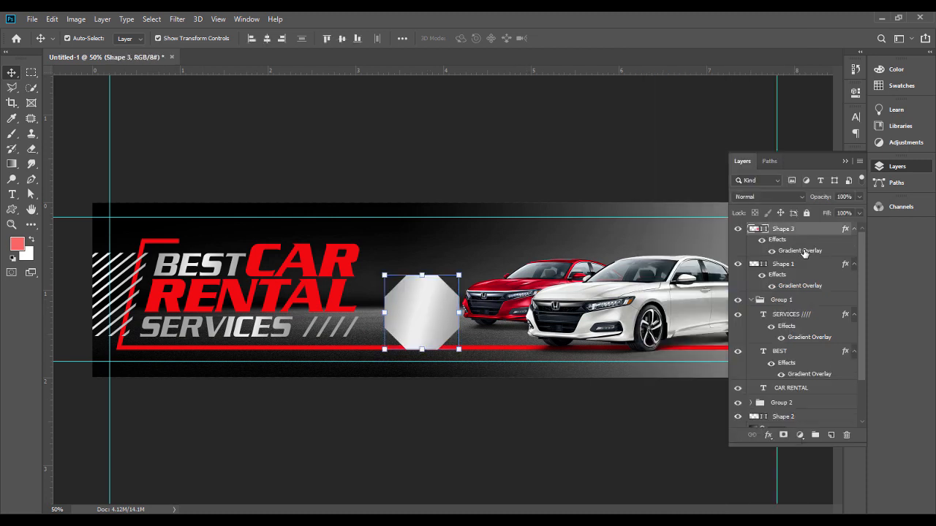
pyautogui.doubleClick(802, 252)
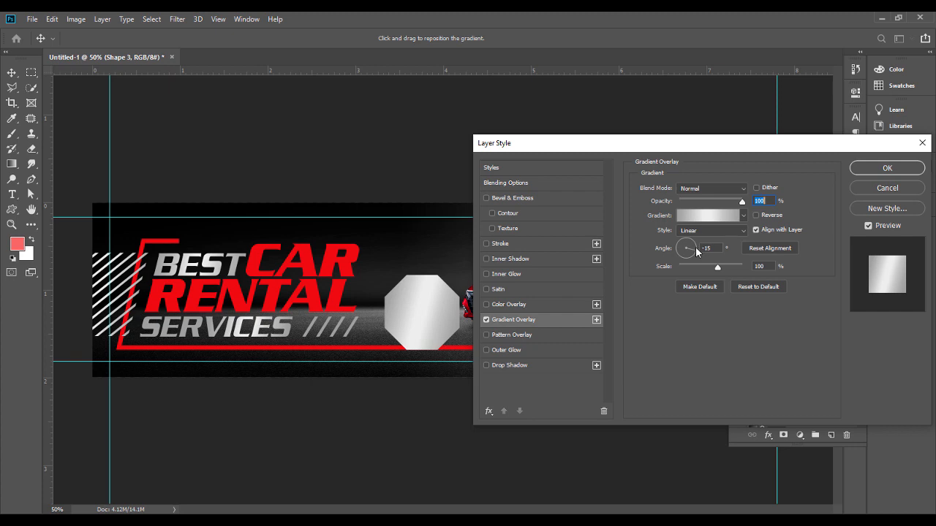
pyautogui.moveTo(696, 251); pyautogui.dragTo(698, 249)
pyautogui.click(867, 170)
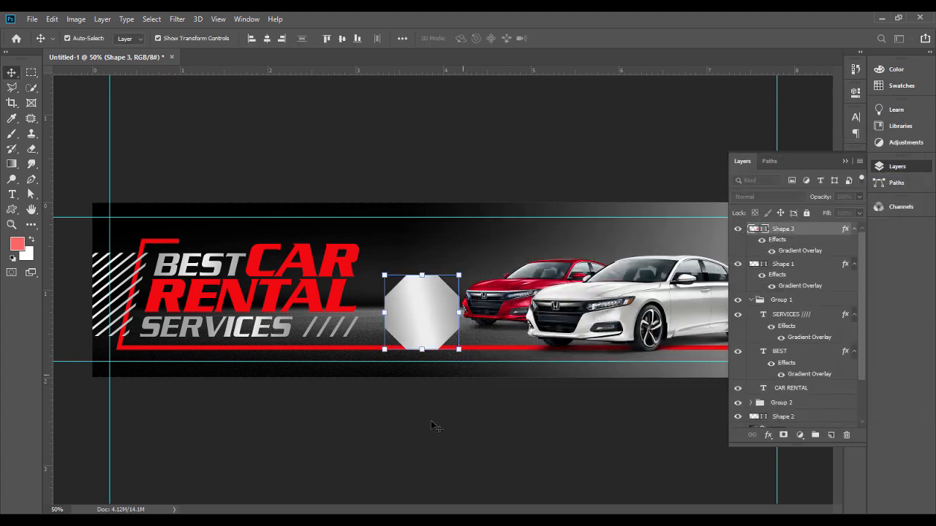
pyautogui.click(423, 448)
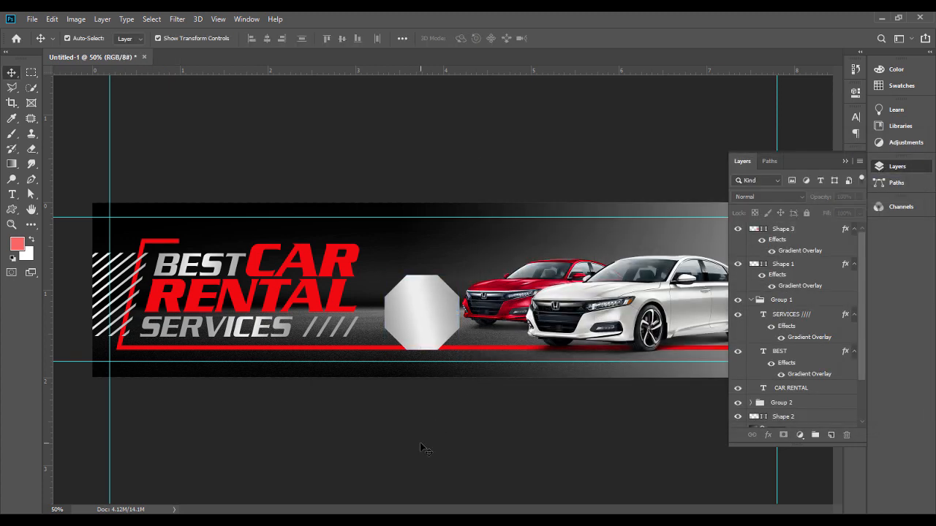
pyautogui.click(844, 161)
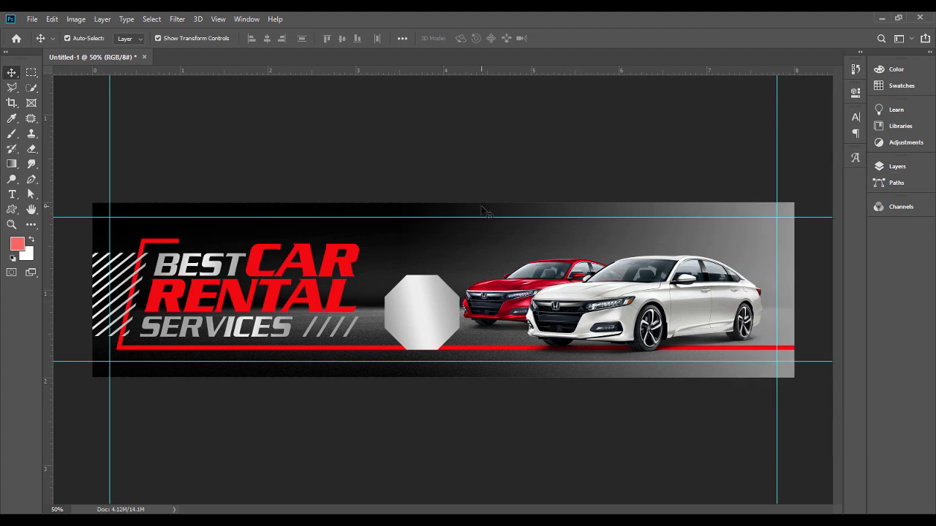
# Add a text layer above the octagon reading "PRICE STARTS FROM" on three lines.
pyautogui.click(12, 194)
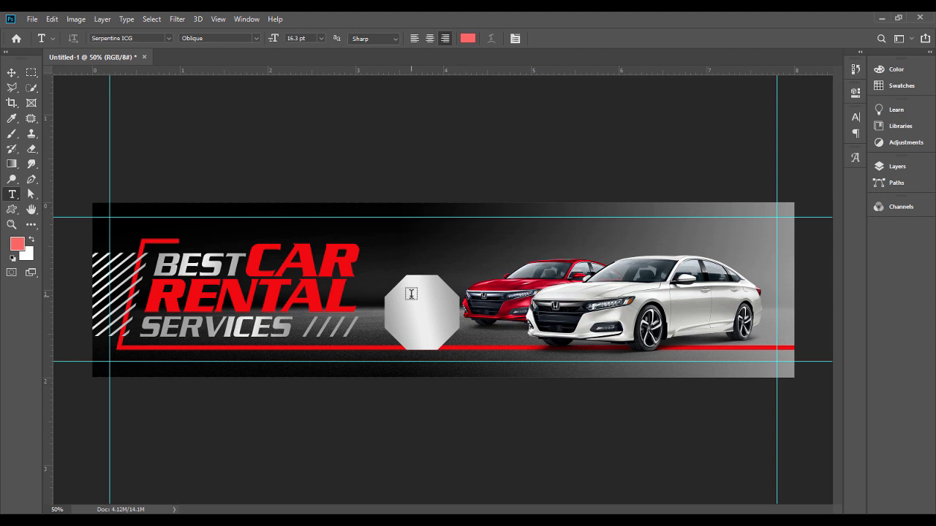
pyautogui.click(407, 254)
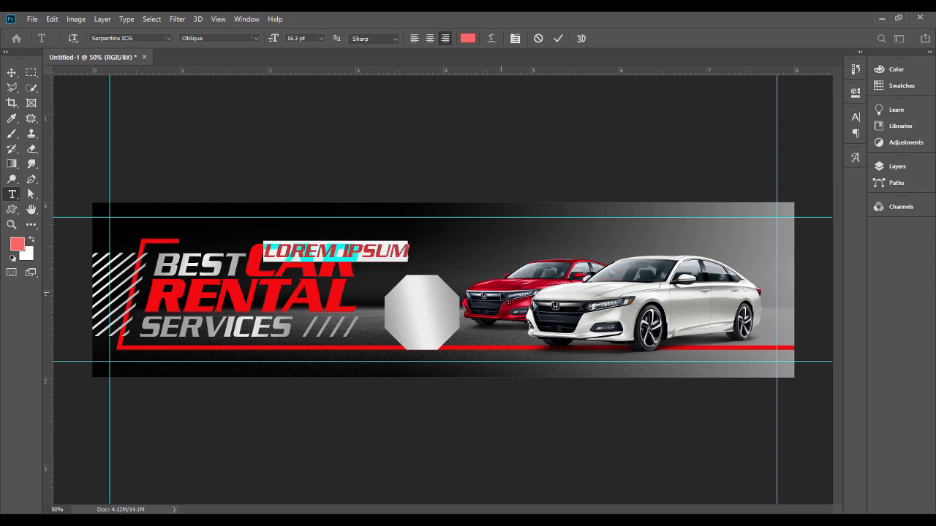
pyautogui.write('PRICE')
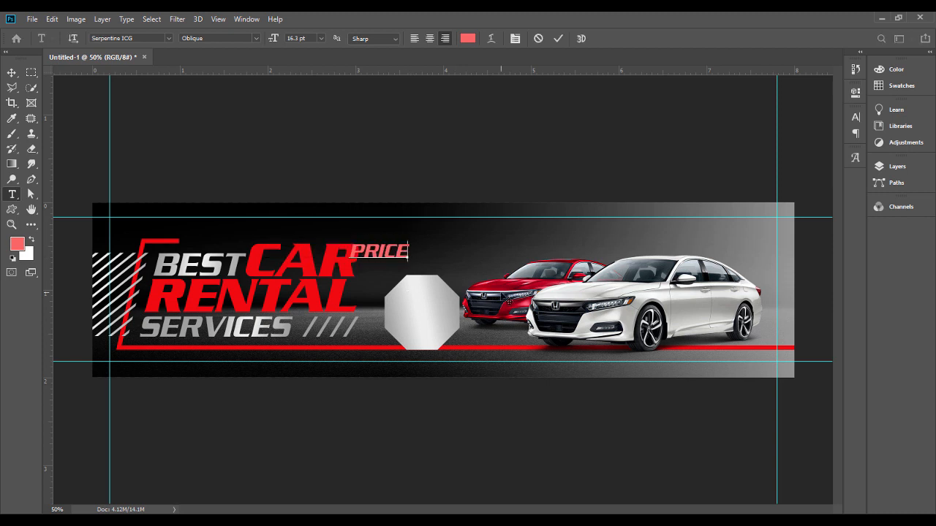
pyautogui.press('Return')
pyautogui.write('$AT')
pyautogui.press('BackSpace')
pyautogui.press('BackSpace')
pyautogui.write('TARS')
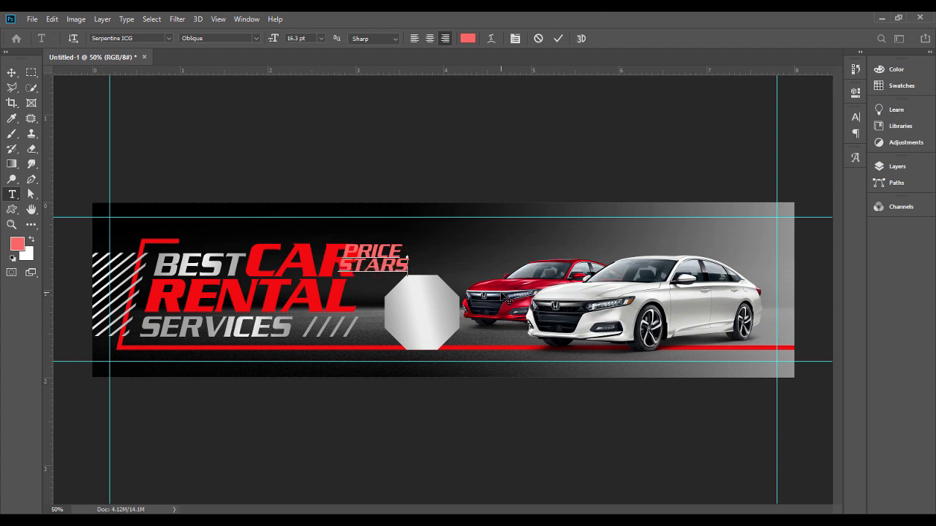
pyautogui.press('BackSpace')
pyautogui.write('T')
pyautogui.write('S ')
pyautogui.write('FORM')
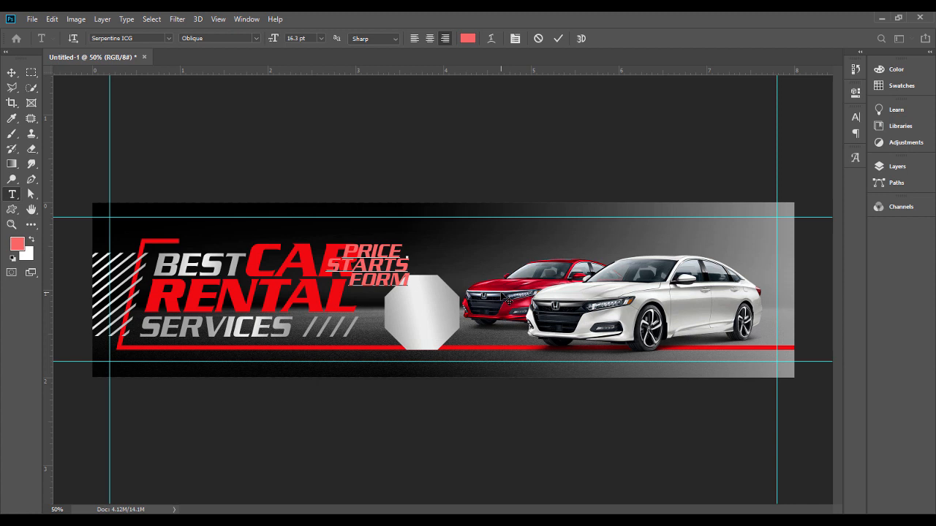
pyautogui.press('BackSpace')
pyautogui.press('BackSpace')
pyautogui.press('BackSpace')
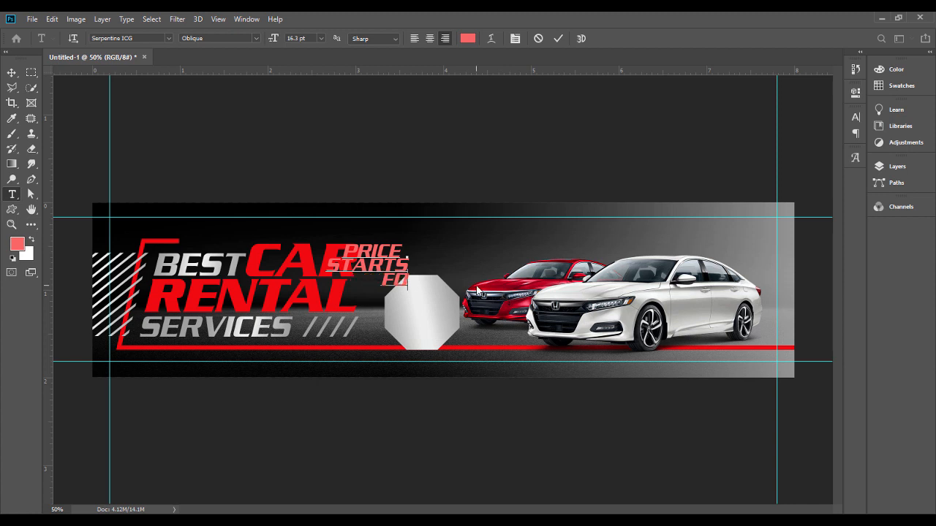
pyautogui.write('ROM')
# Set the PRICE STARTS FROM text's font to Nexa Black Regular and move the text over the octagon.
pyautogui.hotkey('ctrl', 'a')
pyautogui.click(155, 38)
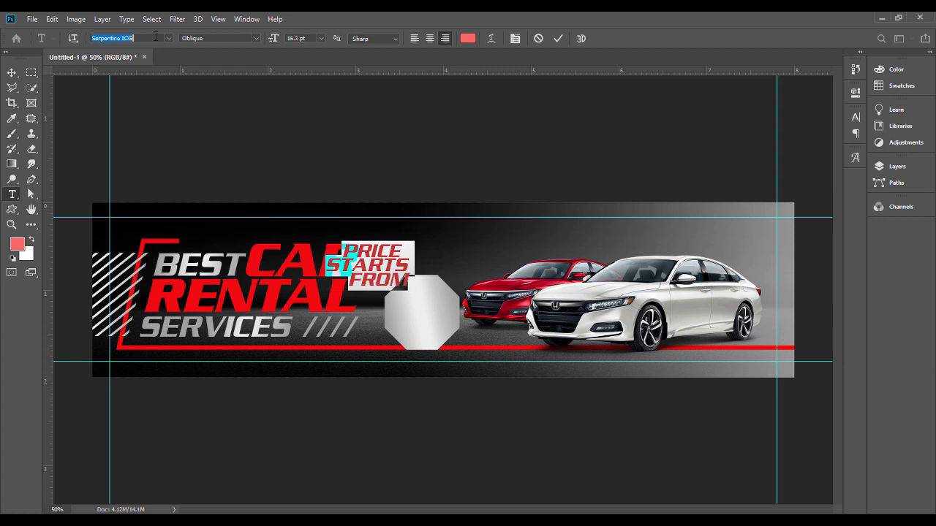
pyautogui.write('NEX')
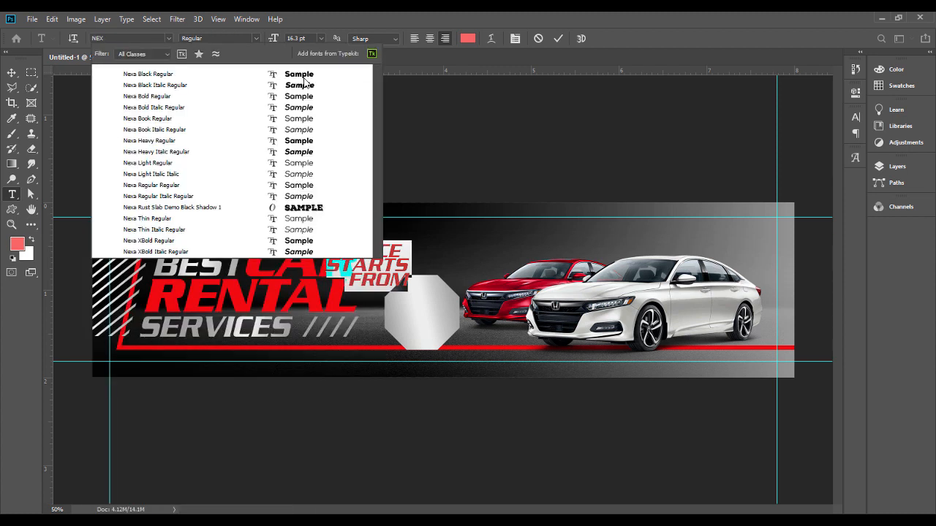
pyautogui.click(302, 74)
pyautogui.click(11, 73)
pyautogui.moveTo(369, 161); pyautogui.dragTo(413, 192)
# Center-align the PRICE STARTS FROM text and set its color to 010101.
pyautogui.press('t')
pyautogui.press('Return')
pyautogui.click(430, 38)
pyautogui.click(468, 39)
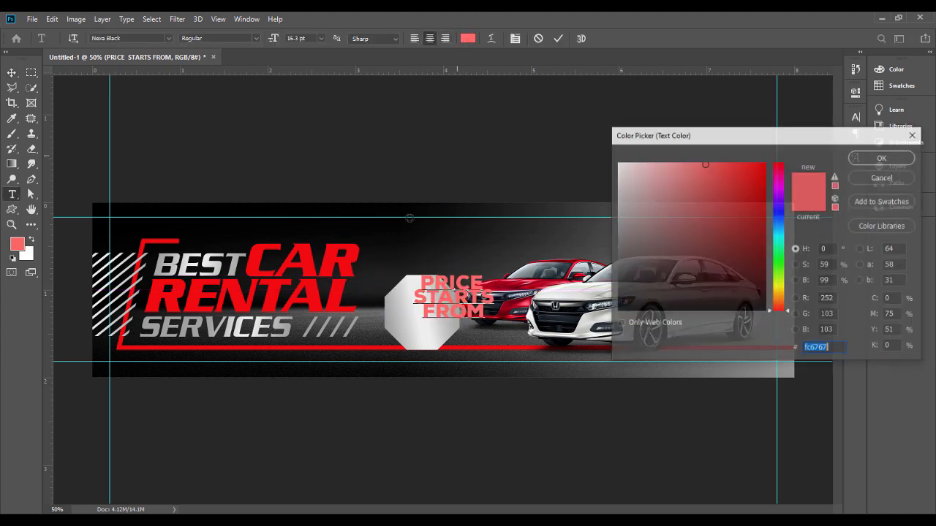
pyautogui.write('010101')
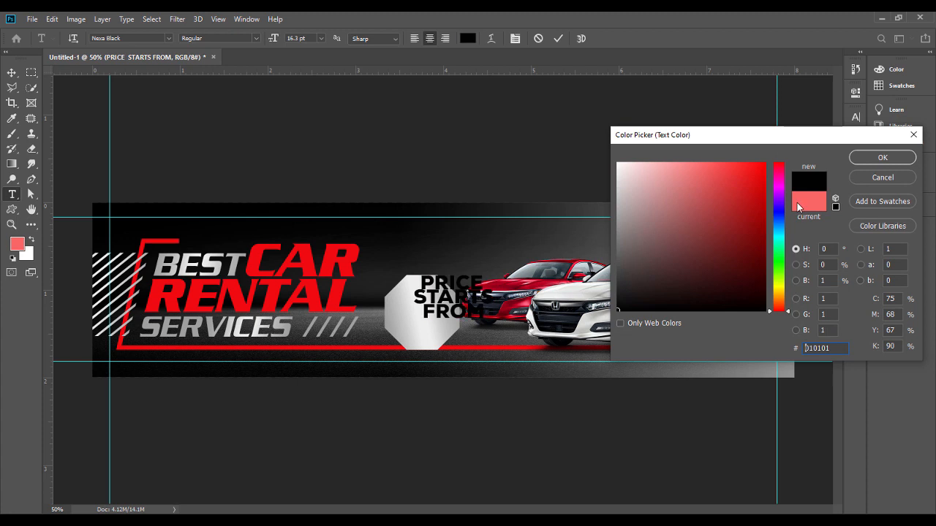
pyautogui.click(881, 158)
# Scale the PRICE STARTS FROM text down to about 8.26 pt and place it in the octagon's upper half.
pyautogui.click(12, 73)
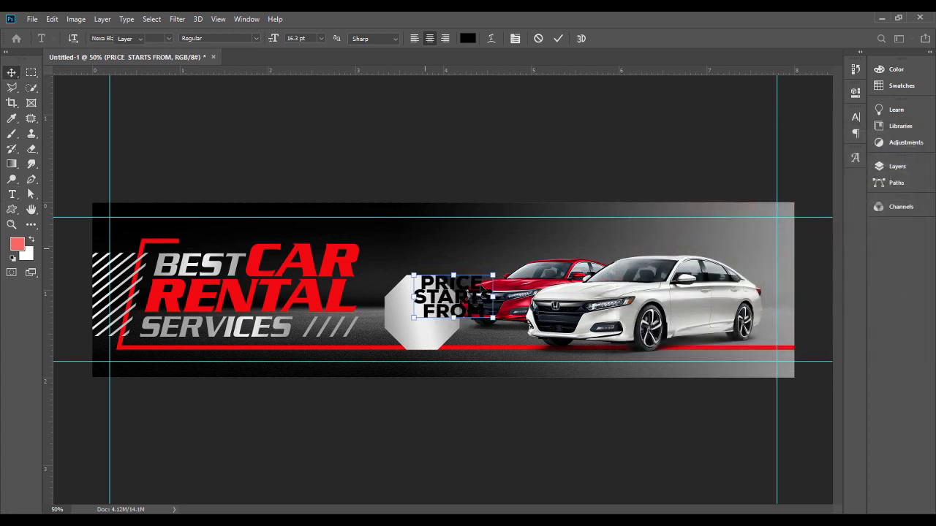
pyautogui.moveTo(492, 318); pyautogui.dragTo(425, 301)
pyautogui.press('Return')
# Set the leading of the whole PRICE STARTS FROM text to 7 pt.
pyautogui.press('t')
pyautogui.click(424, 301)
pyautogui.hotkey('ctrl', 'a')
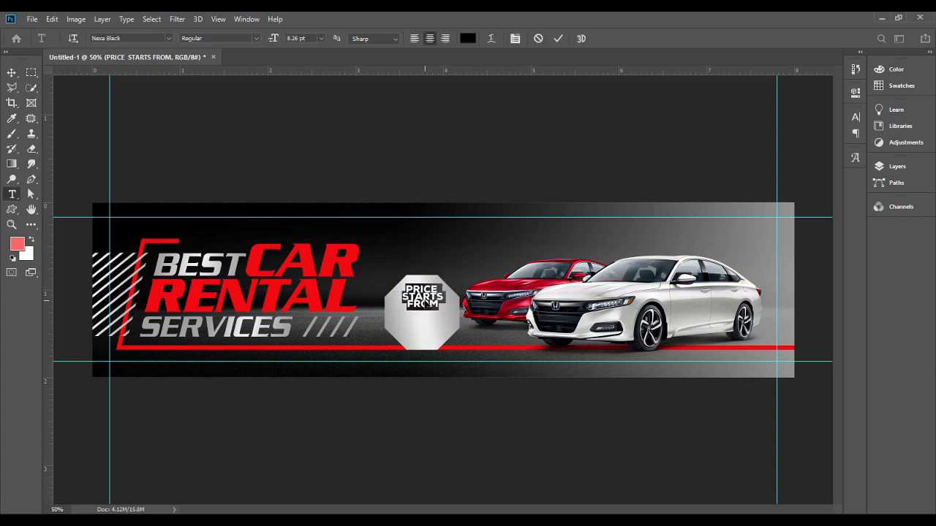
pyautogui.click(855, 121)
pyautogui.click(835, 148)
pyautogui.click(822, 152)
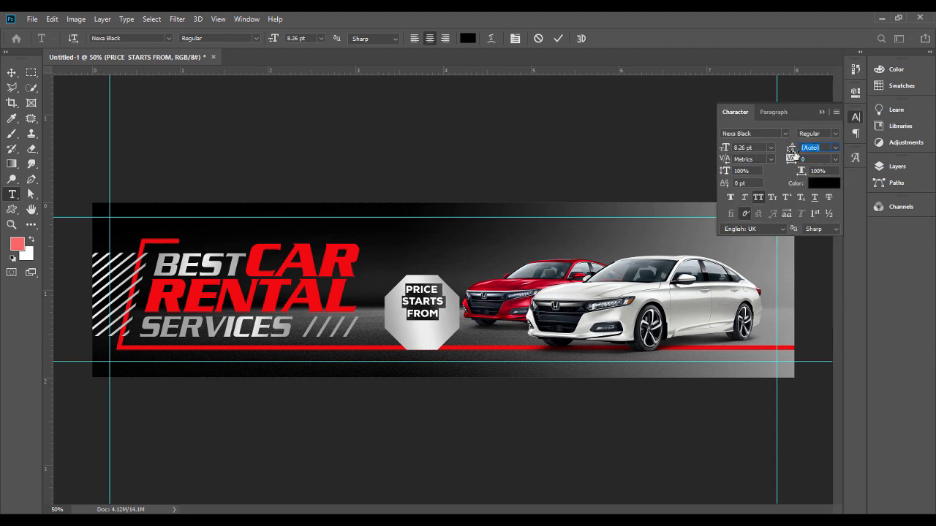
pyautogui.write('8')
pyautogui.press('Return')
pyautogui.press('Down')
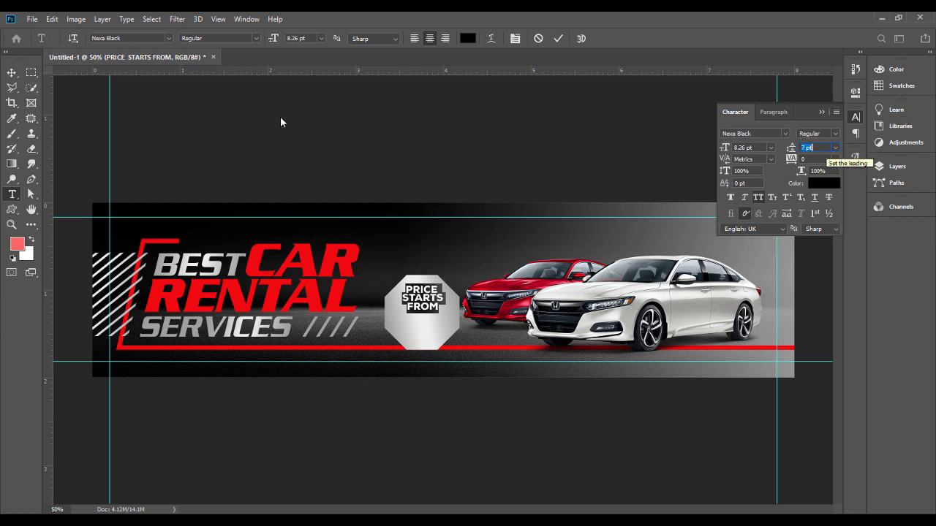
pyautogui.click(15, 74)
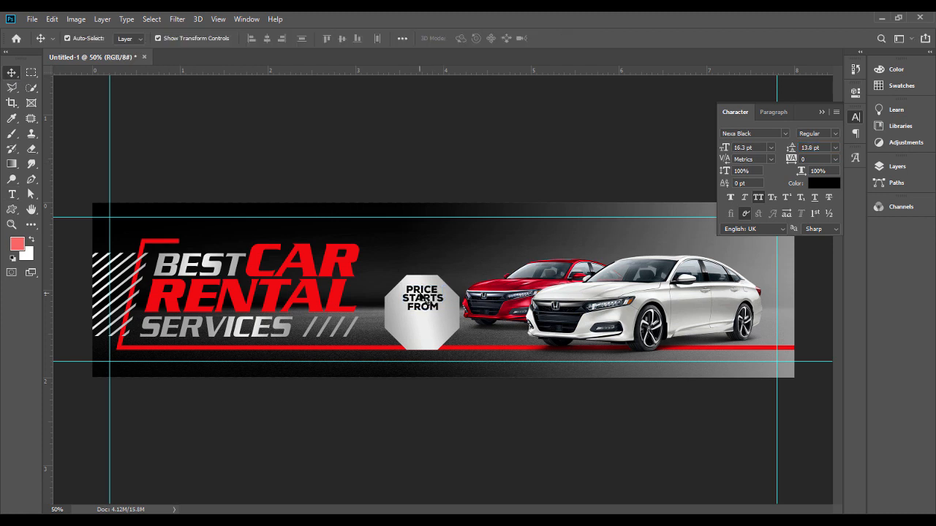
# Duplicate the PRICE STARTS FROM text, move the copy below it in the octagon and change its wording to "$105".
pyautogui.click(424, 299)
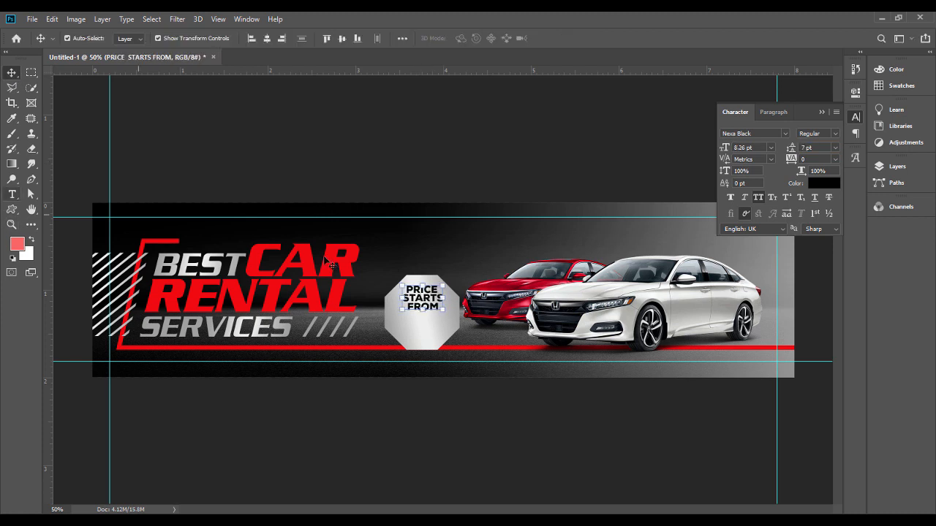
pyautogui.hotkey('ctrl', 'j')
pyautogui.moveTo(423, 302); pyautogui.dragTo(422, 333)
pyautogui.doubleClick(422, 332)
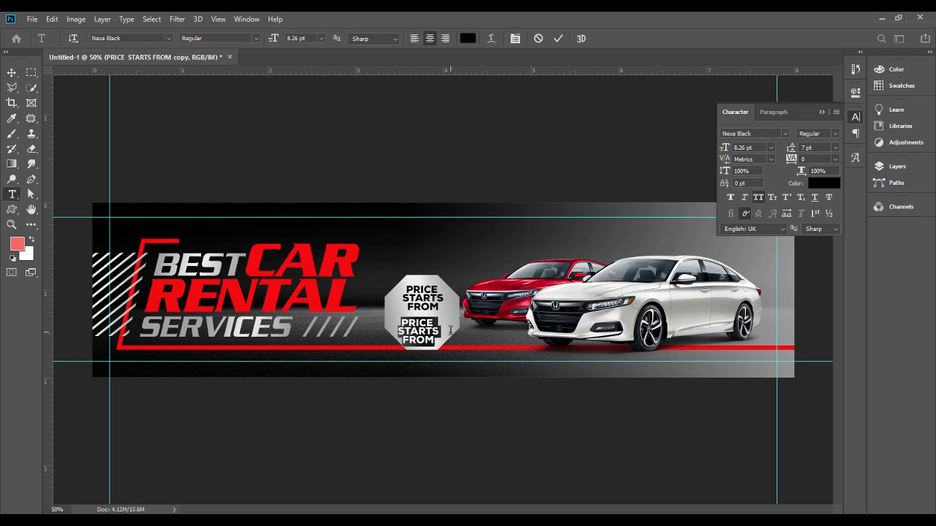
pyautogui.write('105')
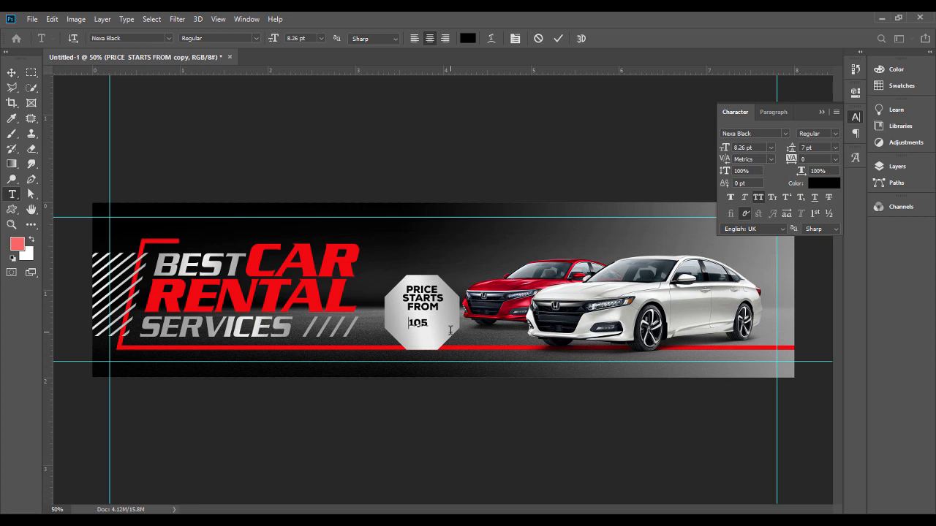
pyautogui.write('$')
# Enlarge the $105 text to about 13.48 pt and position it in the lower part of the octagon.
pyautogui.click(12, 73)
pyautogui.hotkey('ctrl', 't')
pyautogui.moveTo(432, 328)
pyautogui.mouseDown()
pyautogui.moveTo(449, 335)
pyautogui.moveTo(422, 335)
pyautogui.mouseUp()
pyautogui.press('Return')
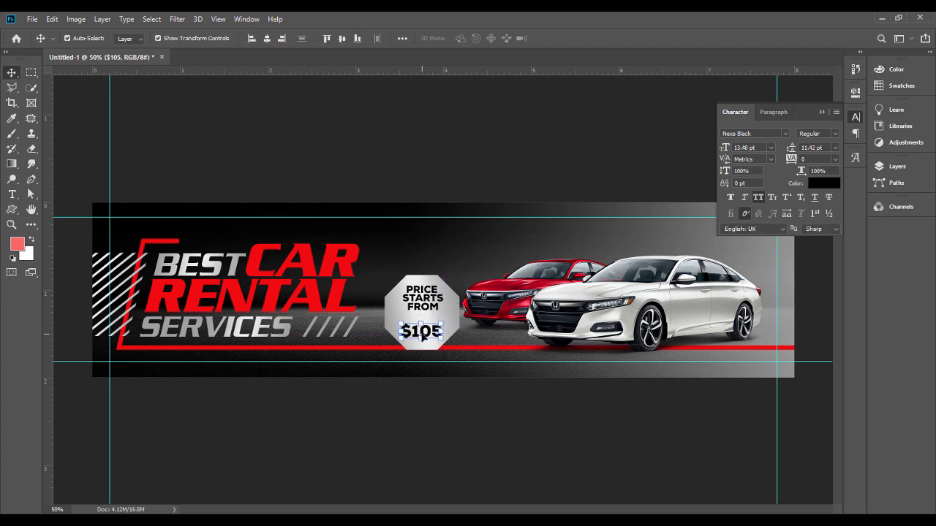
# Draw a horizontal line shape about 196 px long between PRICE STARTS FROM and $105 with the Pen tool.
pyautogui.click(366, 146)
pyautogui.click(30, 179)
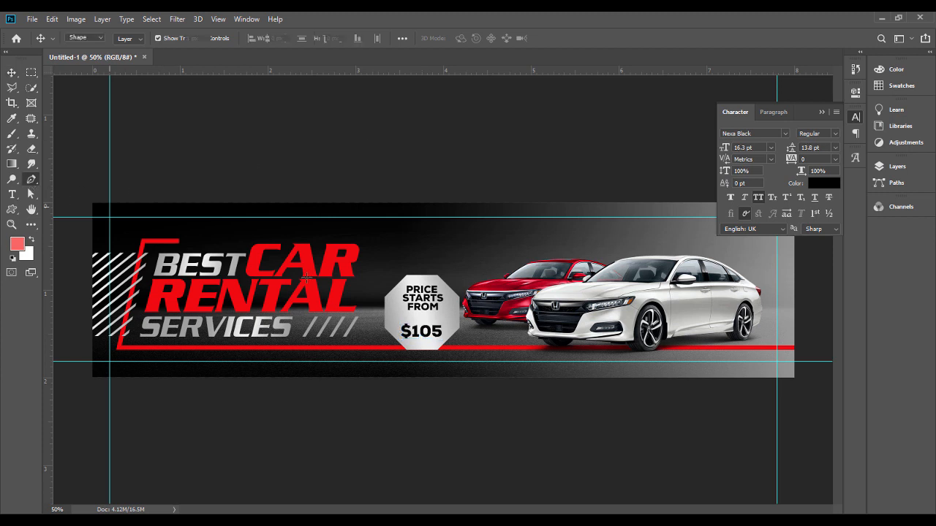
pyautogui.click(393, 316)
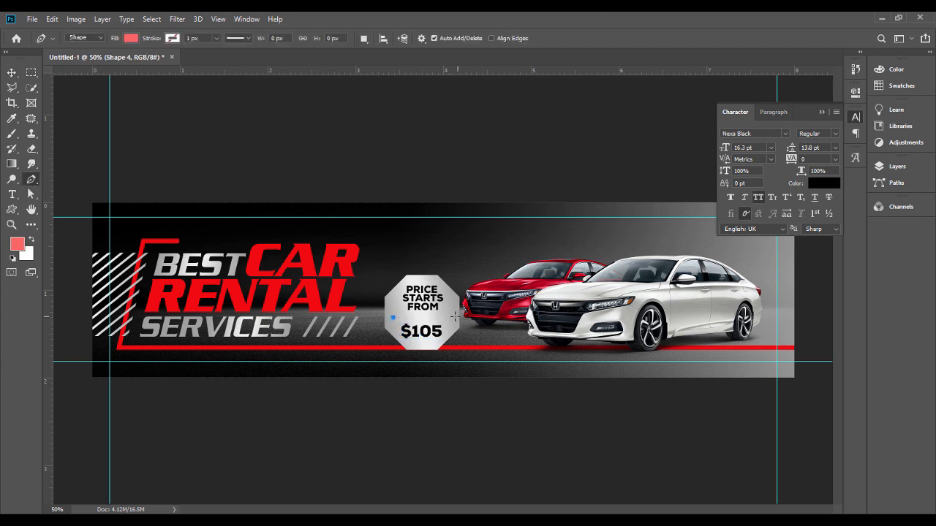
pyautogui.click(450, 316)
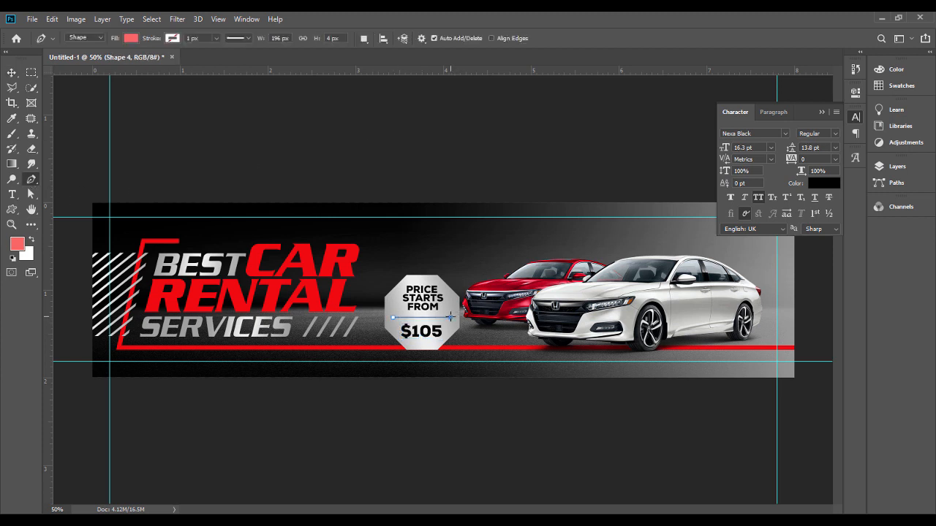
# Give the divider line a black stroke 5 px wide.
pyautogui.click(172, 38)
pyautogui.click(123, 99)
pyautogui.click(202, 38)
pyautogui.write('5')
pyautogui.press('Return')
pyautogui.click(11, 73)
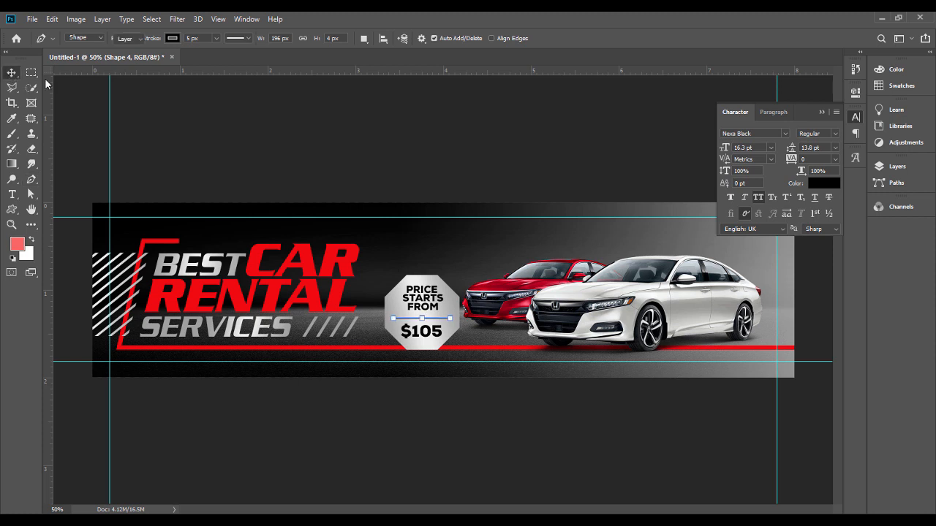
# Move the $105 text slightly up and the PRICE STARTS FROM text slightly down, closer to the divider line.
pyautogui.click(463, 195)
pyautogui.moveTo(429, 334); pyautogui.dragTo(429, 304)
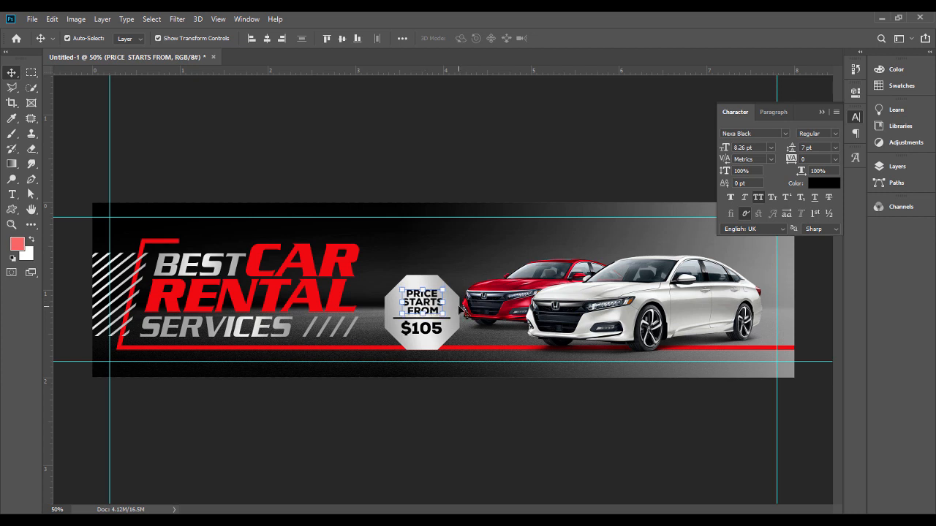
pyautogui.click(422, 277)
pyautogui.moveTo(421, 155); pyautogui.dragTo(436, 400)
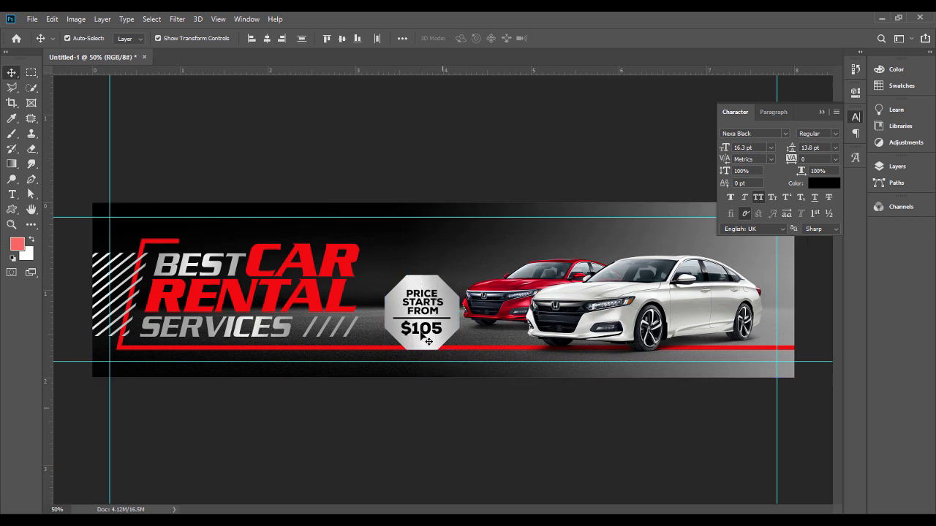
# Center the badge texts horizontally on the octagon and shift the whole badge slightly left.
pyautogui.click(430, 332)
pyautogui.doubleClick(429, 333)
pyautogui.click(462, 311)
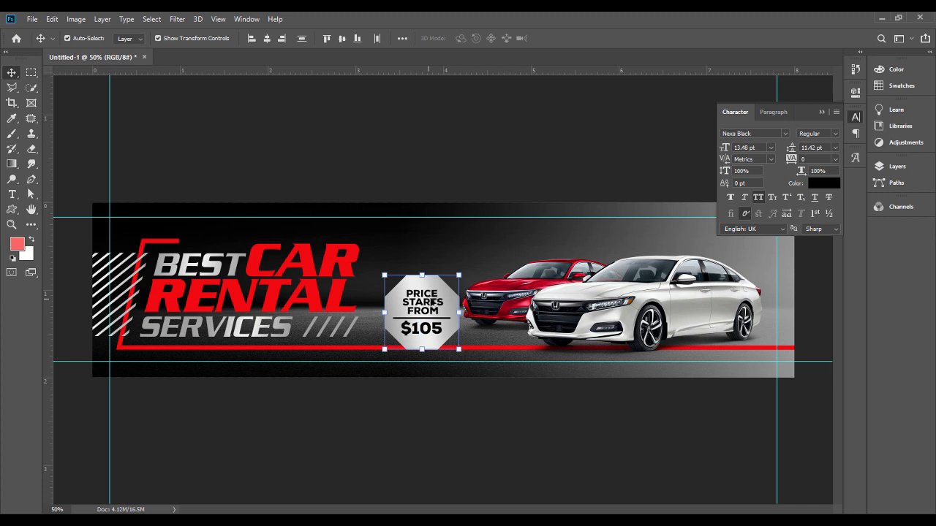
pyautogui.click(266, 38)
pyautogui.moveTo(456, 301)
pyautogui.mouseDown()
pyautogui.moveTo(464, 300)
pyautogui.moveTo(456, 300)
pyautogui.mouseUp()
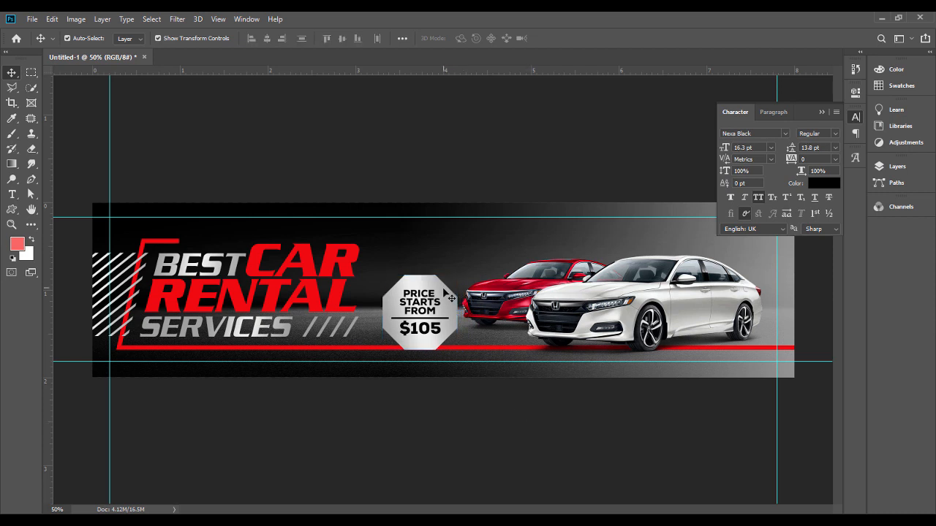
# Shrink the octagon slightly around its center and compare it with the previous size using undo and redo.
pyautogui.click(451, 292)
pyautogui.moveTo(458, 273); pyautogui.dragTo(456, 276)
pyautogui.press('Return')
pyautogui.click(472, 175)
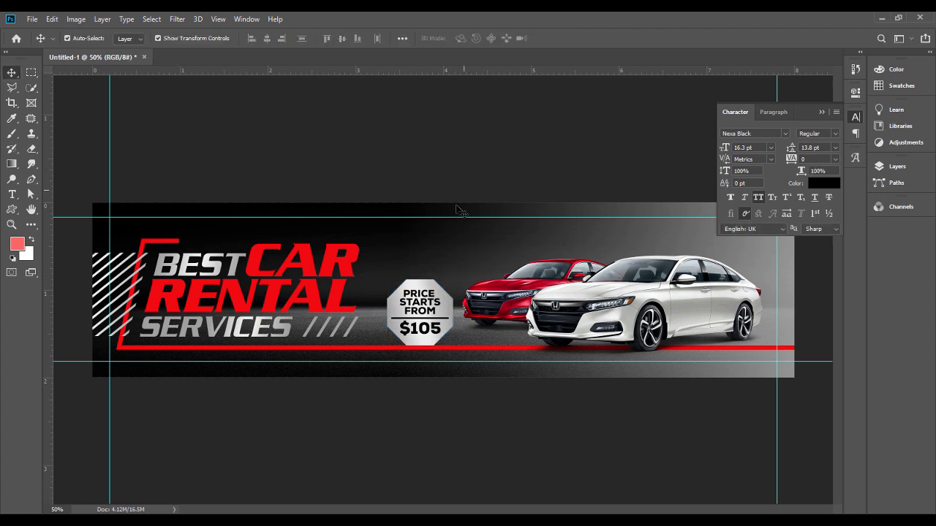
pyautogui.hotkey('ctrl', 'z')
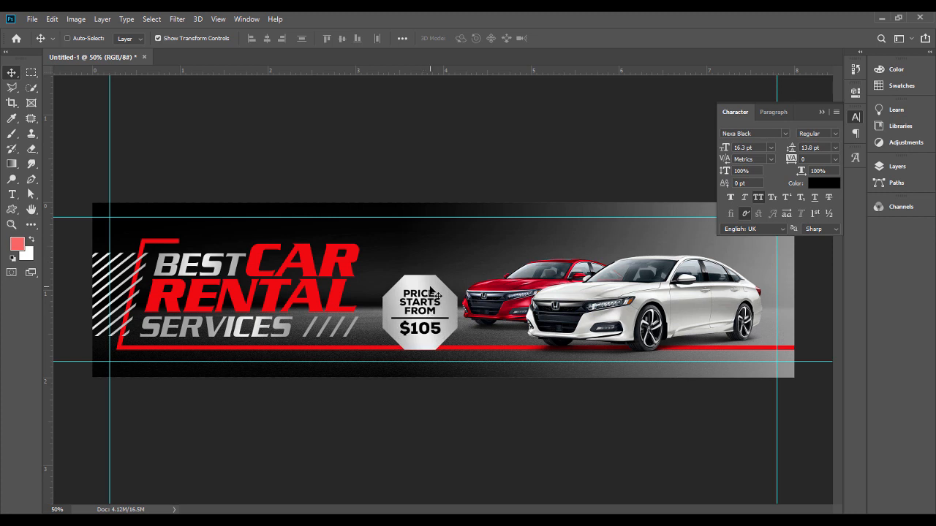
pyautogui.hotkey('ctrl', 'shift', 'z')
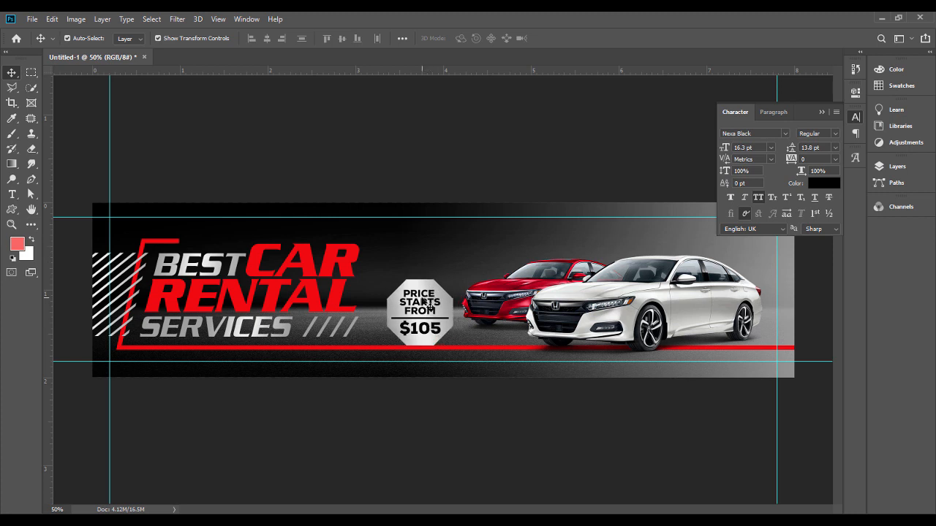
# Change the PRICE STARTS FROM text's font to Nexa Heavy Regular.
pyautogui.doubleClick(422, 301)
pyautogui.click(159, 37)
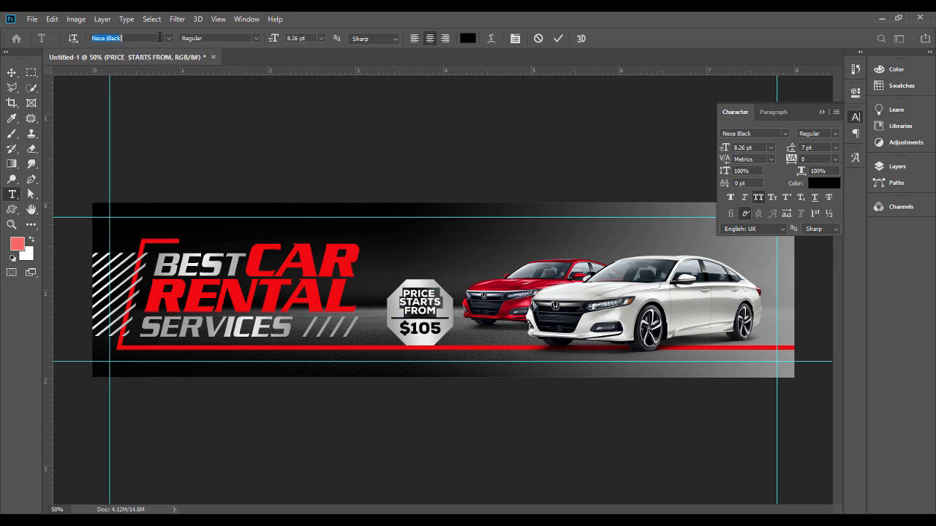
pyautogui.write('NEX')
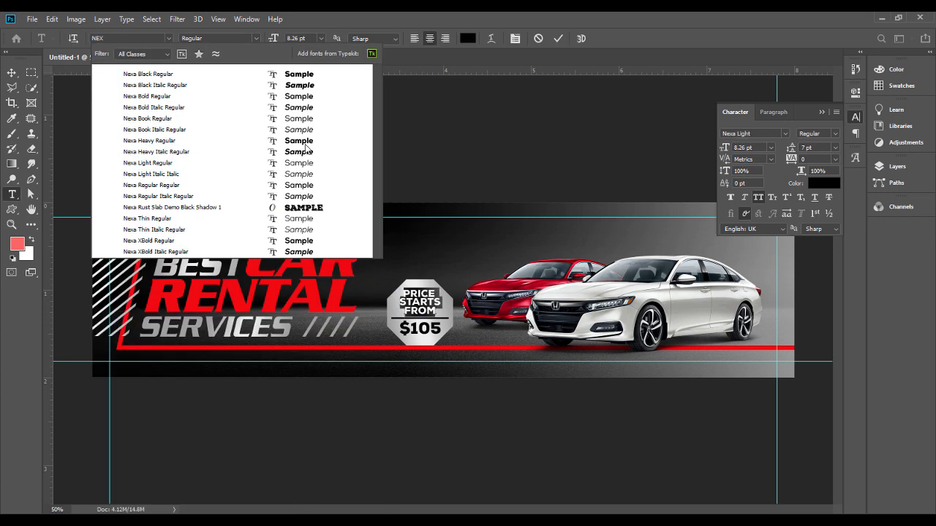
pyautogui.click(304, 140)
pyautogui.press('ctrl')
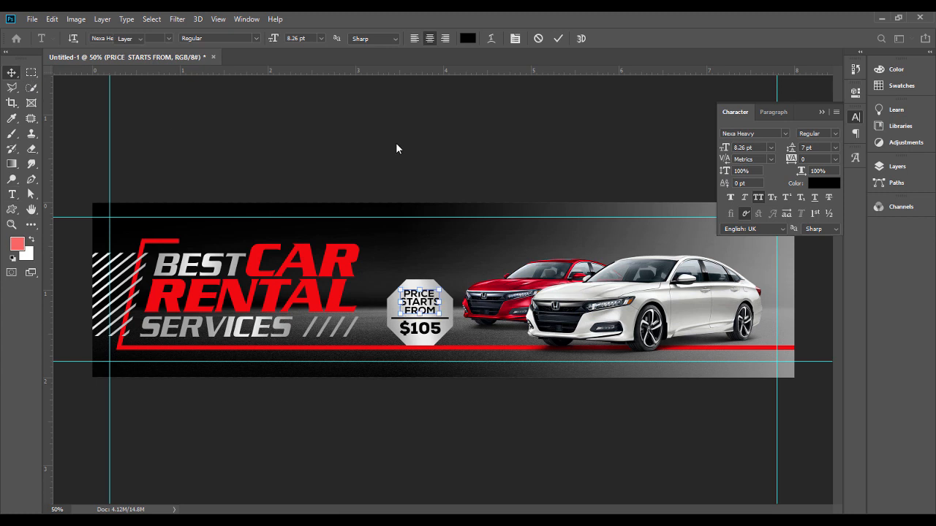
pyautogui.hotkey('ctrl', 'Return')
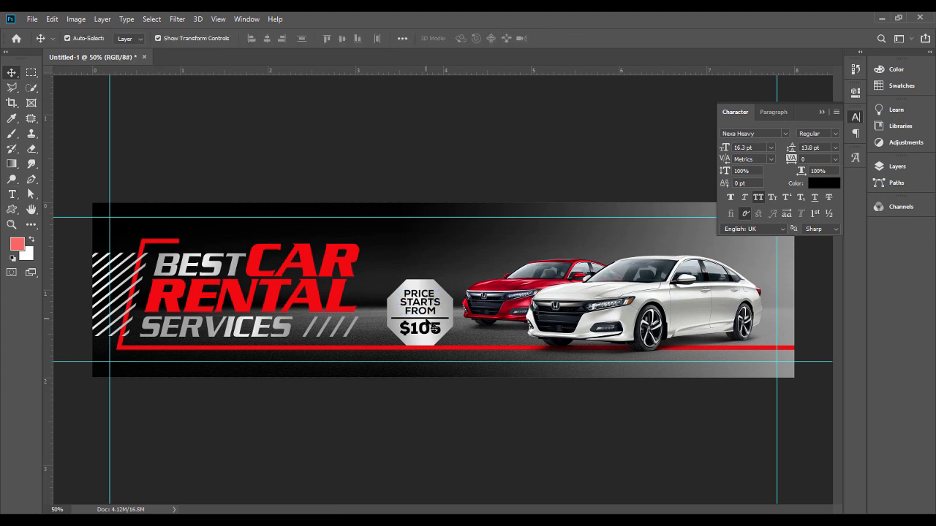
# Shorten the divider line in the price badge from its left end.
pyautogui.click(435, 329)
pyautogui.press('a')
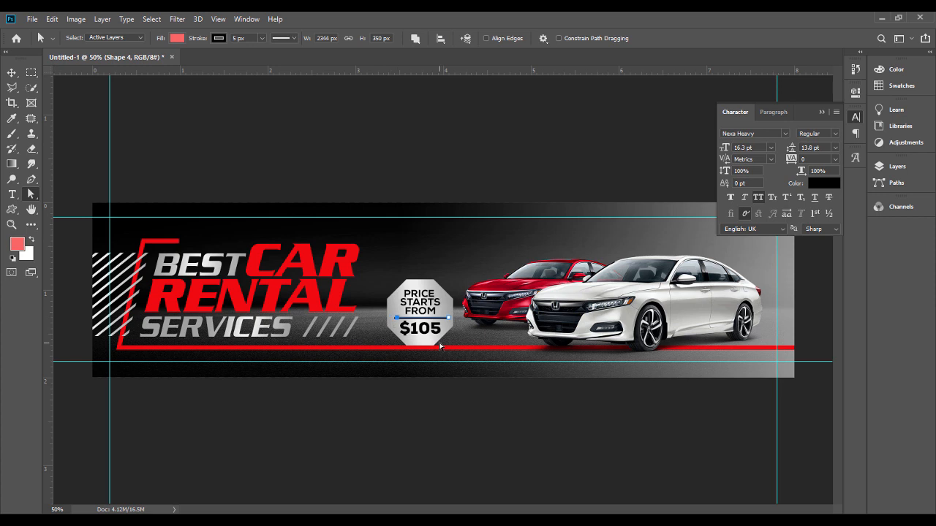
pyautogui.click(11, 72)
# Try to align the shortened divider line and the octagon on their horizontal centers.
pyautogui.keyDown('shift'); pyautogui.click(444, 296); pyautogui.keyUp('shift')
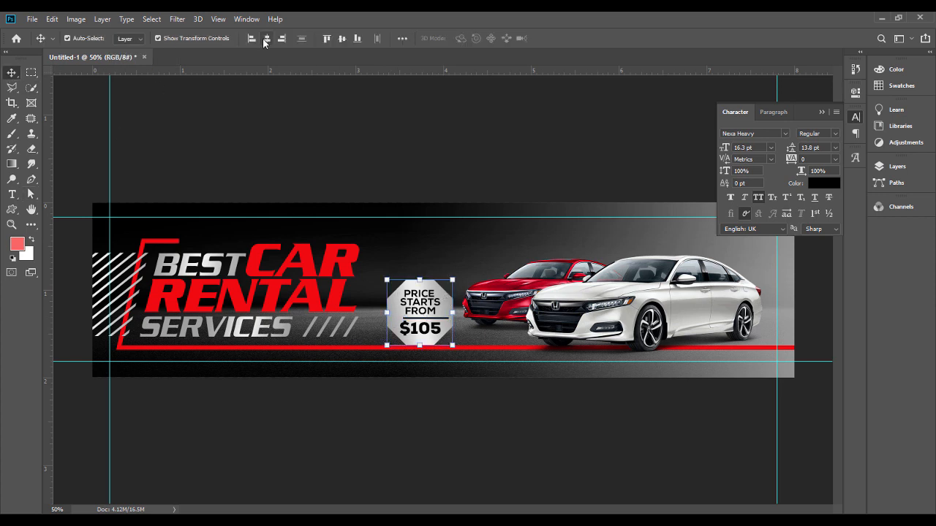
pyautogui.click(267, 38)
pyautogui.hotkey('ctrl', 'z')
# Select the Shape 4, $105, PRICE STARTS FROM and Shape 3 layers and align their horizontal centers to the selection.
pyautogui.click(897, 166)
pyautogui.click(821, 232)
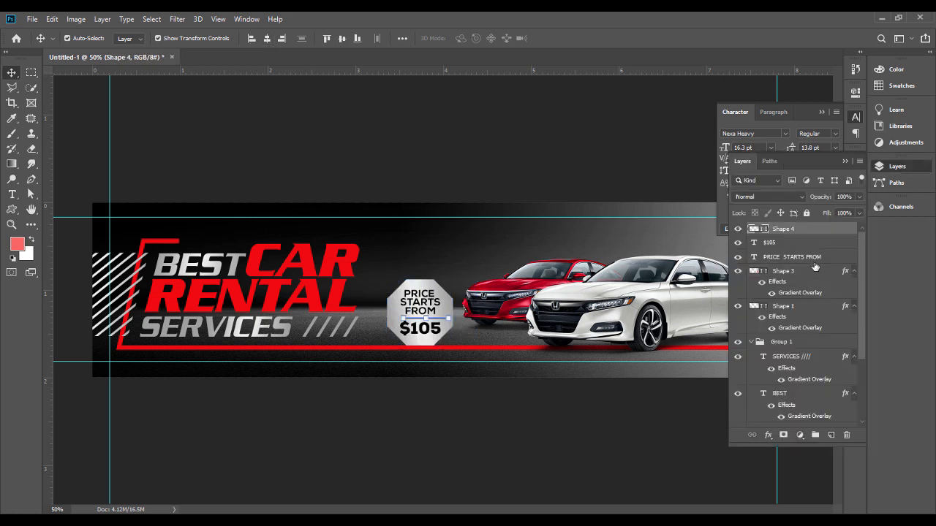
pyautogui.keyDown('shift'); pyautogui.click(807, 270); pyautogui.keyUp('shift')
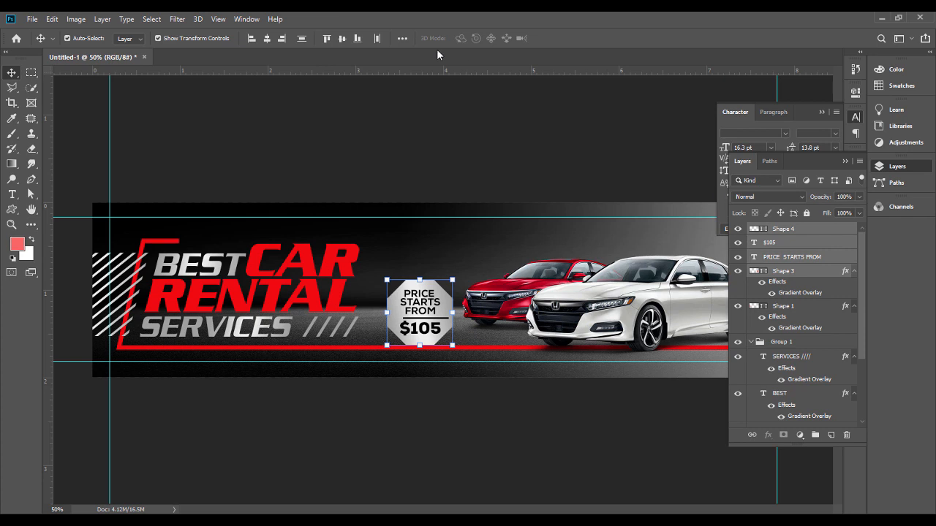
pyautogui.click(402, 38)
pyautogui.click(428, 145)
pyautogui.click(427, 155)
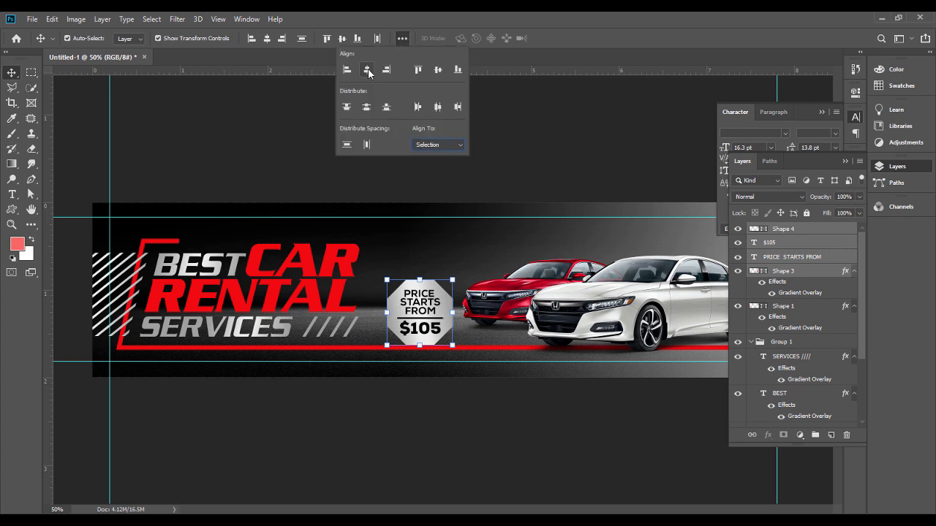
pyautogui.click(543, 142)
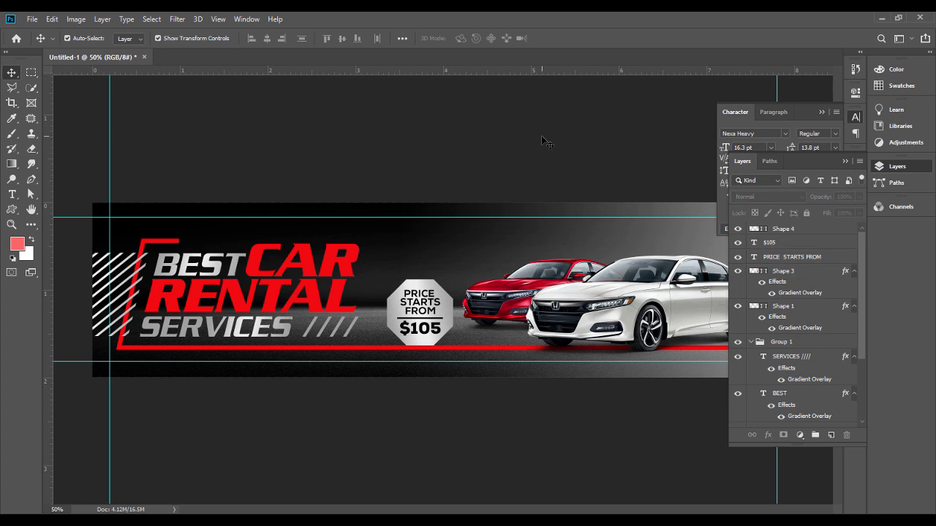
# Nudge the $105 text and the divider line slightly down within the octagon.
pyautogui.doubleClick(430, 337)
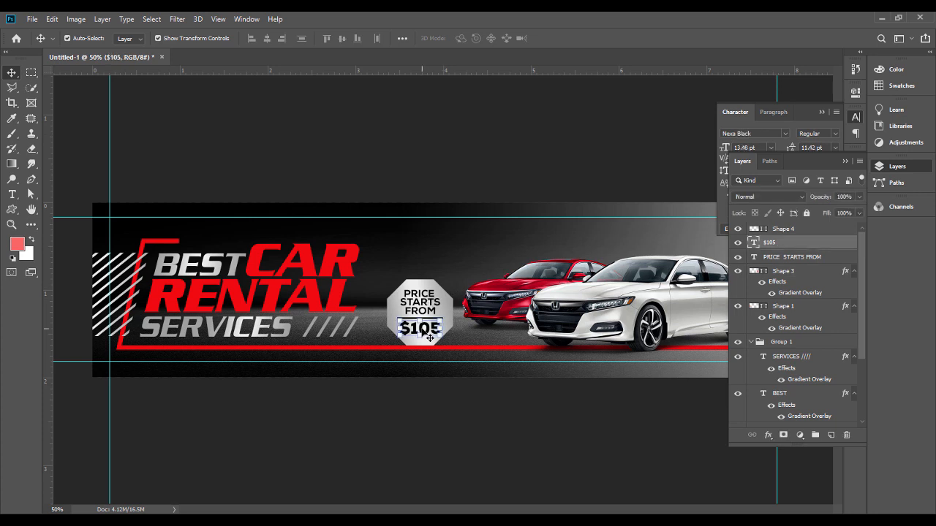
pyautogui.click(816, 229)
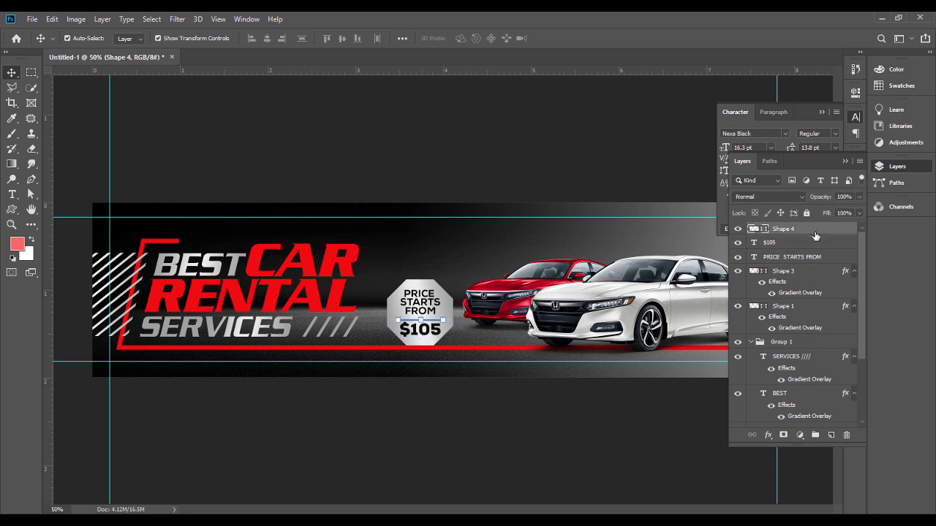
pyautogui.click(539, 165)
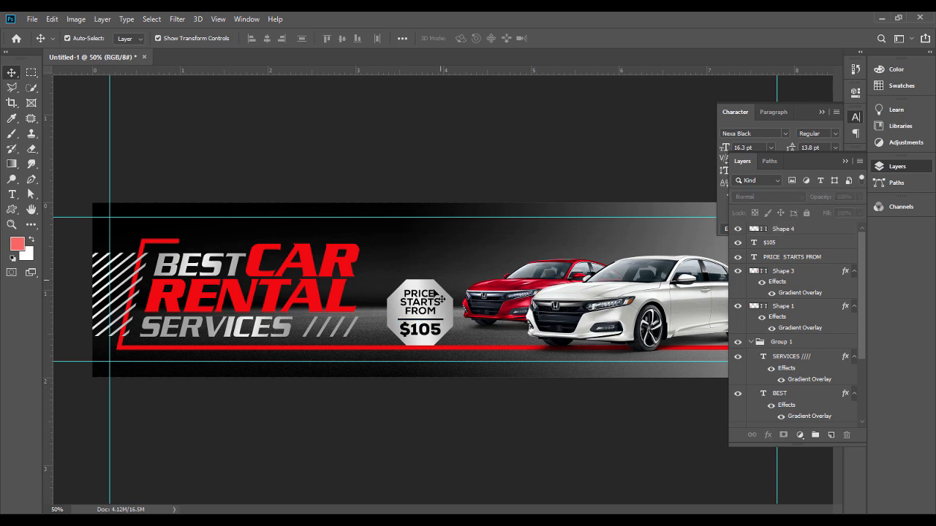
# Set the leading of the PRICE STARTS FROM text to 8 pt and collapse the character and layer settings.
pyautogui.doubleClick(436, 304)
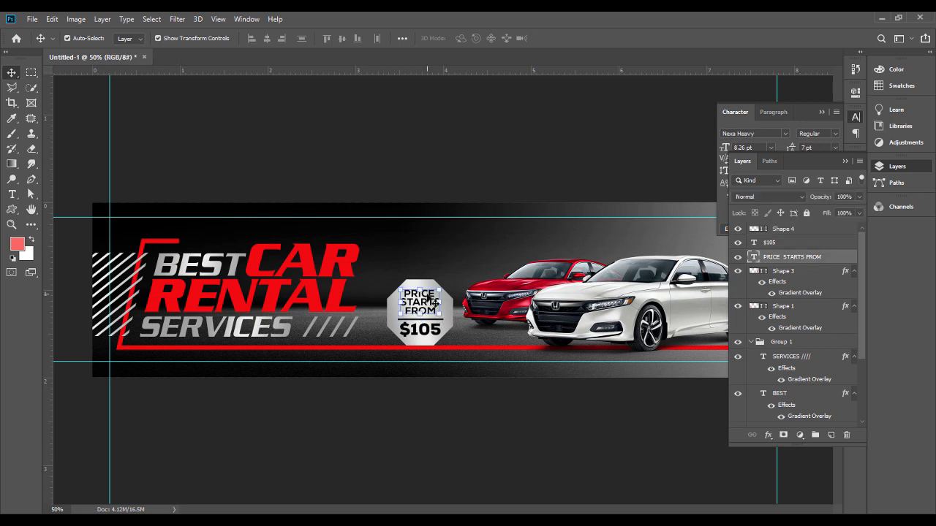
pyautogui.click(822, 148)
pyautogui.press('Up')
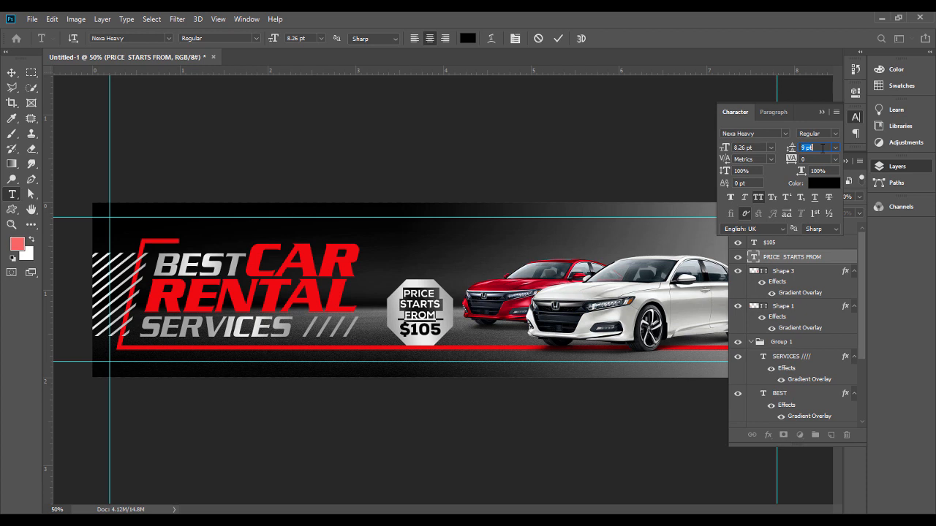
pyautogui.click(11, 72)
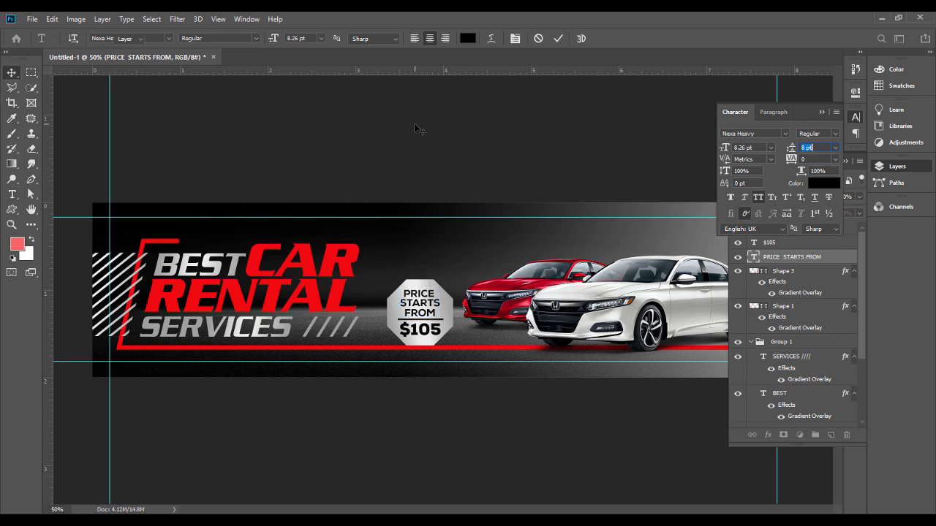
pyautogui.click(422, 307)
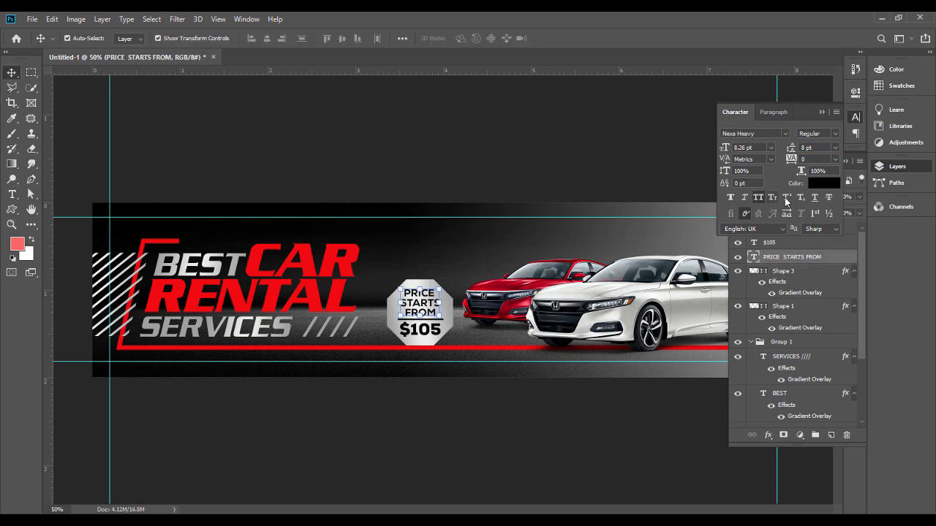
pyautogui.click(821, 112)
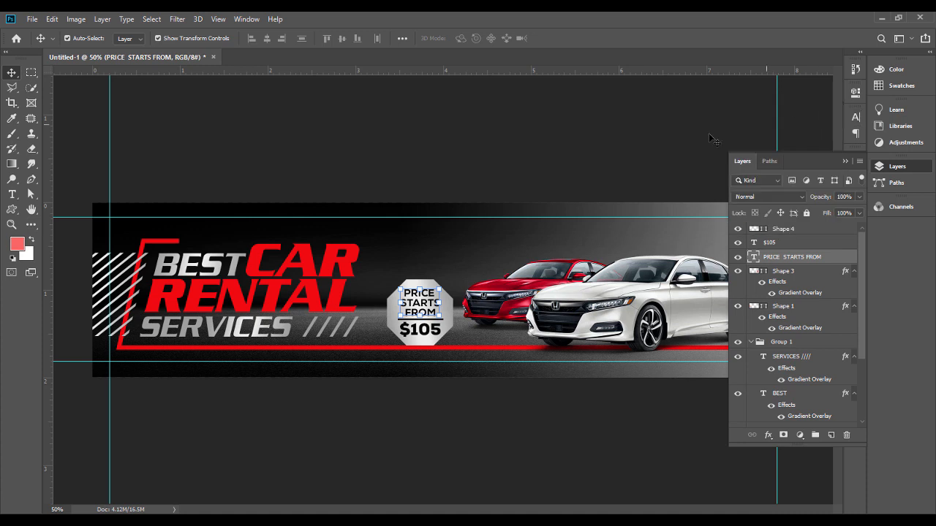
pyautogui.click(846, 162)
pyautogui.click(582, 165)
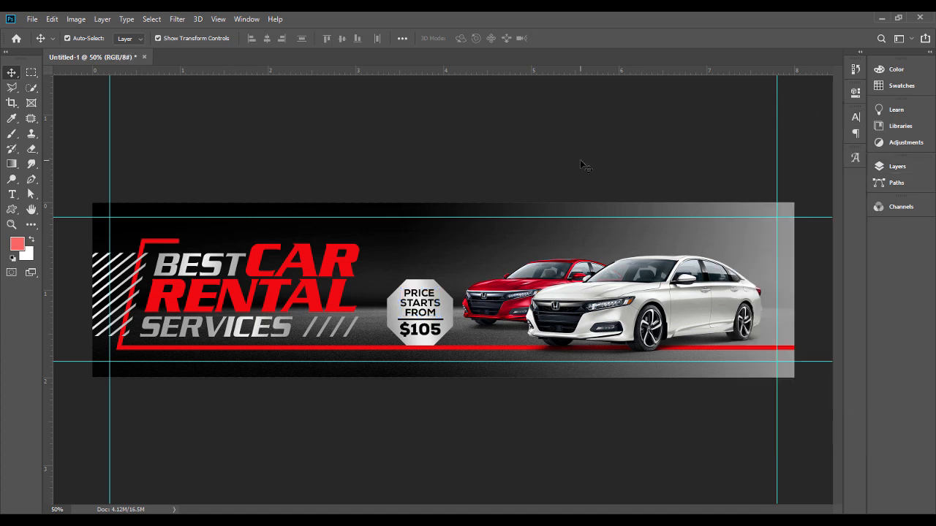
# Reduce the font size of the PRICE STARTS FROM text to 7.26 pt.
pyautogui.click(414, 293)
pyautogui.doubleClick(415, 293)
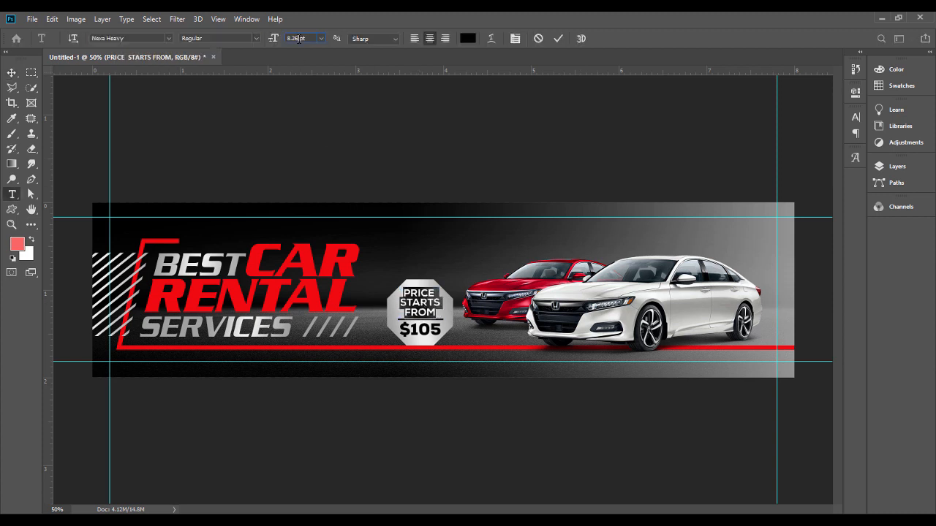
pyautogui.click(297, 39)
pyautogui.press('Down')
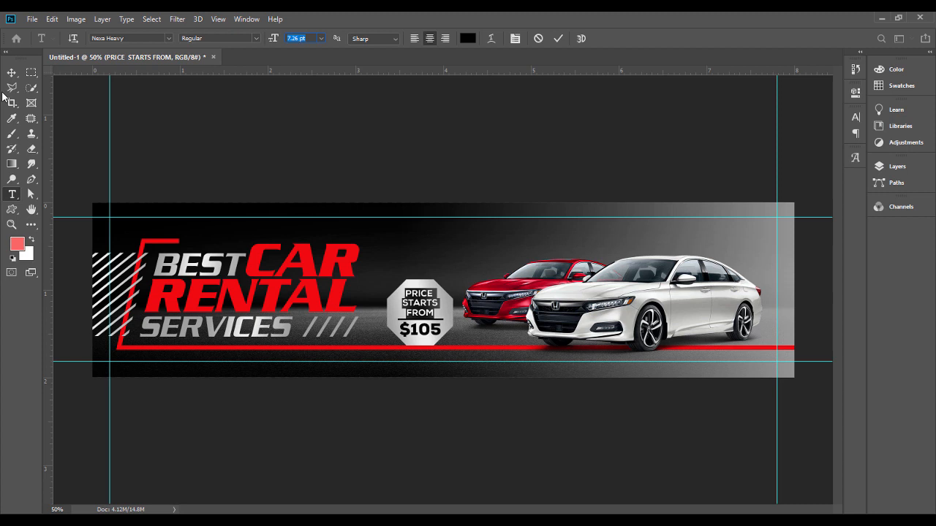
pyautogui.click(11, 72)
pyautogui.click(431, 110)
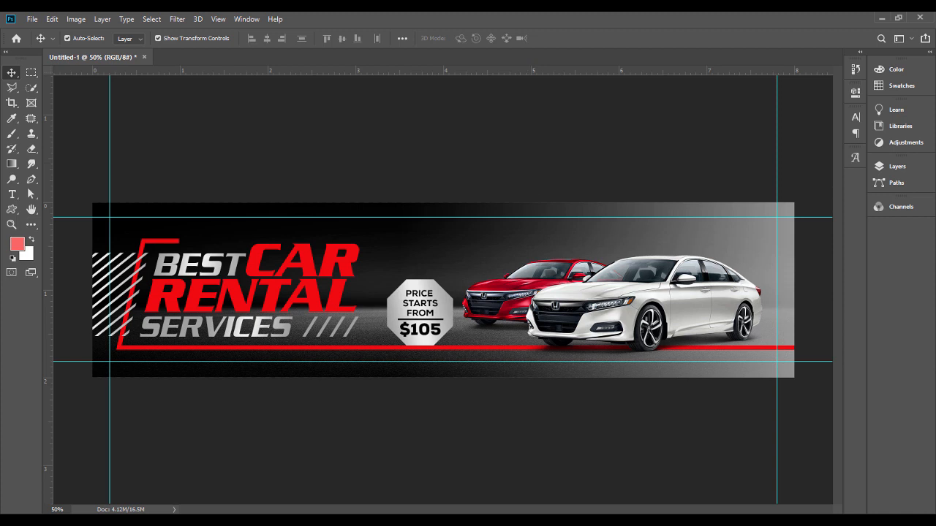
# Switch to File Explorer, place the PHONE ICON image into the banner and scale it to about 27% above the price badge.
pyautogui.hotkey('alt', 'Tab')
pyautogui.click(233, 143)
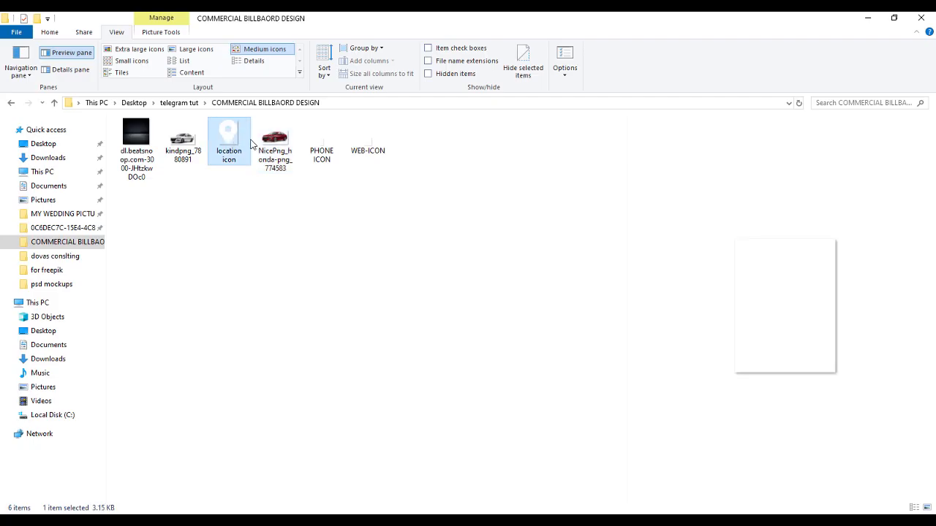
pyautogui.click(358, 138)
pyautogui.moveTo(332, 141); pyautogui.dragTo(376, 209)
pyautogui.moveTo(349, 162); pyautogui.dragTo(597, 458)
pyautogui.click(388, 228)
pyautogui.moveTo(315, 135); pyautogui.dragTo(533, 359)
pyautogui.click(340, 185)
pyautogui.moveTo(322, 143); pyautogui.dragTo(508, 265)
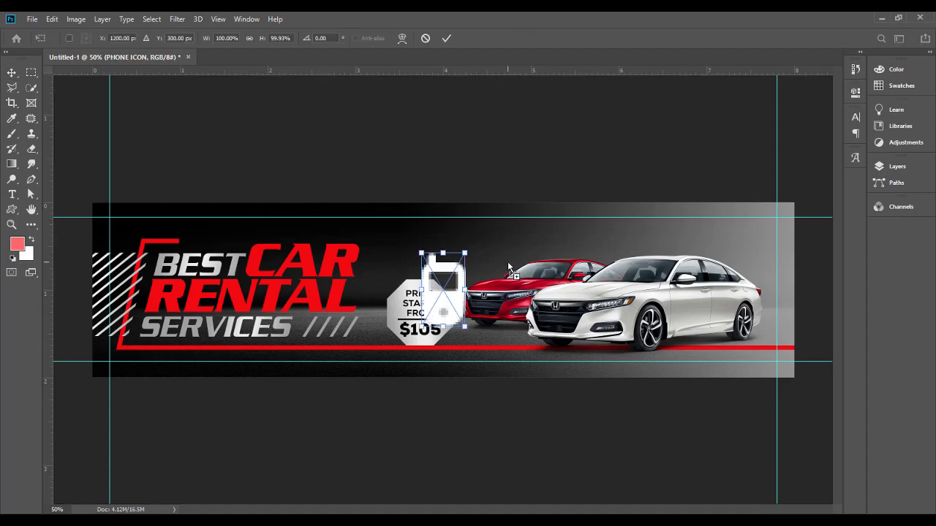
pyautogui.moveTo(465, 326); pyautogui.dragTo(435, 276)
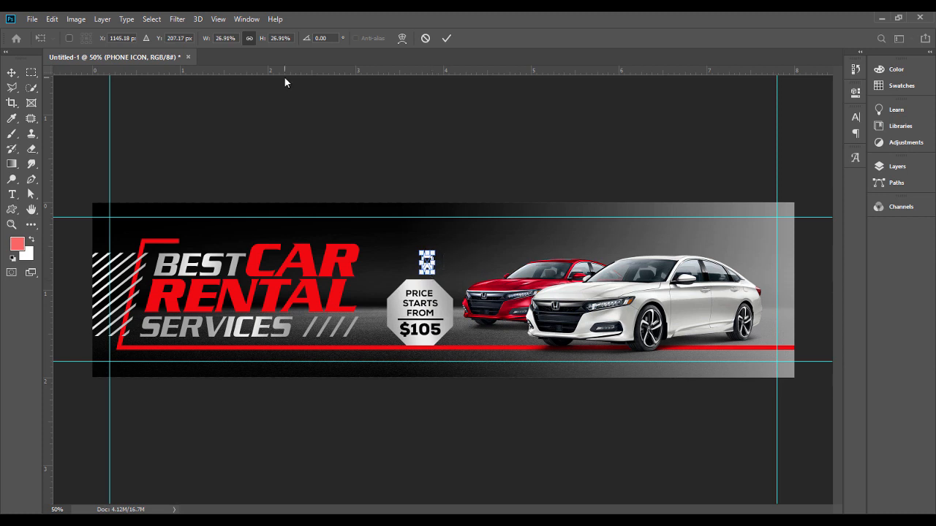
pyautogui.press('Return')
# Scale the phone icon to about 23% and position it just below the upper guide, above the red car.
pyautogui.moveTo(434, 274); pyautogui.dragTo(522, 237)
pyautogui.hotkey('ctrl', 't')
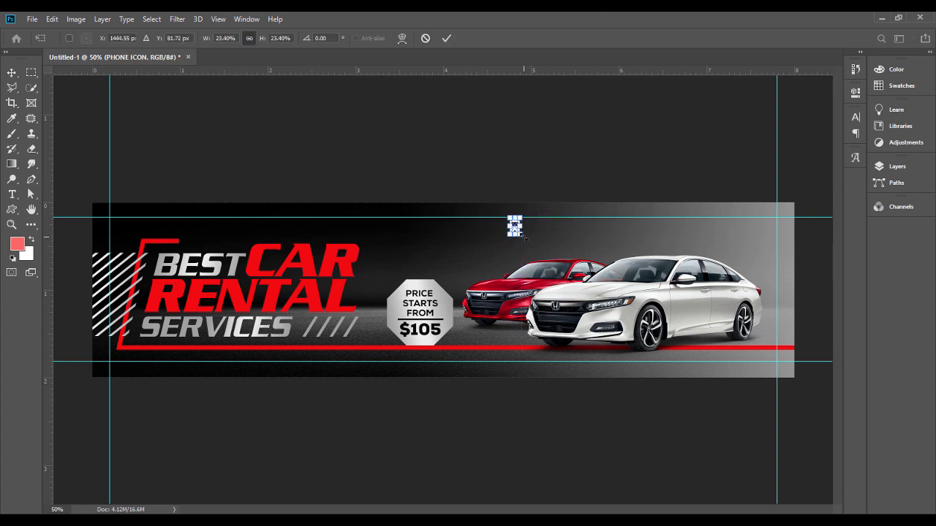
pyautogui.press('Return')
pyautogui.click(521, 147)
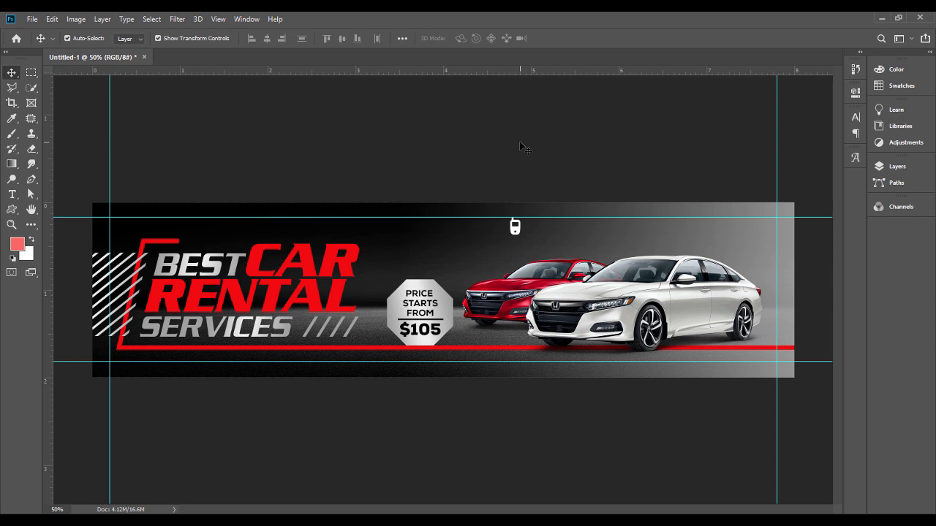
pyautogui.click(515, 228)
pyautogui.click(561, 153)
pyautogui.moveTo(515, 227); pyautogui.dragTo(504, 229)
pyautogui.click(563, 182)
# Duplicate the PRICE STARTS FROM text and place the copy just right of the phone icon.
pyautogui.click(417, 306)
pyautogui.hotkey('ctrl', 'j')
pyautogui.moveTo(417, 306); pyautogui.dragTo(531, 236)
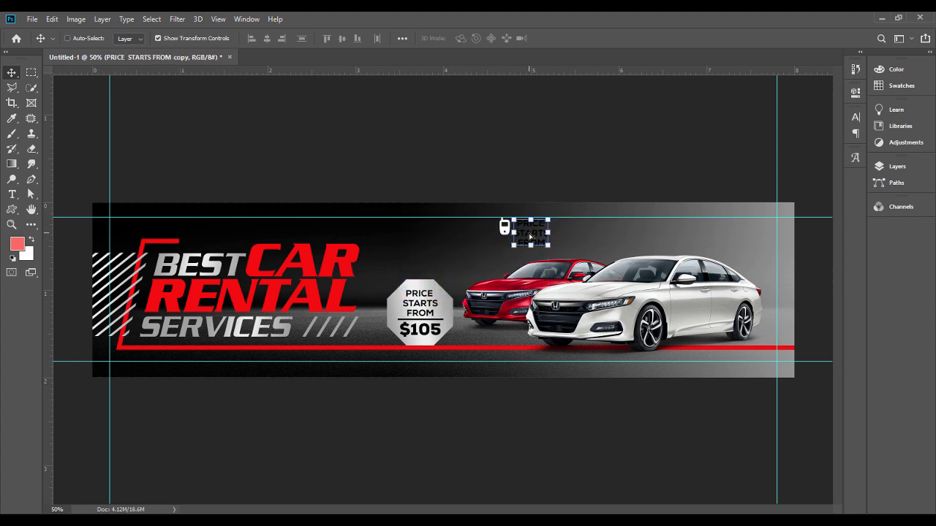
# Apply a Color Overlay to the PHONE ICON layer, using the red sampled from the CAR headline.
pyautogui.hotkey('ctrl', '+')
pyautogui.moveTo(587, 510); pyautogui.dragTo(575, 462)
pyautogui.click(489, 206)
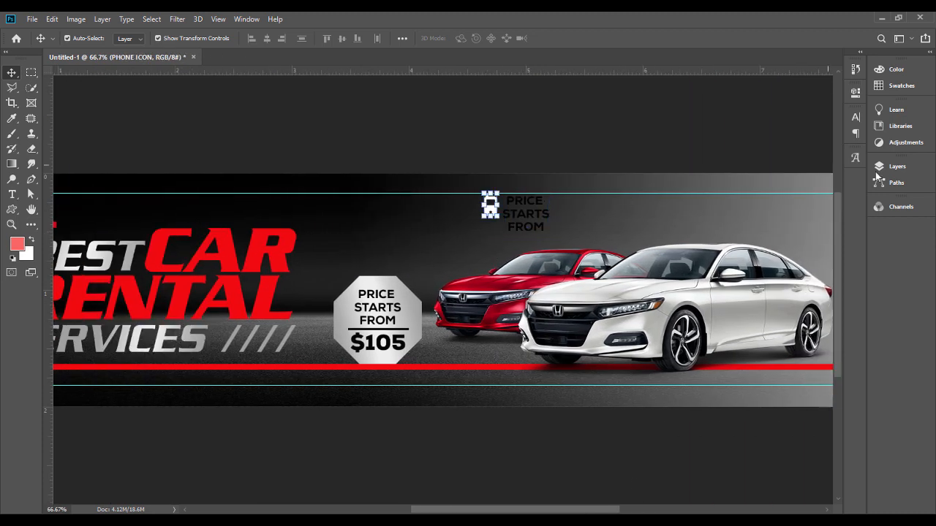
pyautogui.click(895, 166)
pyautogui.rightClick(806, 237)
pyautogui.click(670, 31)
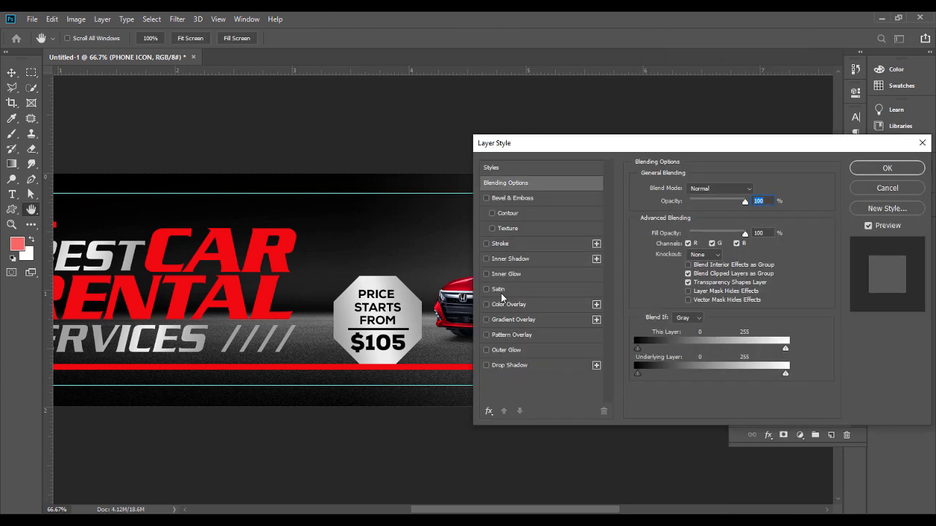
pyautogui.click(505, 303)
pyautogui.click(757, 192)
pyautogui.click(259, 245)
pyautogui.press('Return')
pyautogui.press('Return')
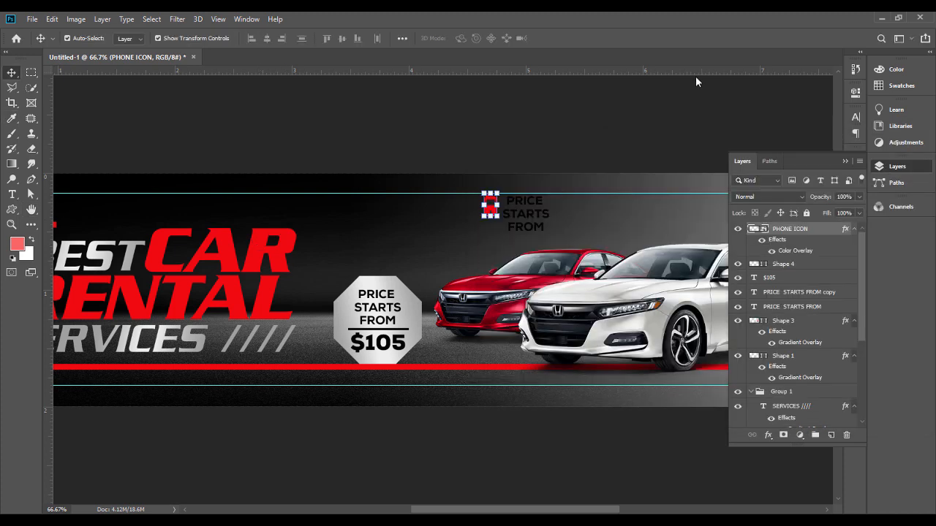
# Replace the copied text beside the phone icon with TELEPHONE CONTACT HERE on two lines.
pyautogui.doubleClick(524, 209)
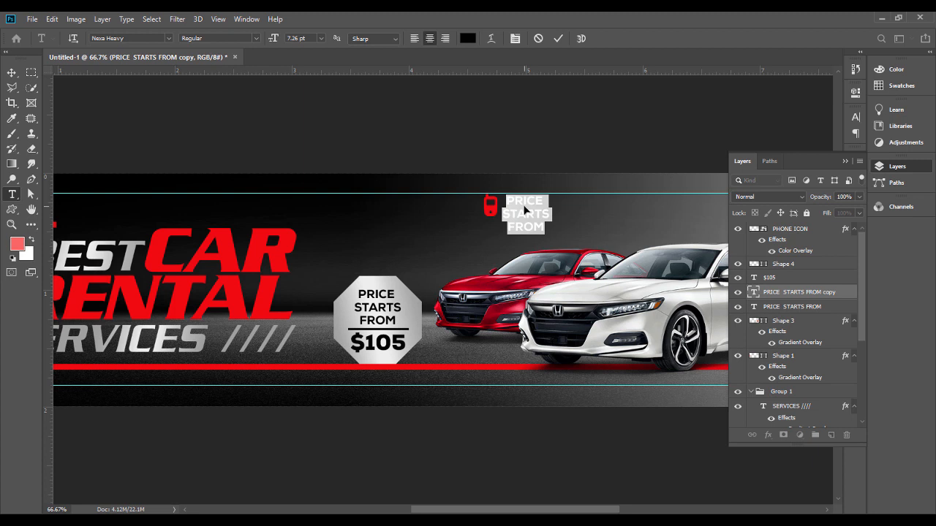
pyautogui.write('TELEP')
pyautogui.press('BackSpace')
pyautogui.write('PHONE ')
pyautogui.write('CONTACT')
pyautogui.write(' HERER')
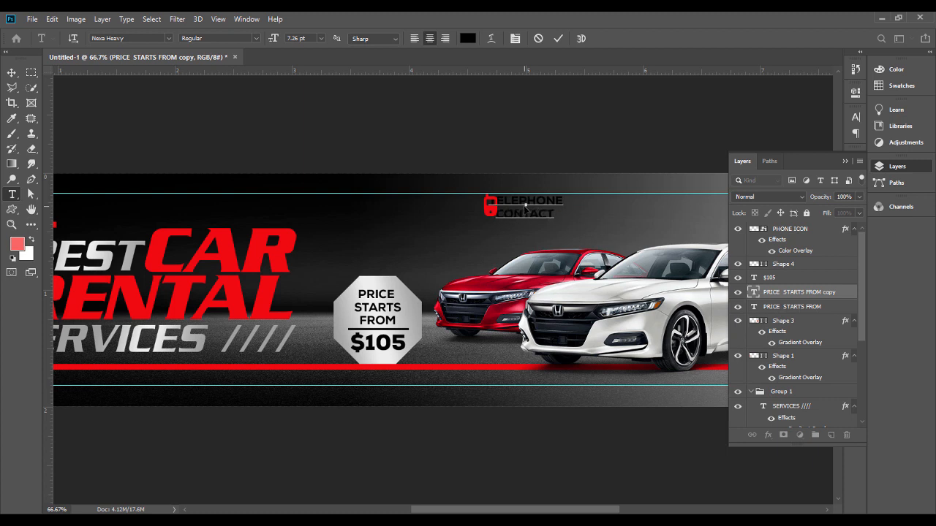
pyautogui.press('BackSpace')
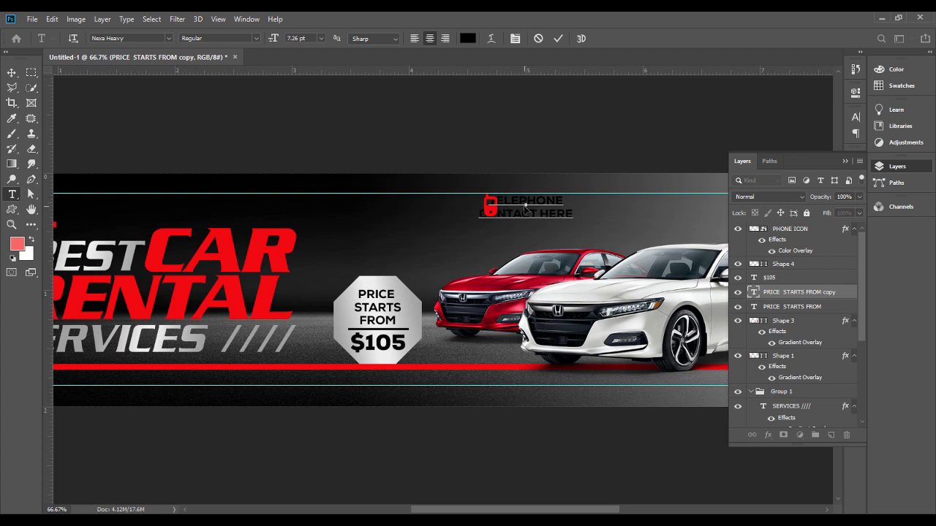
# Color the TELEPHONE CONTACT HERE text white and move it right so it clears the phone icon.
pyautogui.hotkey('ctrl', 'a')
pyautogui.click(468, 39)
pyautogui.moveTo(626, 170); pyautogui.dragTo(601, 134)
pyautogui.press('Return')
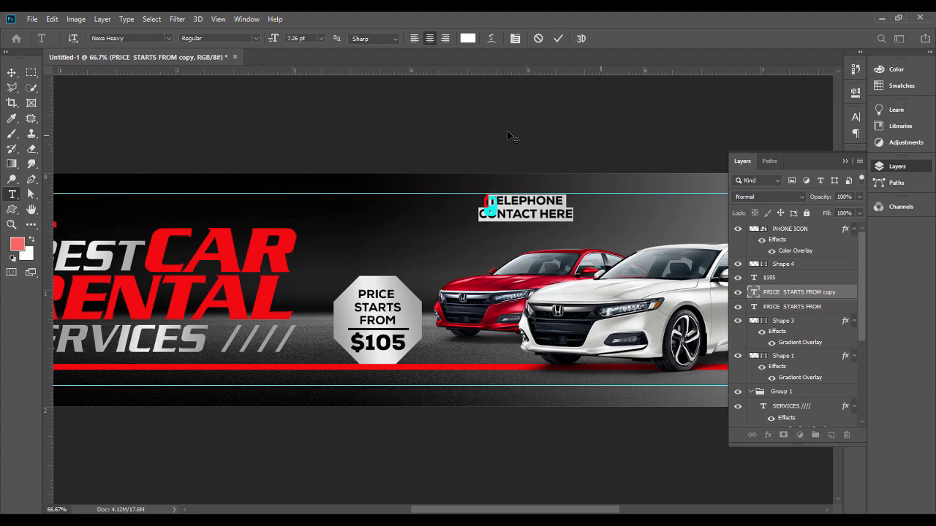
pyautogui.click(12, 73)
pyautogui.moveTo(547, 217); pyautogui.dragTo(570, 216)
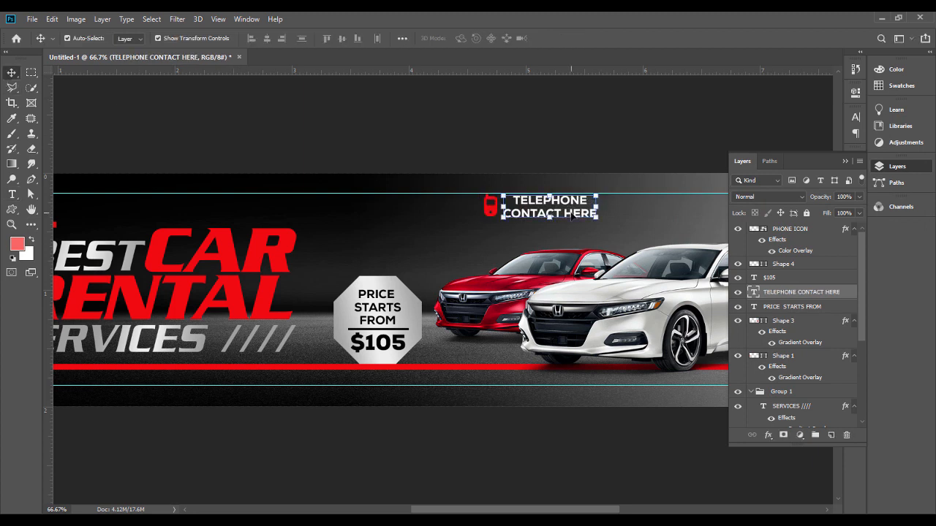
# Left-align the TELEPHONE CONTACT HERE text, scale it to about 73% and fit it beside the phone icon.
pyautogui.doubleClick(571, 216)
pyautogui.click(413, 38)
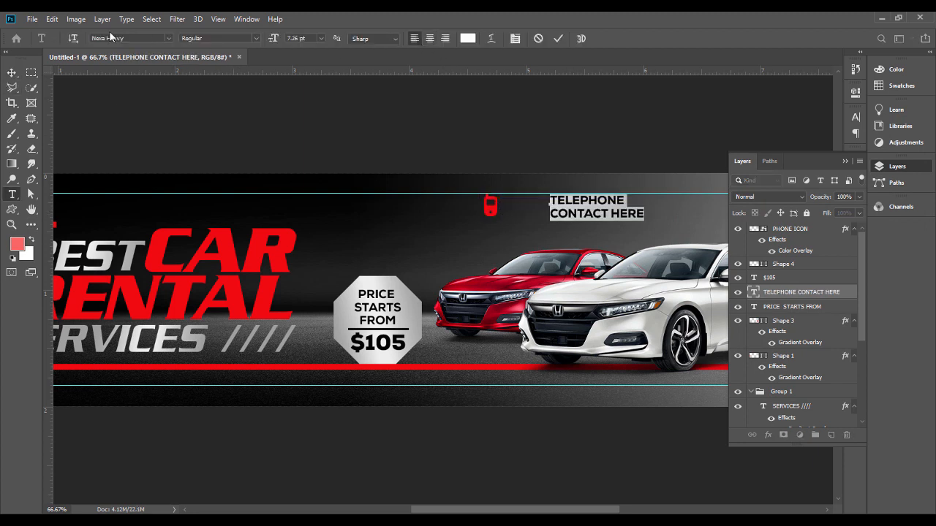
pyautogui.click(17, 74)
pyautogui.moveTo(596, 212); pyautogui.dragTo(556, 210)
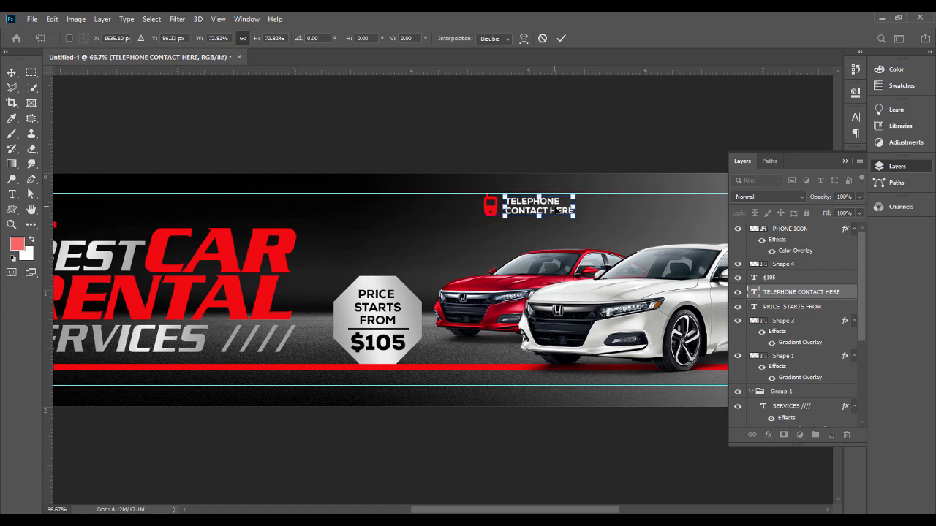
pyautogui.press('Return')
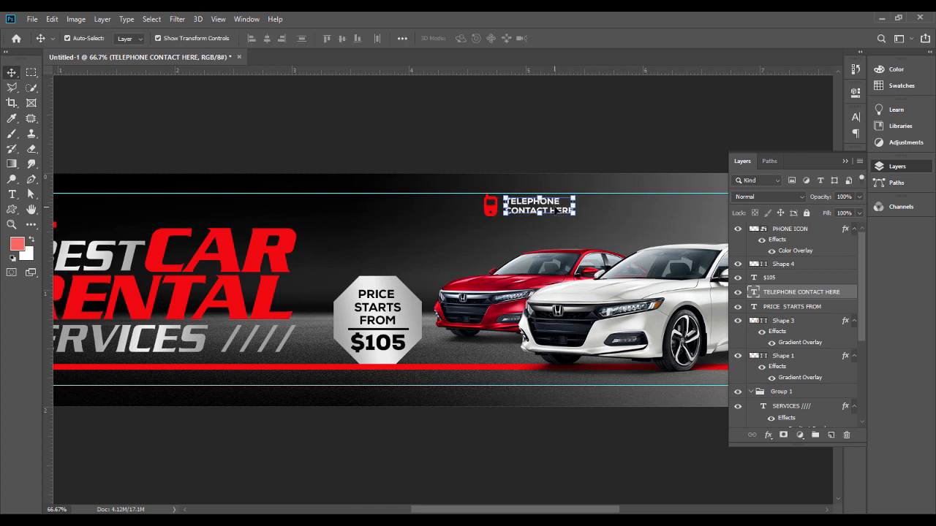
# Align the vertical centers of the phone icon and its text, and nudge both slightly left.
pyautogui.click(846, 161)
pyautogui.moveTo(599, 511); pyautogui.dragTo(621, 510)
pyautogui.click(590, 479)
pyautogui.click(442, 209)
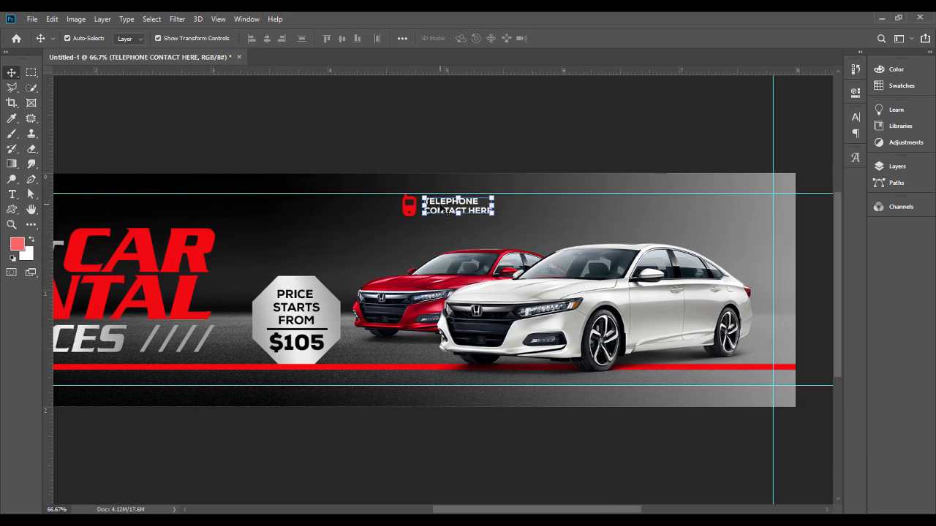
pyautogui.keyDown('shift'); pyautogui.click(408, 207); pyautogui.keyUp('shift')
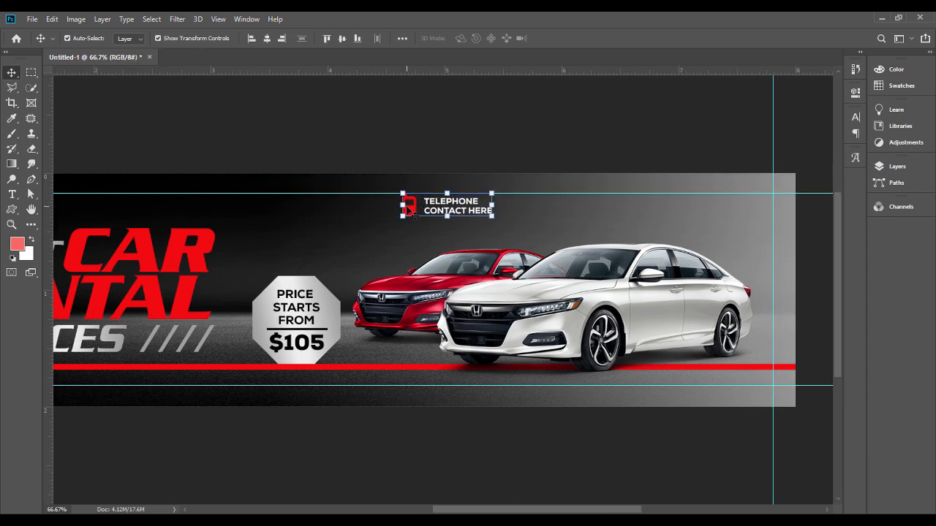
pyautogui.click(341, 38)
pyautogui.hotkey('shift', 'Left')
pyautogui.hotkey('shift', 'Left')
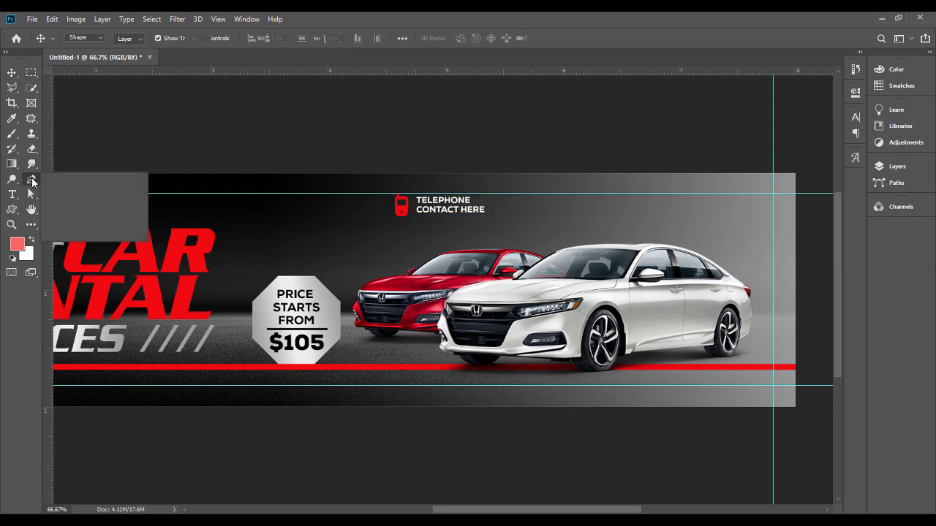
# Draw a vertical line about 59 px tall right of the telephone text with the Pen tool, starting at the upper guide.
pyautogui.click(33, 180)
pyautogui.click(66, 183)
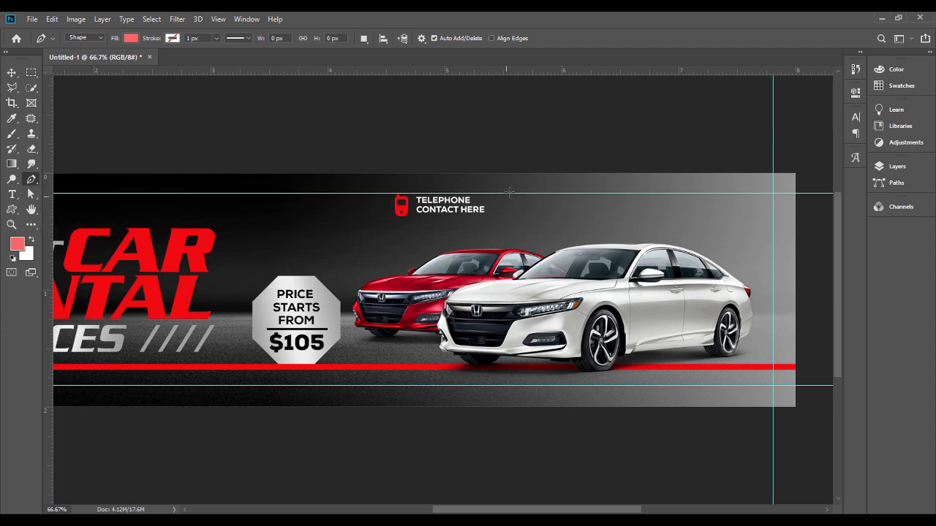
pyautogui.click(514, 194)
pyautogui.click(514, 216)
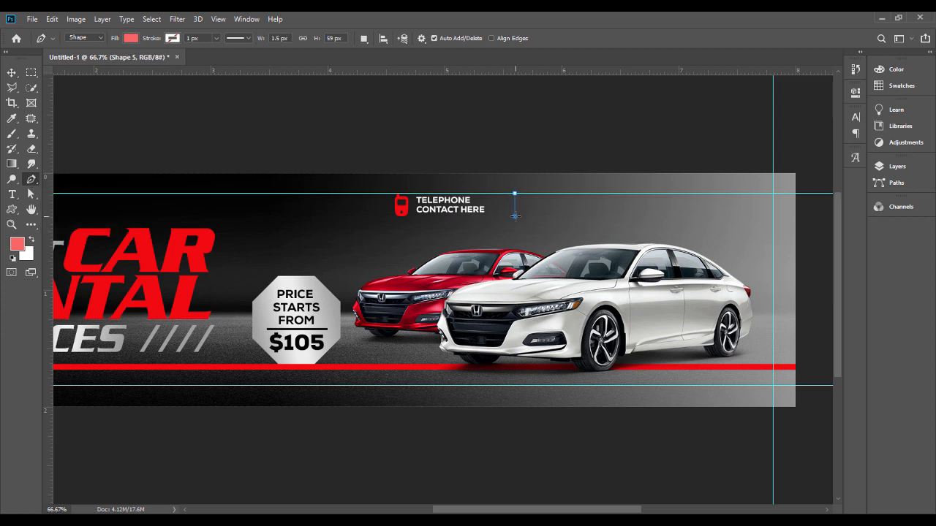
# Give the vertical divider line a red 4 px stroke and no fill.
pyautogui.click(173, 38)
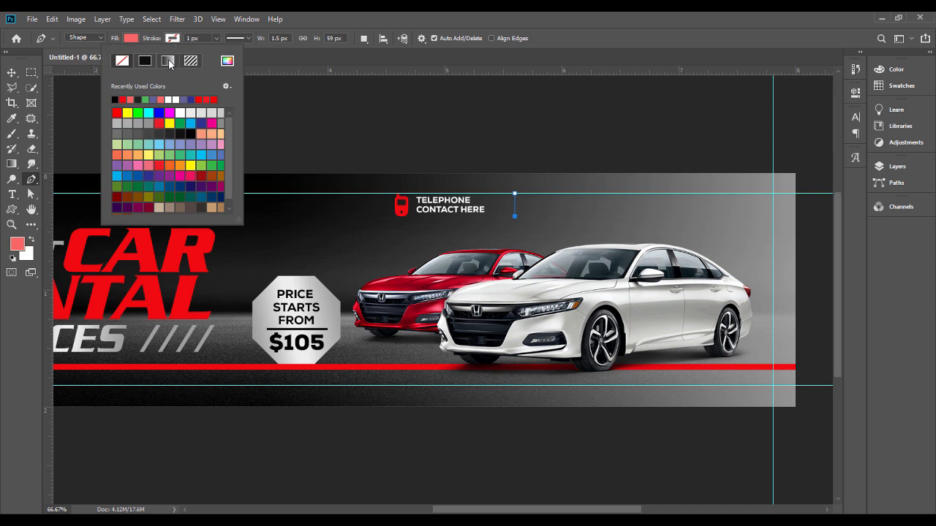
pyautogui.click(123, 100)
pyautogui.click(202, 37)
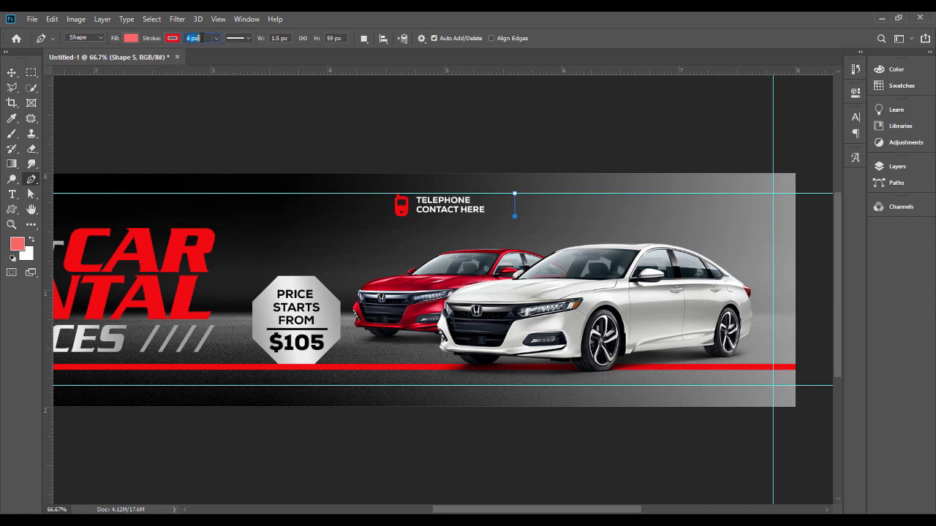
pyautogui.click(133, 40)
pyautogui.click(80, 60)
pyautogui.click(13, 73)
pyautogui.click(517, 155)
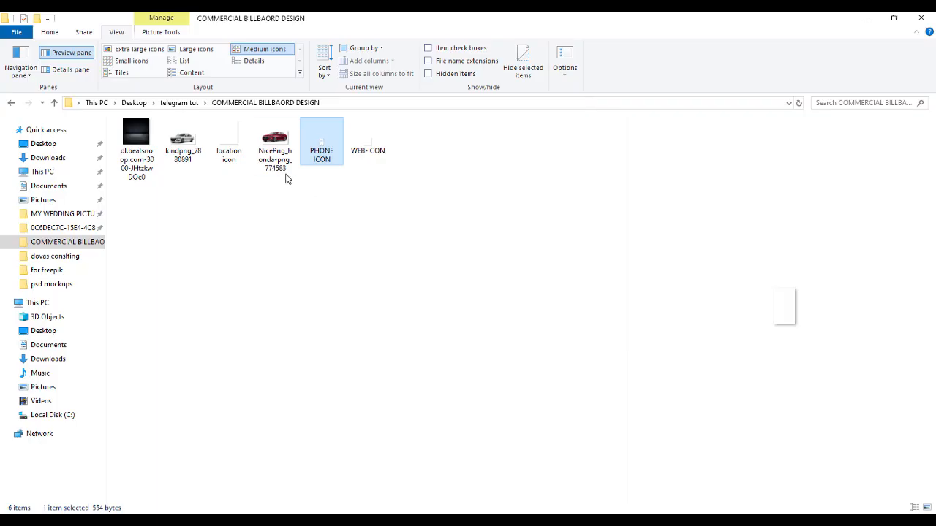
# Place the WEB-ICON image from the project folder into the banner, scaled down to icon size right of the red divider.
pyautogui.click(369, 144)
pyautogui.moveTo(373, 150); pyautogui.dragTo(555, 209)
pyautogui.moveTo(373, 293); pyautogui.dragTo(557, 206)
pyautogui.press('Return')
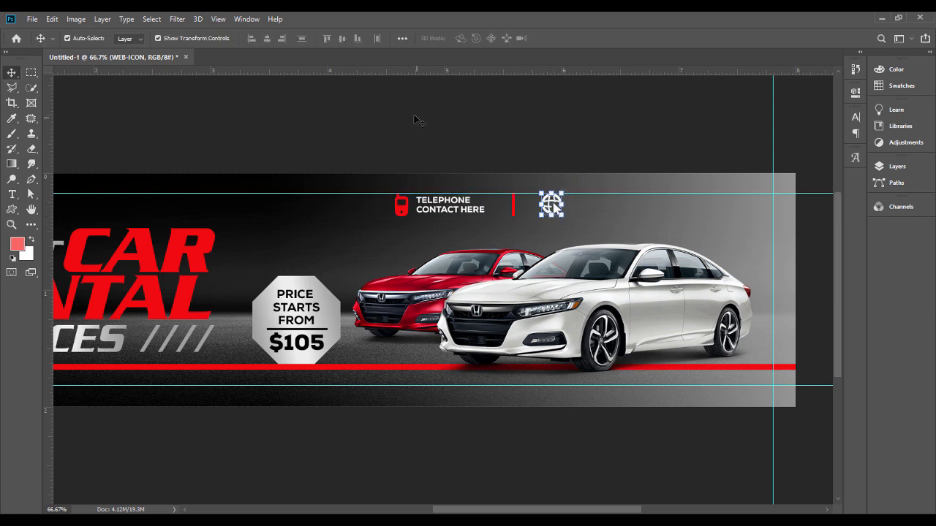
# Add a horizontal guide along the lower edge of the contact row and move the web icon slightly right.
pyautogui.moveTo(418, 64); pyautogui.dragTo(443, 215)
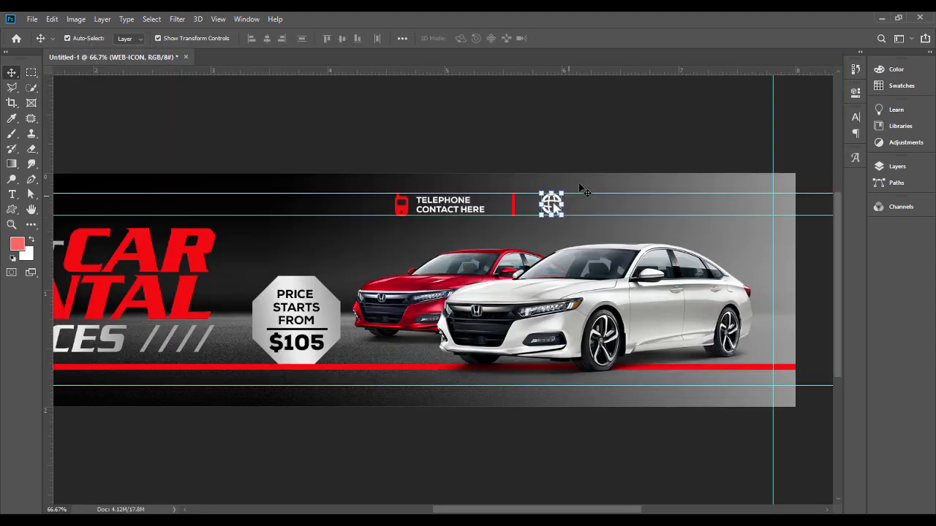
pyautogui.click(585, 142)
pyautogui.moveTo(552, 205); pyautogui.dragTo(561, 206)
# Duplicate the telephone text beside the web icon and reword the copy to "WEB ADDRESS HERE".
pyautogui.moveTo(458, 210); pyautogui.dragTo(583, 198)
pyautogui.doubleClick(620, 208)
pyautogui.write('WEB ADDRESS')
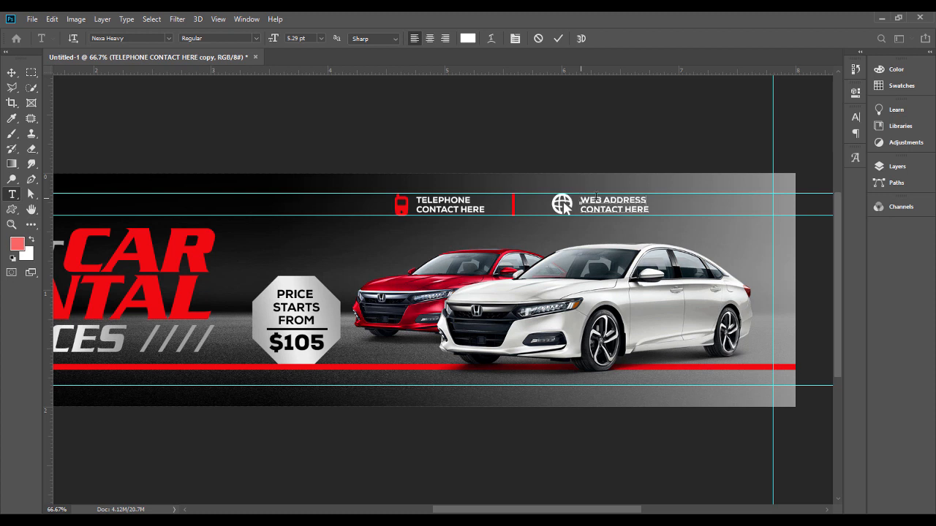
pyautogui.moveTo(626, 209); pyautogui.dragTo(586, 211)
pyautogui.press('BackSpace')
pyautogui.hotkey('ctrl', 'Return')
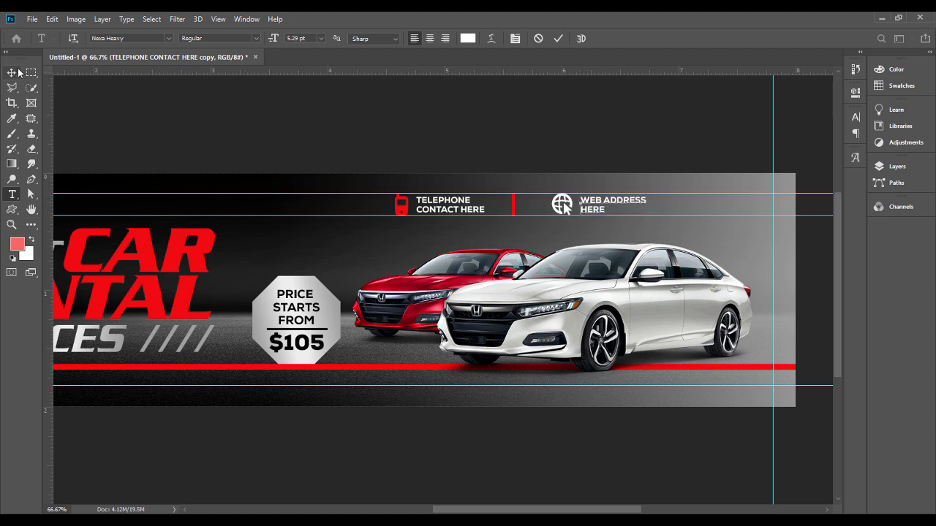
# Copy the phone icon's layer style and paste it onto the WEB-ICON layer to colour the web icon red.
pyautogui.press('v')
pyautogui.click(400, 210)
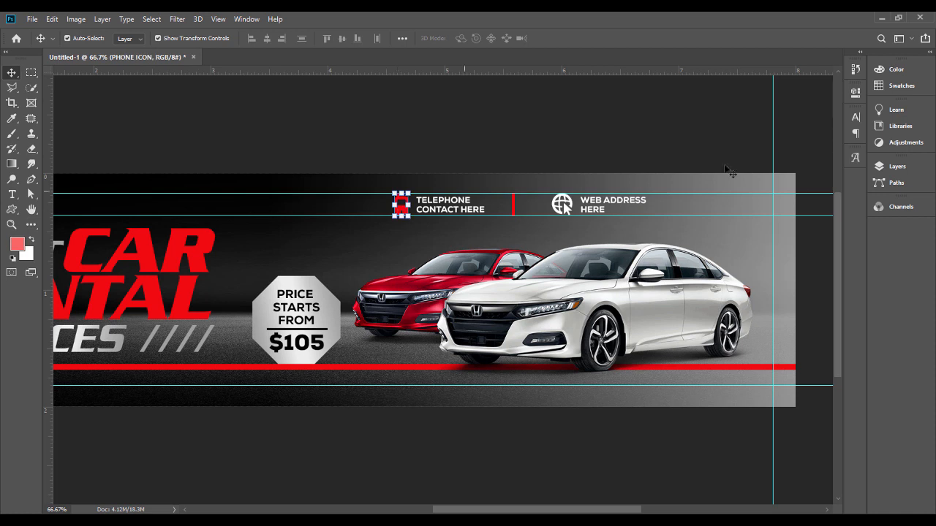
pyautogui.click(910, 174)
pyautogui.rightClick(817, 254)
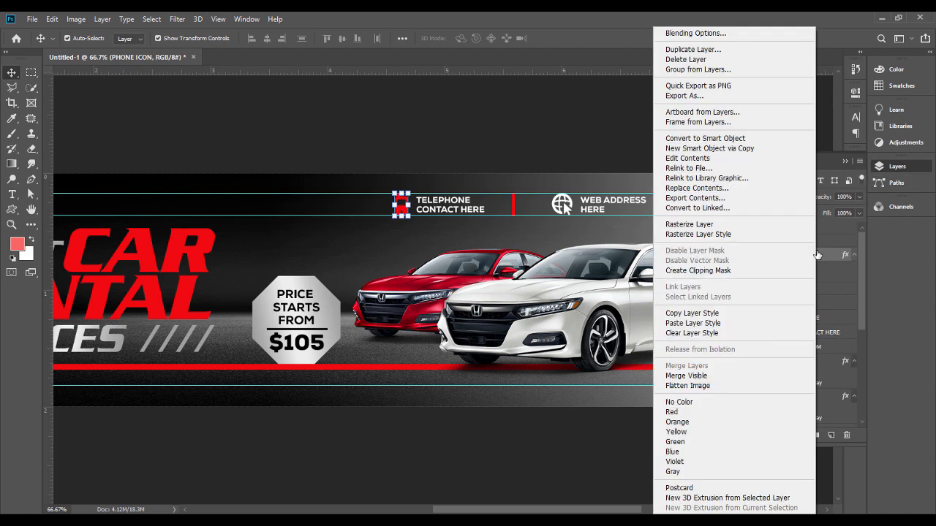
pyautogui.click(699, 313)
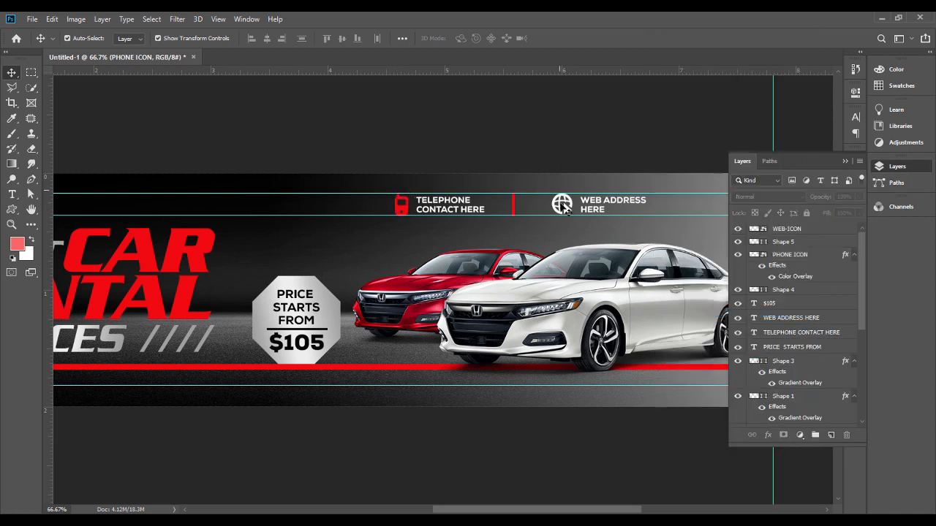
pyautogui.click(563, 209)
pyautogui.click(566, 210)
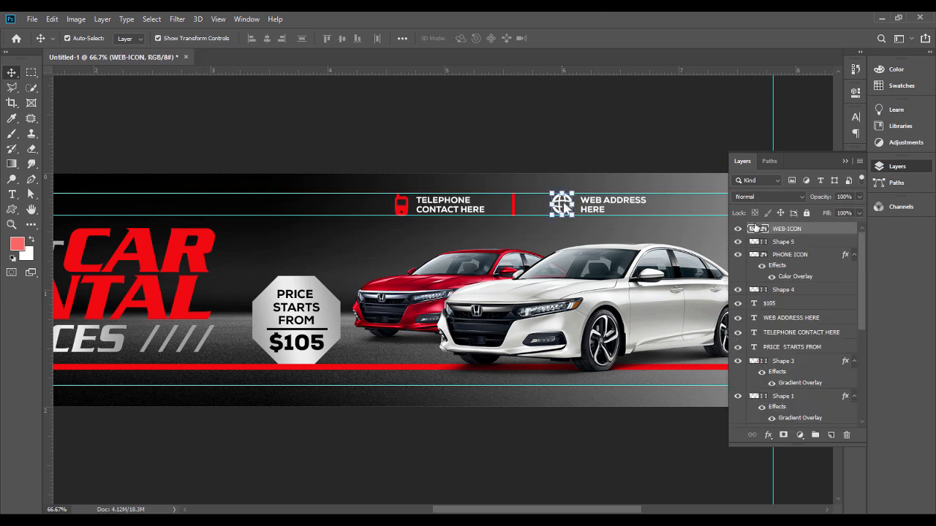
pyautogui.rightClick(773, 232)
pyautogui.click(804, 326)
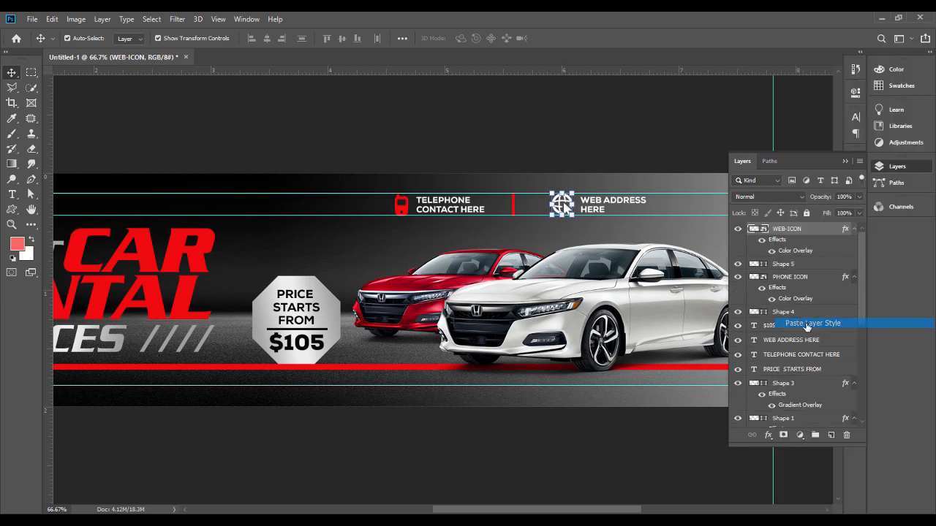
pyautogui.click(607, 132)
# Reorder the layers, placing WEB ADDRESS HERE above WEB-ICON and TELEPHONE CONTACT HERE above PHONE ICON.
pyautogui.click(605, 210)
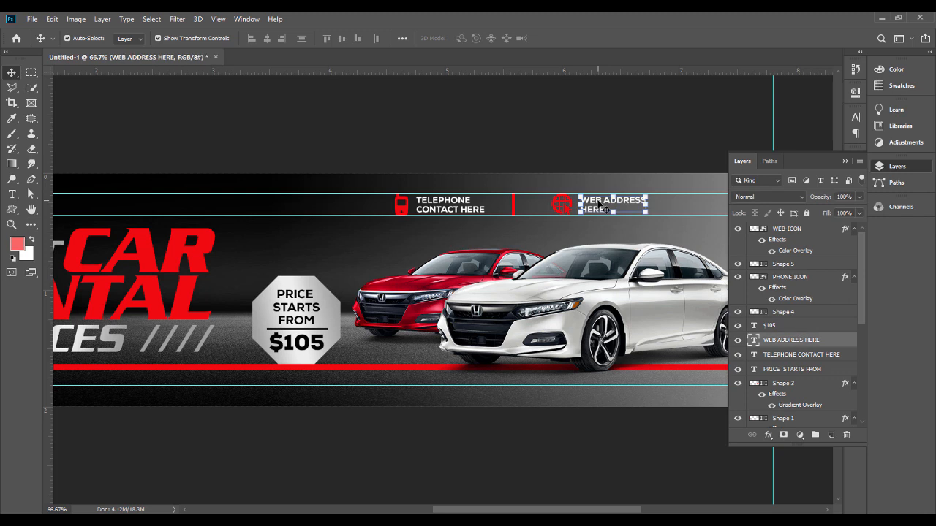
pyautogui.click(577, 86)
pyautogui.click(800, 233)
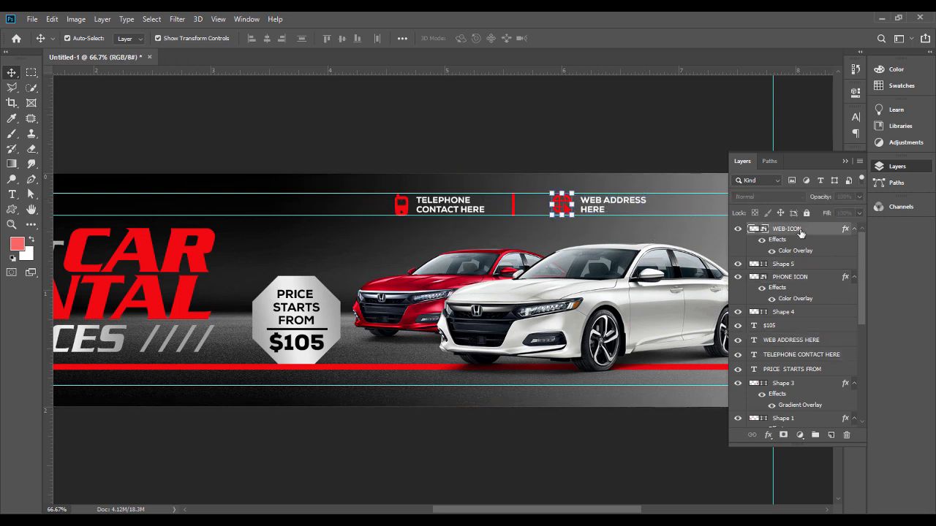
pyautogui.keyDown('shift'); pyautogui.click(797, 313); pyautogui.keyUp('shift')
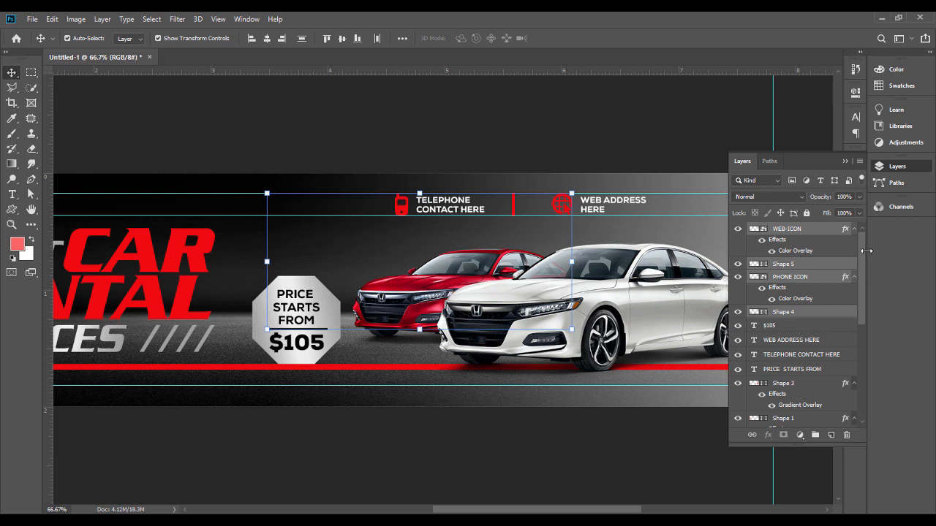
pyautogui.click(827, 251)
pyautogui.keyDown('ctrl'); pyautogui.click(813, 268); pyautogui.keyUp('ctrl')
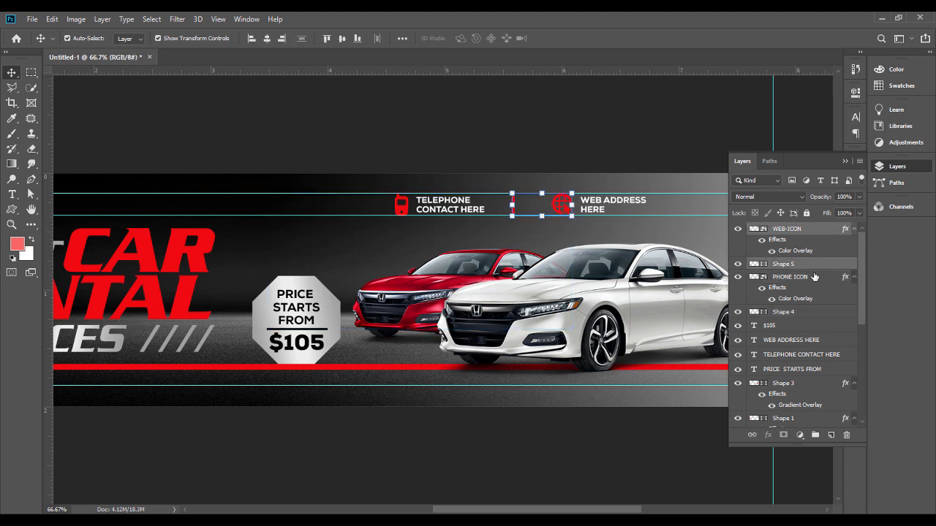
pyautogui.keyDown('ctrl'); pyautogui.click(809, 278); pyautogui.keyUp('ctrl')
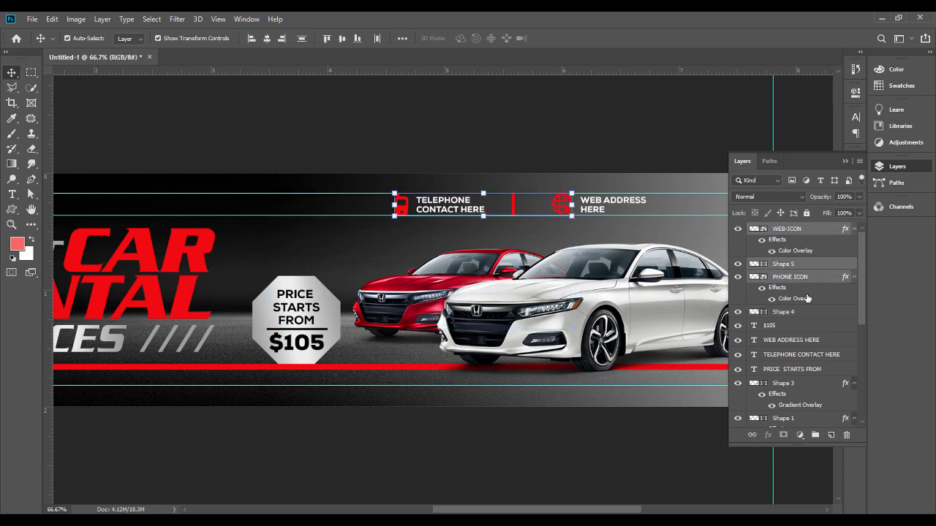
pyautogui.moveTo(802, 340); pyautogui.dragTo(807, 233)
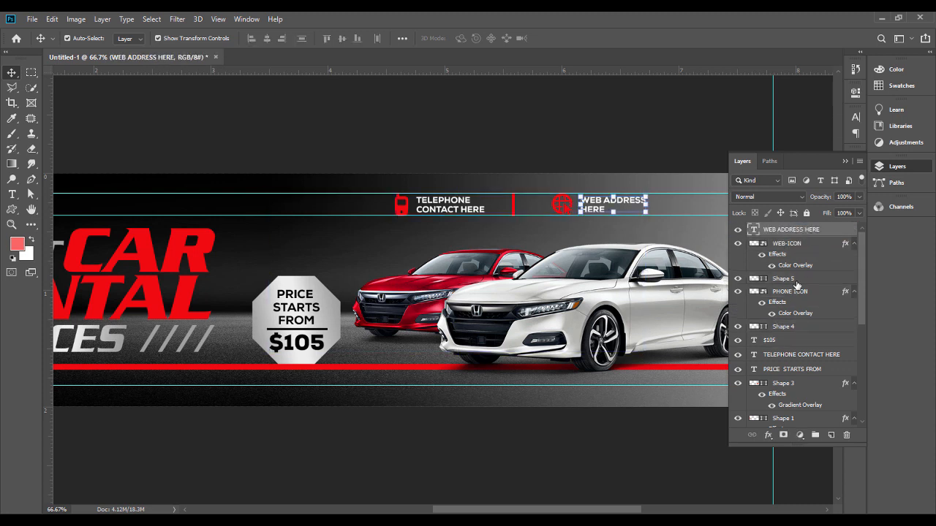
pyautogui.moveTo(789, 355); pyautogui.dragTo(802, 275)
# Shift the contact row layers from WEB ADDRESS HERE down to PHONE ICON together 60 px to the left.
pyautogui.click(802, 232)
pyautogui.keyDown('shift'); pyautogui.click(797, 312); pyautogui.keyUp('shift')
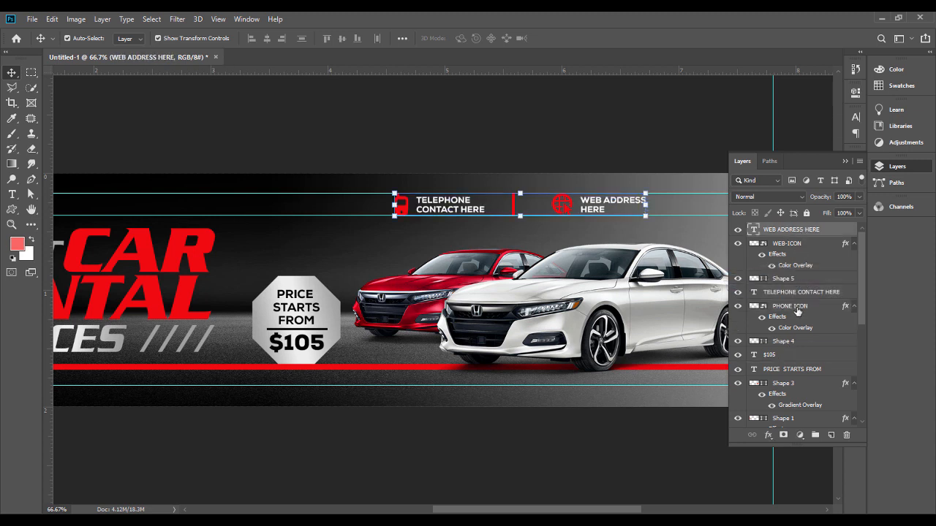
pyautogui.hotkey('shift', 'Left')
pyautogui.hotkey('shift', 'Left')
pyautogui.hotkey('shift', 'Left')
pyautogui.hotkey('shift', 'Left')
pyautogui.hotkey('shift', 'Left')
pyautogui.hotkey('shift', 'Left')
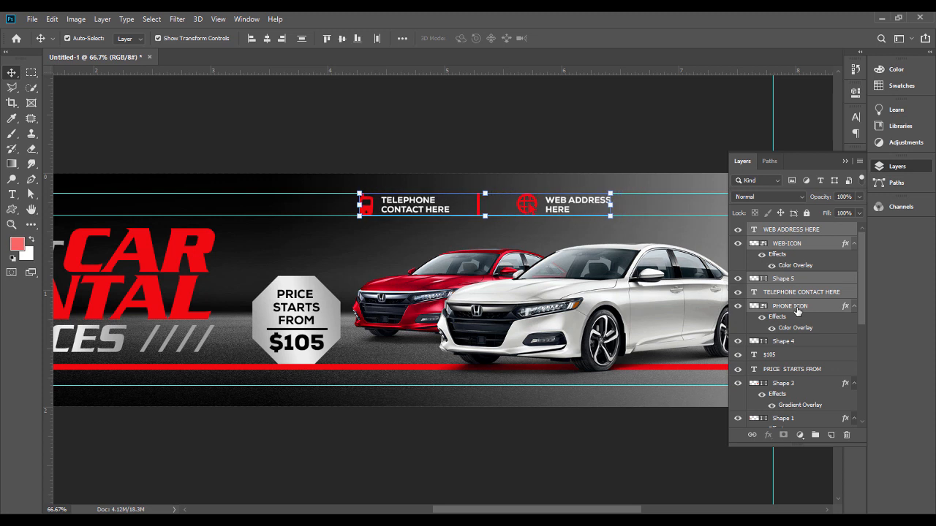
pyautogui.click(844, 160)
pyautogui.click(651, 142)
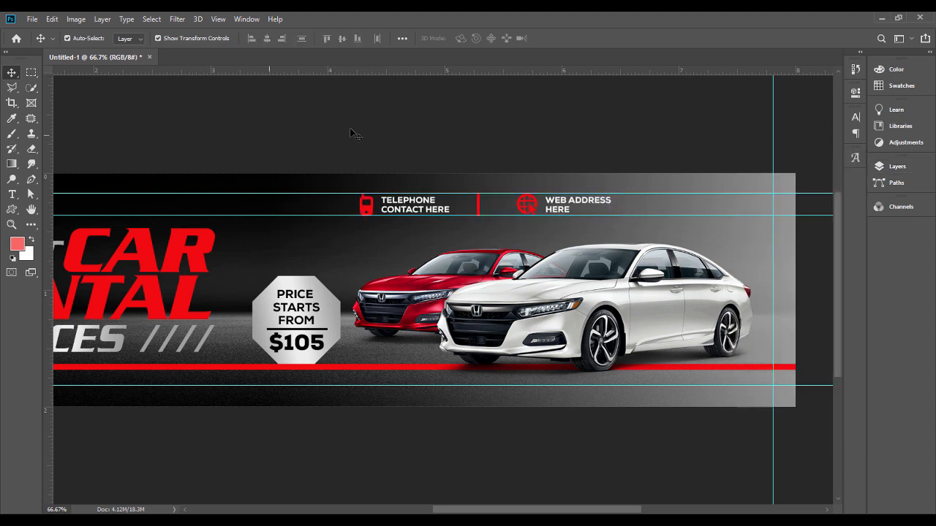
# Place the location icon image from the project folder into the banner, scaled to icon size right of the web address text.
pyautogui.hotkey('alt', 'Tab')
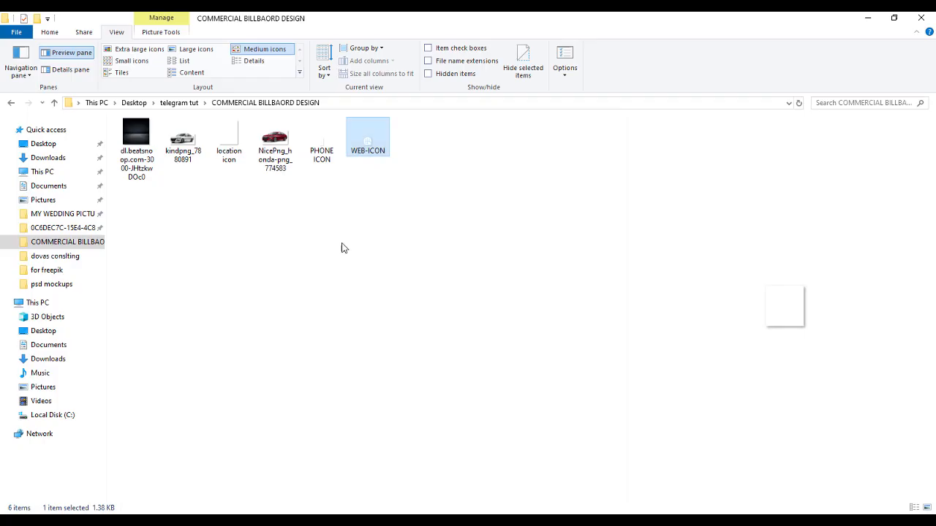
pyautogui.moveTo(230, 138); pyautogui.dragTo(663, 209)
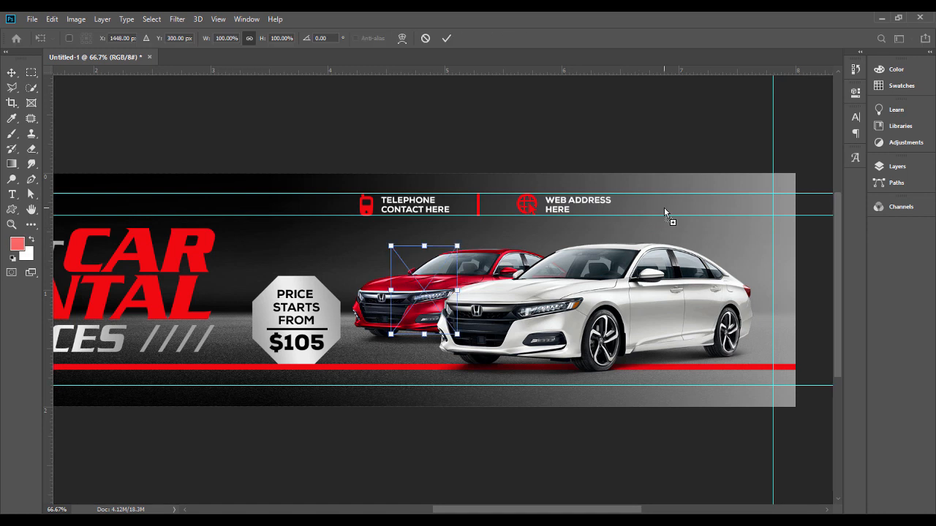
pyautogui.moveTo(393, 291); pyautogui.dragTo(655, 218)
pyautogui.press('Return')
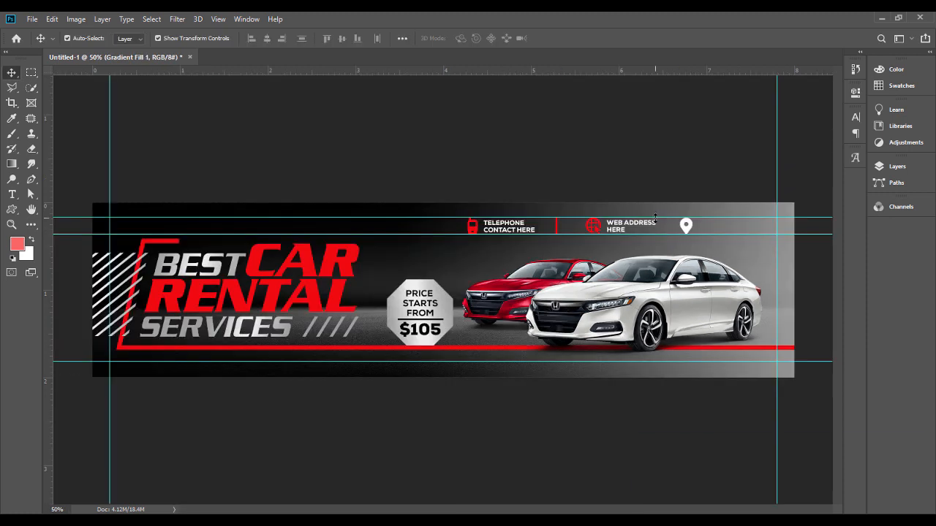
# Copy the web icon's layer style and paste it onto the location icon layer to colour it red.
pyautogui.click(685, 227)
pyautogui.click(889, 168)
pyautogui.click(890, 168)
pyautogui.click(894, 168)
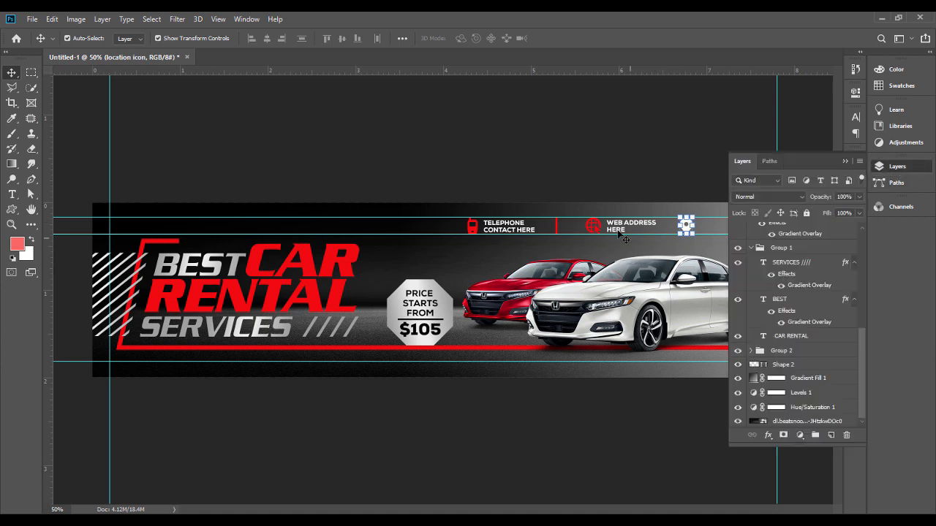
pyautogui.click(592, 228)
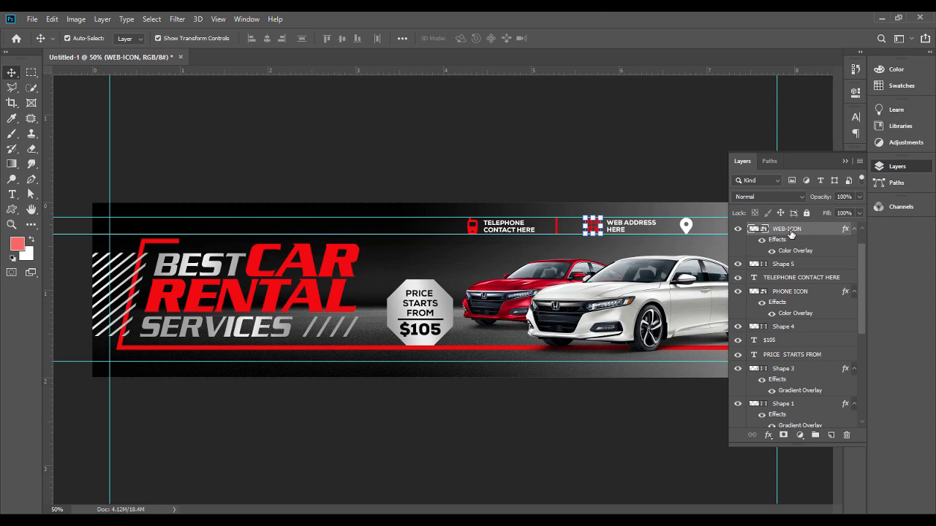
pyautogui.rightClick(791, 234)
pyautogui.click(666, 313)
pyautogui.click(686, 226)
pyautogui.rightClick(811, 231)
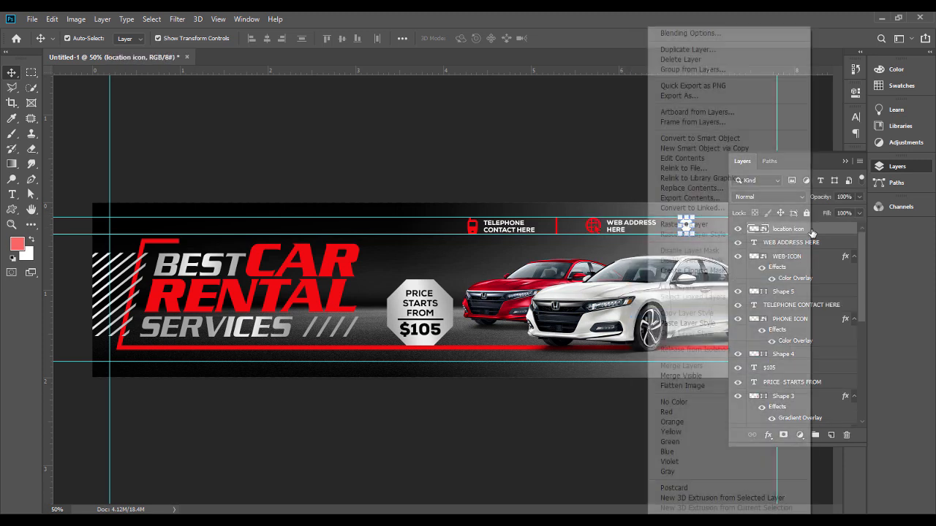
pyautogui.click(724, 323)
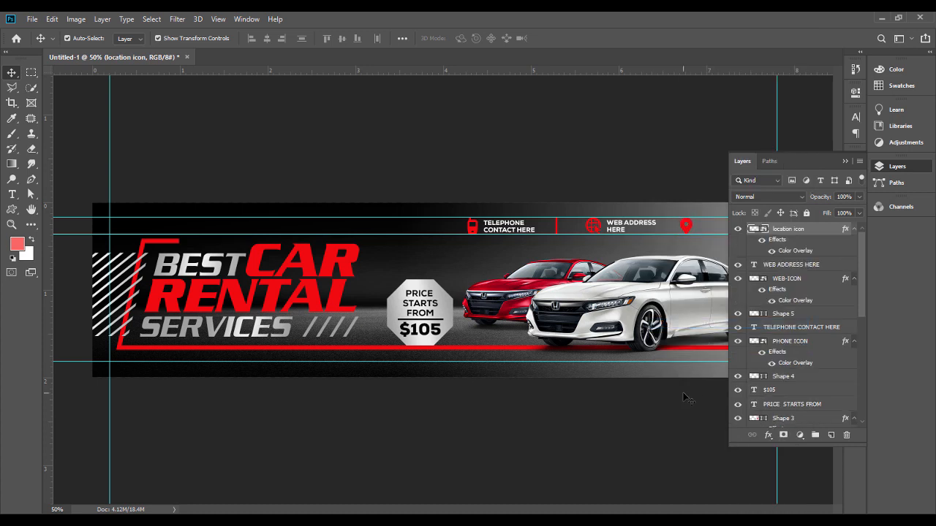
pyautogui.click(844, 161)
# Duplicate the web address text beside the location icon and reword the copy to "LOCATION HERE".
pyautogui.click(11, 224)
pyautogui.moveTo(404, 185); pyautogui.dragTo(552, 266)
pyautogui.press('v')
pyautogui.click(33, 212)
pyautogui.moveTo(714, 279); pyautogui.dragTo(361, 307)
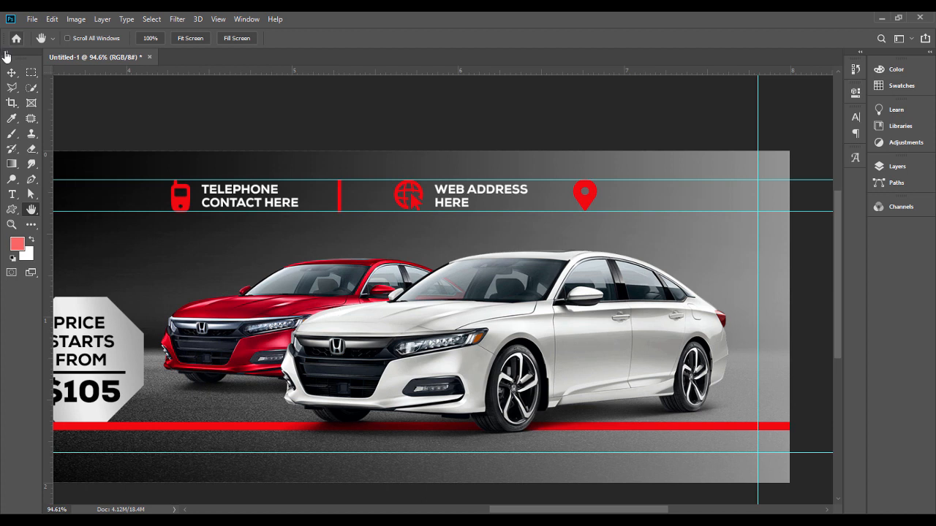
pyautogui.press('v')
pyautogui.click(468, 203)
pyautogui.moveTo(466, 200); pyautogui.dragTo(641, 191)
pyautogui.press('t')
pyautogui.click(653, 190)
pyautogui.hotkey('ctrl', 'a')
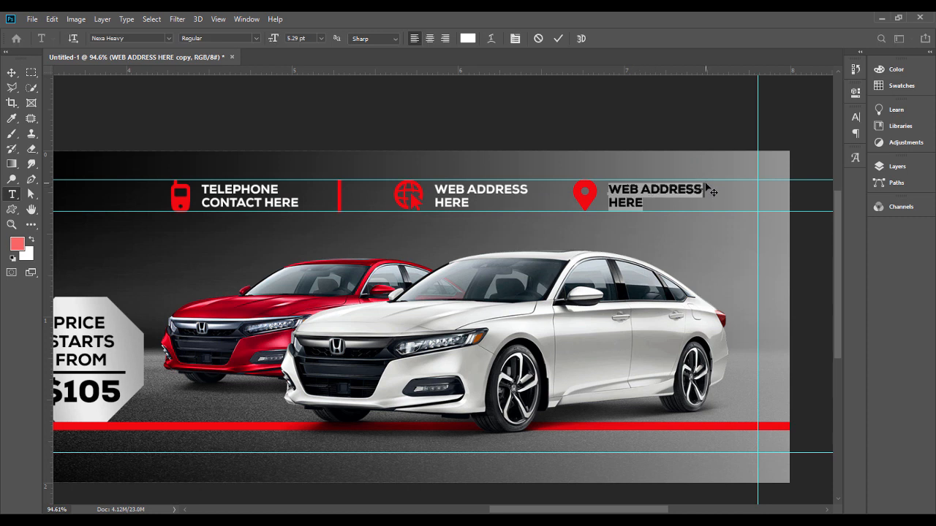
pyautogui.moveTo(703, 188); pyautogui.dragTo(595, 183)
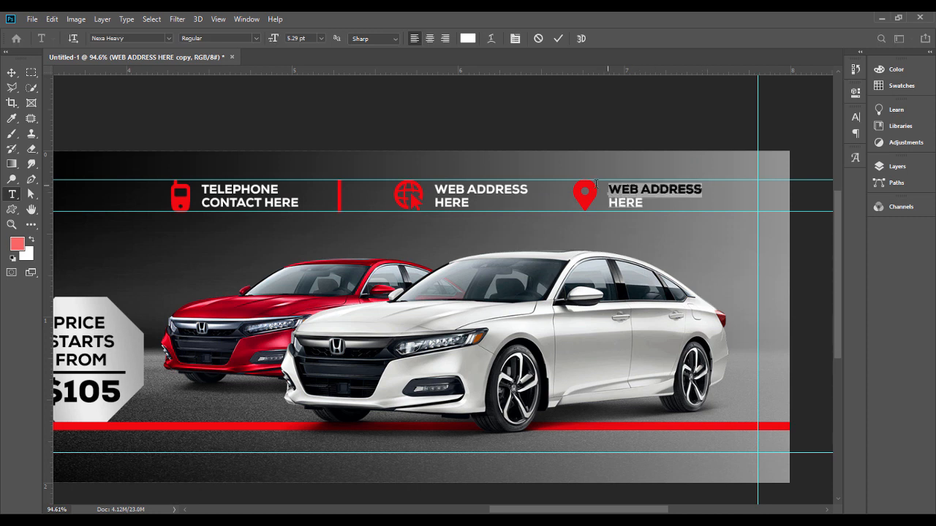
pyautogui.write('LOCA')
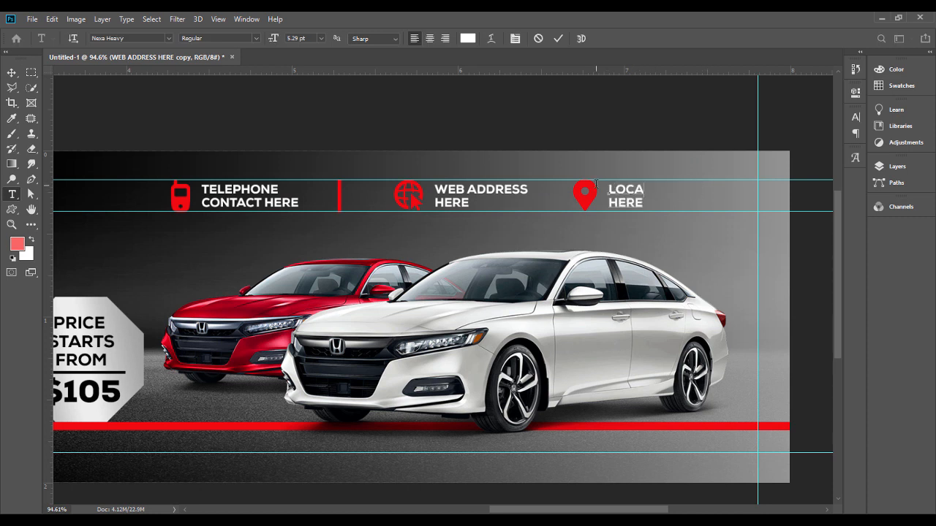
pyautogui.write('TION')
pyautogui.click(11, 72)
pyautogui.click(411, 125)
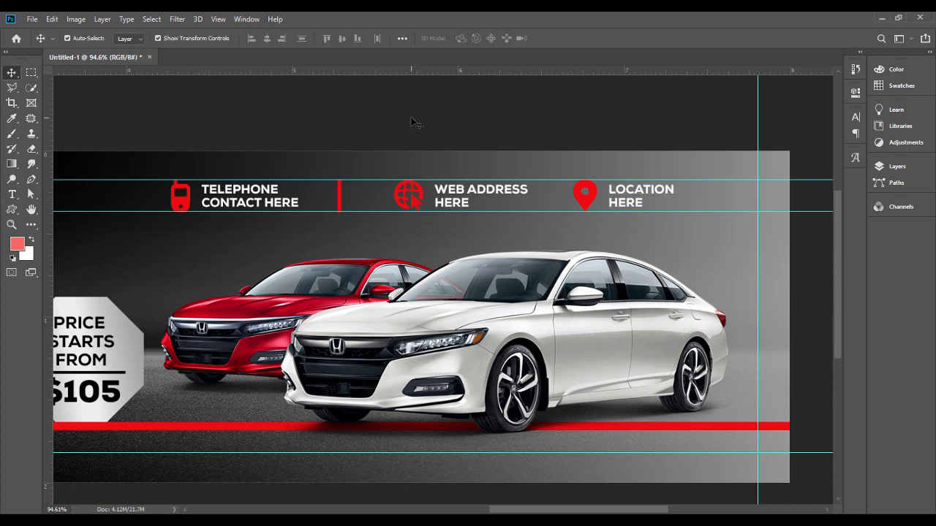
# Move the location icon and its text together slightly right.
pyautogui.click(594, 202)
pyautogui.keyDown('shift'); pyautogui.click(621, 202); pyautogui.keyUp('shift')
pyautogui.moveTo(621, 202); pyautogui.dragTo(637, 199)
# Duplicate the red vertical divider and place the copy between the web address text and the location icon.
pyautogui.click(340, 202)
pyautogui.hotkey('ctrl', 'j')
pyautogui.click(328, 156)
pyautogui.moveTo(342, 200); pyautogui.dragTo(575, 205)
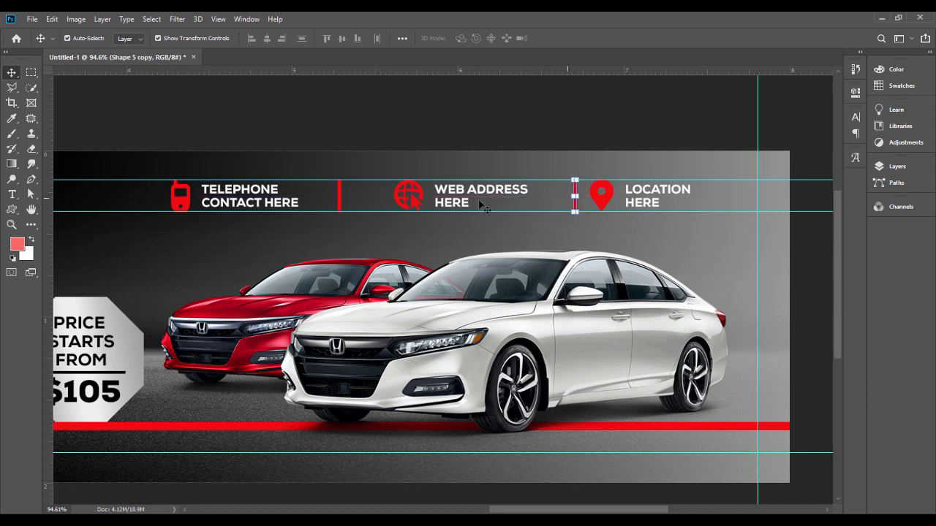
# Move the web icon and its text together slightly left, closer to the first red divider.
pyautogui.click(413, 200)
pyautogui.keyDown('shift'); pyautogui.click(470, 196); pyautogui.keyUp('shift')
pyautogui.moveTo(470, 196); pyautogui.dragTo(460, 195)
# Nudge the second red divider left, closer to the web address text.
pyautogui.click(574, 204)
pyautogui.hotkey('shift', 'Left')
pyautogui.hotkey('shift', 'Left')
pyautogui.hotkey('shift', 'Left')
pyautogui.hotkey('shift', 'Left')
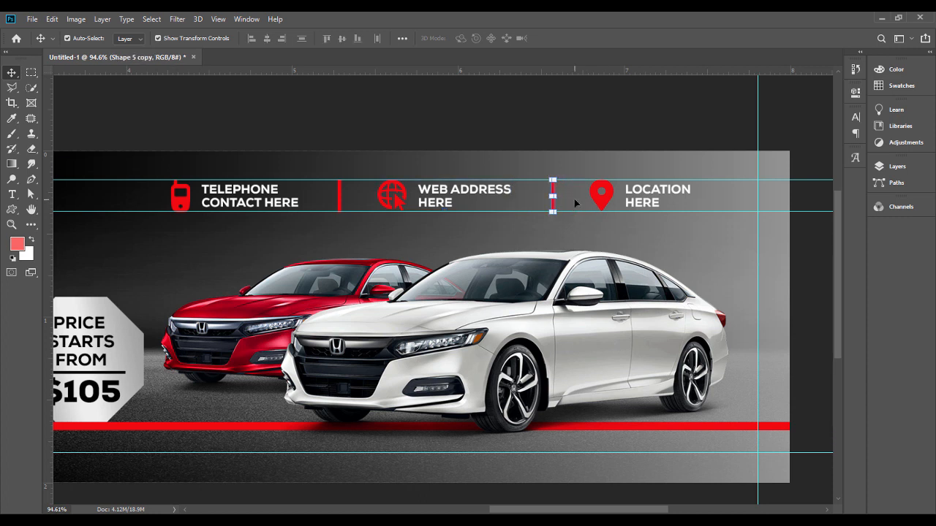
# Nudge the location icon and its text together 14 px left toward the second divider.
pyautogui.click(604, 207)
pyautogui.keyDown('shift'); pyautogui.click(661, 201); pyautogui.keyUp('shift')
pyautogui.hotkey('shift', 'Left')
pyautogui.press('Left')
pyautogui.press('Left')
pyautogui.press('Left')
pyautogui.press('Left')
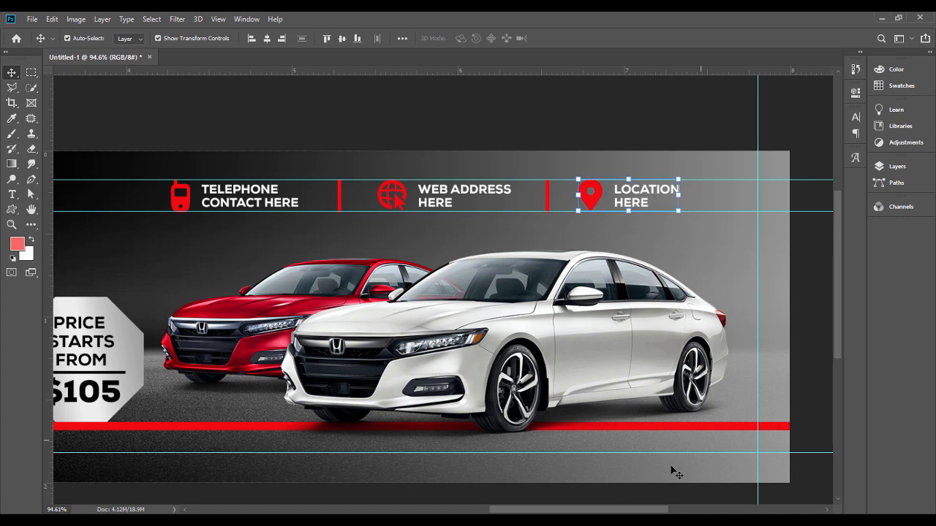
# Duplicate the "TELEPHONE CONTACT HERE" text and place the copy above the headline, level with the contact row.
pyautogui.moveTo(611, 512); pyautogui.dragTo(463, 511)
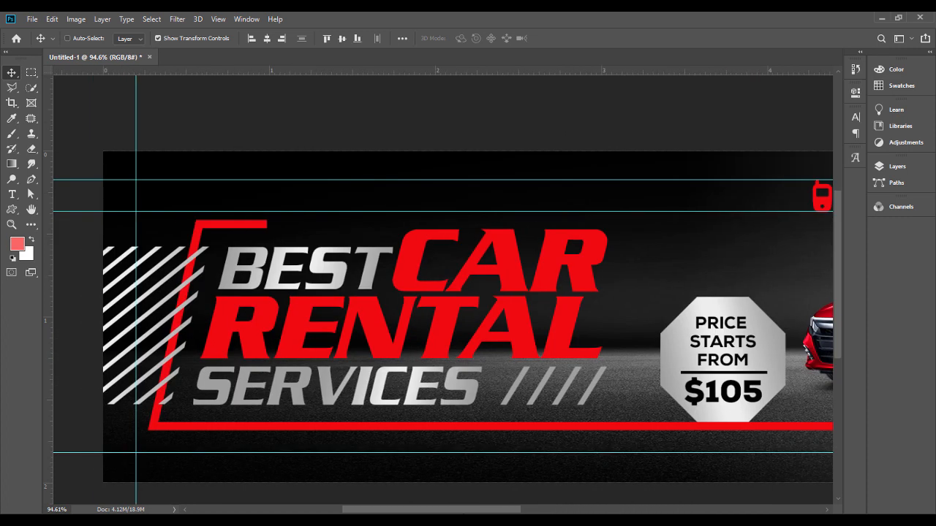
pyautogui.hotkey('ctrl', '-')
pyautogui.hotkey('ctrl', '-')
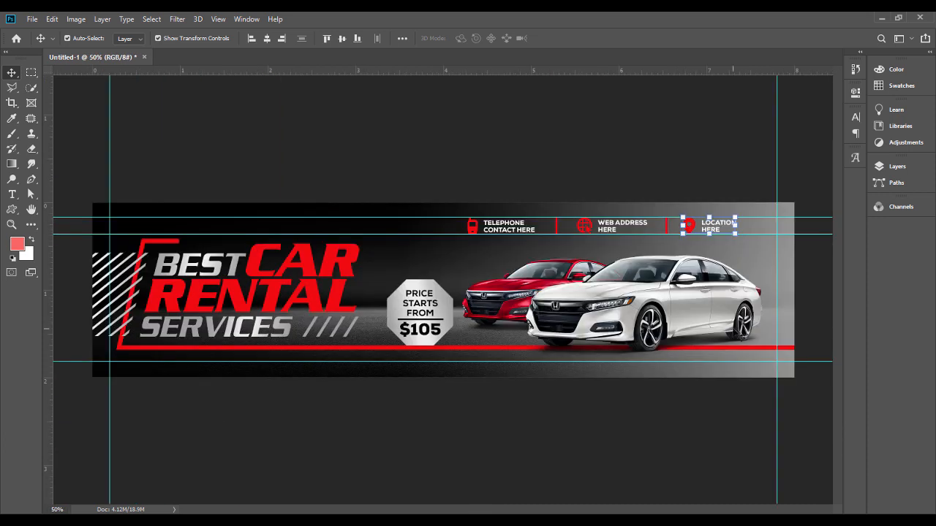
pyautogui.keyDown('ctrl'); pyautogui.click(509, 231); pyautogui.keyUp('ctrl')
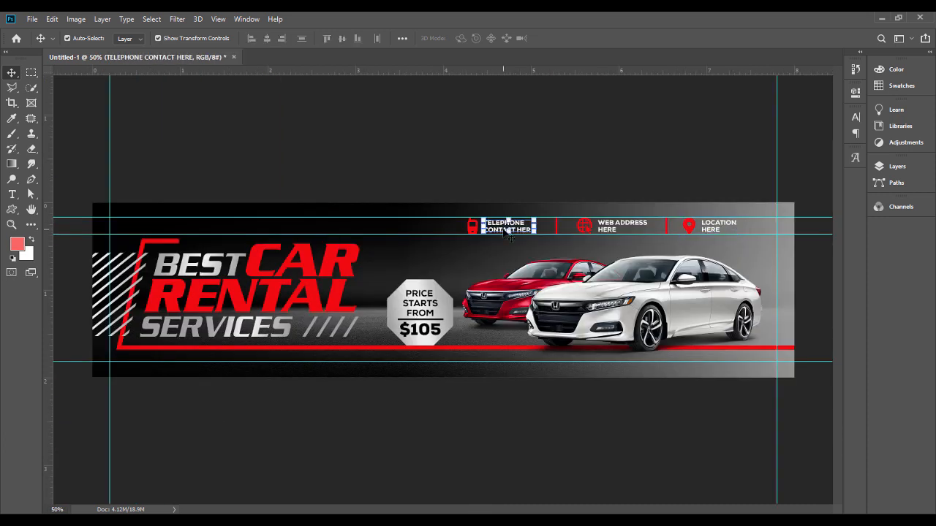
pyautogui.hotkey('ctrl', 'j')
pyautogui.moveTo(508, 229); pyautogui.dragTo(184, 229)
# Change the copied text above the headline to "YOUR LOGO HERE".
pyautogui.doubleClick(185, 230)
pyautogui.write('your')
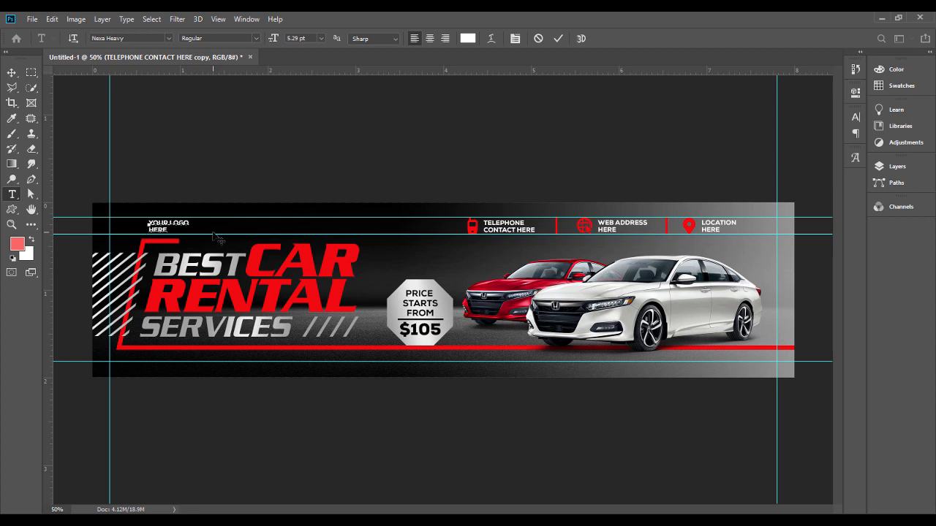
pyautogui.click(11, 73)
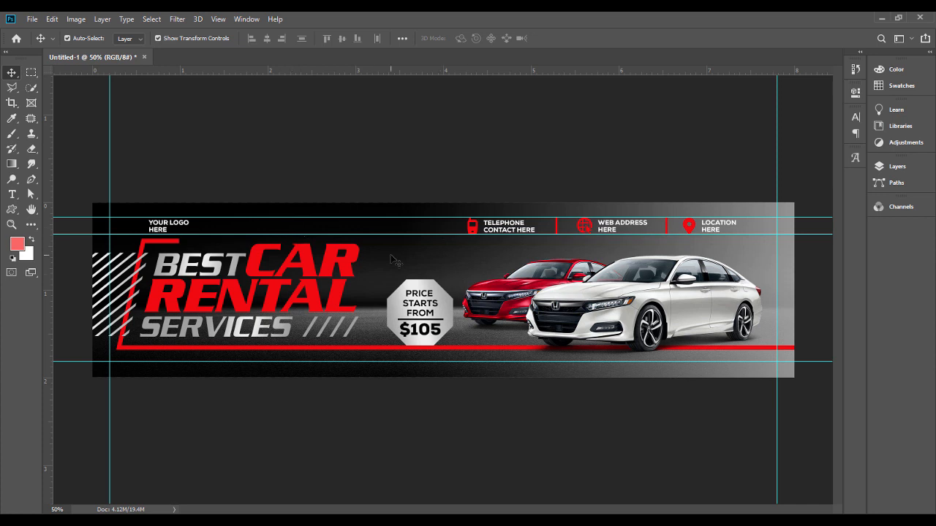
# Change the badge's "PRICE STARTS FROM" text to Nexa Black and reduce its size to 6.26 pt.
pyautogui.click(430, 313)
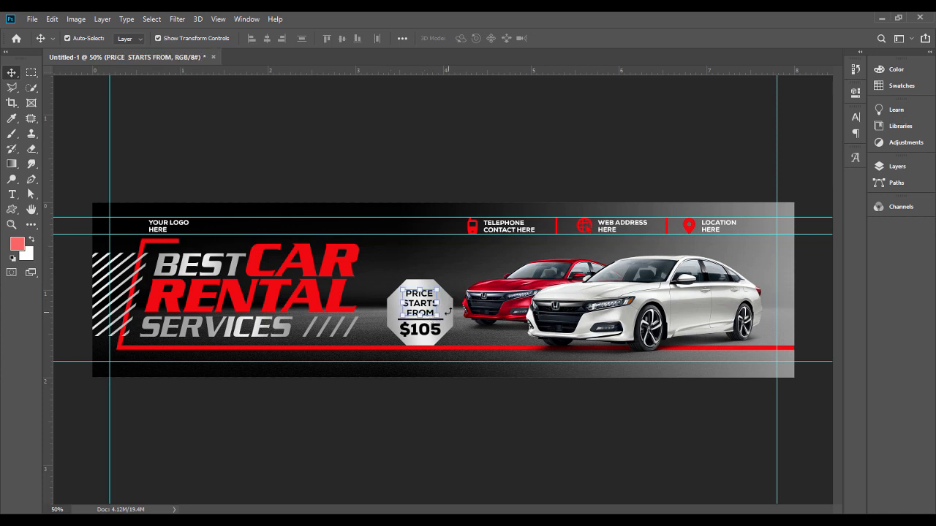
pyautogui.doubleClick(420, 302)
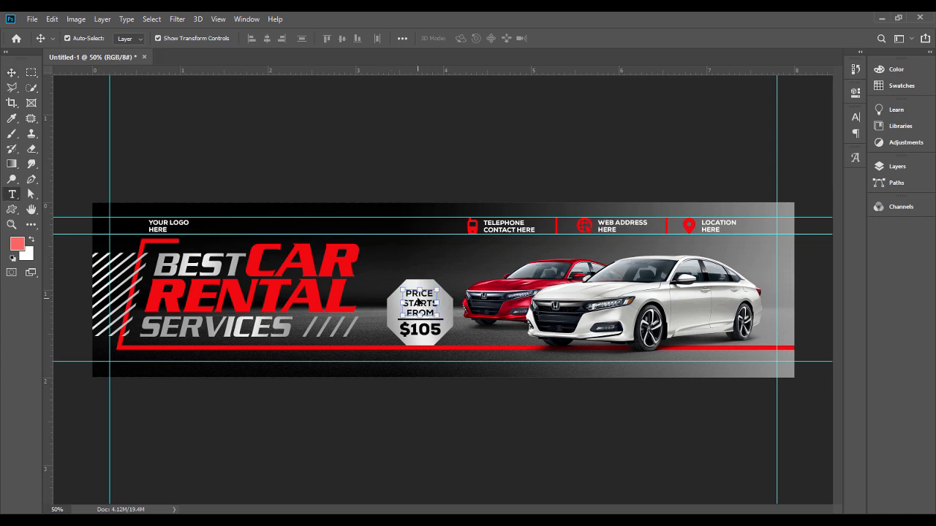
pyautogui.click(124, 36)
pyautogui.write('NEX')
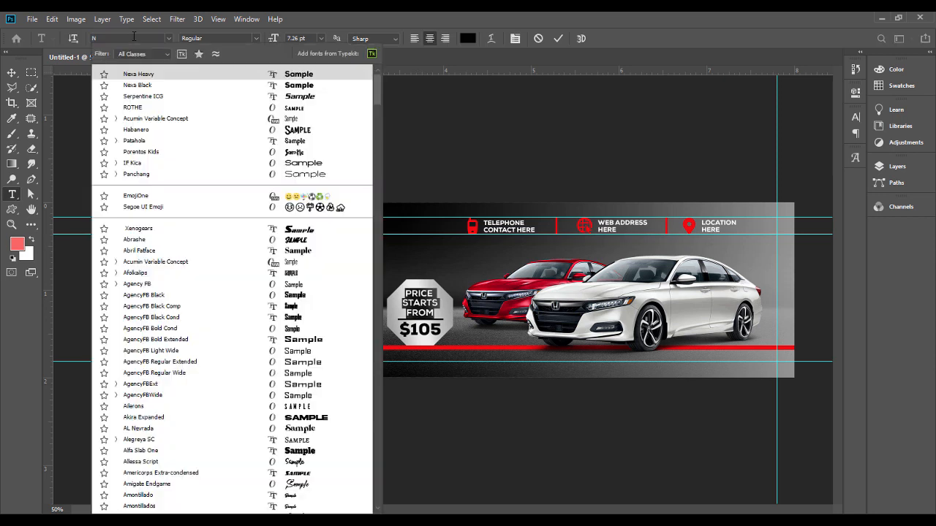
pyautogui.click(299, 74)
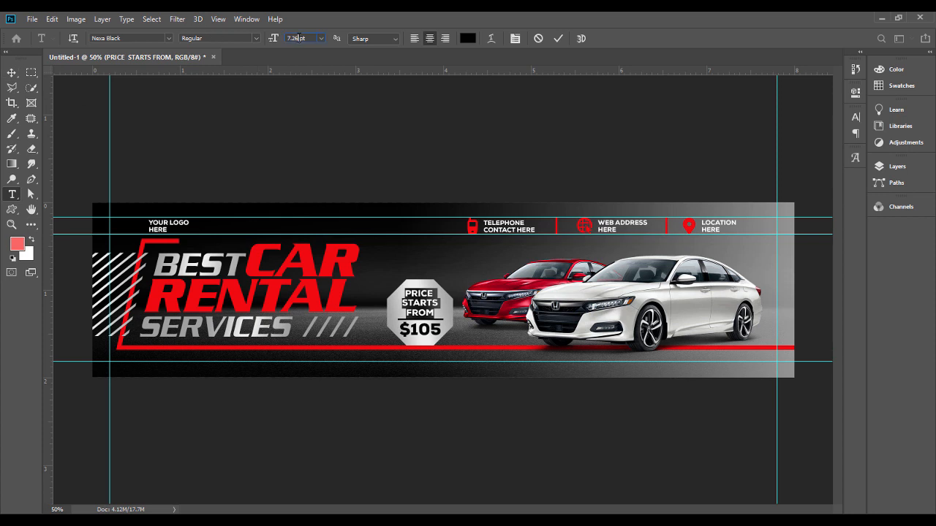
pyautogui.scroll(-1, 299, 38)
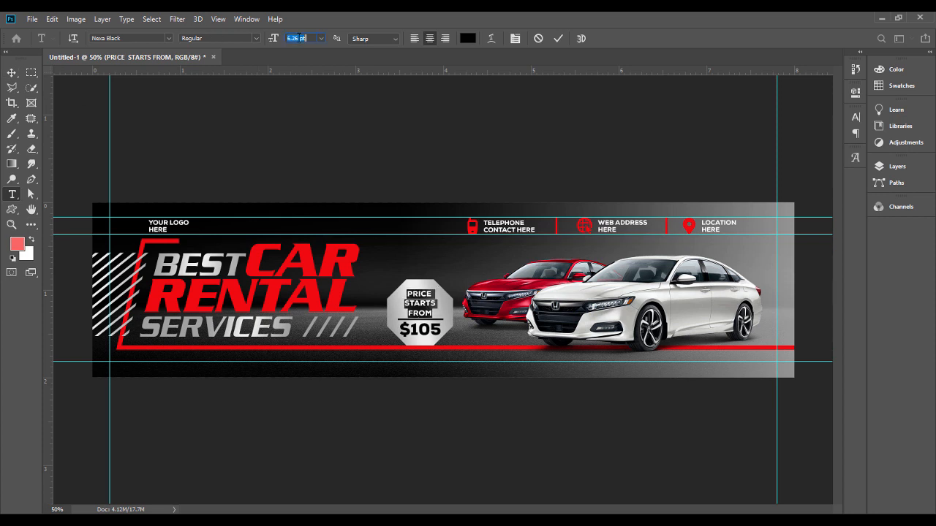
# Set the "PRICE STARTS FROM" text's leading to 6 pt and its font size to 7 pt.
pyautogui.click(857, 117)
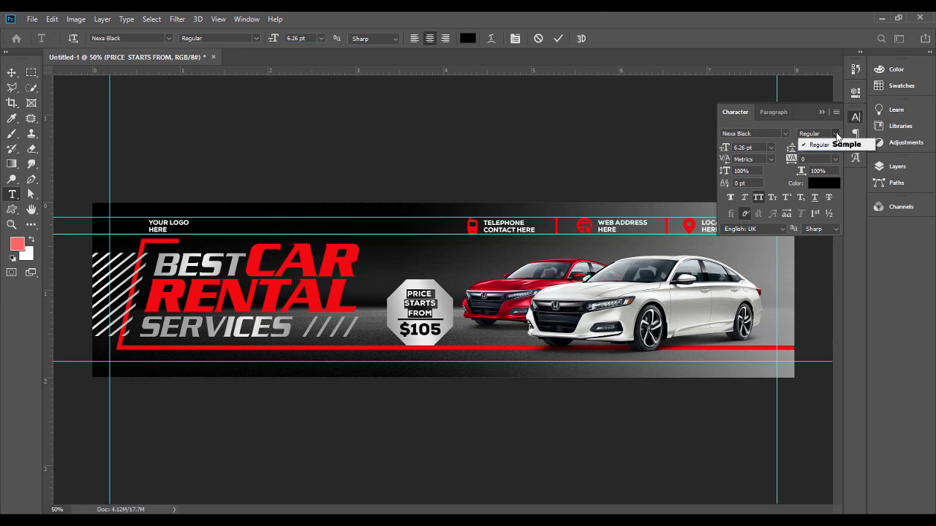
pyautogui.scroll(-1, 825, 148)
pyautogui.scroll(-1, 824, 148)
pyautogui.click(717, 147)
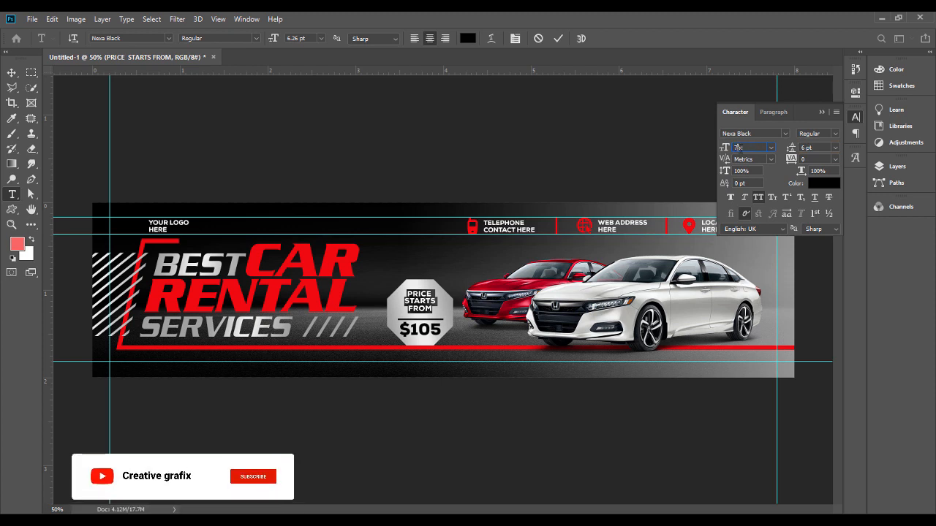
pyautogui.scroll(1, 739, 147)
pyautogui.click(12, 72)
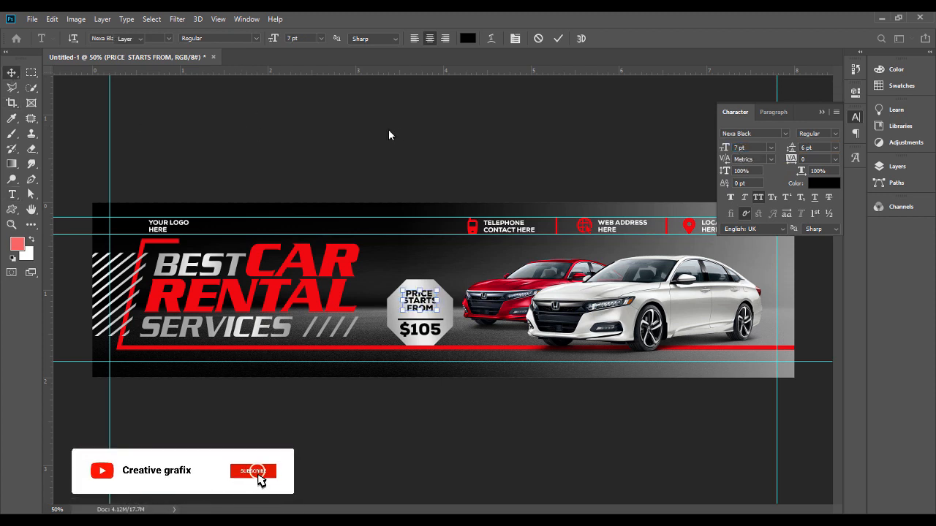
# Move the "PRICE STARTS FROM" text slightly down and the badge's divider line slightly up to even out the spacing.
pyautogui.moveTo(426, 306); pyautogui.dragTo(439, 320)
pyautogui.press('Return')
pyautogui.click(438, 322)
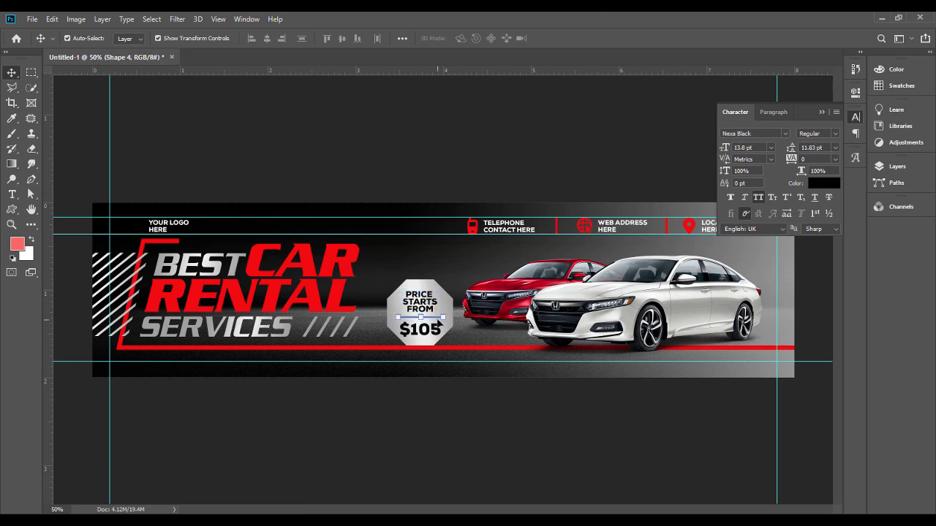
pyautogui.click(460, 159)
pyautogui.click(821, 112)
# Collapse Group 1 and Group 2 in the layer stack, and enlarge the group with both cars to about 108%.
pyautogui.click(583, 294)
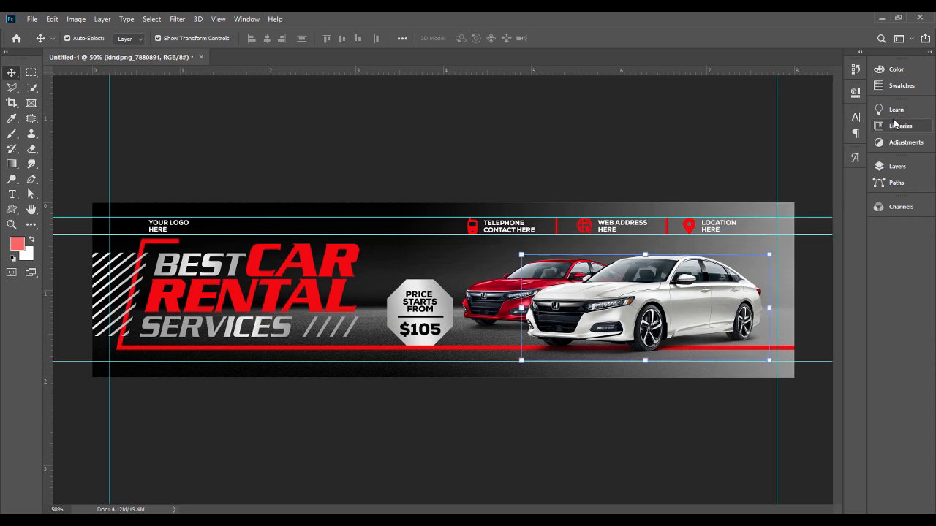
pyautogui.click(897, 167)
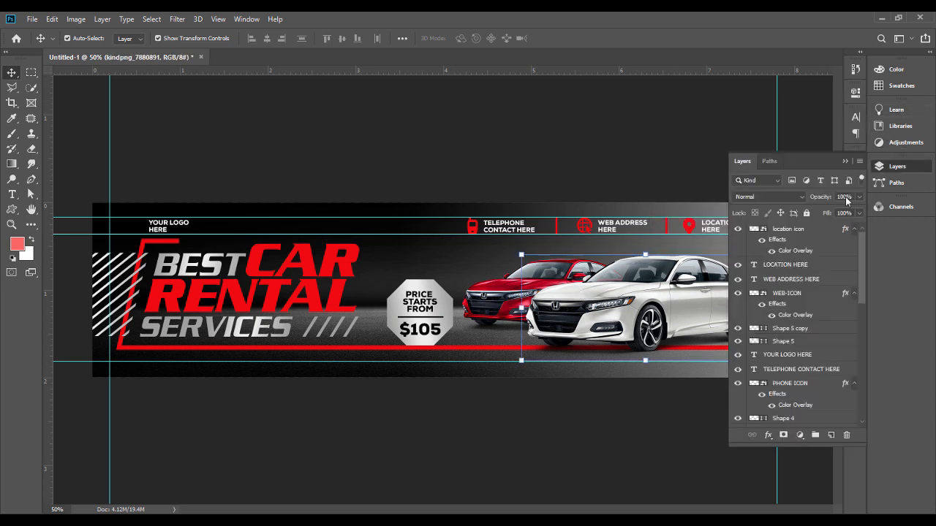
pyautogui.moveTo(863, 249); pyautogui.dragTo(868, 327)
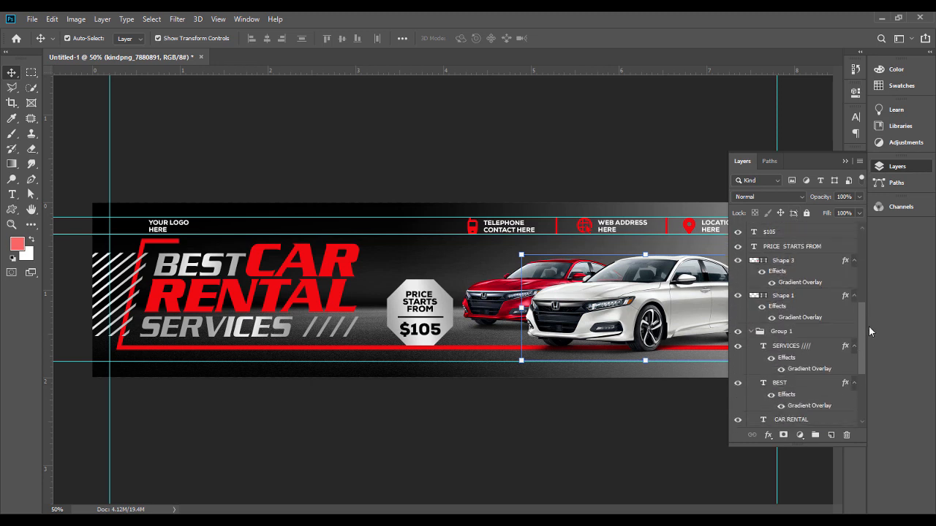
pyautogui.click(782, 332)
pyautogui.click(753, 331)
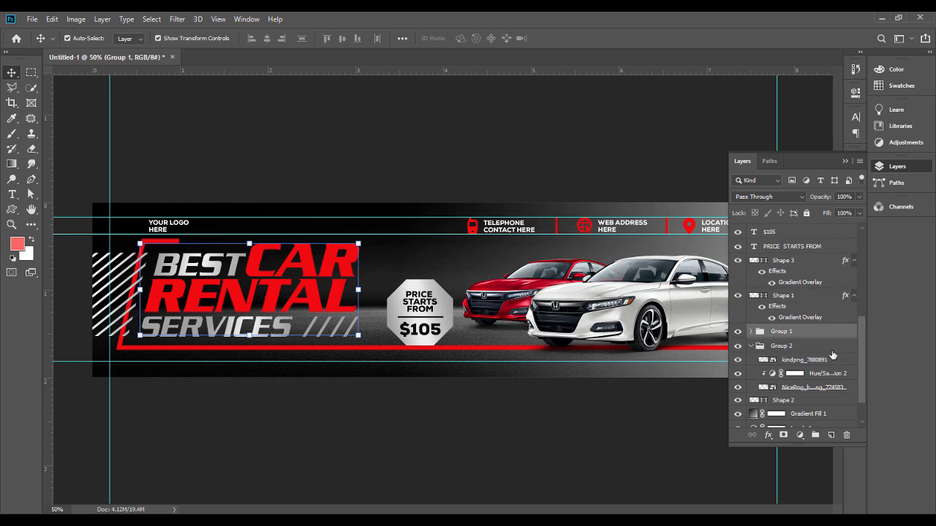
pyautogui.click(801, 348)
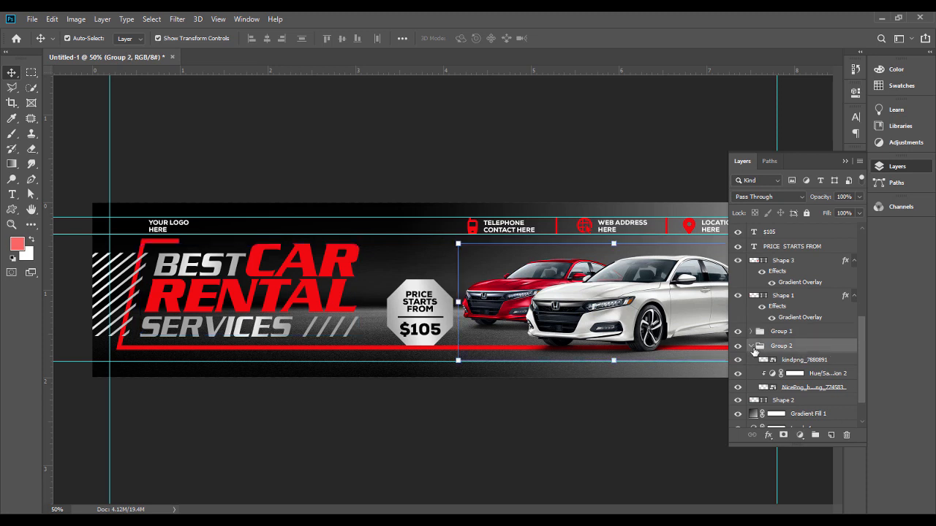
pyautogui.click(751, 346)
pyautogui.click(845, 161)
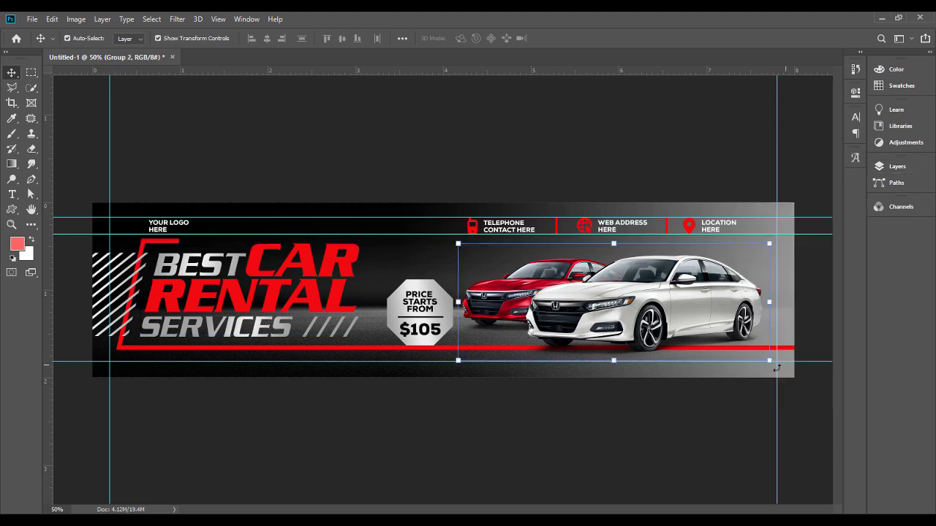
pyautogui.moveTo(768, 361); pyautogui.dragTo(792, 374)
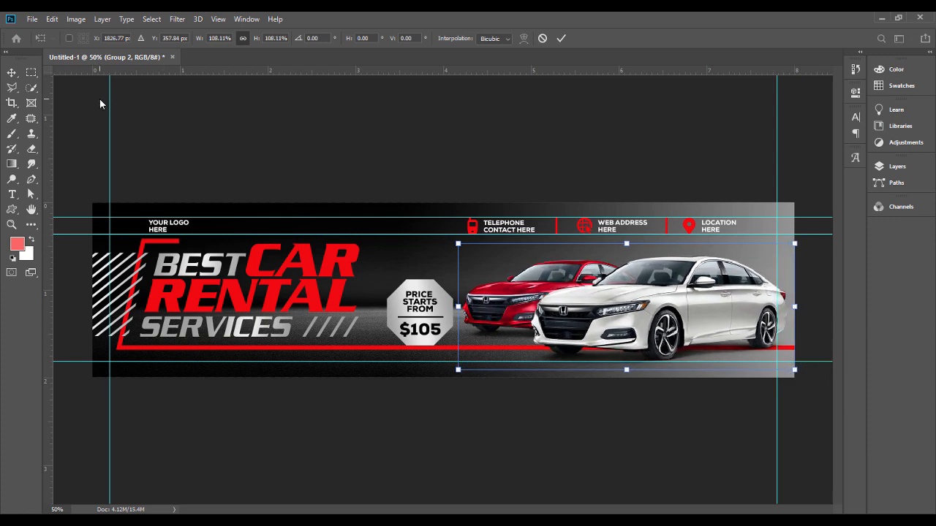
pyautogui.click(12, 72)
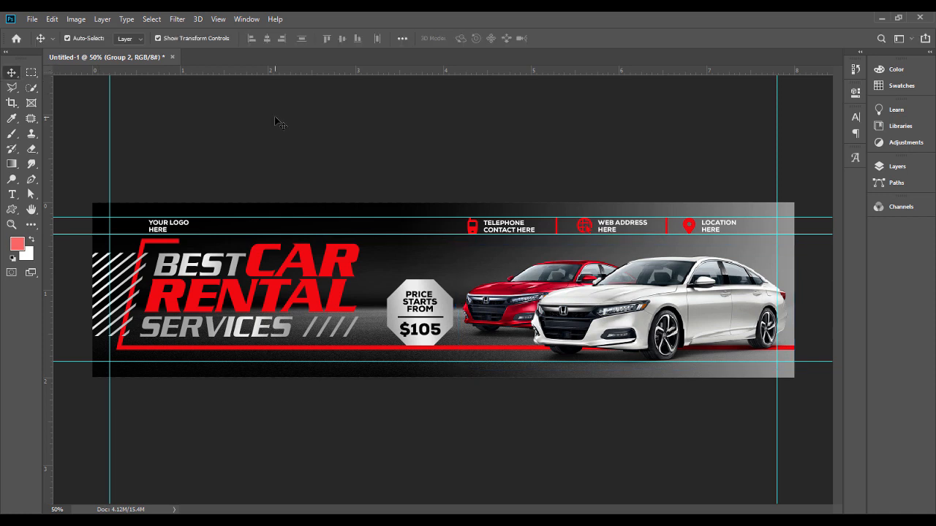
# Lock the background layers from Gradient Fill 1 down to the background image.
pyautogui.click(119, 281)
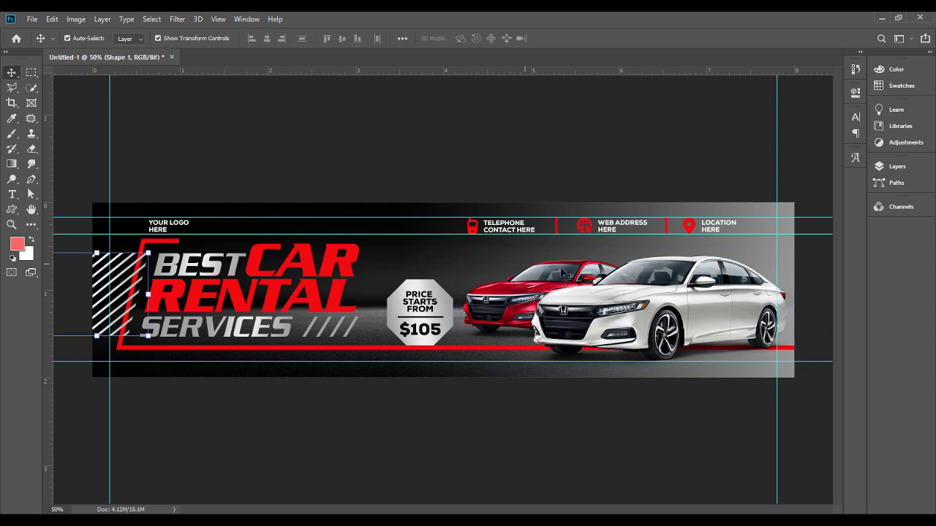
pyautogui.click(895, 167)
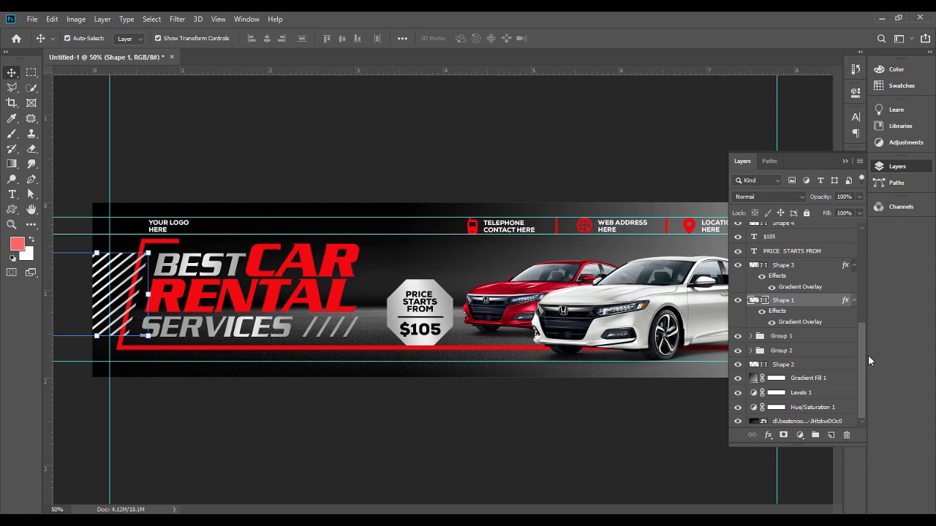
pyautogui.click(823, 378)
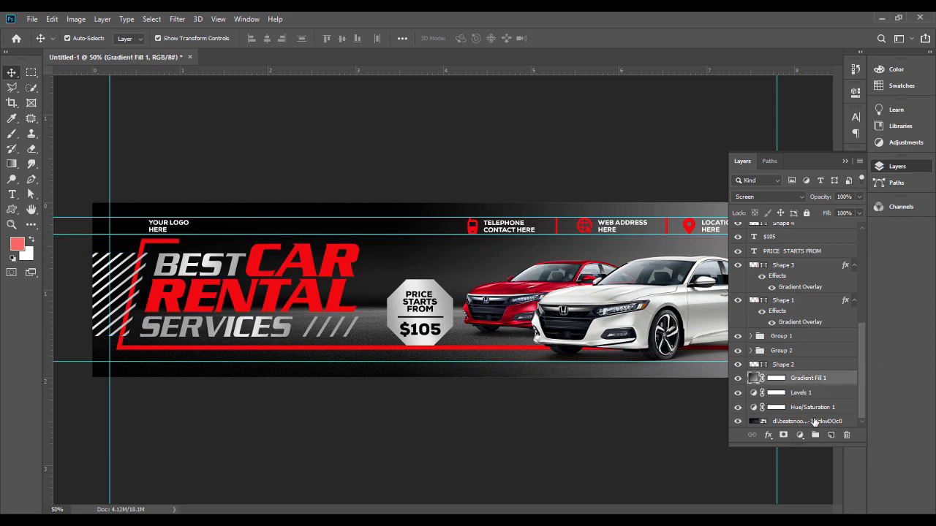
pyautogui.keyDown('shift'); pyautogui.click(814, 423); pyautogui.keyUp('shift')
pyautogui.click(804, 214)
# Select the headline, diagonal stripes, red frame and price badge, and nudge them together slightly down toward the lower guide.
pyautogui.moveTo(59, 250); pyautogui.dragTo(463, 384)
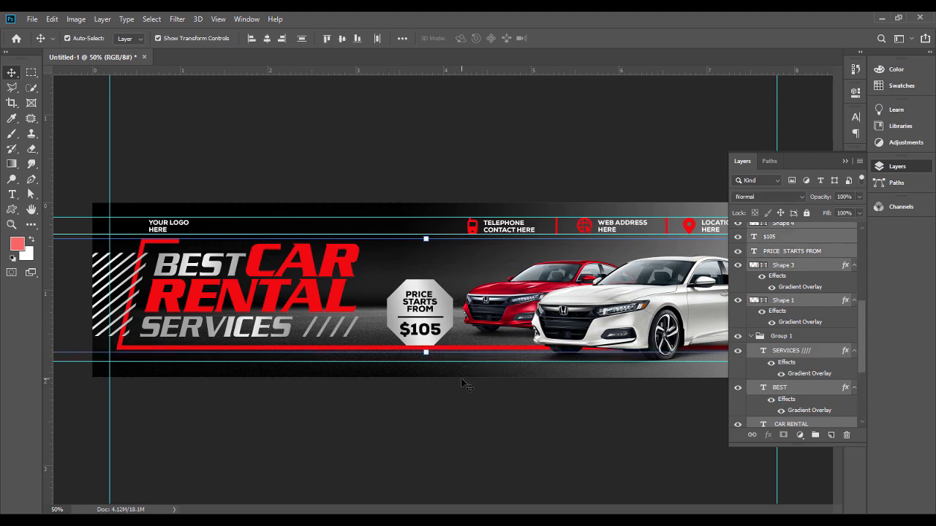
pyautogui.press('Down')
pyautogui.press('Down')
pyautogui.press('Down')
pyautogui.press('Down')
pyautogui.press('Down')
pyautogui.press('Down')
pyautogui.press('Down')
pyautogui.press('Down')
pyautogui.press('Up')
pyautogui.press('Up')
pyautogui.press('Up')
pyautogui.press('Up')
pyautogui.press('Up')
pyautogui.press('Up')
pyautogui.press('Up')
pyautogui.press('Up')
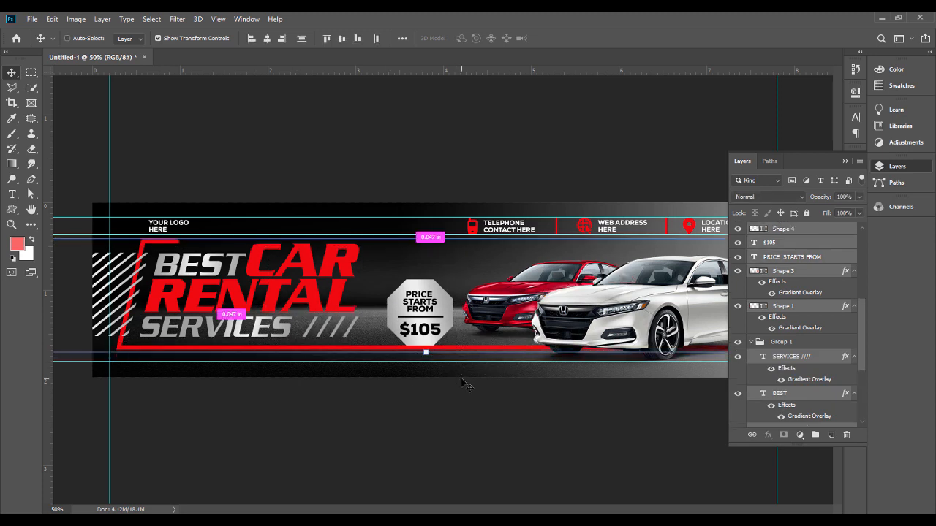
pyautogui.press('Down')
pyautogui.press('Down')
pyautogui.press('Down')
pyautogui.press('Down')
pyautogui.press('Down')
pyautogui.press('Down')
pyautogui.press('Down')
pyautogui.press('Down')
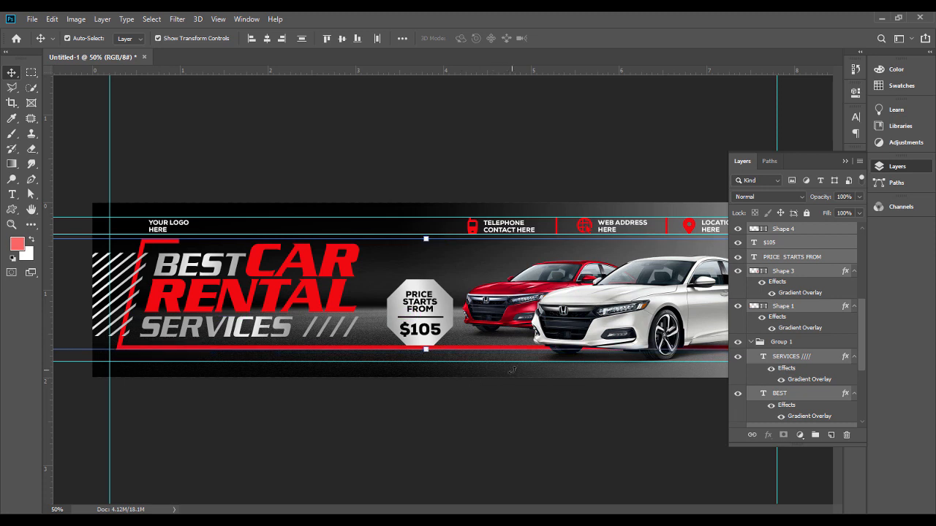
pyautogui.press('Down')
pyautogui.press('Down')
pyautogui.press('Down')
pyautogui.press('Down')
pyautogui.press('Down')
pyautogui.press('Down')
pyautogui.press('Down')
pyautogui.press('Down')
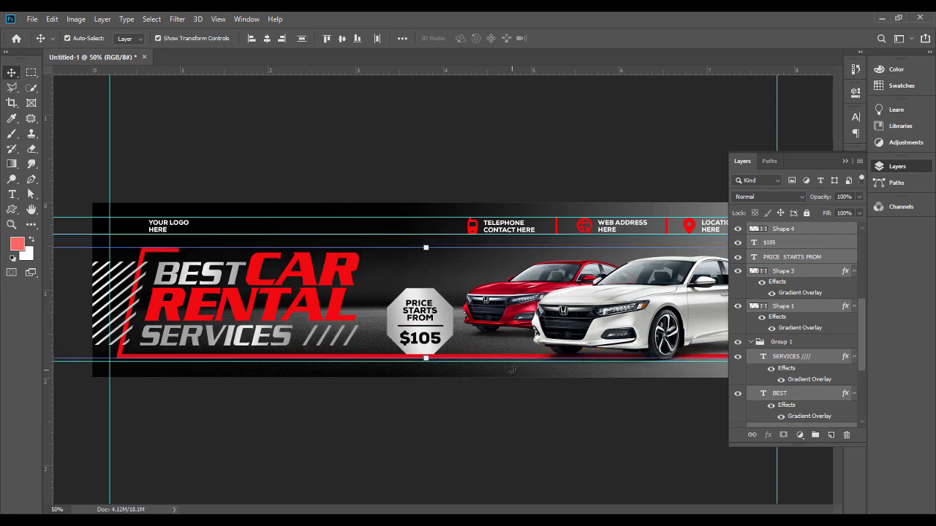
pyautogui.press('Up')
pyautogui.press('Up')
pyautogui.press('Up')
pyautogui.press('Up')
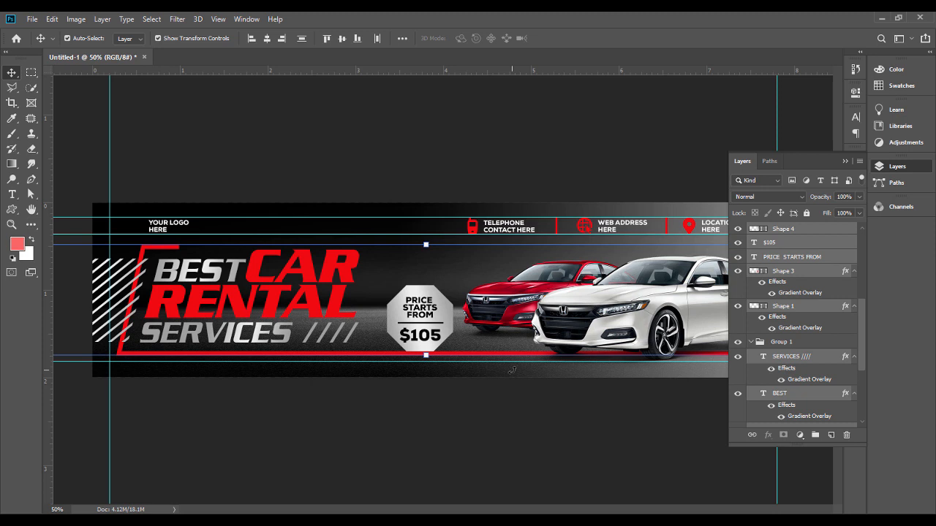
pyautogui.click(577, 433)
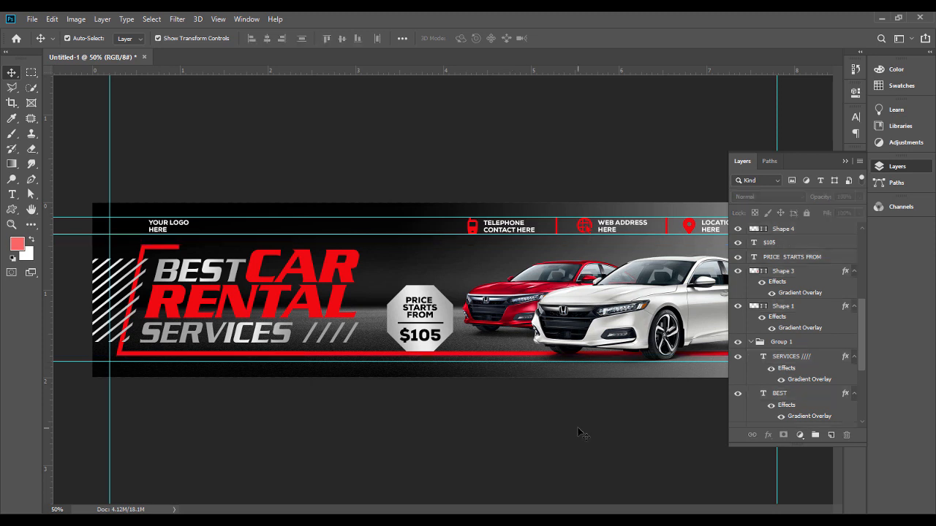
pyautogui.click(422, 310)
pyautogui.keyDown('shift'); pyautogui.click(451, 325); pyautogui.keyUp('shift')
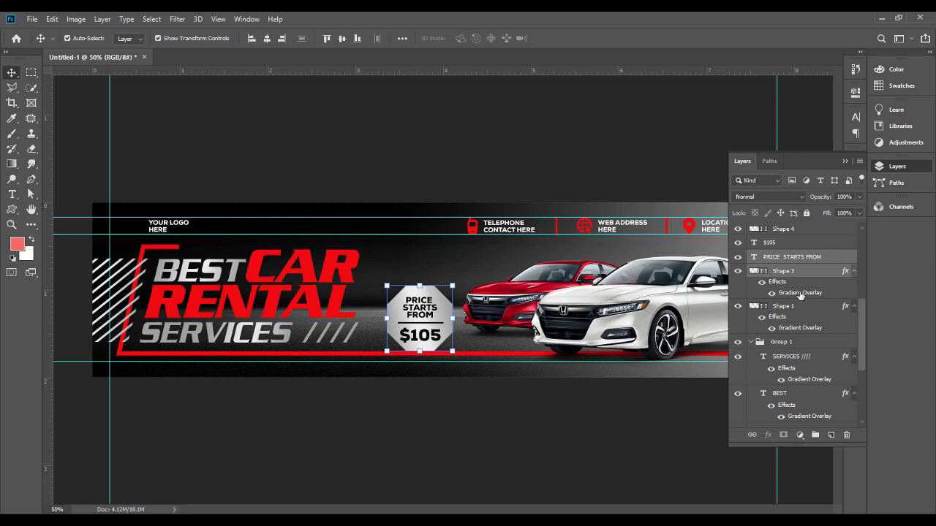
pyautogui.scroll(3, 862, 310)
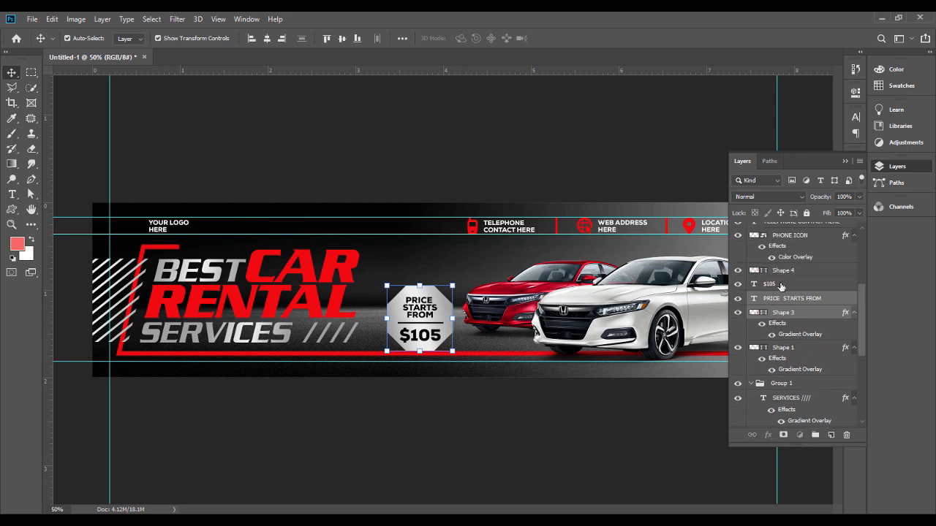
pyautogui.click(778, 285)
pyautogui.click(426, 312)
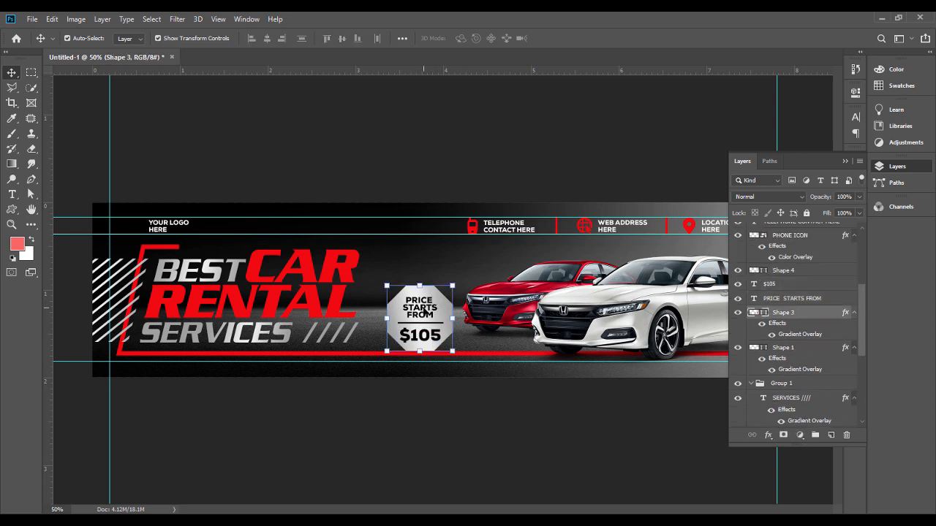
pyautogui.click(426, 312)
pyautogui.keyDown('shift'); pyautogui.click(426, 336); pyautogui.keyUp('shift')
pyautogui.moveTo(408, 173); pyautogui.dragTo(433, 437)
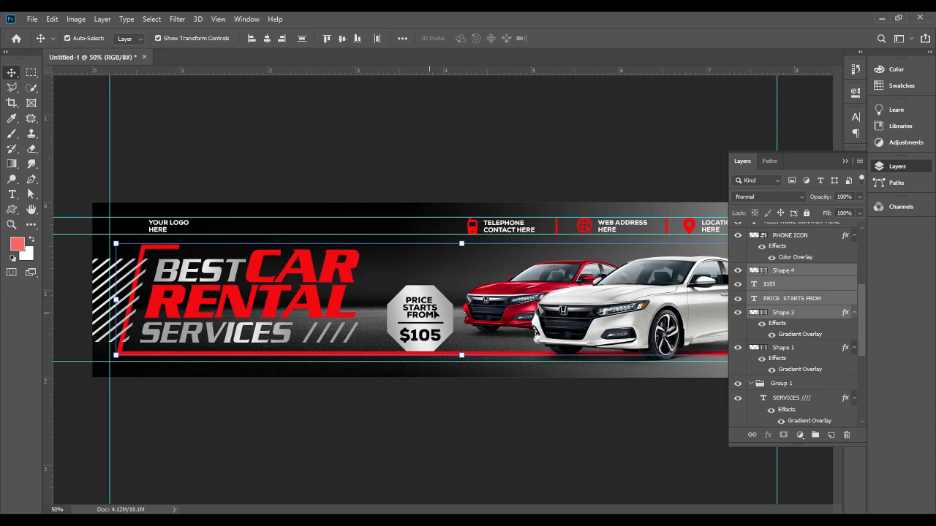
pyautogui.click(498, 459)
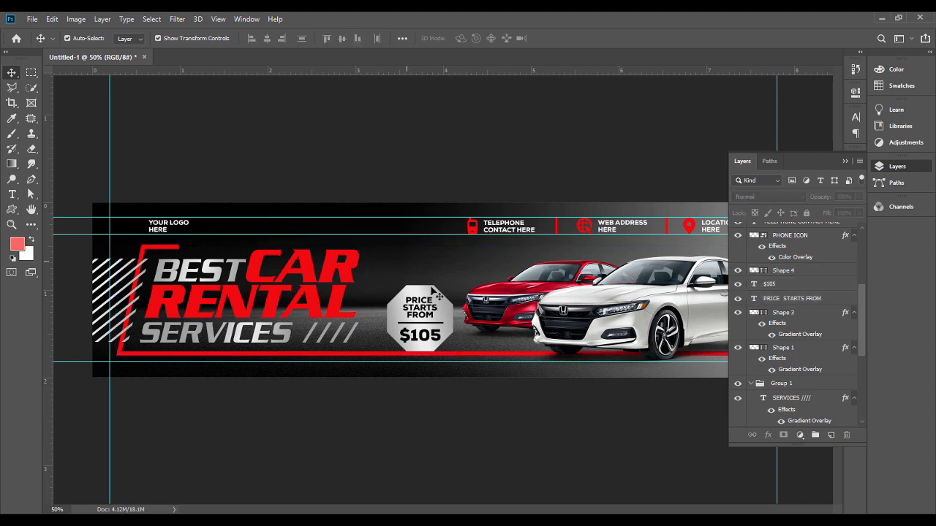
# Nudge the price badge's octagon, its two text lines and its divider line slightly down toward the red frame line.
pyautogui.click(460, 314)
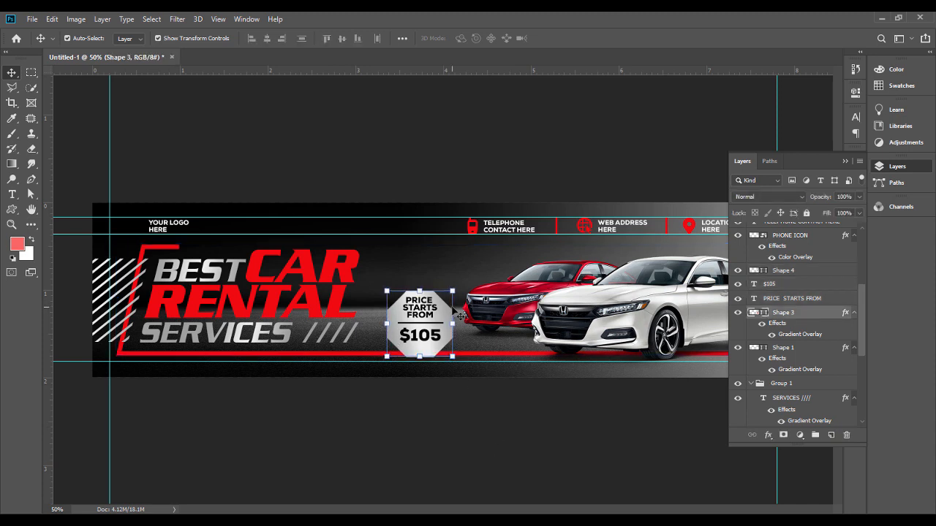
pyautogui.click(431, 338)
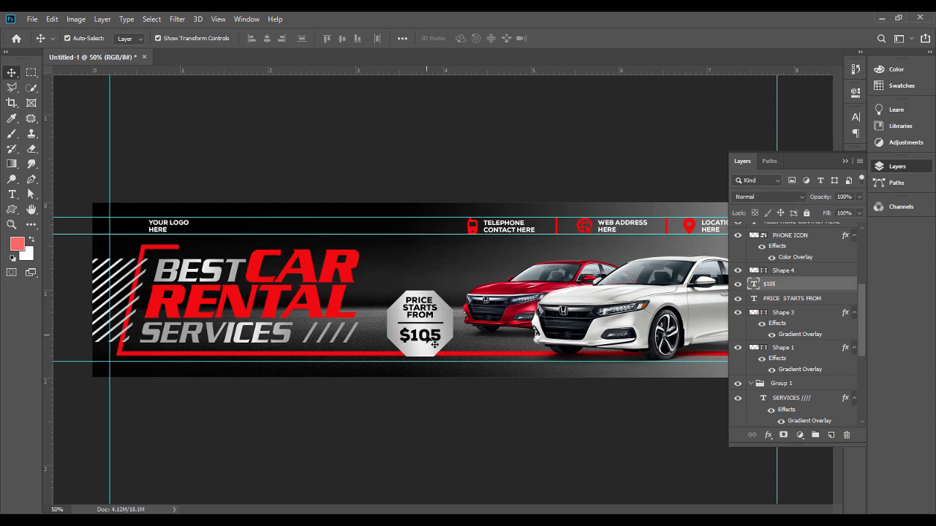
pyautogui.keyDown('shift'); pyautogui.click(436, 322); pyautogui.keyUp('shift')
pyautogui.moveTo(436, 323); pyautogui.dragTo(437, 322)
pyautogui.click(477, 373)
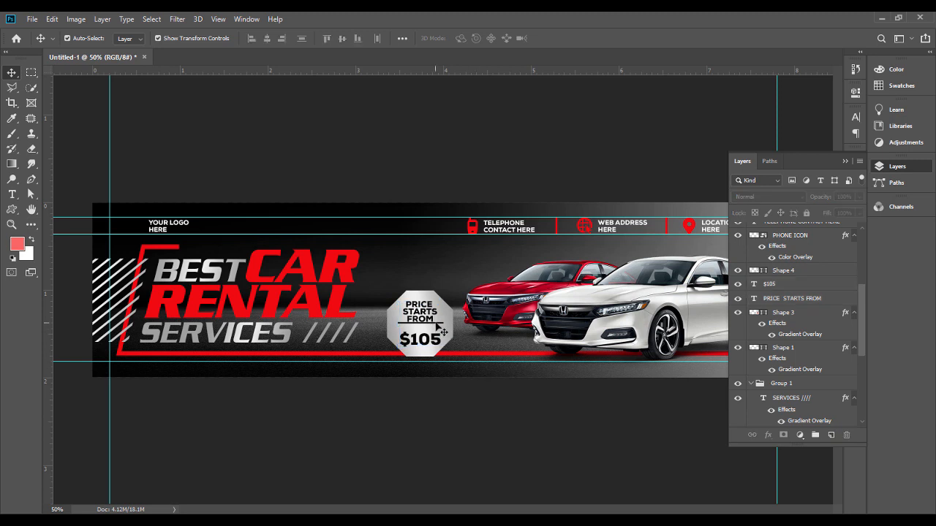
pyautogui.click(438, 326)
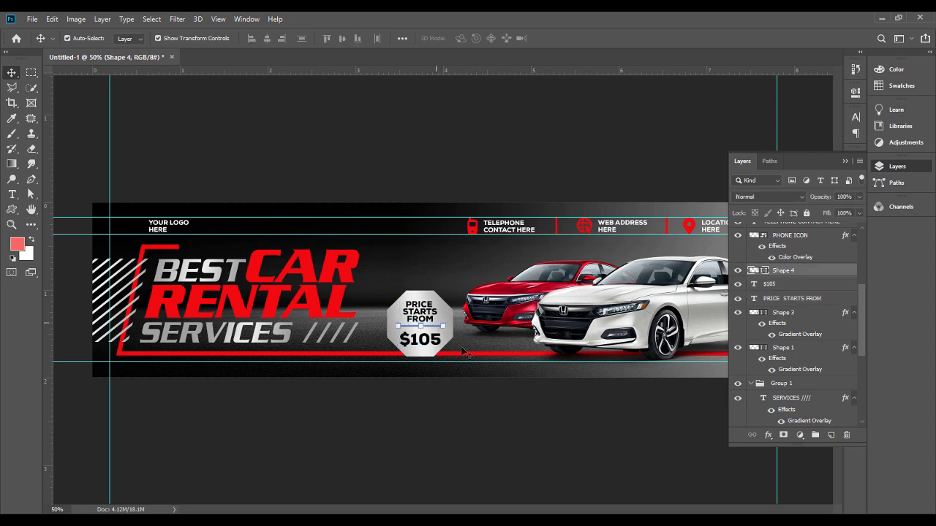
pyautogui.click(499, 403)
pyautogui.click(442, 329)
# Clear all guides from the banner document.
pyautogui.click(846, 162)
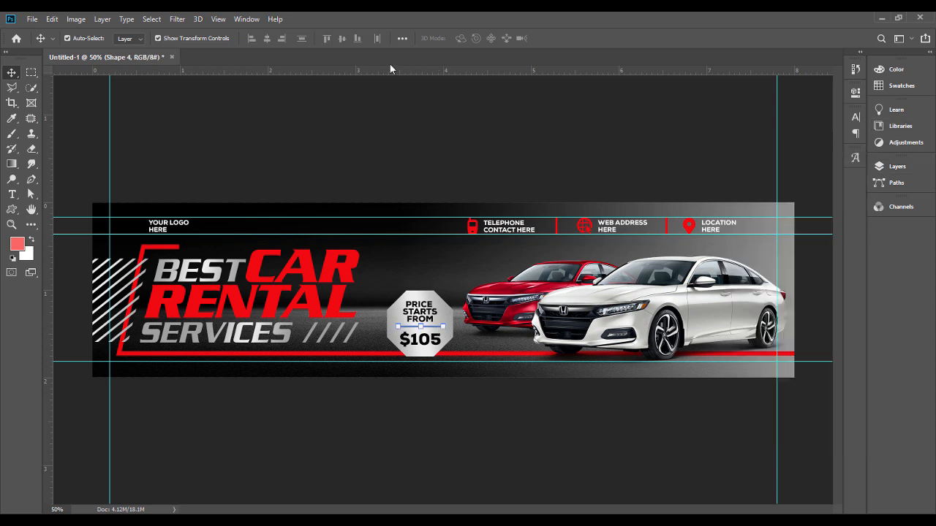
pyautogui.click(197, 20)
pyautogui.moveTo(131, 10)
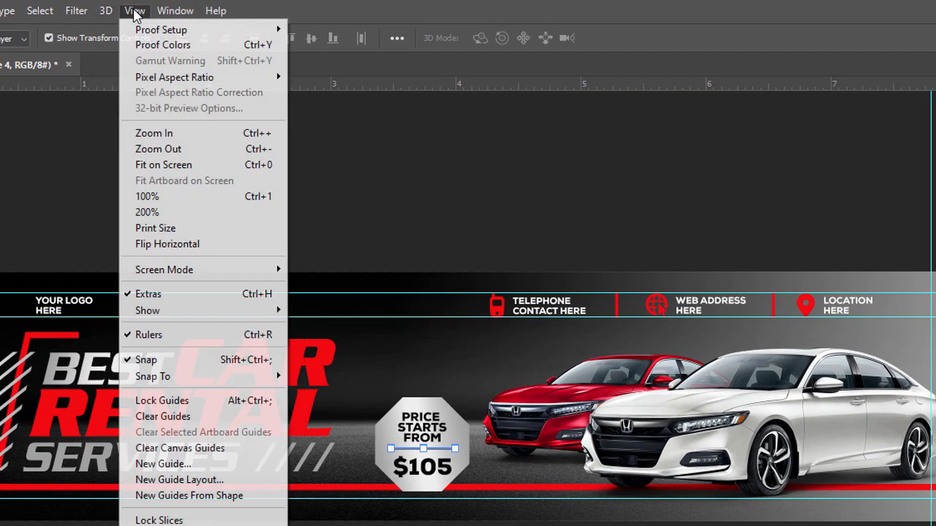
pyautogui.click(229, 417)
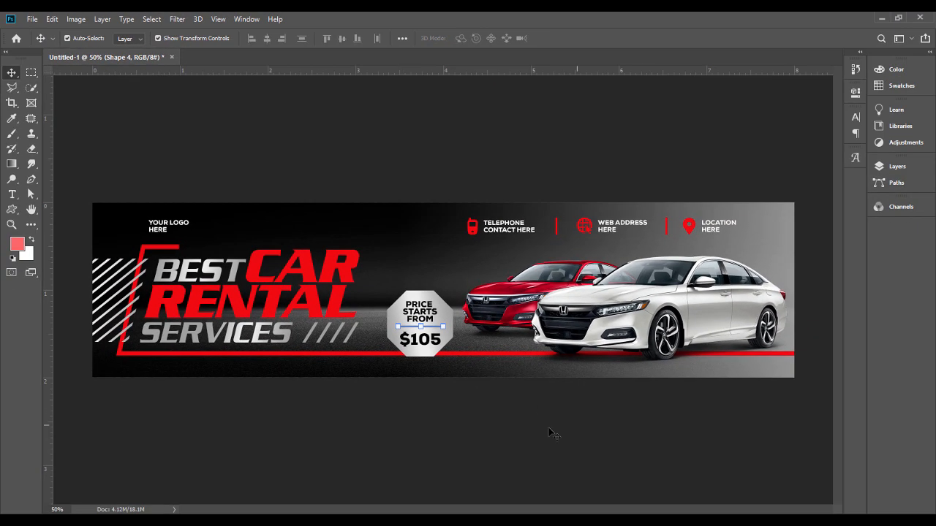
# Enlarge the "YOUR LOGO HERE" text to about 122%, keeping its upper-left corner in place, and deselect it.
pyautogui.click(159, 231)
pyautogui.moveTo(158, 231); pyautogui.dragTo(200, 236)
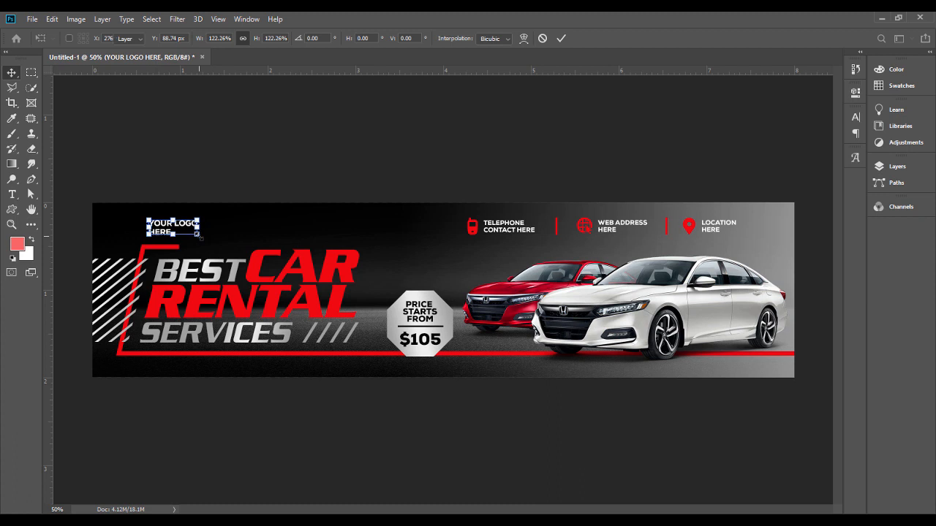
pyautogui.press('Return')
pyautogui.click(461, 125)
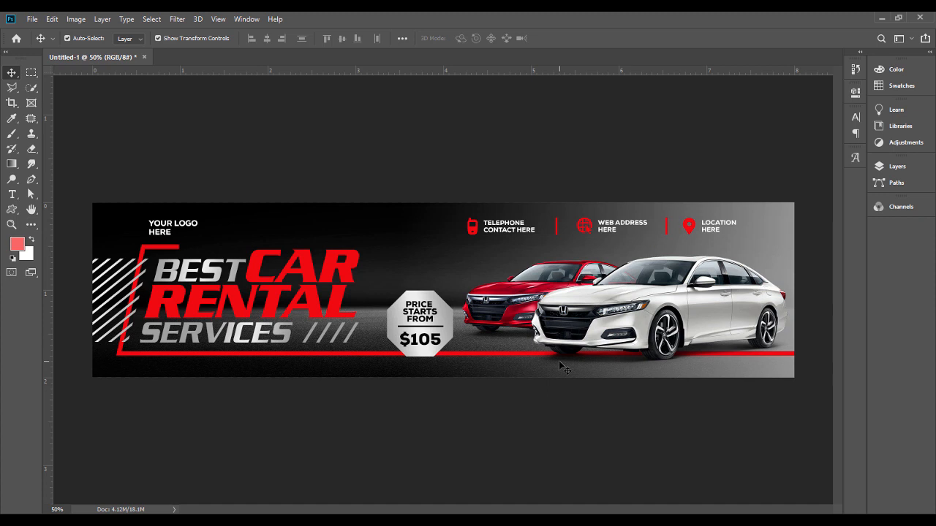
# Add a new empty layer directly above the white car's layer inside Group 2.
pyautogui.hotkey('ctrl', '+')
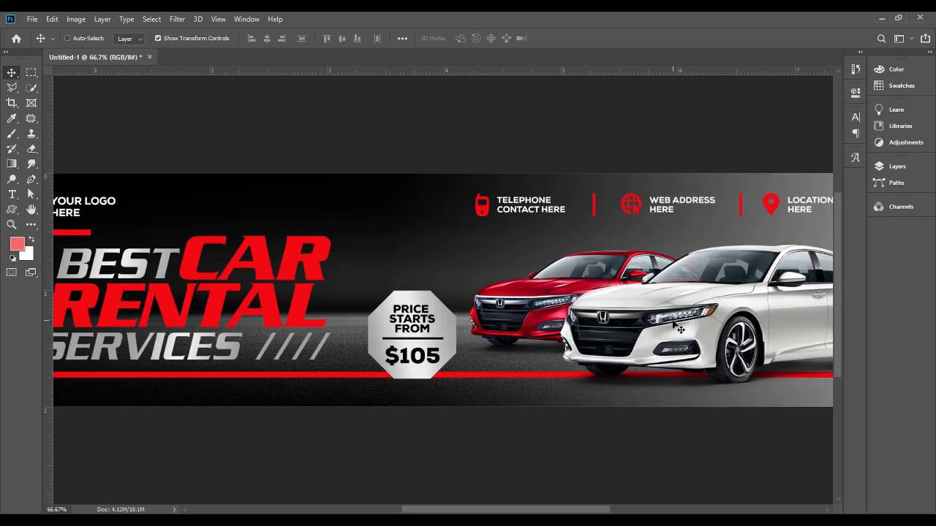
pyautogui.hotkey('ctrl', '-')
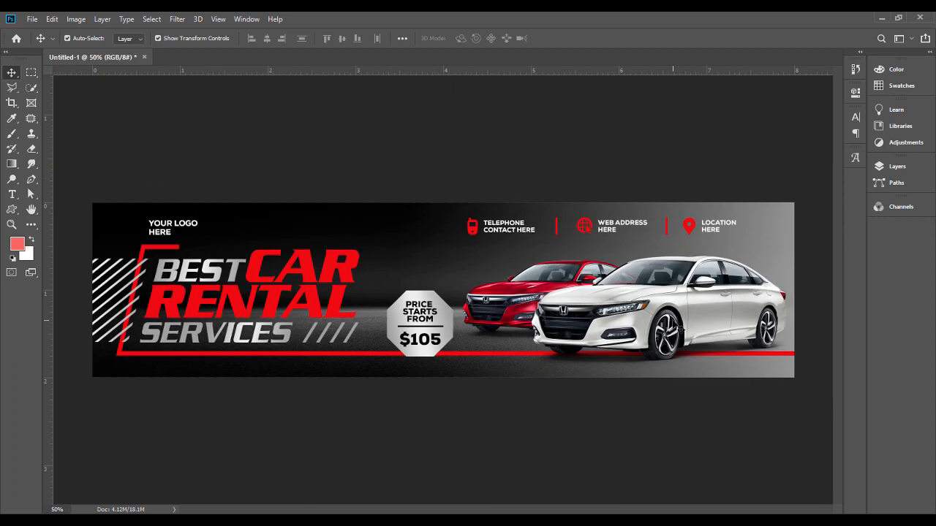
pyautogui.click(898, 166)
pyautogui.click(622, 290)
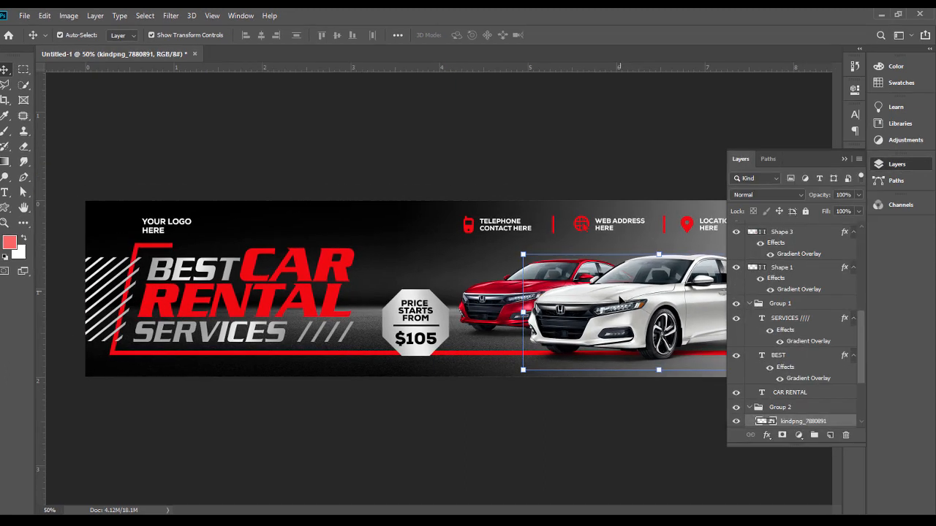
pyautogui.hotkey('ctrl', 'shift', 'alt', 'n')
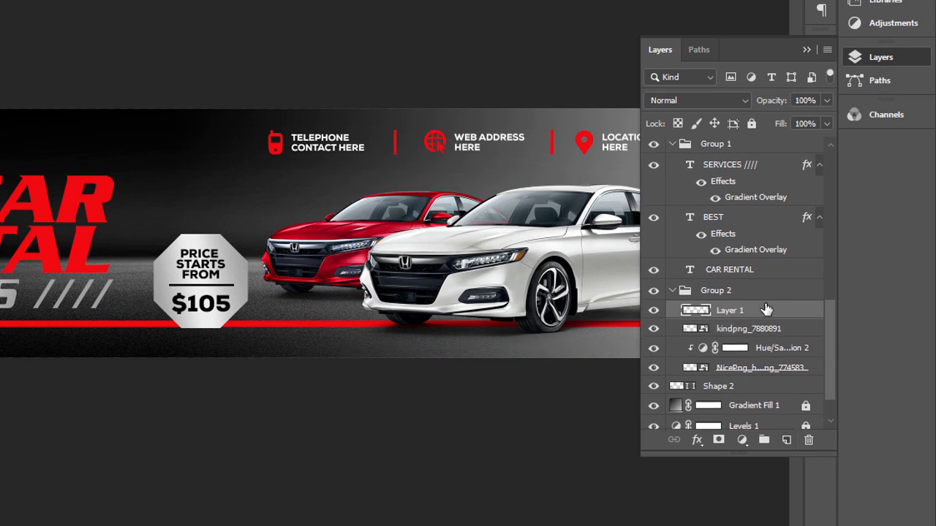
pyautogui.click(804, 55)
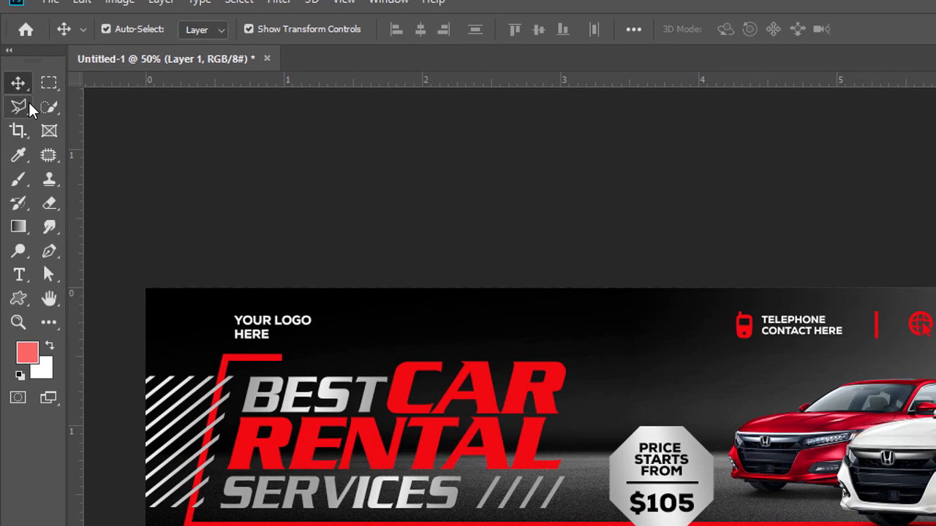
# Draw a Polygonal Lasso selection shaped like a light beam, from the white car's headlight widening to beyond the banner's left edge.
pyautogui.click(29, 107)
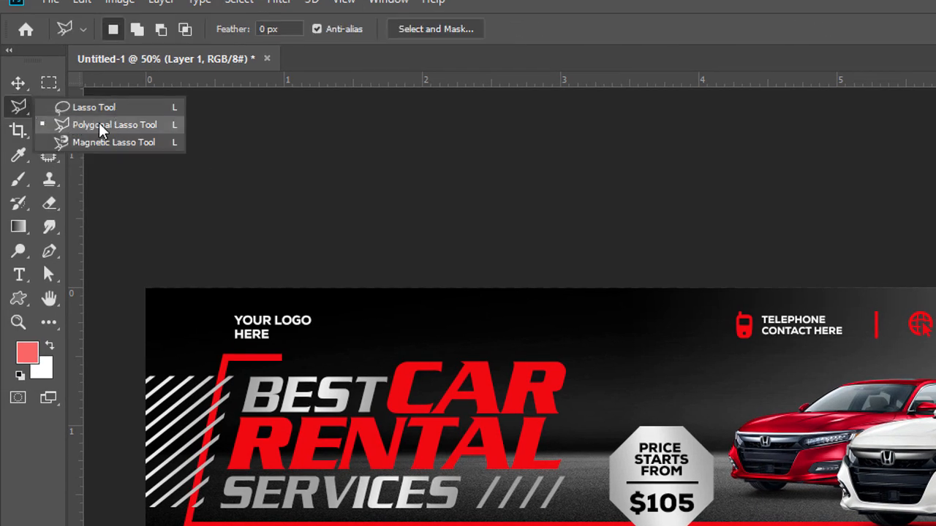
pyautogui.click(122, 127)
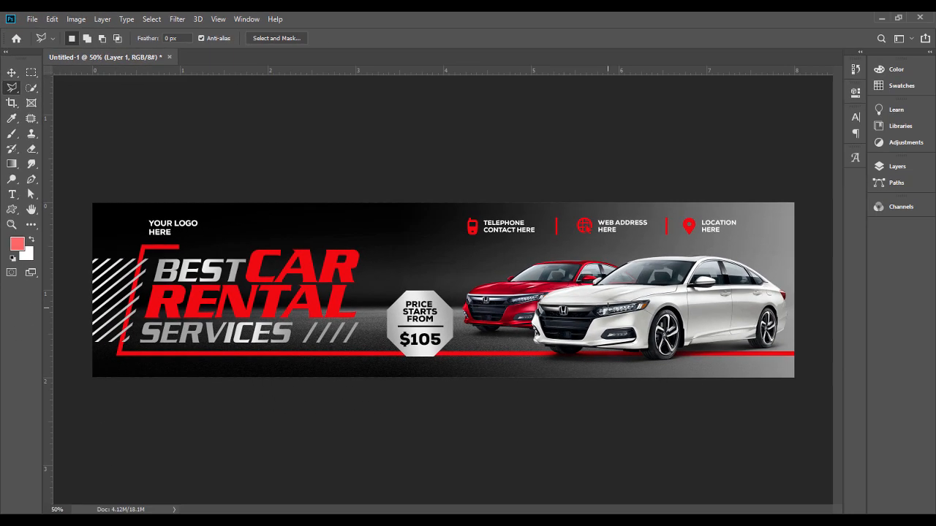
pyautogui.click(719, 354)
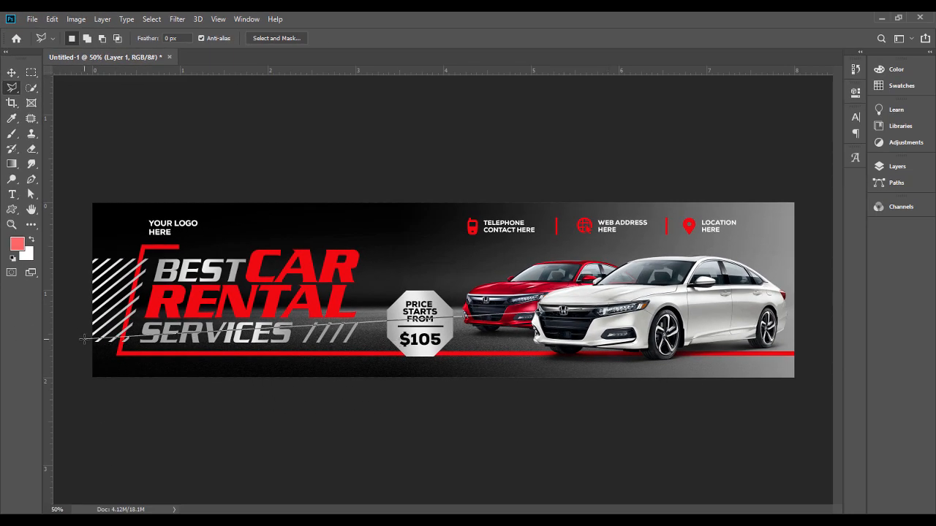
pyautogui.click(82, 334)
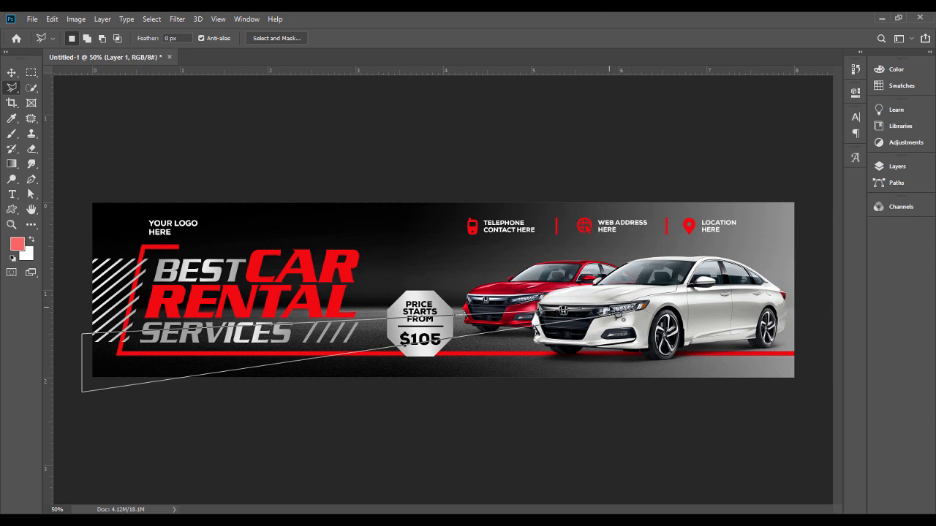
pyautogui.press('Escape')
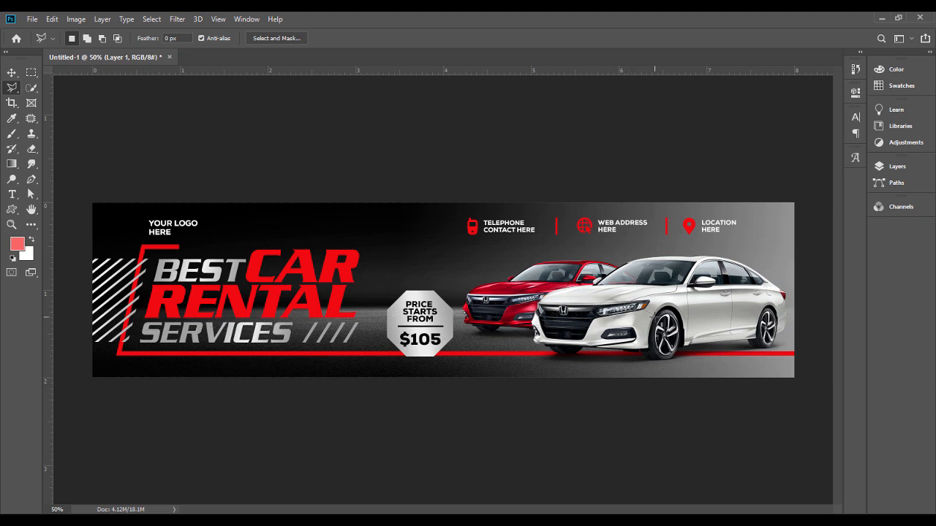
pyautogui.click(596, 313)
pyautogui.click(82, 334)
pyautogui.click(82, 391)
pyautogui.doubleClick(276, 368)
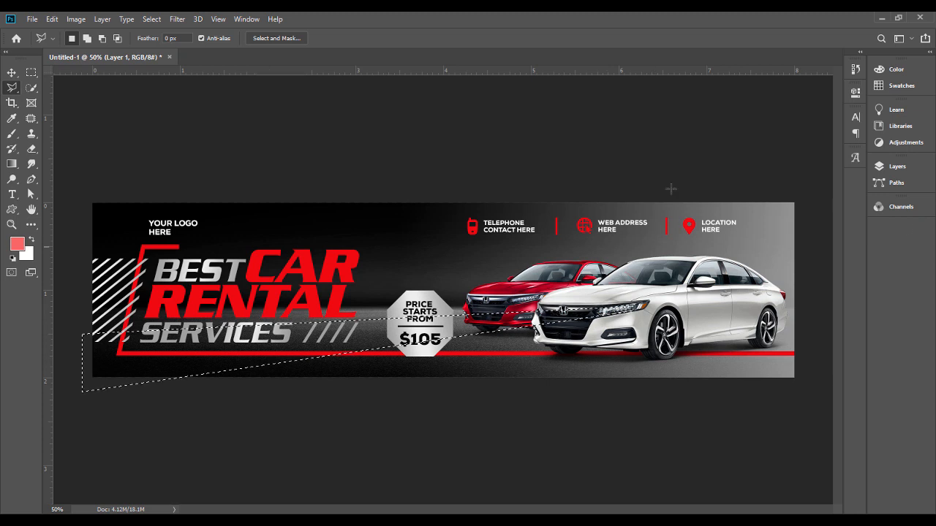
# Fill the beam selection with a black-to-white gradient that brightens toward the white car's headlight, and remove the selection.
pyautogui.click(905, 167)
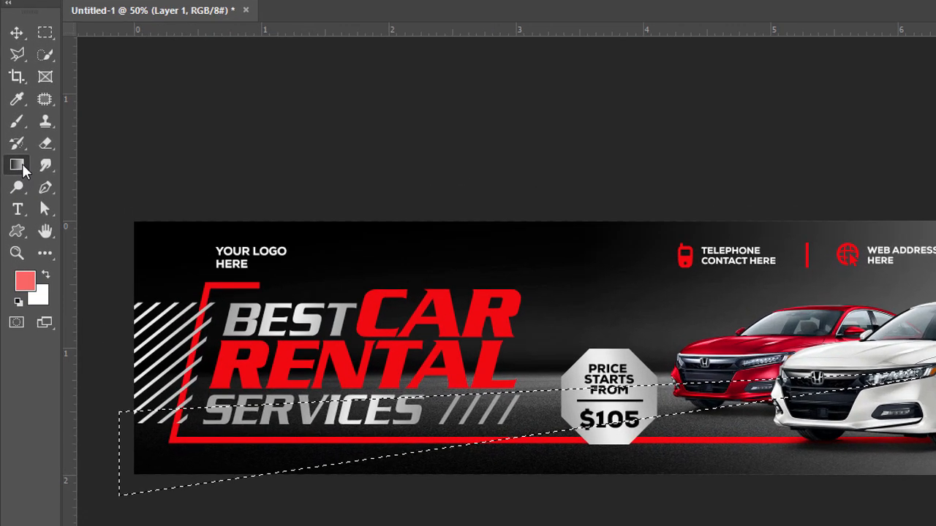
pyautogui.click(22, 167)
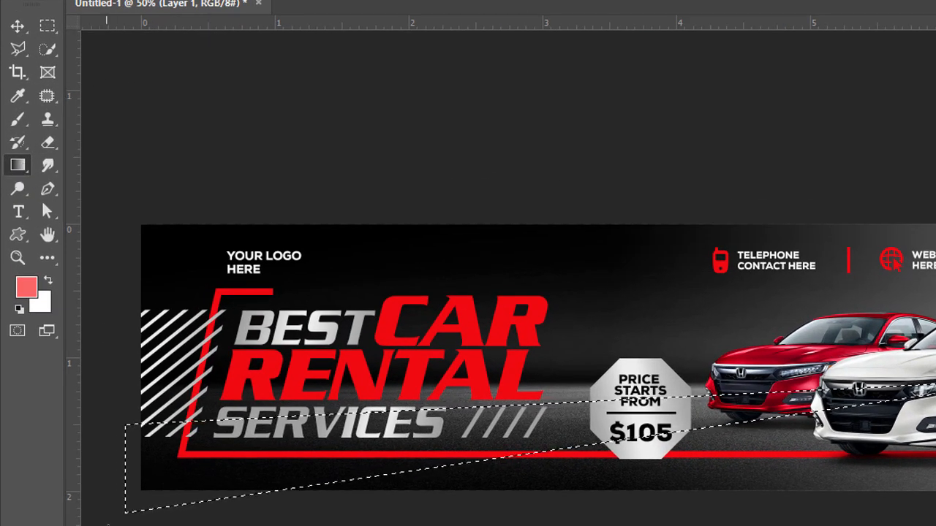
pyautogui.moveTo(107, 501); pyautogui.dragTo(914, 386)
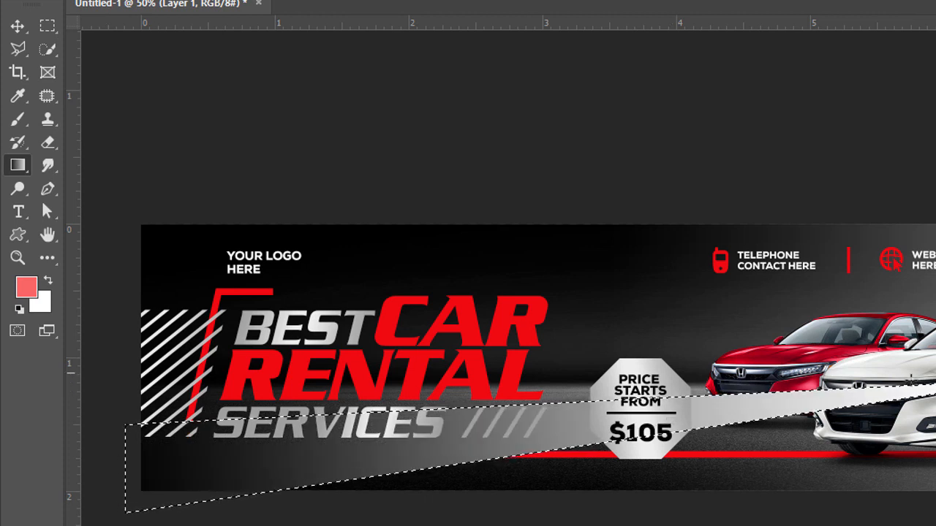
pyautogui.press('v')
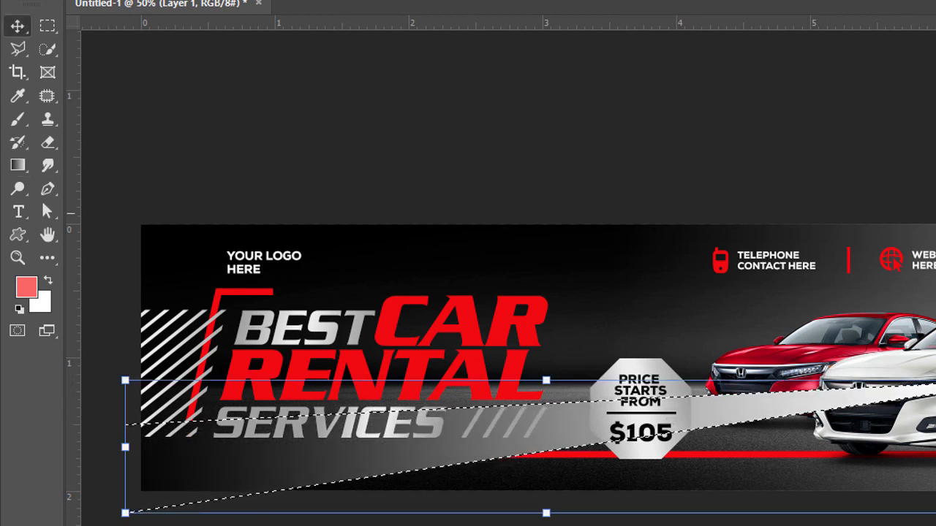
pyautogui.click(232, 11)
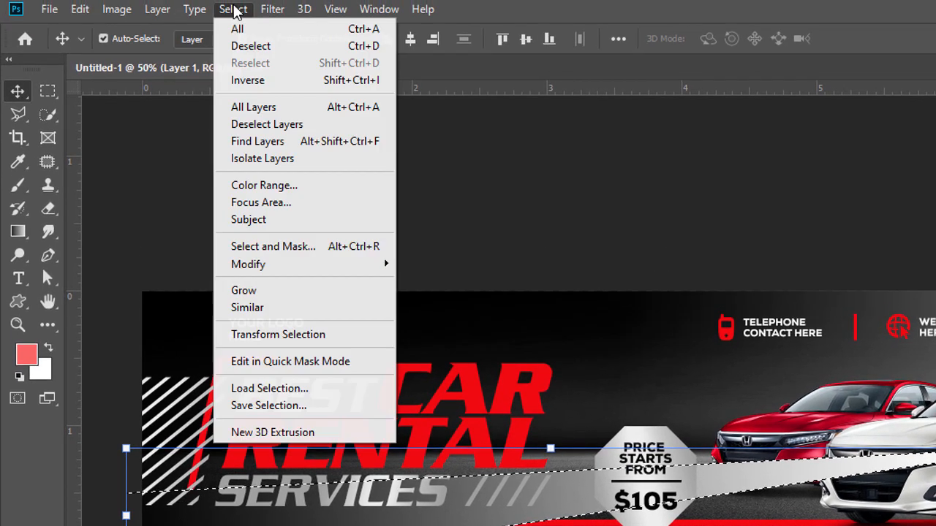
pyautogui.click(245, 46)
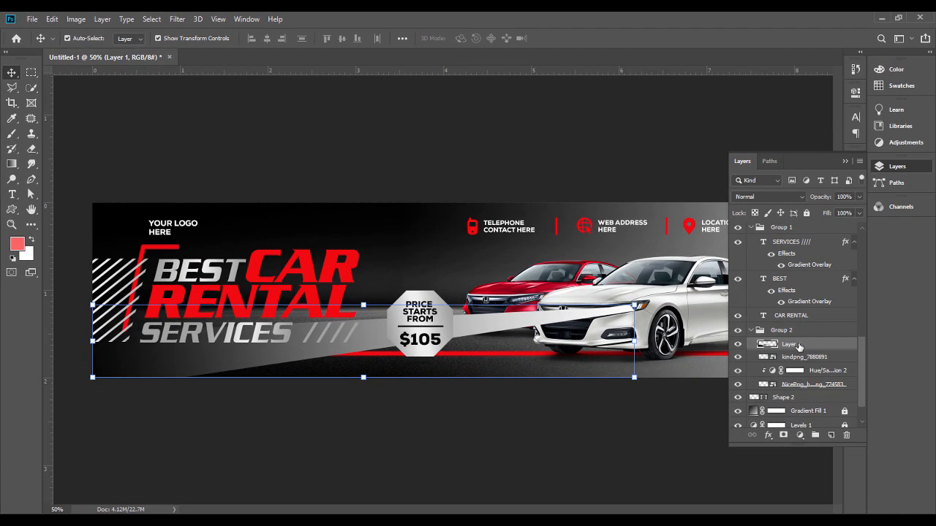
# Convert the beam's Layer 1 to a smart object and set its blend mode to Screen.
pyautogui.rightClick(799, 346)
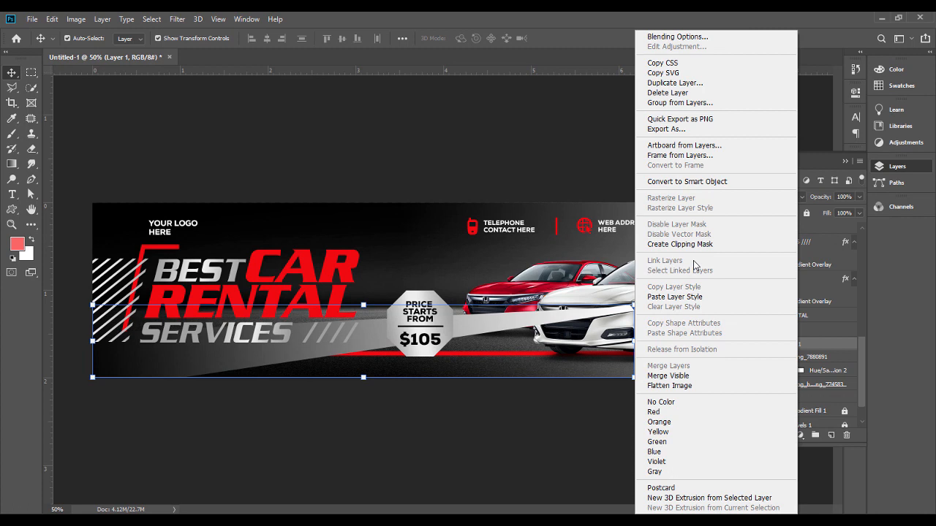
pyautogui.click(701, 182)
pyautogui.click(752, 197)
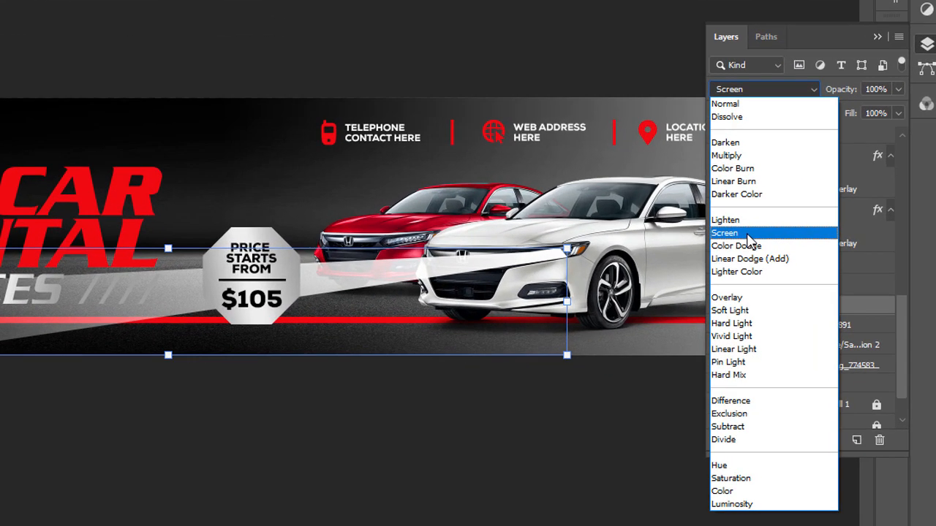
pyautogui.click(748, 234)
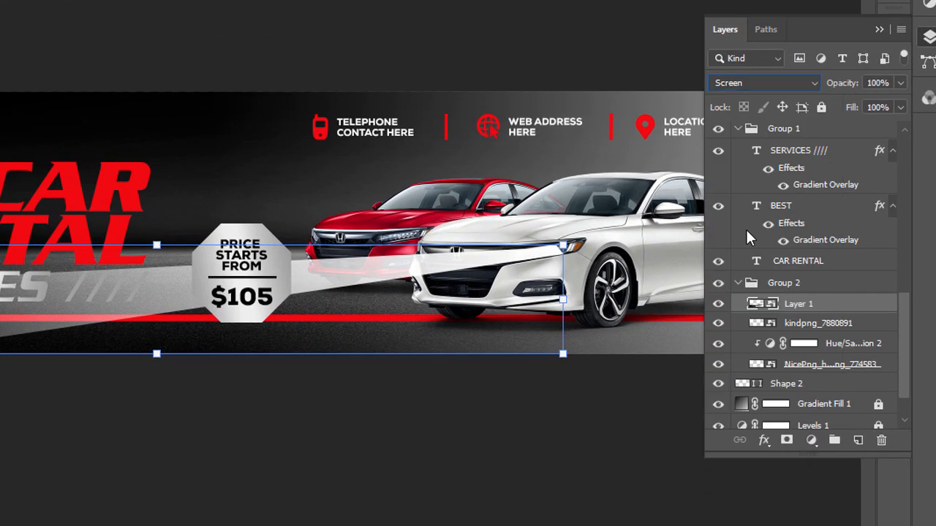
# Soften the white car's headlight beam with a Gaussian Blur of about 8 pixels radius.
pyautogui.click(125, 5)
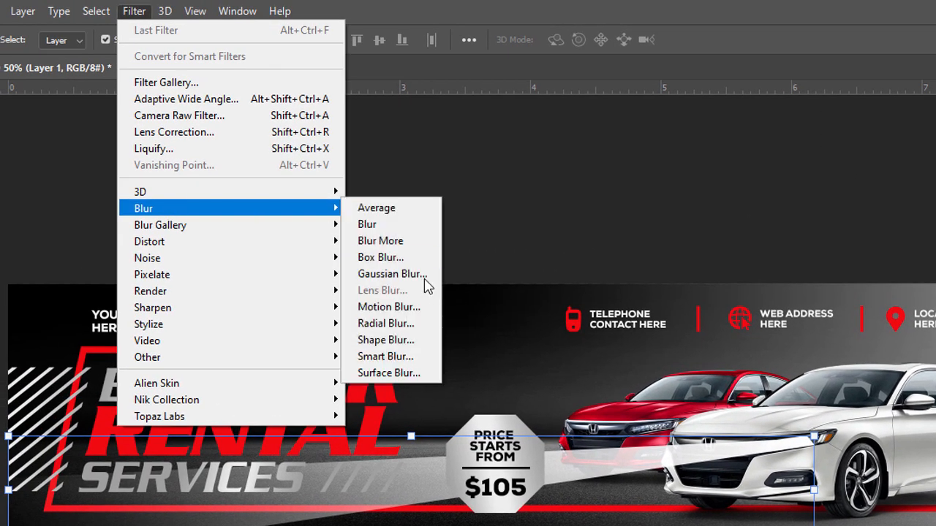
pyautogui.click(424, 275)
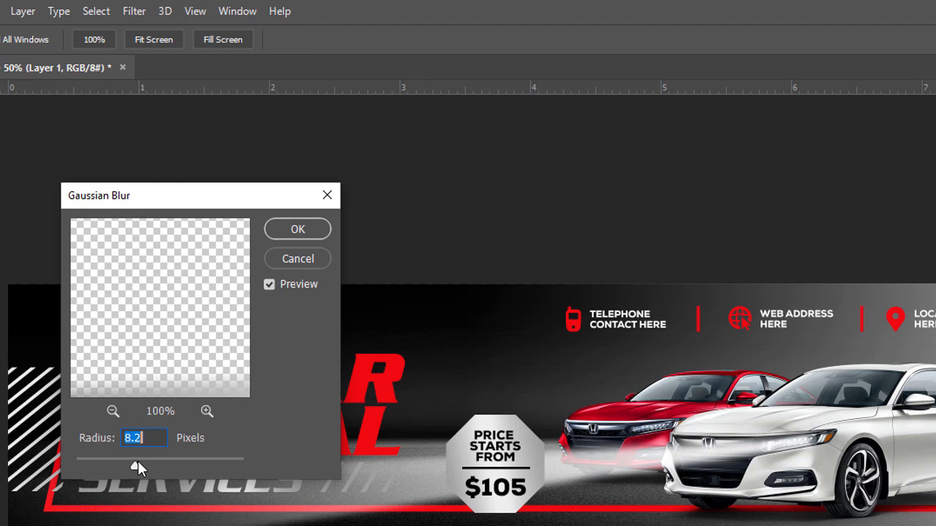
pyautogui.moveTo(140, 461)
pyautogui.mouseDown()
pyautogui.moveTo(148, 460)
pyautogui.moveTo(138, 462)
pyautogui.mouseUp()
pyautogui.click(312, 236)
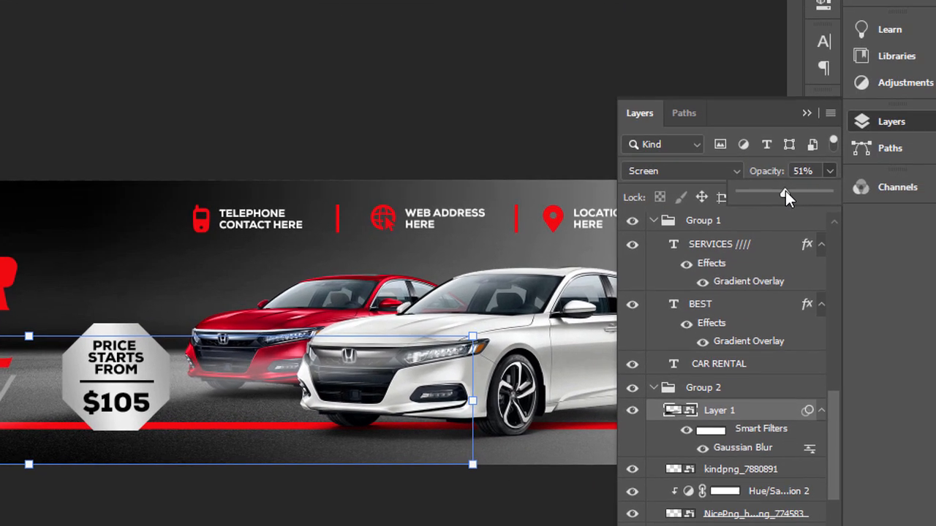
# Lower the opacity of the white car's beam layer to 38%, keeping its Screen blend mode.
pyautogui.moveTo(785, 191); pyautogui.dragTo(779, 191)
pyautogui.click(511, 508)
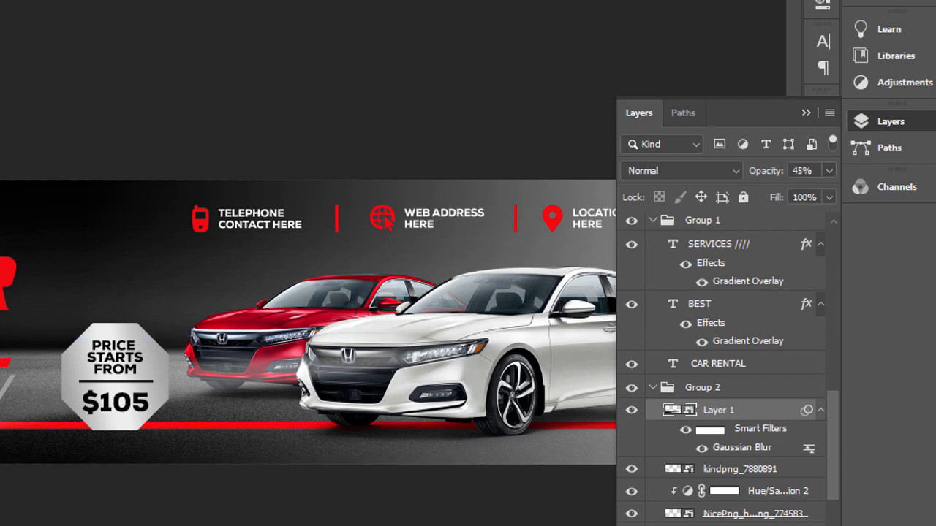
pyautogui.click(261, 378)
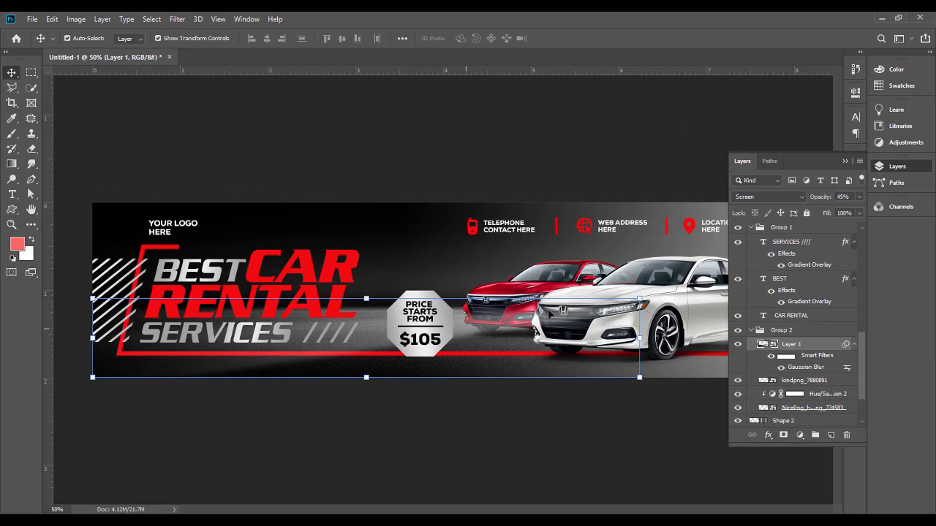
pyautogui.click(859, 197)
pyautogui.moveTo(827, 212); pyautogui.dragTo(824, 212)
pyautogui.click(509, 422)
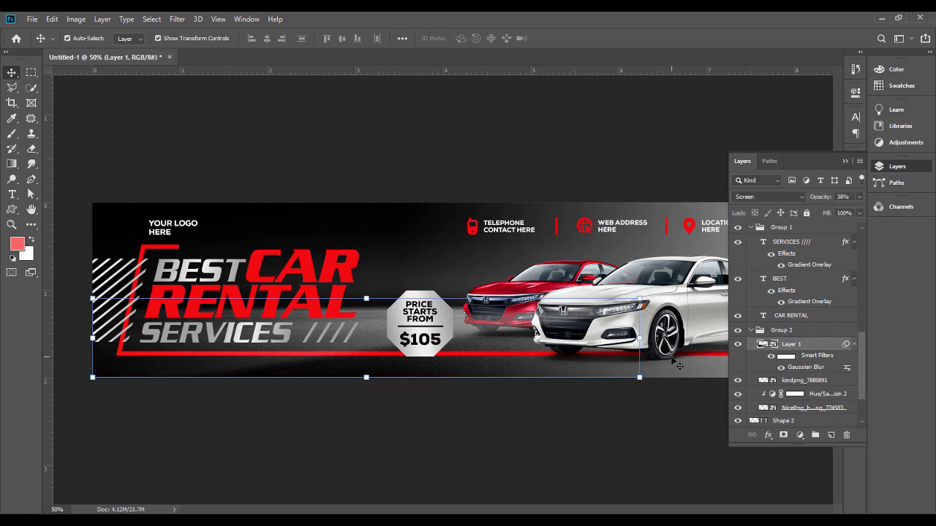
# Duplicate the beam beneath the white car's layer, scale the copy to about 71% and align it with the red car's headlight.
pyautogui.moveTo(678, 364); pyautogui.dragTo(678, 365)
pyautogui.moveTo(801, 350); pyautogui.dragTo(802, 387)
pyautogui.moveTo(640, 377); pyautogui.dragTo(523, 362)
pyautogui.press('Return')
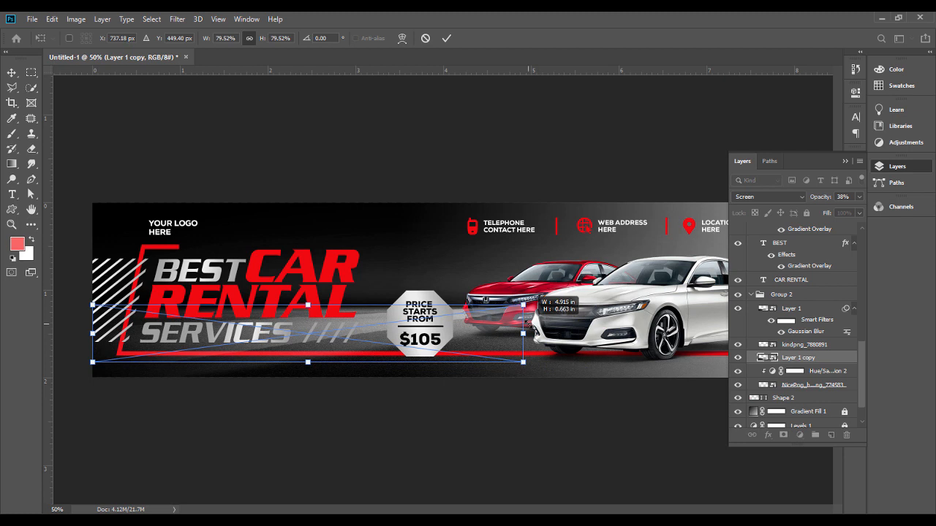
pyautogui.moveTo(513, 306); pyautogui.dragTo(516, 300)
pyautogui.moveTo(526, 353); pyautogui.dragTo(480, 345)
pyautogui.moveTo(453, 303); pyautogui.dragTo(500, 302)
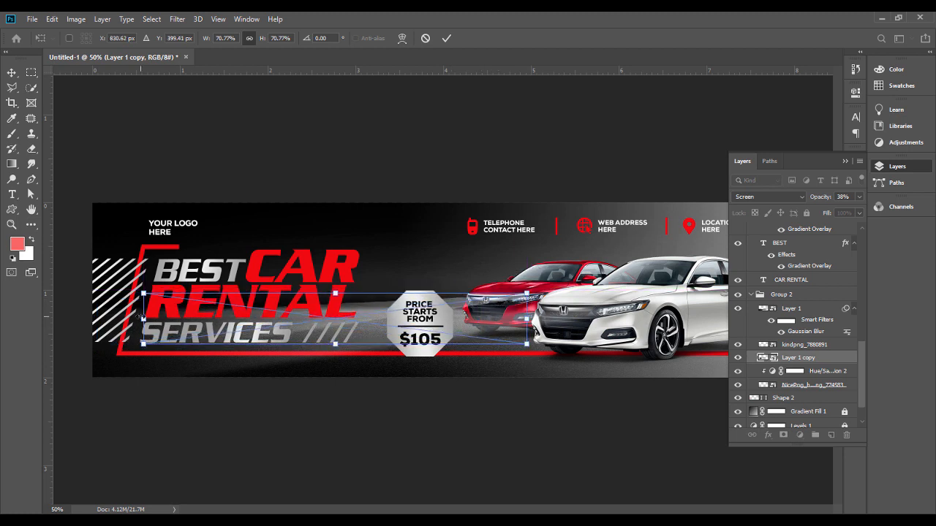
pyautogui.press('Return')
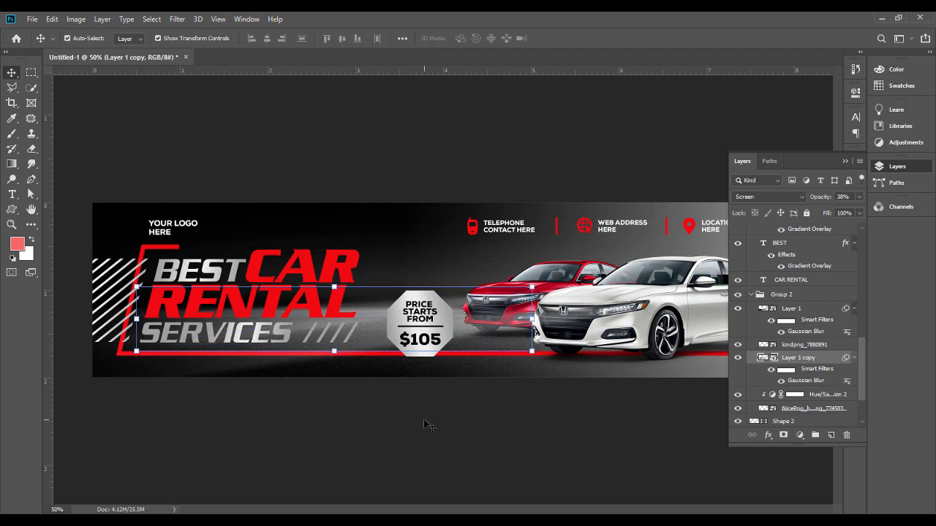
# Lower the opacity of the red car's beam copy to 29%.
pyautogui.click(859, 197)
pyautogui.moveTo(818, 212); pyautogui.dragTo(817, 212)
pyautogui.click(616, 437)
# Rotate the white car's beam by about -2.76 degrees and shift it slightly down to follow the headlight.
pyautogui.click(503, 325)
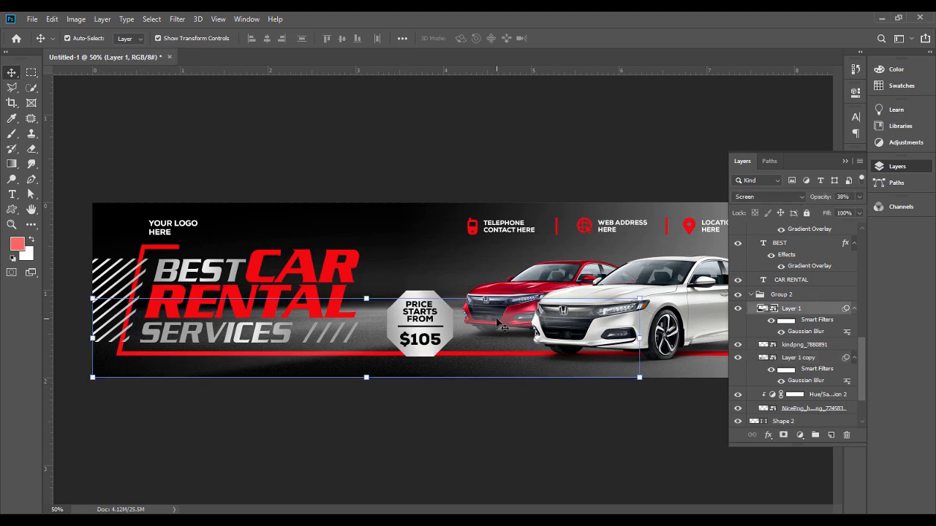
pyautogui.hotkey('ctrl', 't')
pyautogui.click(479, 214)
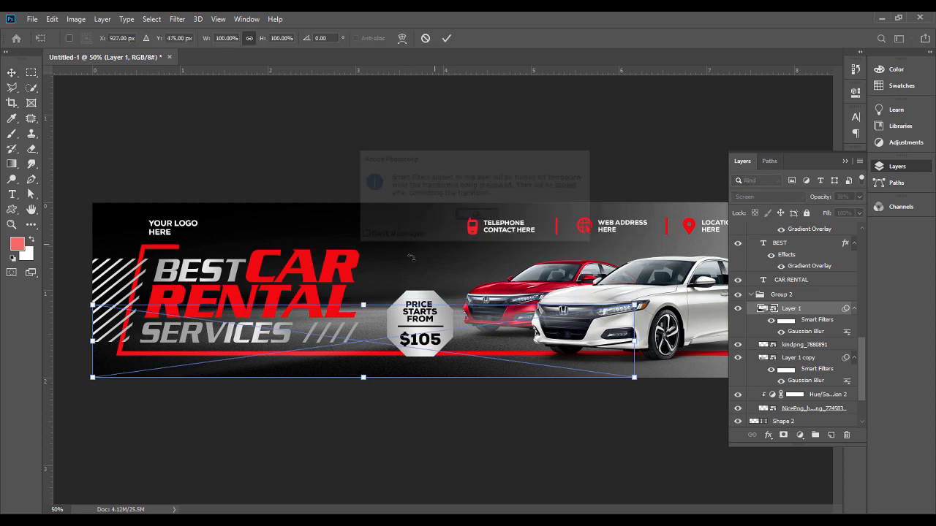
pyautogui.moveTo(372, 294); pyautogui.dragTo(385, 301)
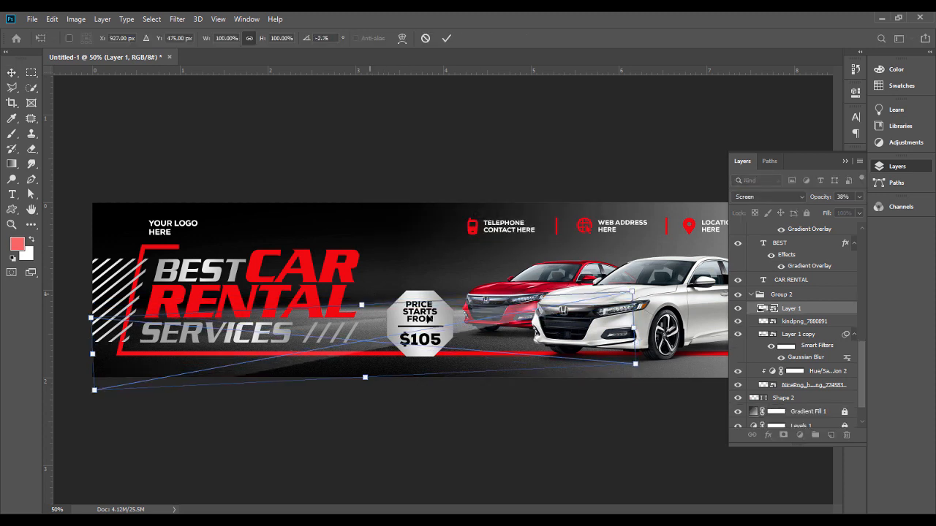
pyautogui.moveTo(478, 323); pyautogui.dragTo(480, 335)
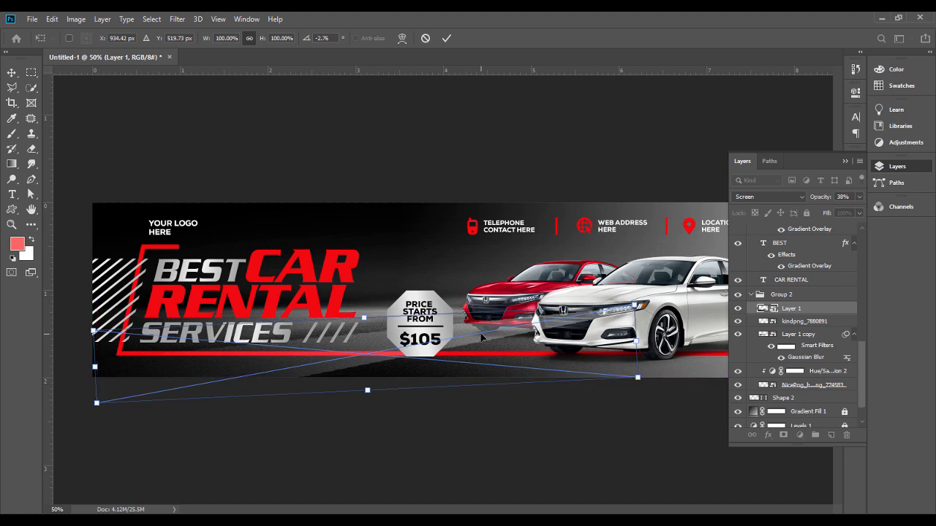
pyautogui.press('Return')
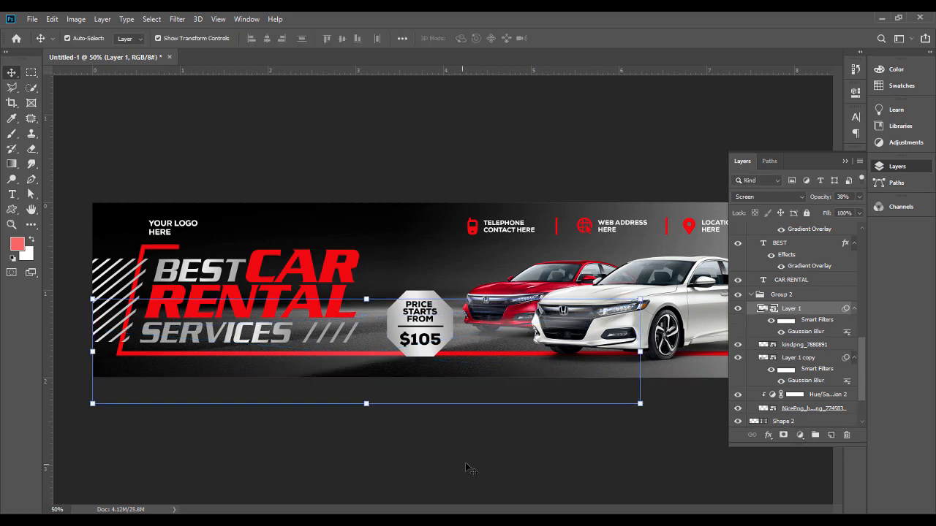
# Raise the opacity of the white car's beam layer to 45%.
pyautogui.click(860, 197)
pyautogui.moveTo(823, 209); pyautogui.dragTo(825, 213)
pyautogui.moveTo(826, 210); pyautogui.dragTo(828, 210)
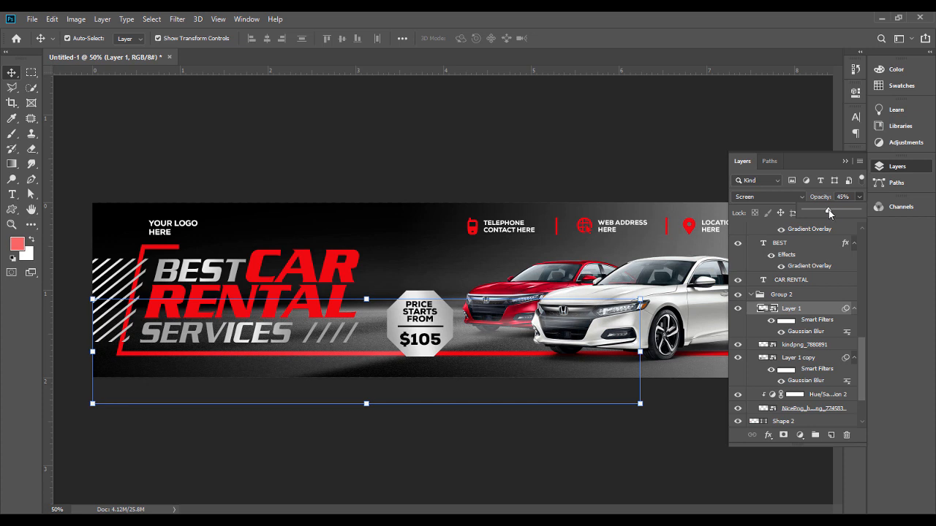
# Add a layer mask to the white car's beam, try fading its lower edge with the Eraser at 45% opacity, and undo the stroke.
pyautogui.click(784, 435)
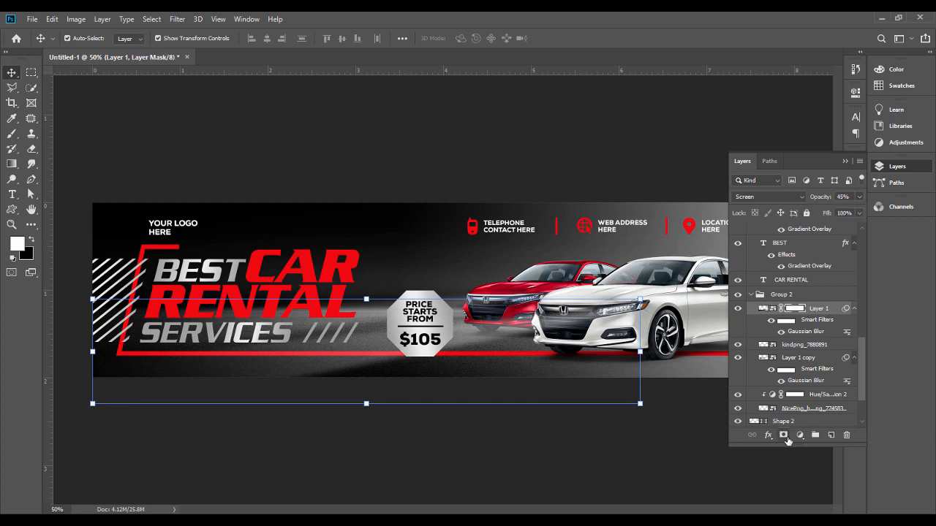
pyautogui.click(31, 150)
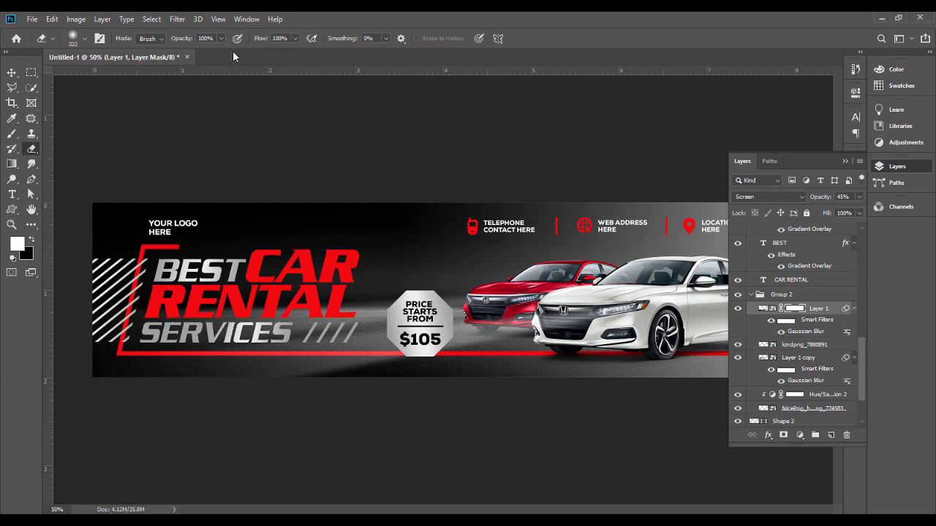
pyautogui.moveTo(221, 39)
pyautogui.mouseDown()
pyautogui.moveTo(219, 51)
pyautogui.moveTo(192, 52)
pyautogui.mouseUp()
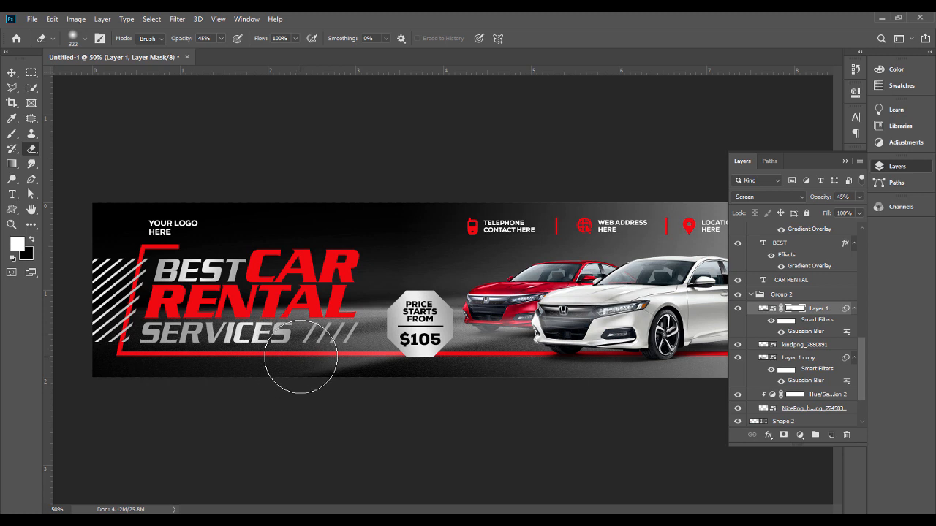
pyautogui.hotkey('ctrl', 'z')
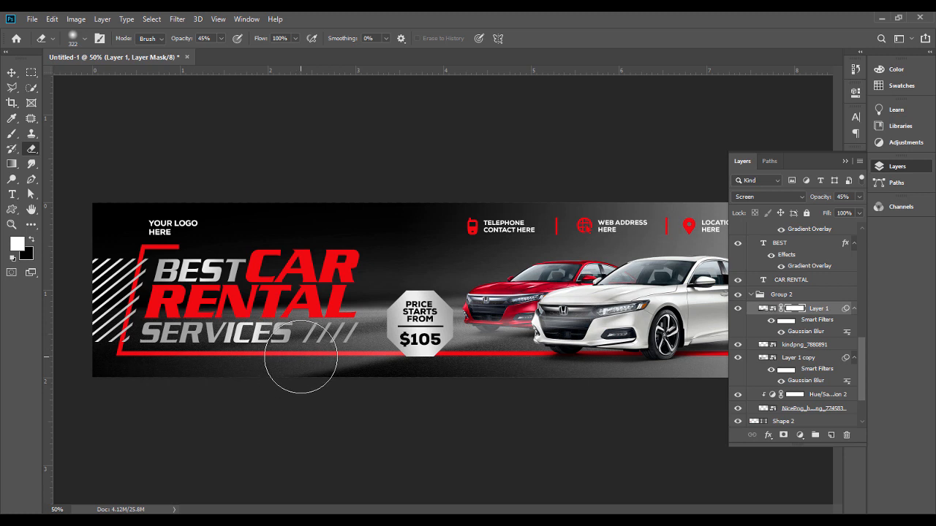
# Try fading the beam's lower part on its mask with the Eraser at 62% and 75% opacity, undoing each attempt.
pyautogui.click(220, 40)
pyautogui.moveTo(169, 353); pyautogui.dragTo(325, 358)
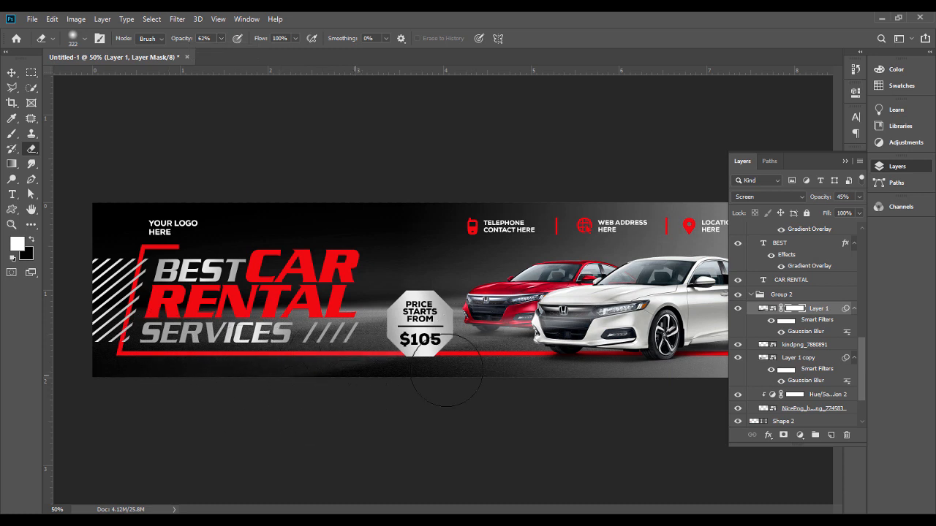
pyautogui.hotkey('ctrl', 'z')
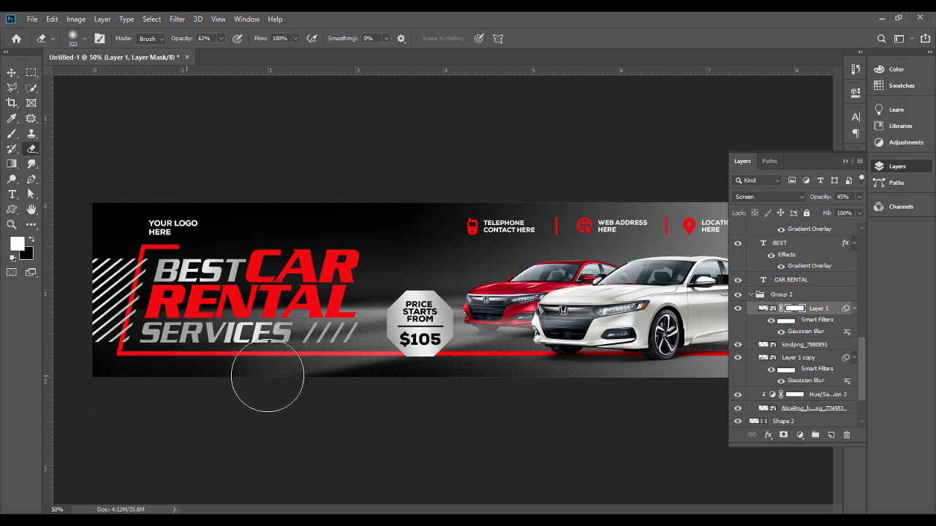
pyautogui.hotkey('ctrl', 'z')
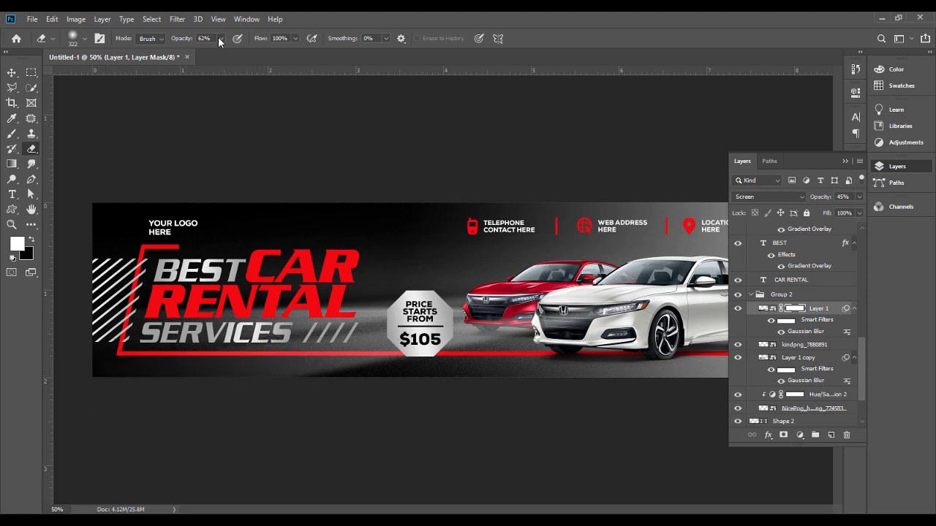
pyautogui.click(220, 39)
pyautogui.moveTo(226, 53); pyautogui.dragTo(228, 53)
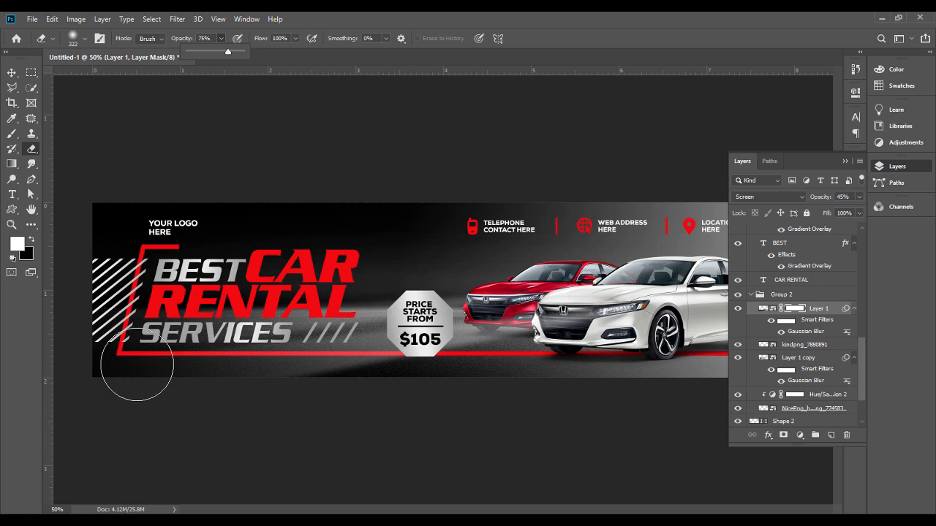
pyautogui.moveTo(132, 372)
pyautogui.mouseDown()
pyautogui.moveTo(209, 368)
pyautogui.moveTo(259, 378)
pyautogui.moveTo(220, 380)
pyautogui.mouseUp()
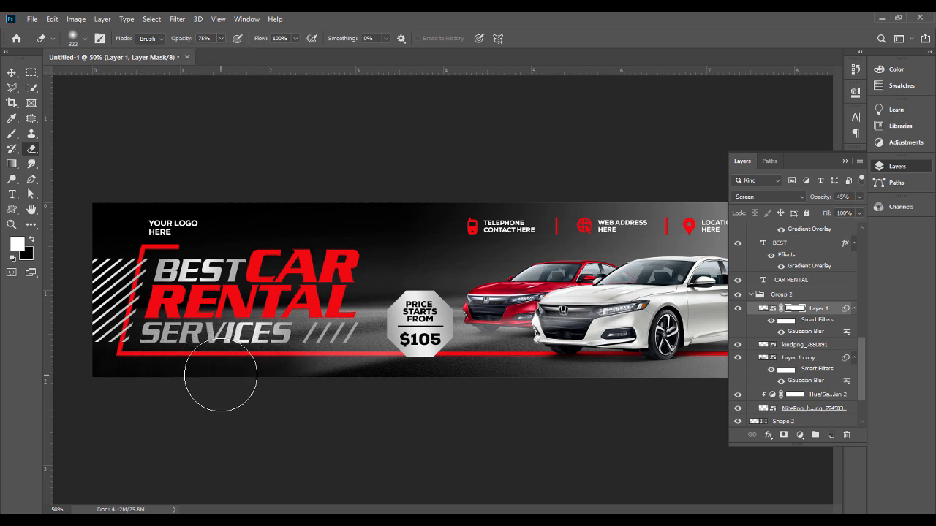
pyautogui.hotkey('ctrl', 'z')
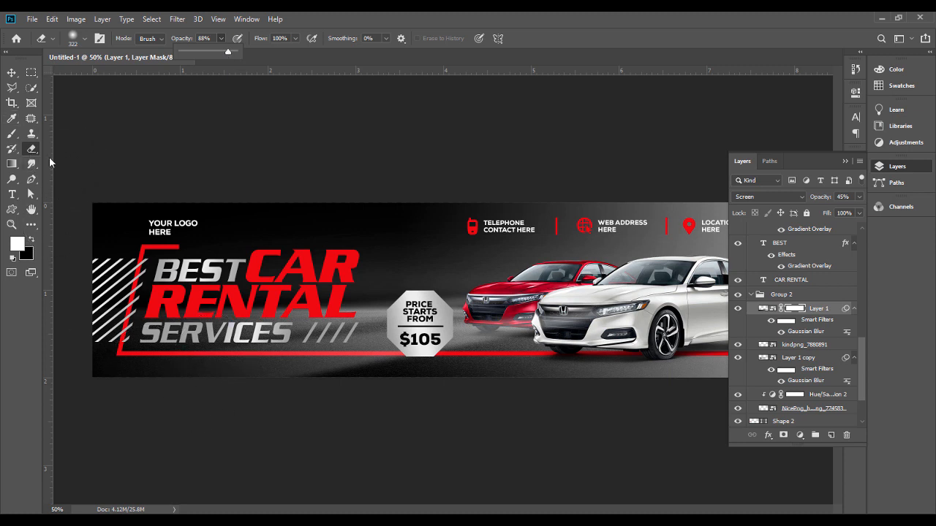
# Enlarge the Eraser to 417 px, try erasing the beam's lower edge at up to 98% opacity, and undo the strokes.
pyautogui.click(83, 38)
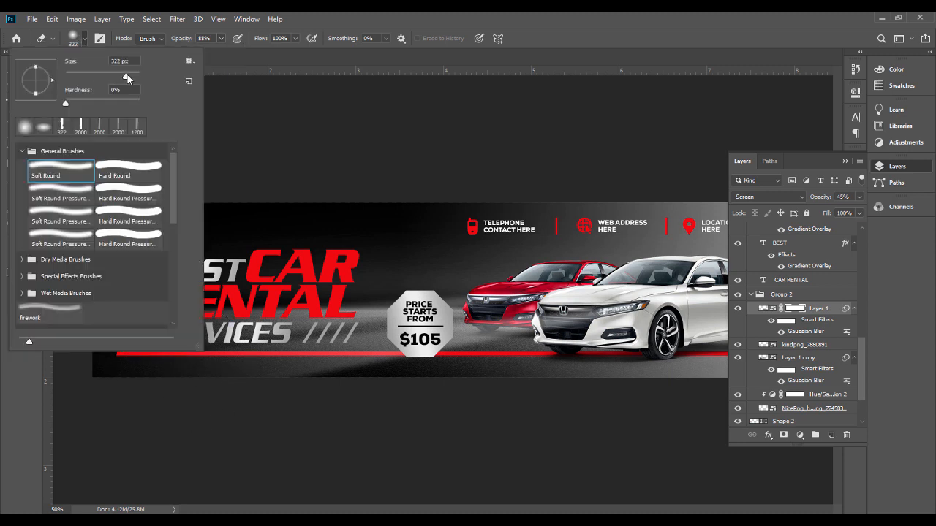
pyautogui.moveTo(129, 75); pyautogui.dragTo(130, 75)
pyautogui.moveTo(255, 384)
pyautogui.mouseDown()
pyautogui.moveTo(128, 369)
pyautogui.moveTo(217, 350)
pyautogui.moveTo(356, 340)
pyautogui.moveTo(286, 378)
pyautogui.mouseUp()
pyautogui.hotkey('ctrl', 'z')
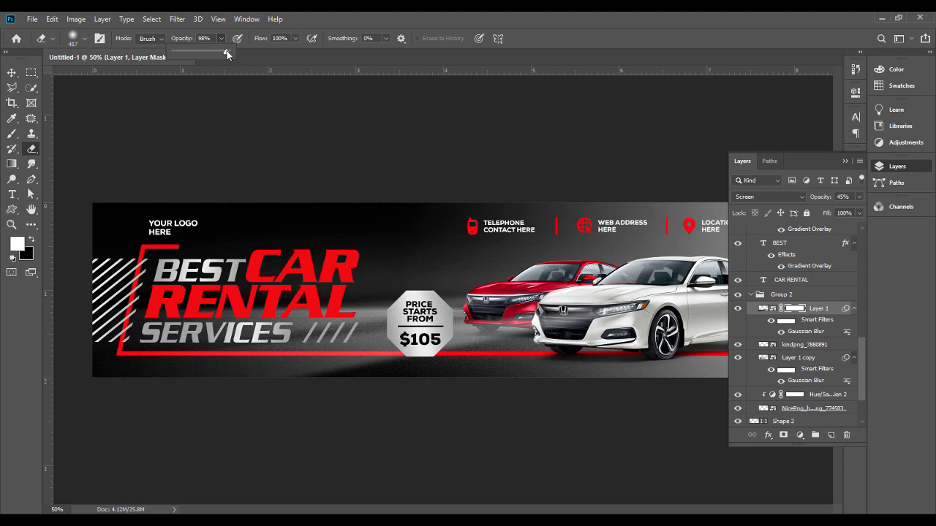
pyautogui.moveTo(171, 362)
pyautogui.mouseDown()
pyautogui.moveTo(284, 358)
pyautogui.moveTo(334, 368)
pyautogui.mouseUp()
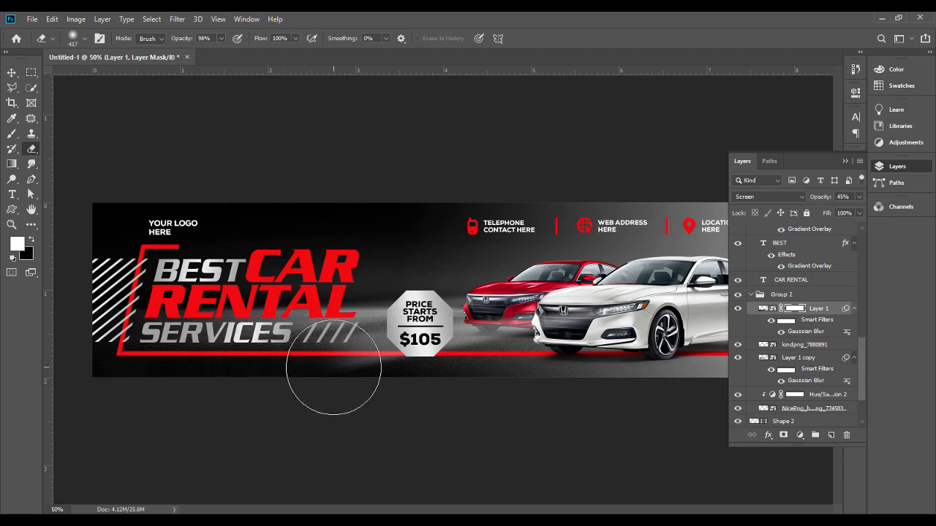
pyautogui.hotkey('ctrl', 'z')
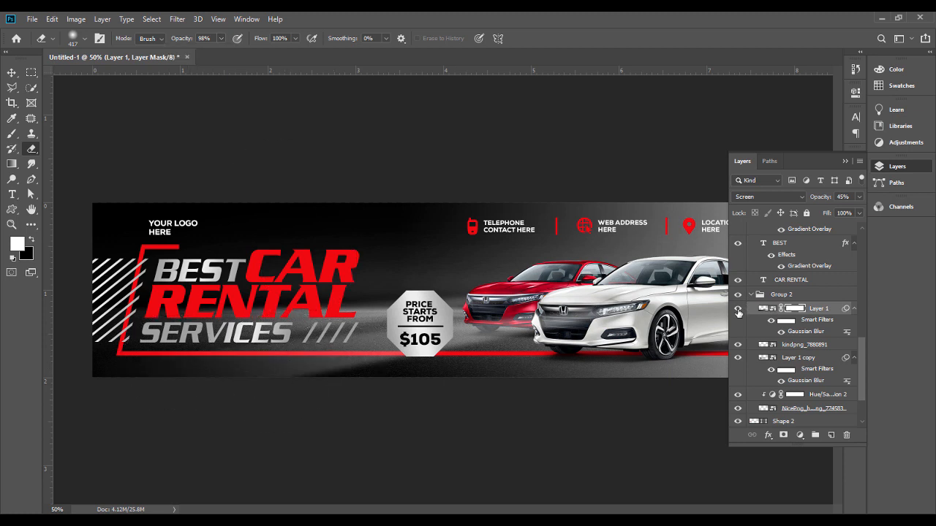
# Compare the banner with the white car's beam hidden and shown, and try another mask stroke with the Eraser at 99% opacity.
pyautogui.click(738, 309)
pyautogui.click(738, 310)
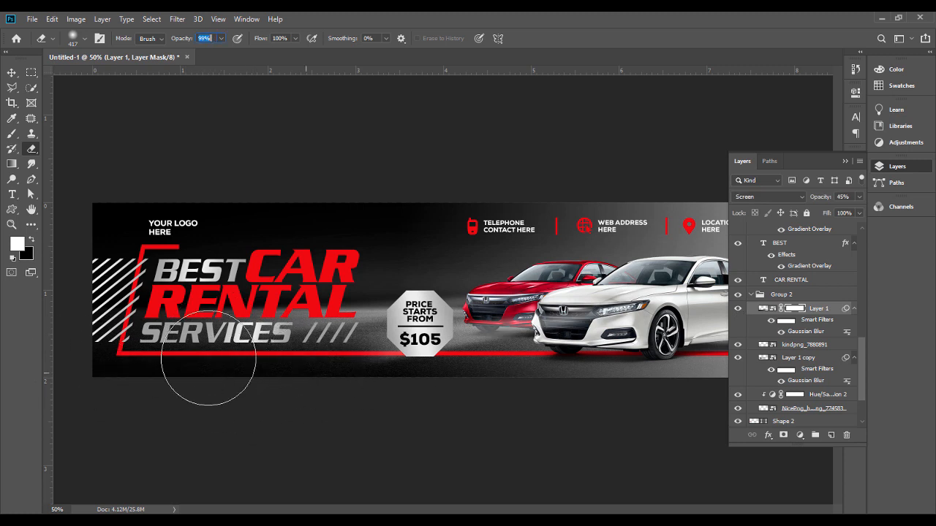
pyautogui.moveTo(256, 353)
pyautogui.mouseDown()
pyautogui.moveTo(341, 334)
pyautogui.moveTo(485, 338)
pyautogui.moveTo(255, 359)
pyautogui.mouseUp()
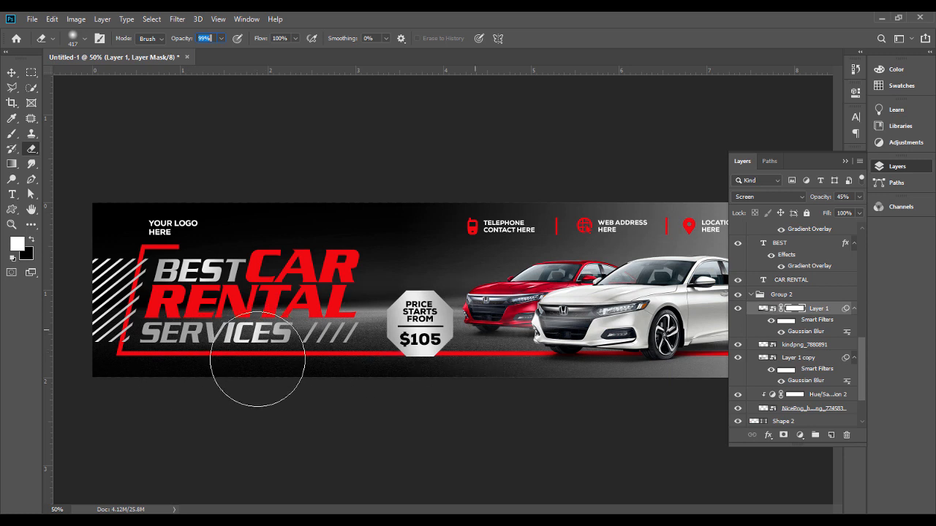
# Delete the layer mask from the white car's beam and set the layer's opacity to 32%.
pyautogui.click(11, 72)
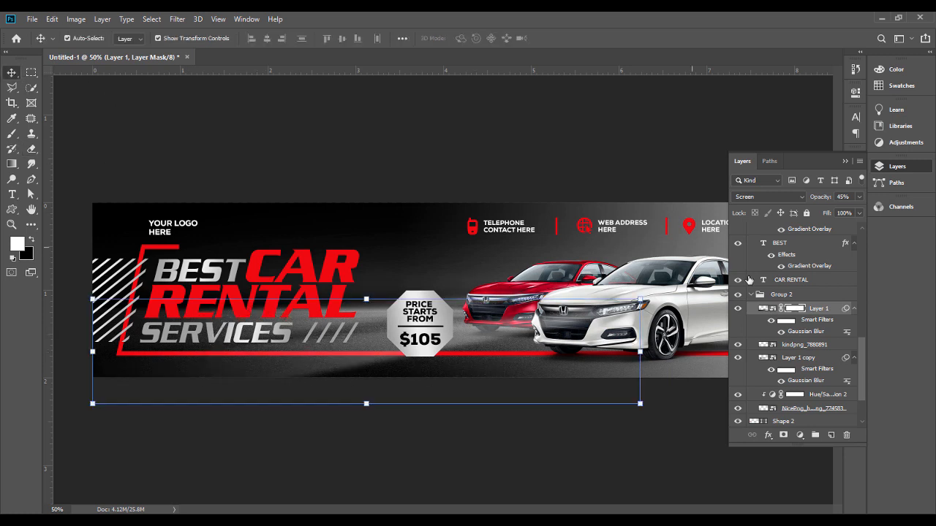
pyautogui.click(796, 312)
pyautogui.scroll(-1, 826, 369)
pyautogui.hotkey('ctrl', '2')
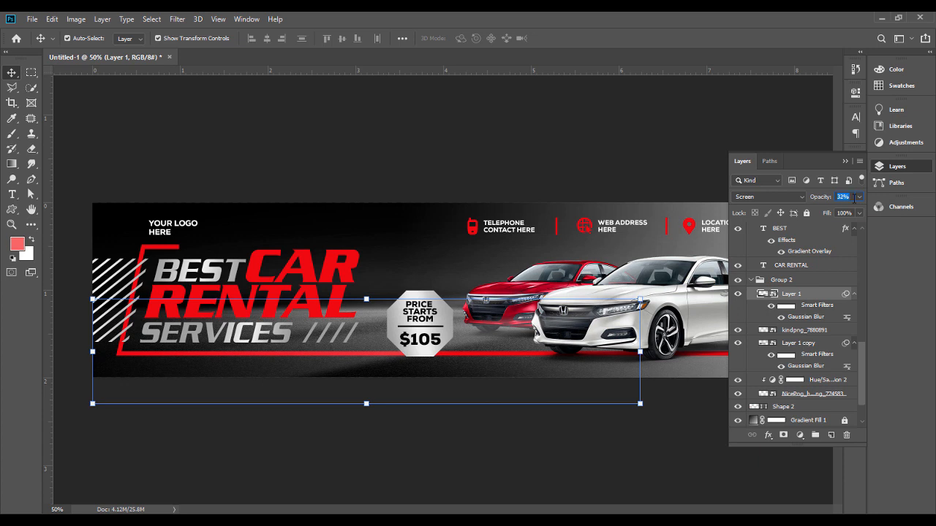
pyautogui.click(491, 179)
# Lower the opacity of the red car's beam copy to 15%.
pyautogui.click(374, 321)
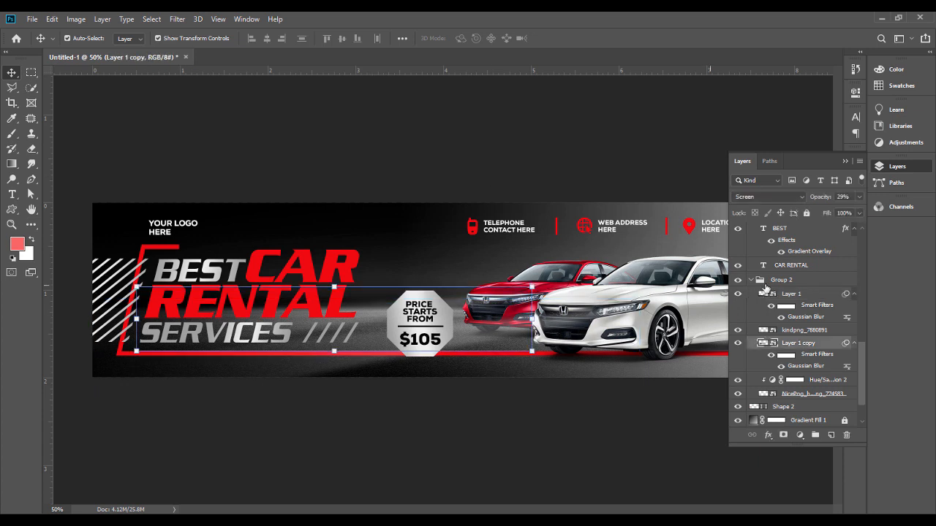
pyautogui.click(859, 196)
pyautogui.moveTo(819, 213); pyautogui.dragTo(812, 214)
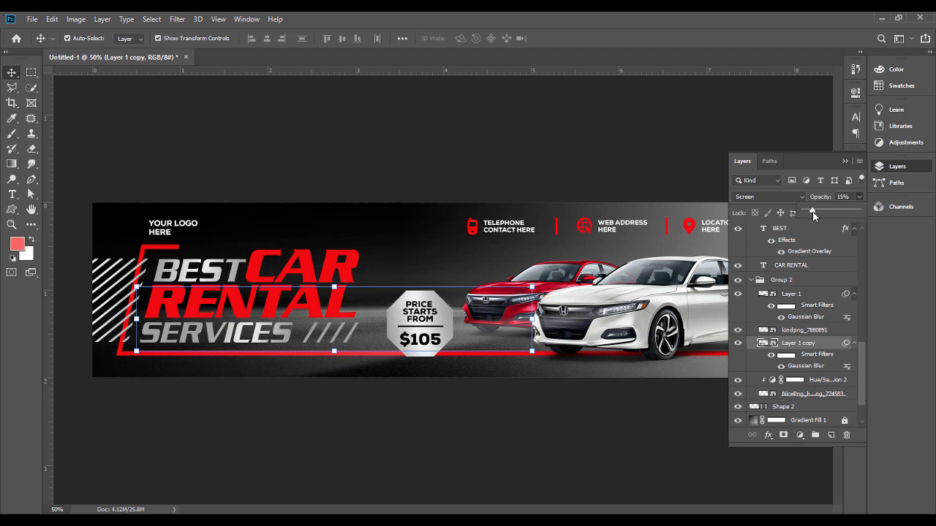
# Unlock the Gradient Fill 1, Levels 1 and Hue/Saturation 1 layers together.
pyautogui.click(608, 150)
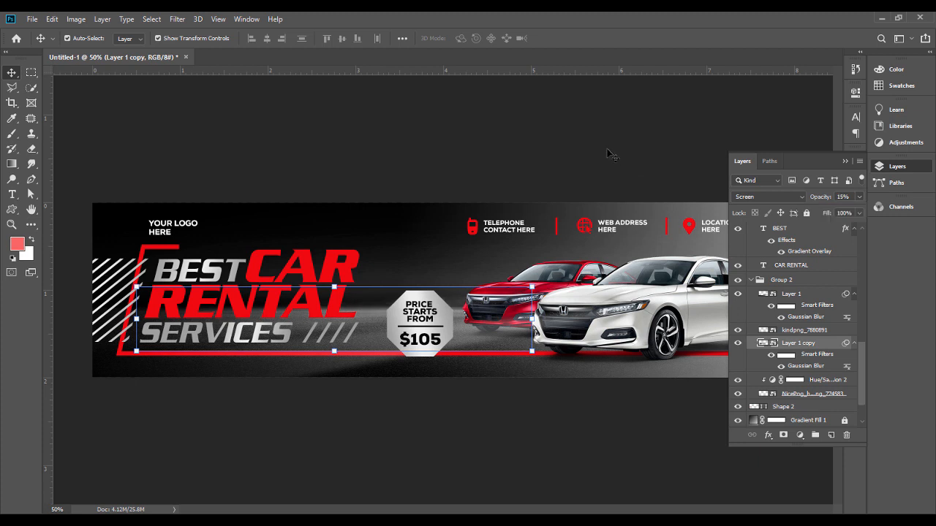
pyautogui.click(846, 162)
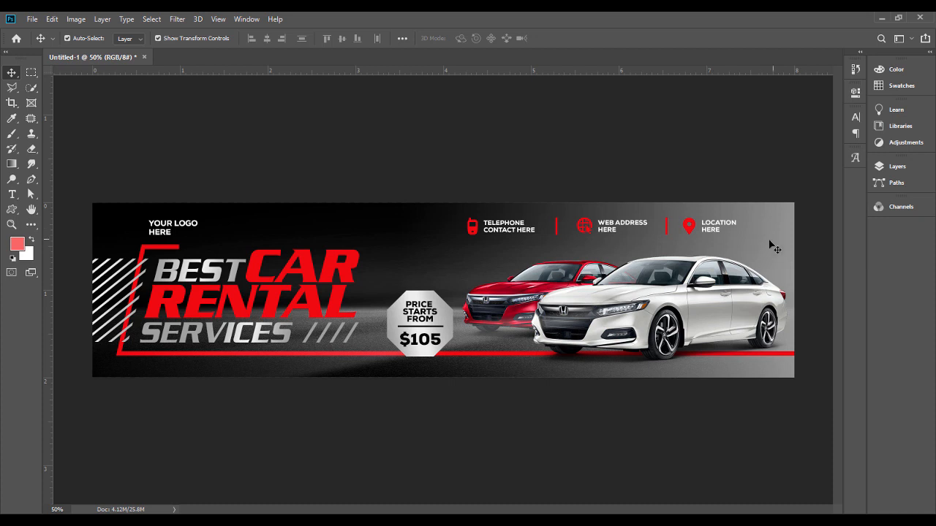
pyautogui.click(912, 181)
pyautogui.click(909, 169)
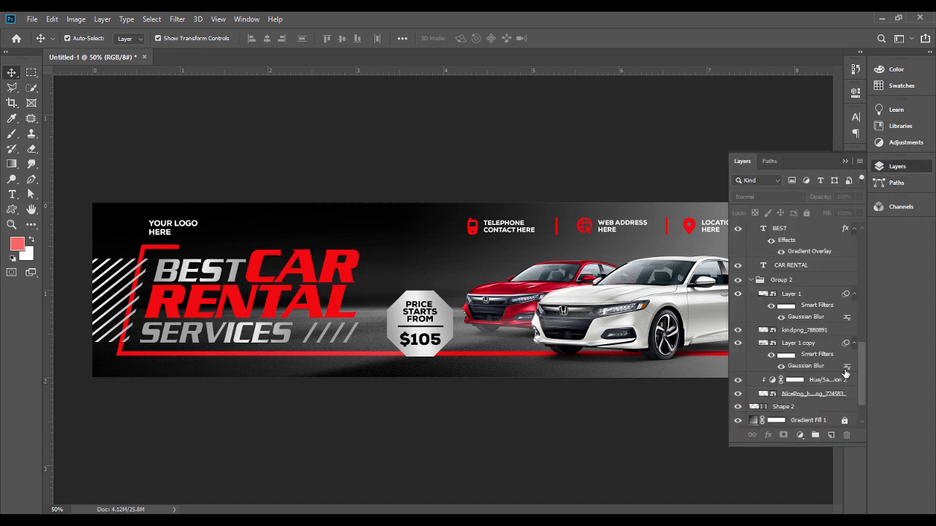
pyautogui.moveTo(863, 371); pyautogui.dragTo(863, 384)
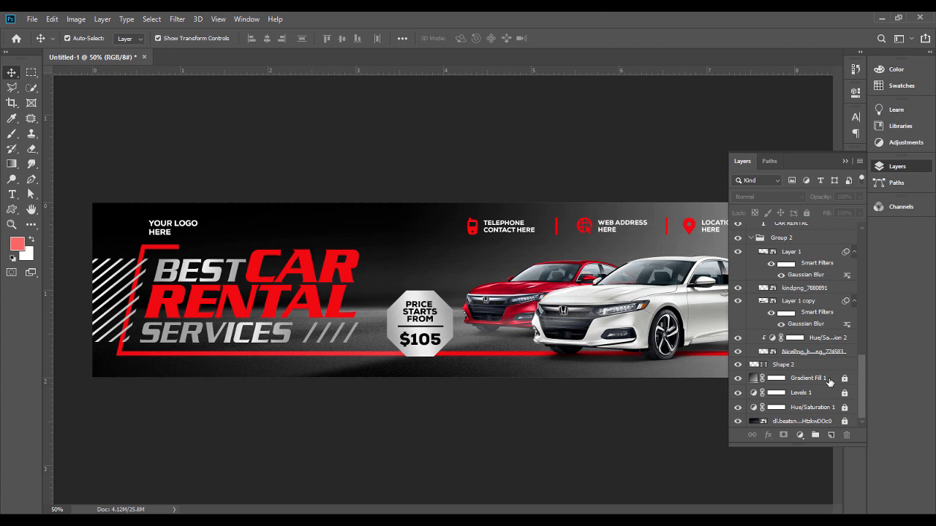
pyautogui.click(829, 380)
pyautogui.keyDown('shift'); pyautogui.click(825, 408); pyautogui.keyUp('shift')
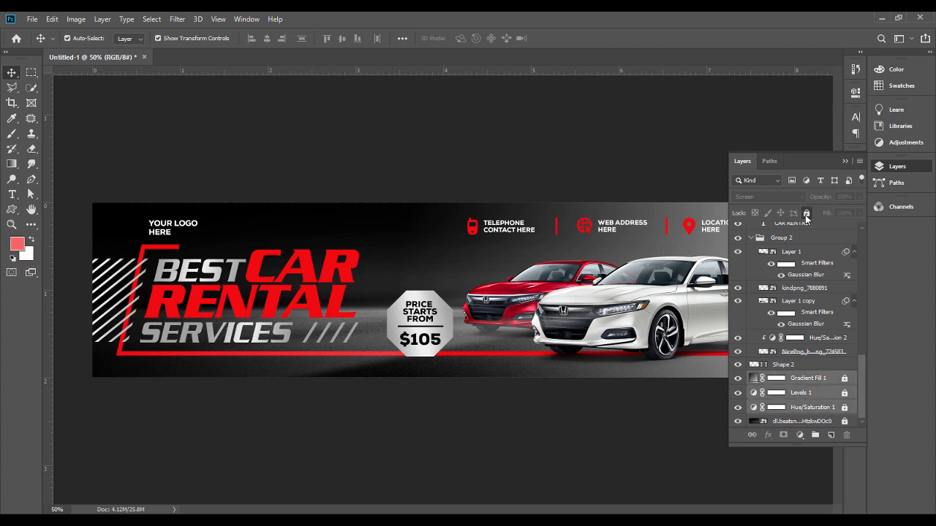
pyautogui.click(807, 213)
# Reposition the Gradient Fill 1 gradient to the right so its light area sits closer to the banner's right edge.
pyautogui.click(754, 379)
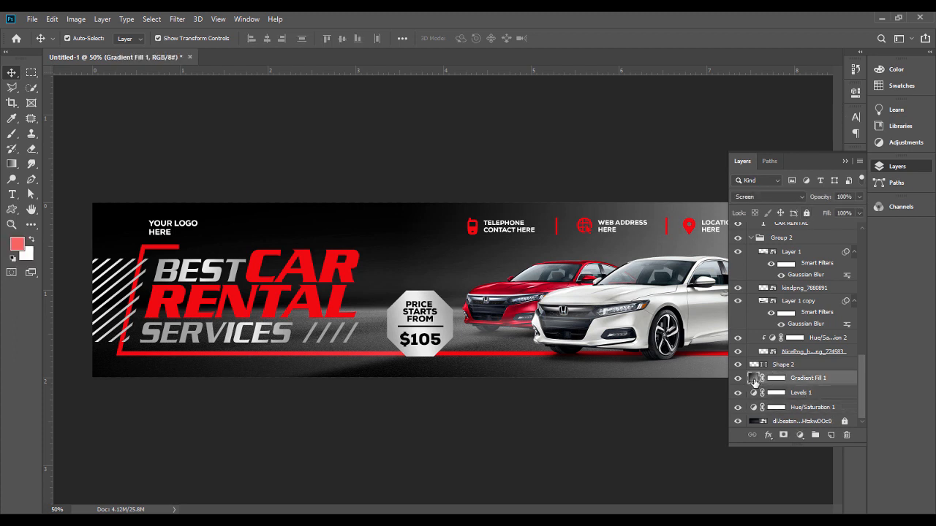
pyautogui.hotkey('ctrl', '+')
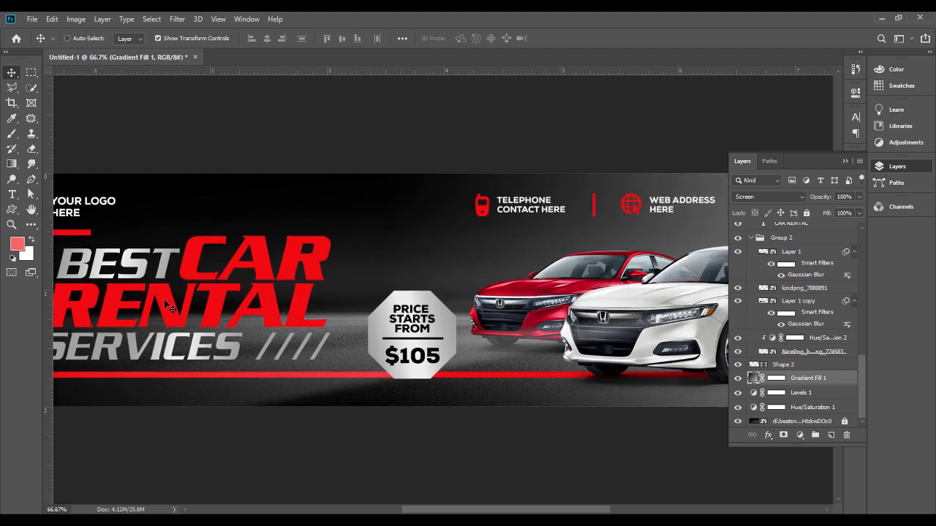
pyautogui.click(31, 209)
pyautogui.moveTo(586, 307); pyautogui.dragTo(263, 303)
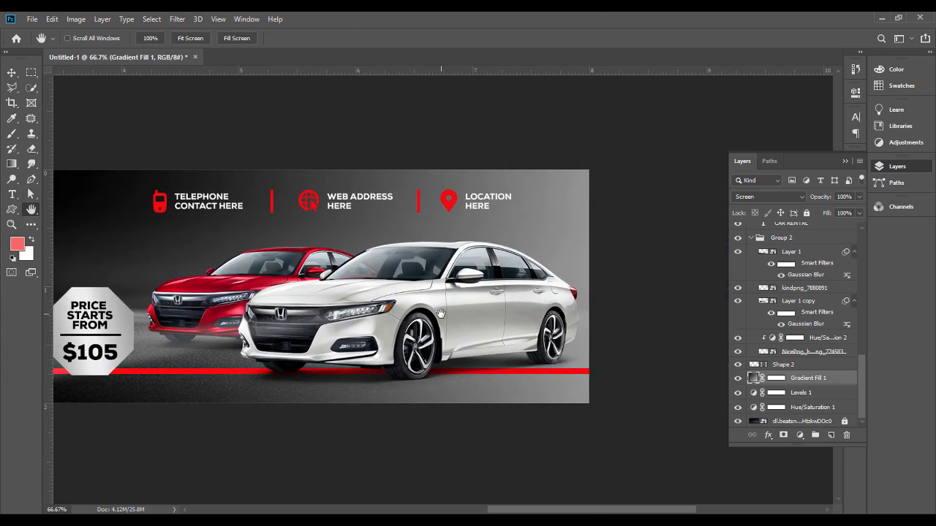
pyautogui.doubleClick(753, 379)
pyautogui.moveTo(451, 321); pyautogui.dragTo(501, 320)
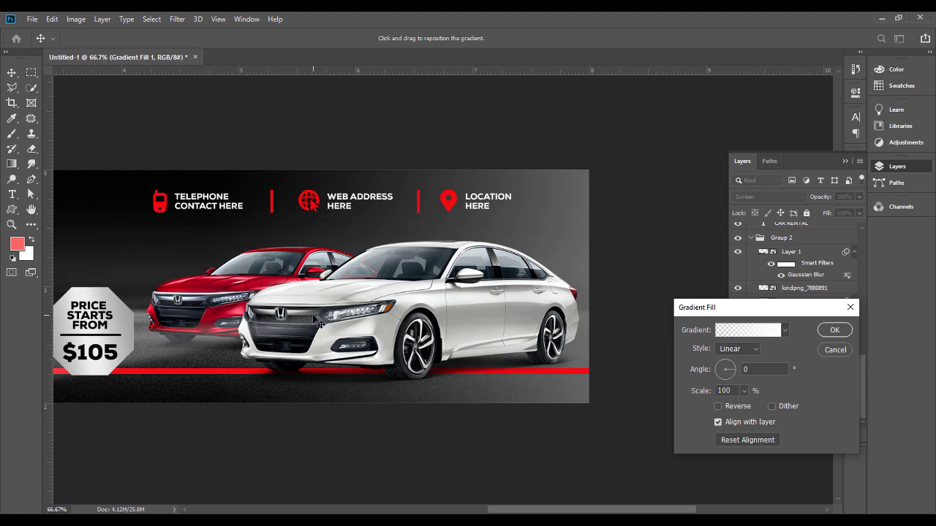
pyautogui.click(834, 330)
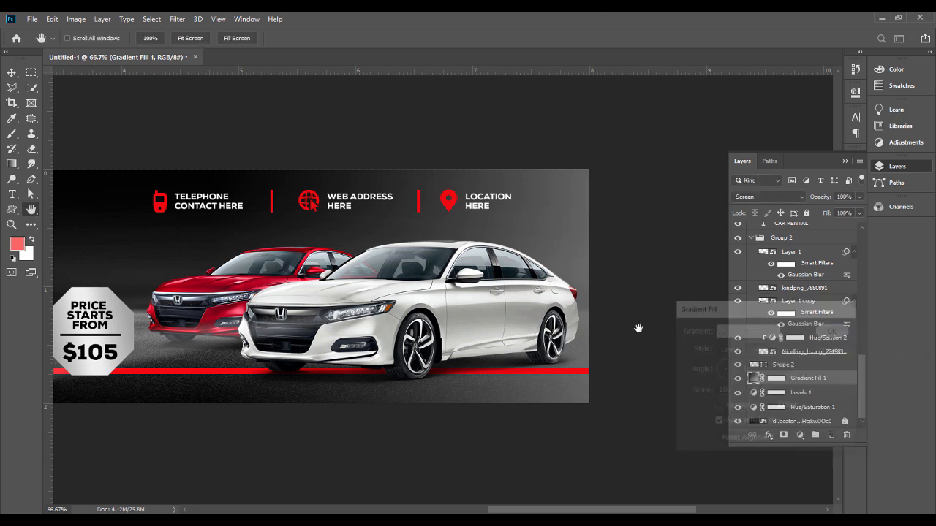
# Compare the white car's front with its headlight beam layer hidden and shown.
pyautogui.click(11, 72)
pyautogui.click(296, 320)
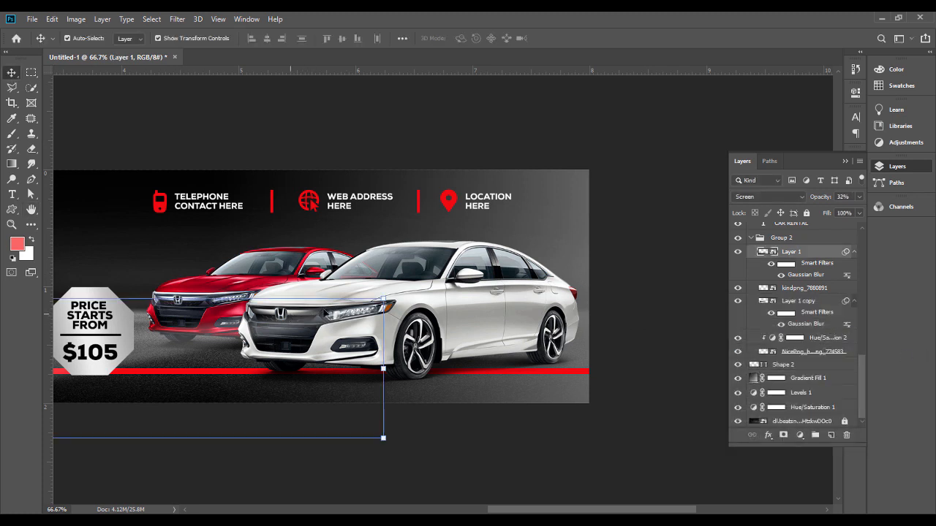
pyautogui.click(739, 252)
pyautogui.click(738, 252)
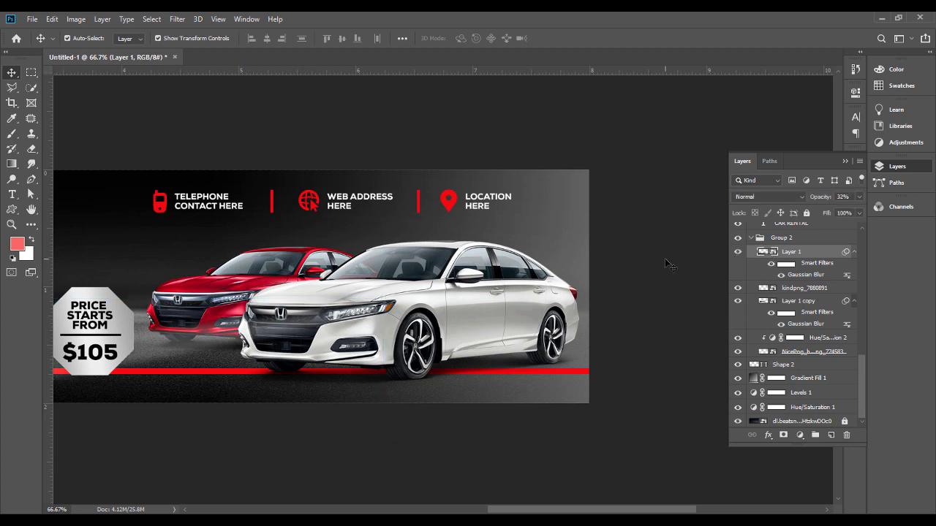
# Deselect the beam layer and examine the whole banner with the layer list collapsed.
pyautogui.click(666, 263)
pyautogui.hotkey('ctrl', '-')
pyautogui.hotkey('ctrl', '-')
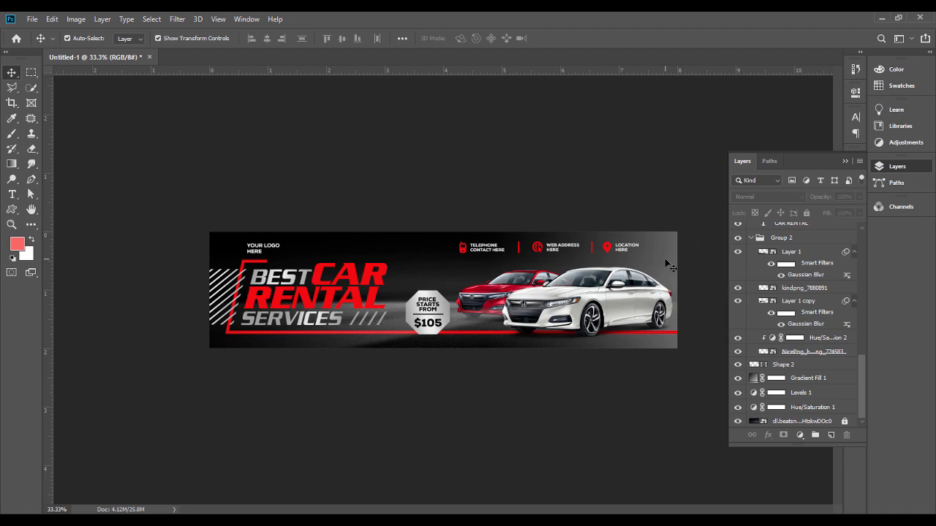
pyautogui.click(845, 163)
pyautogui.hotkey('ctrl', '+')
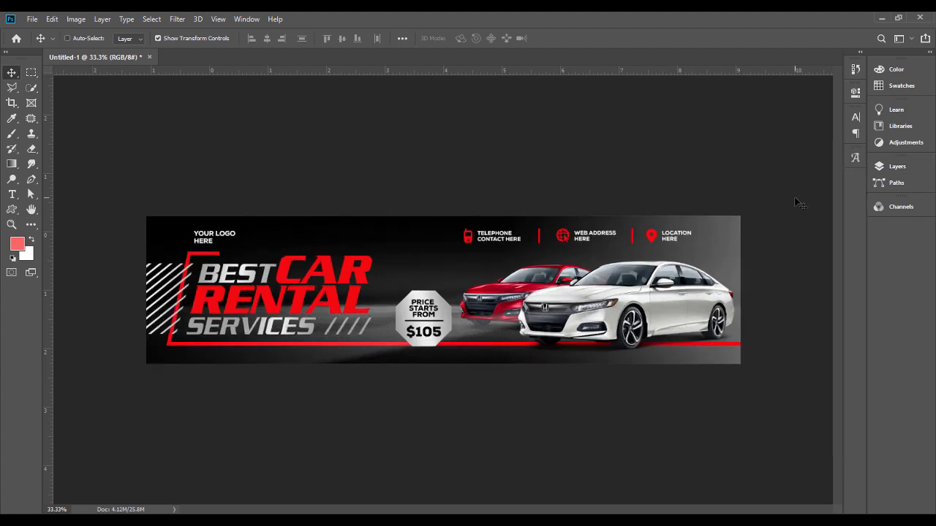